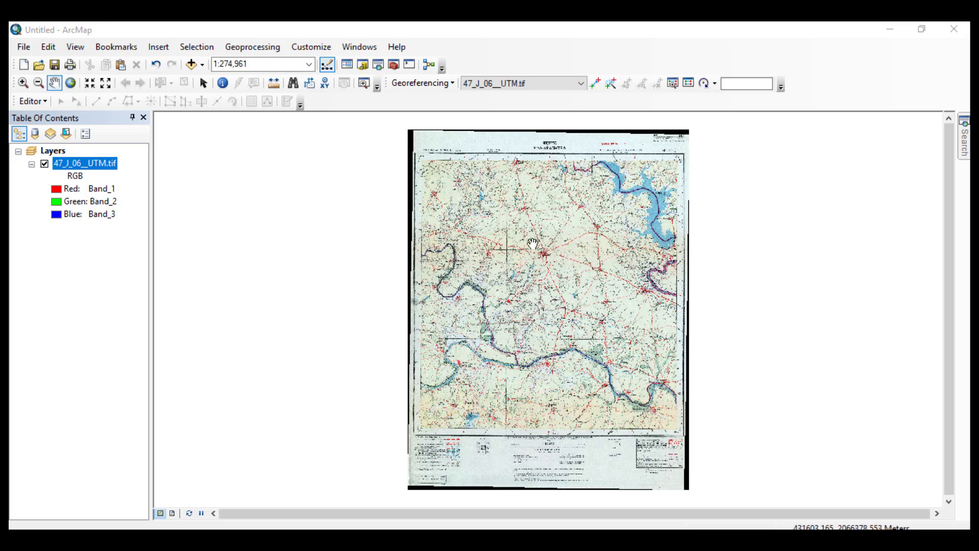
Look over the whole 47_J_06__UTM.tif toposheet, following its rivers, reservoir, roads, settlements and bottom legend.
{"action": "left_click_drag", "start_coordinate": [541, 306], "coordinate": [468, 231]}
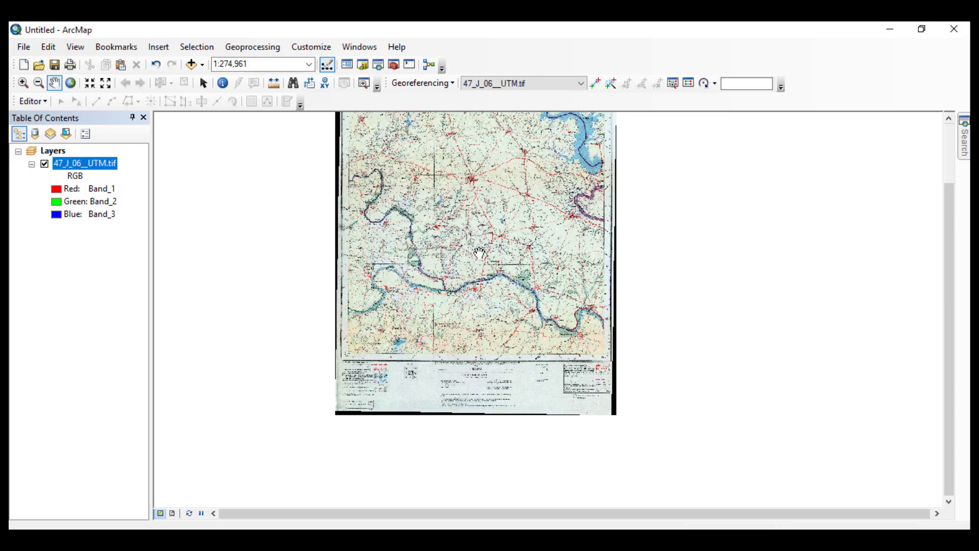
{"action": "left_click_drag", "start_coordinate": [481, 284], "coordinate": [489, 317]}
{"action": "scroll", "coordinate": [481, 326], "scroll_direction": "down", "scroll_amount": 3}
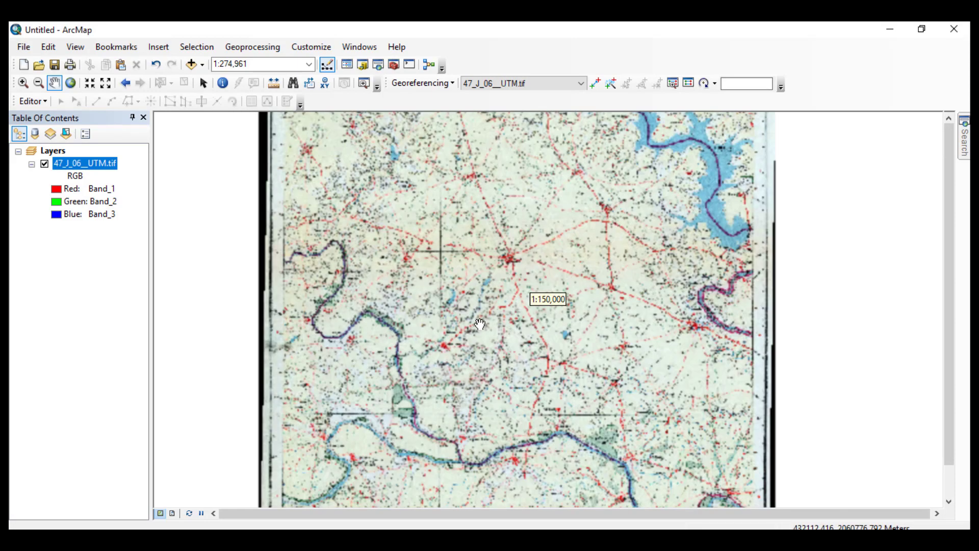
{"action": "left_click_drag", "start_coordinate": [527, 424], "coordinate": [529, 301]}
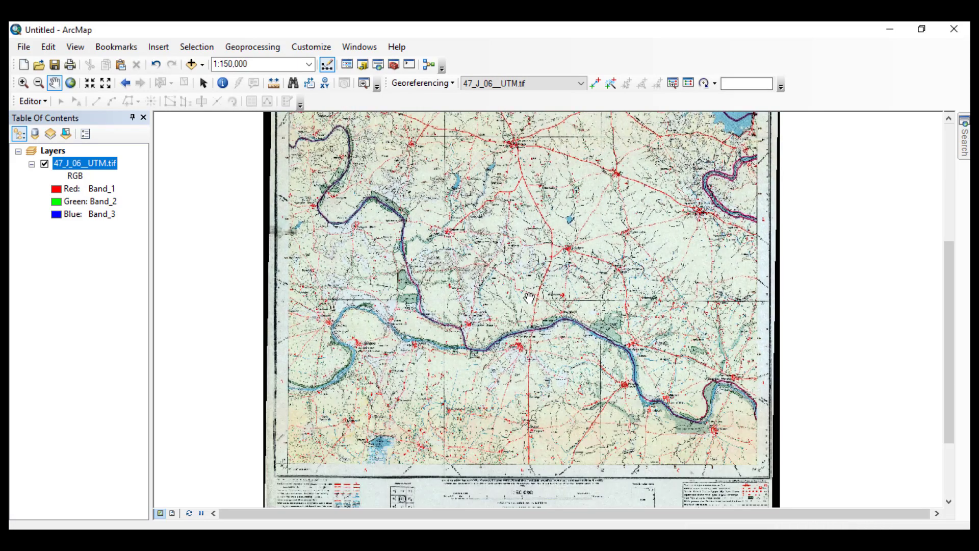
{"action": "left_click_drag", "start_coordinate": [510, 344], "coordinate": [532, 261]}
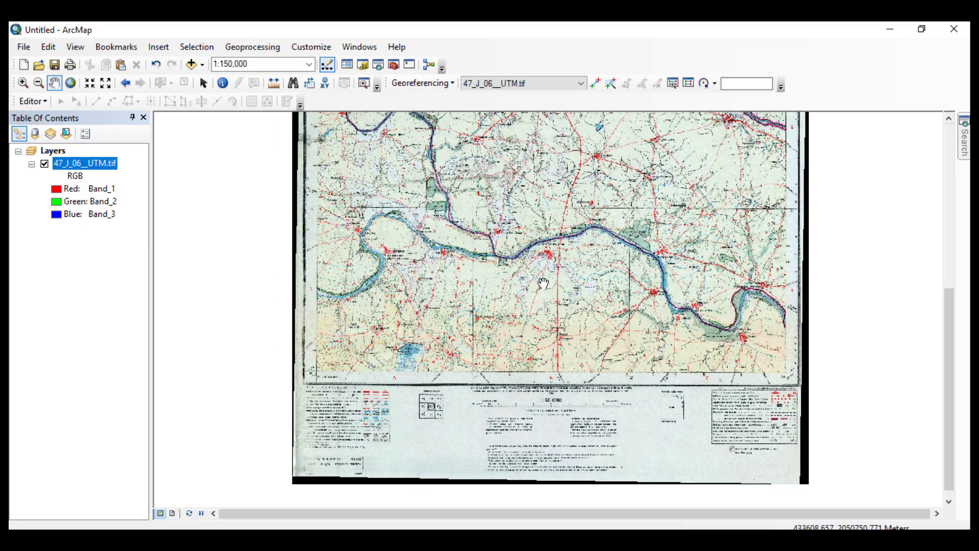
{"action": "scroll", "coordinate": [542, 282], "scroll_direction": "down", "scroll_amount": 3}
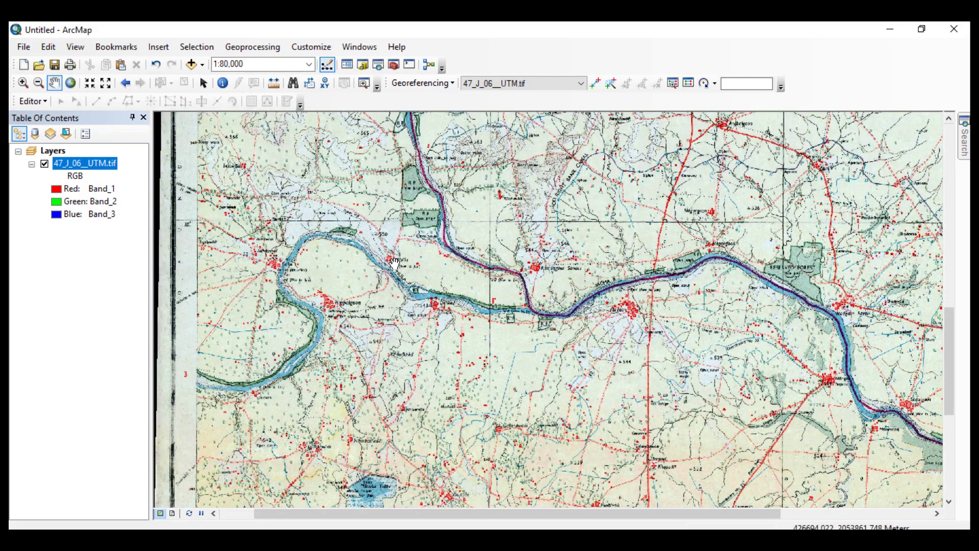
{"action": "scroll", "coordinate": [393, 265], "scroll_direction": "up", "scroll_amount": 3}
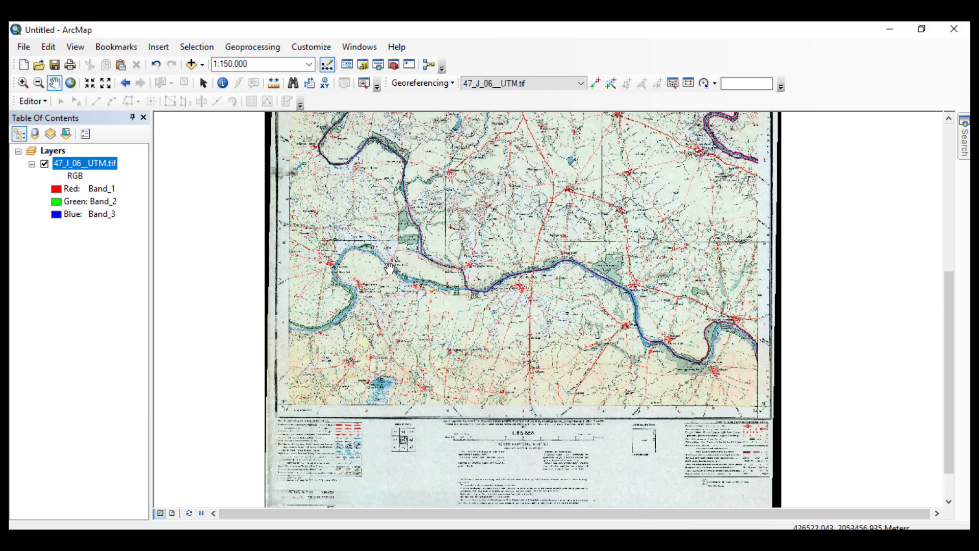
{"action": "left_click_drag", "start_coordinate": [473, 222], "coordinate": [478, 301]}
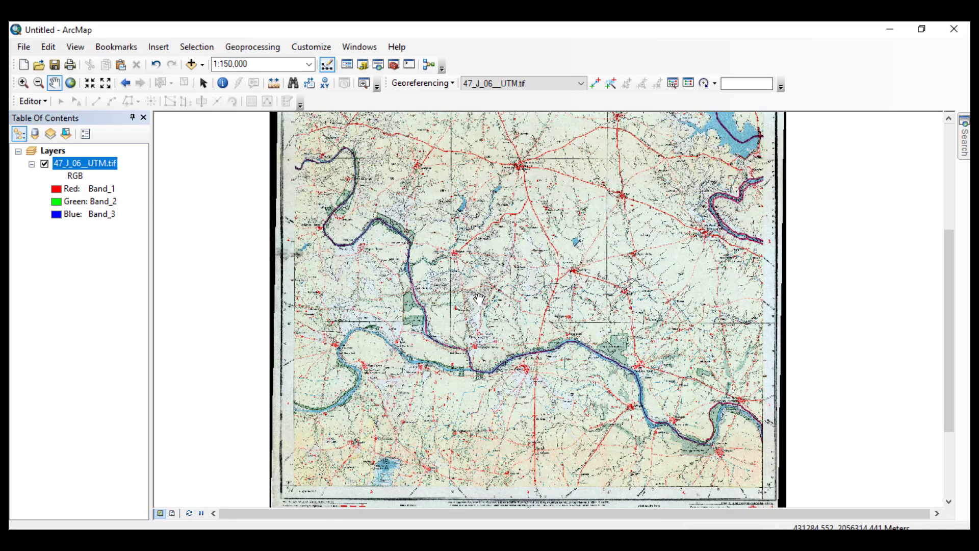
{"action": "left_click_drag", "start_coordinate": [574, 185], "coordinate": [535, 291]}
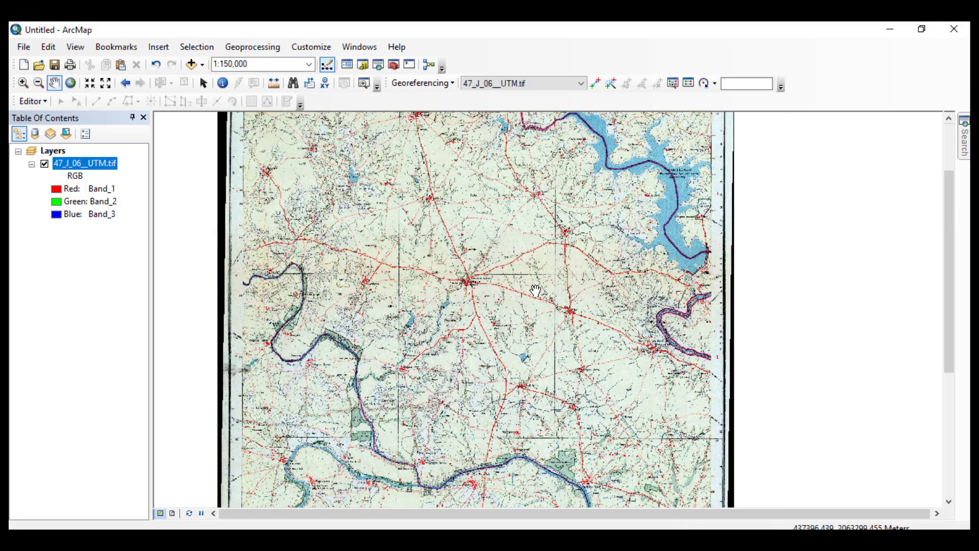
{"action": "left_click_drag", "start_coordinate": [396, 425], "coordinate": [446, 237]}
Examine the Bhima river and the surrounding villages, roads and forest patches between Mandavgan Pharata, Wadgaon Rasai and Nangaon.
{"action": "scroll", "coordinate": [452, 272], "scroll_direction": "down", "scroll_amount": 3}
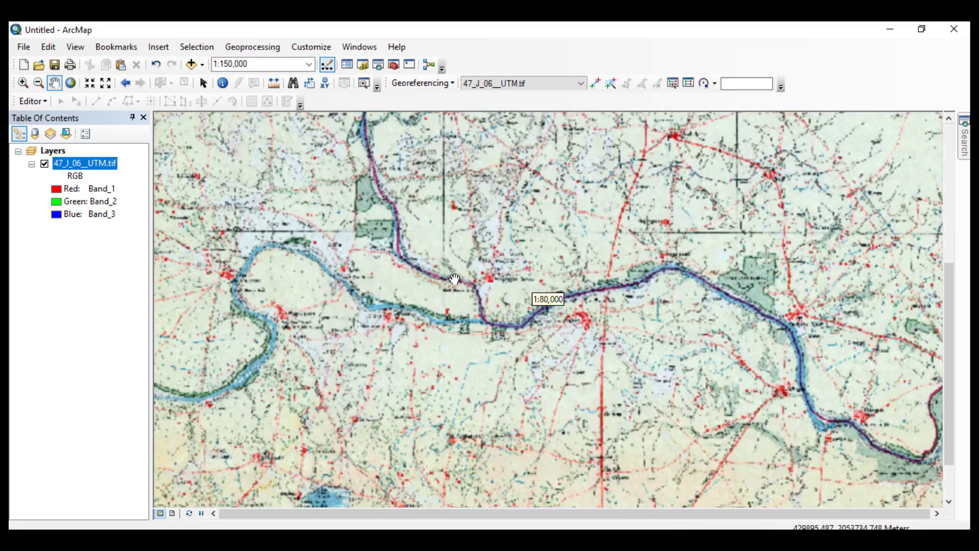
{"action": "left_click_drag", "start_coordinate": [480, 267], "coordinate": [363, 154]}
{"action": "left_click_drag", "start_coordinate": [605, 272], "coordinate": [399, 216]}
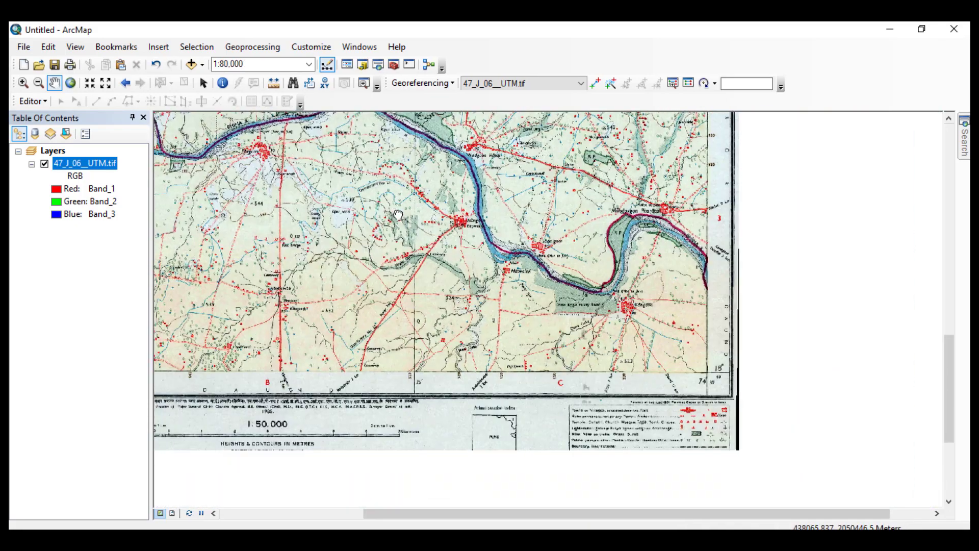
{"action": "scroll", "coordinate": [509, 239], "scroll_direction": "down", "scroll_amount": 1}
{"action": "scroll", "coordinate": [599, 272], "scroll_direction": "down", "scroll_amount": 3}
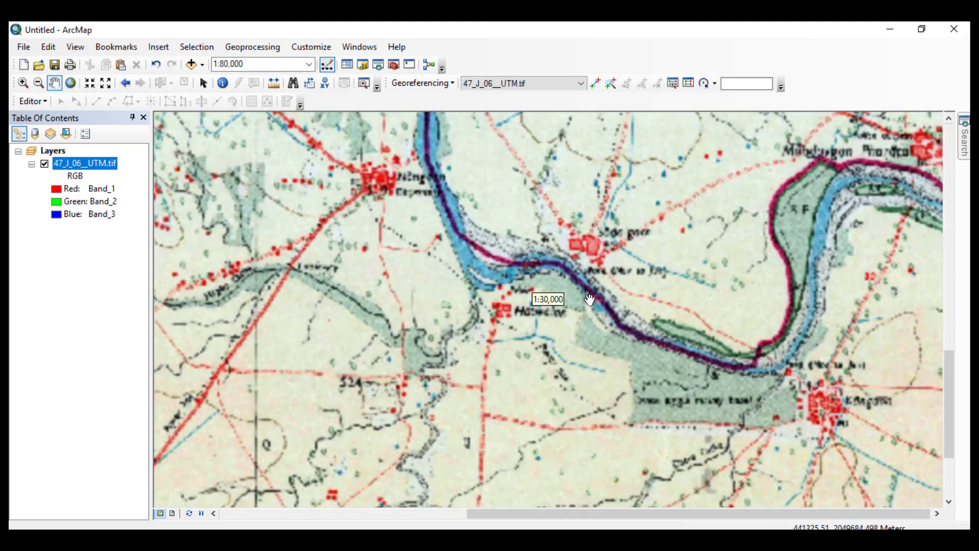
{"action": "left_click_drag", "start_coordinate": [850, 262], "coordinate": [624, 320]}
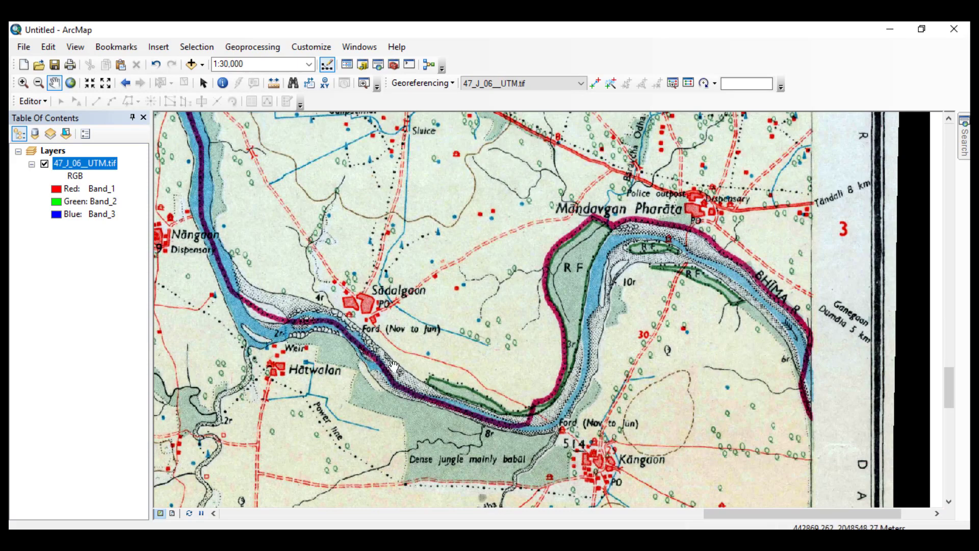
{"action": "left_click_drag", "start_coordinate": [845, 333], "coordinate": [621, 344]}
{"action": "left_click_drag", "start_coordinate": [460, 330], "coordinate": [831, 320]}
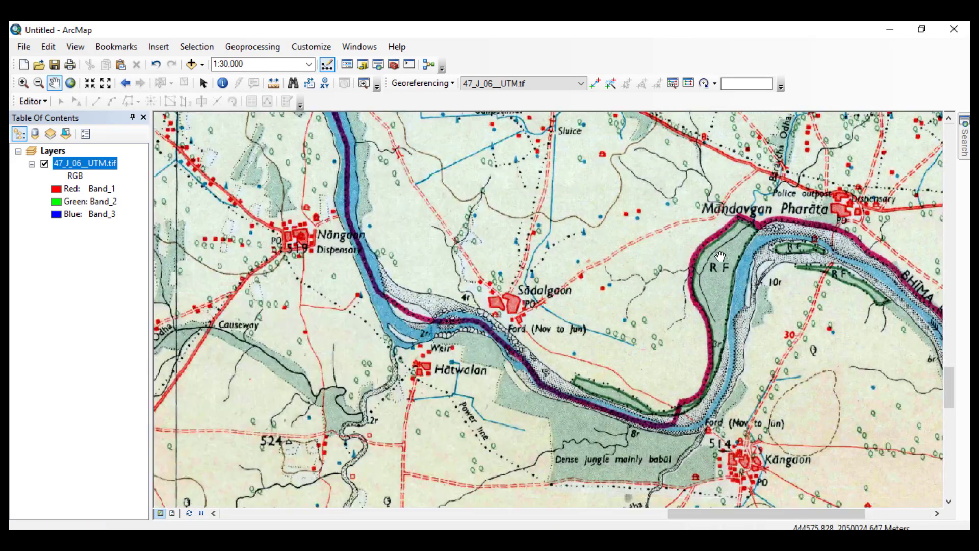
{"action": "left_click_drag", "start_coordinate": [720, 257], "coordinate": [705, 417]}
{"action": "left_click_drag", "start_coordinate": [453, 240], "coordinate": [595, 272]}
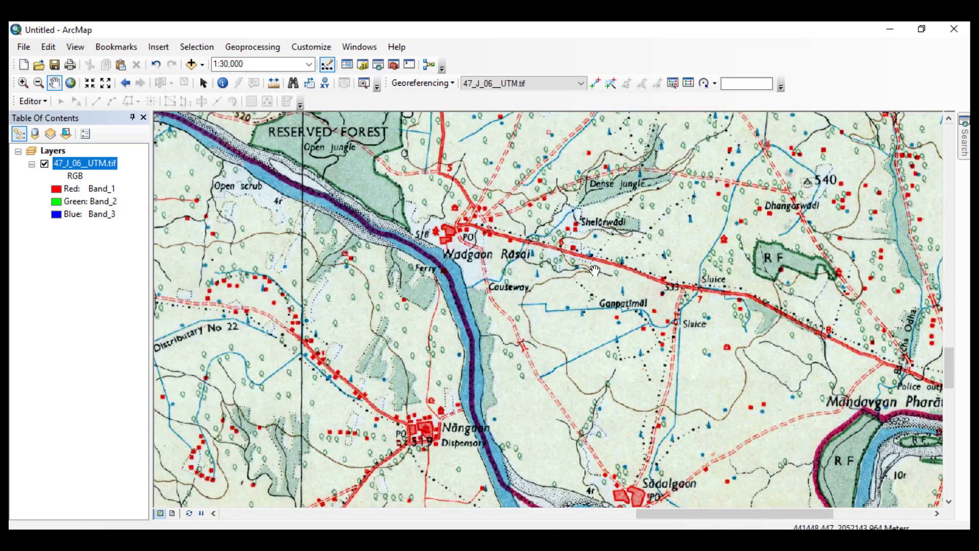
{"action": "left_click_drag", "start_coordinate": [783, 314], "coordinate": [676, 274]}
{"action": "scroll", "coordinate": [542, 307], "scroll_direction": "up", "scroll_amount": 1}
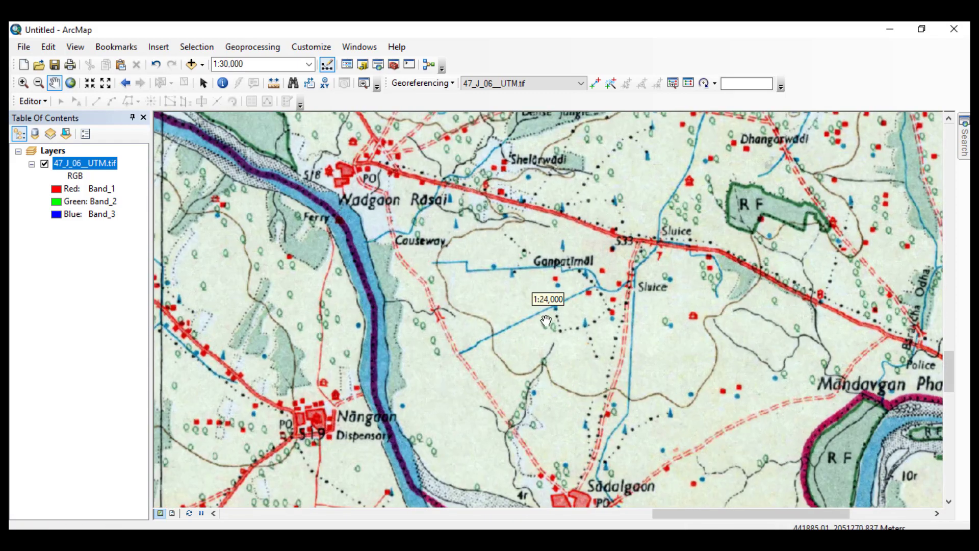
{"action": "left_click_drag", "start_coordinate": [550, 312], "coordinate": [740, 211]}
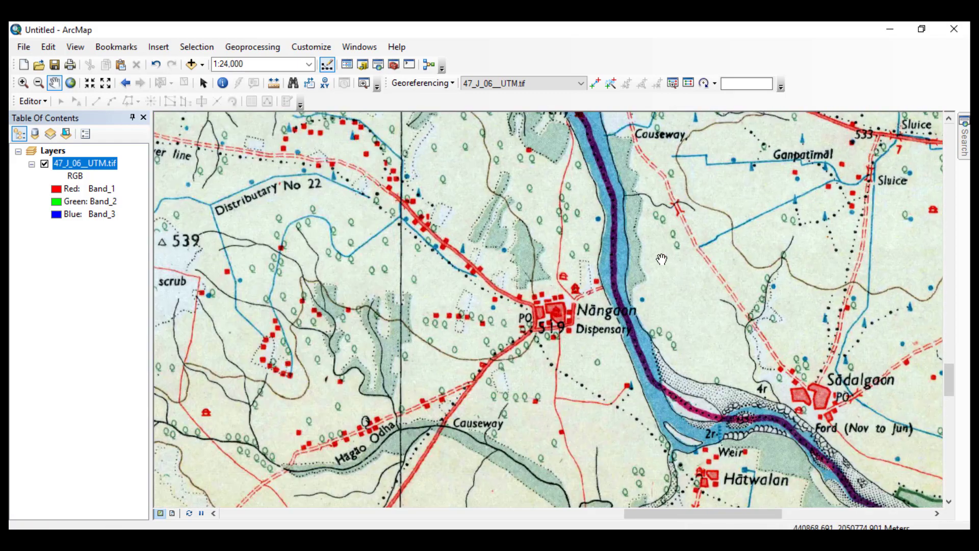
Inspect the area from Pargaon west to Delwadi, including the small R F plots south of the river.
{"action": "left_click_drag", "start_coordinate": [402, 285], "coordinate": [806, 313]}
{"action": "scroll", "coordinate": [588, 296], "scroll_direction": "down", "scroll_amount": 2}
{"action": "left_click_drag", "start_coordinate": [608, 218], "coordinate": [775, 300]}
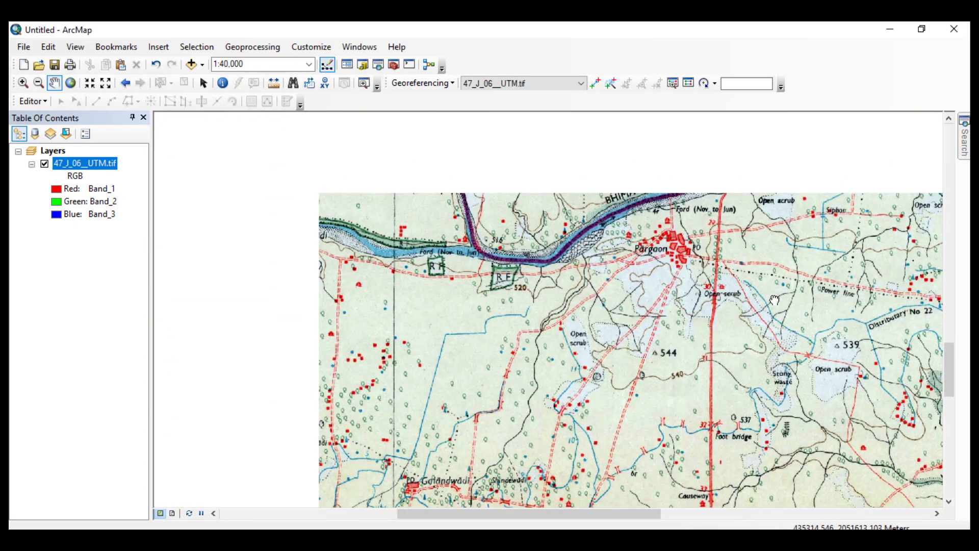
{"action": "left_click_drag", "start_coordinate": [447, 298], "coordinate": [608, 235]}
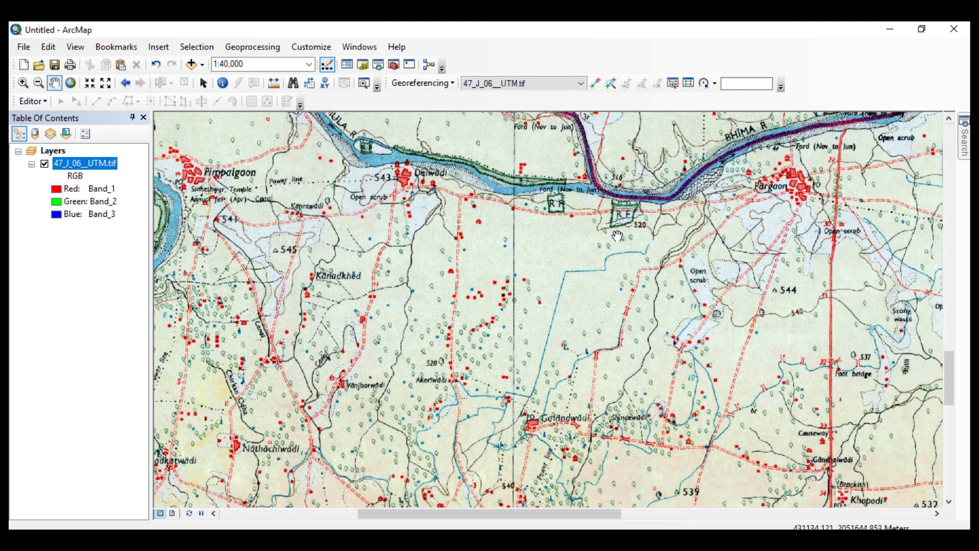
{"action": "scroll", "coordinate": [618, 234], "scroll_direction": "up", "scroll_amount": 1}
{"action": "scroll", "coordinate": [627, 210], "scroll_direction": "up", "scroll_amount": 1}
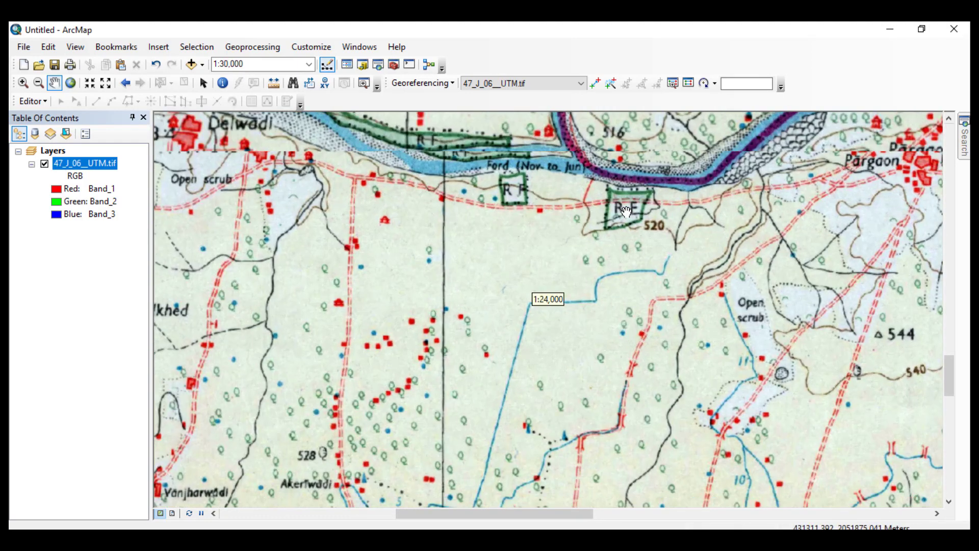
{"action": "scroll", "coordinate": [626, 210], "scroll_direction": "up", "scroll_amount": 1}
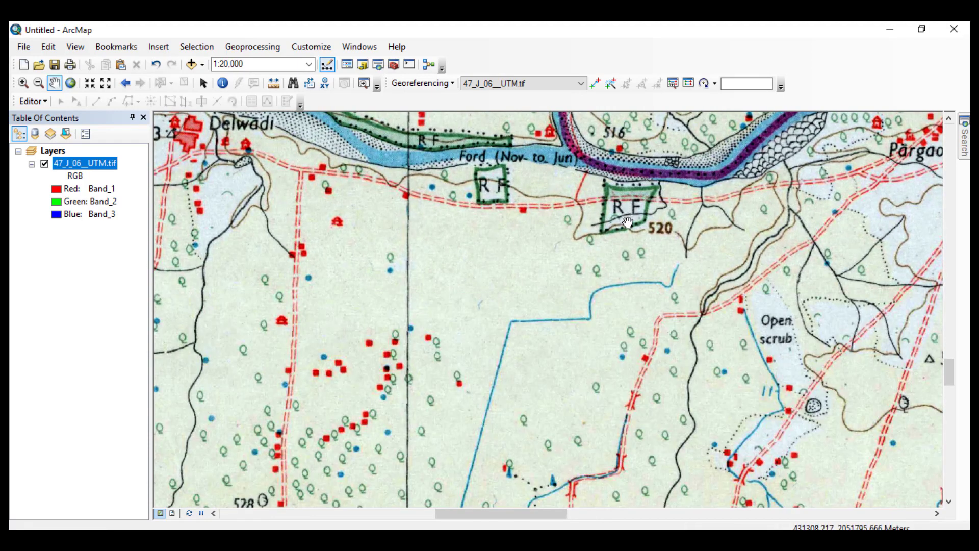
{"action": "left_click_drag", "start_coordinate": [510, 215], "coordinate": [626, 318]}
{"action": "left_click_drag", "start_coordinate": [465, 202], "coordinate": [697, 311]}
{"action": "scroll", "coordinate": [556, 293], "scroll_direction": "down", "scroll_amount": 5}
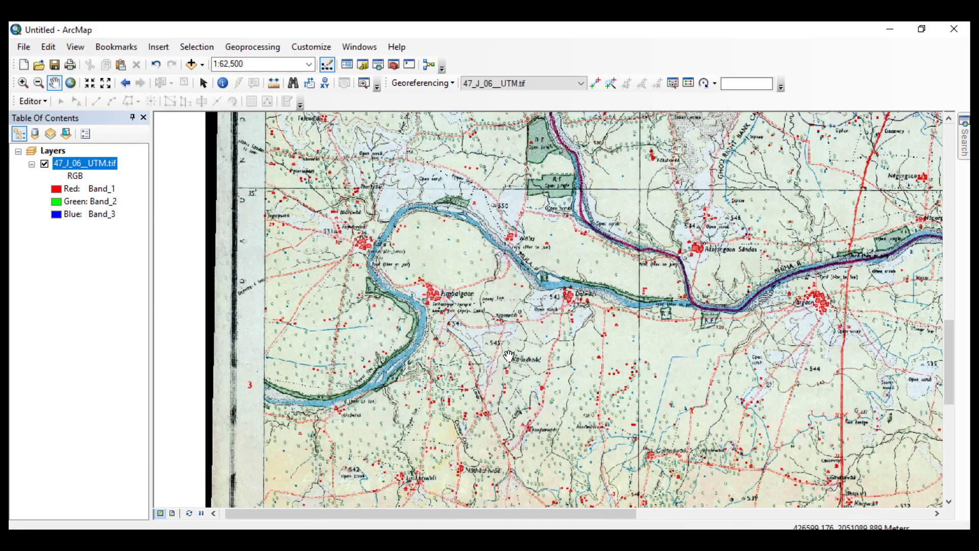
Examine the toposheet's southwest corner around Undwadi, Ladkatwadi, Jhurangewadi and the Matoba Talav lake.
{"action": "left_click_drag", "start_coordinate": [509, 355], "coordinate": [713, 257]}
{"action": "left_click_drag", "start_coordinate": [632, 384], "coordinate": [545, 288]}
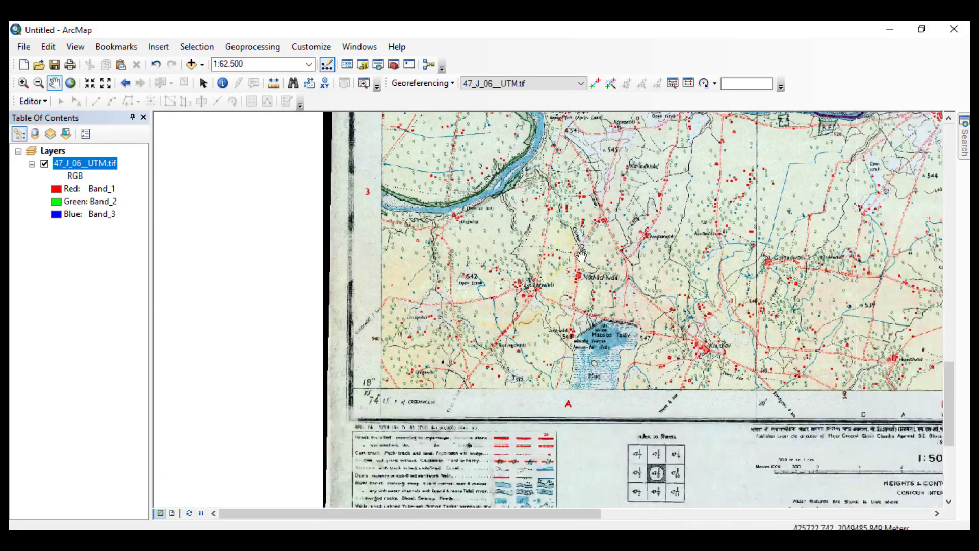
{"action": "left_click_drag", "start_coordinate": [581, 256], "coordinate": [735, 314]}
{"action": "scroll", "coordinate": [658, 305], "scroll_direction": "up", "scroll_amount": 1}
{"action": "scroll", "coordinate": [657, 305], "scroll_direction": "up", "scroll_amount": 2}
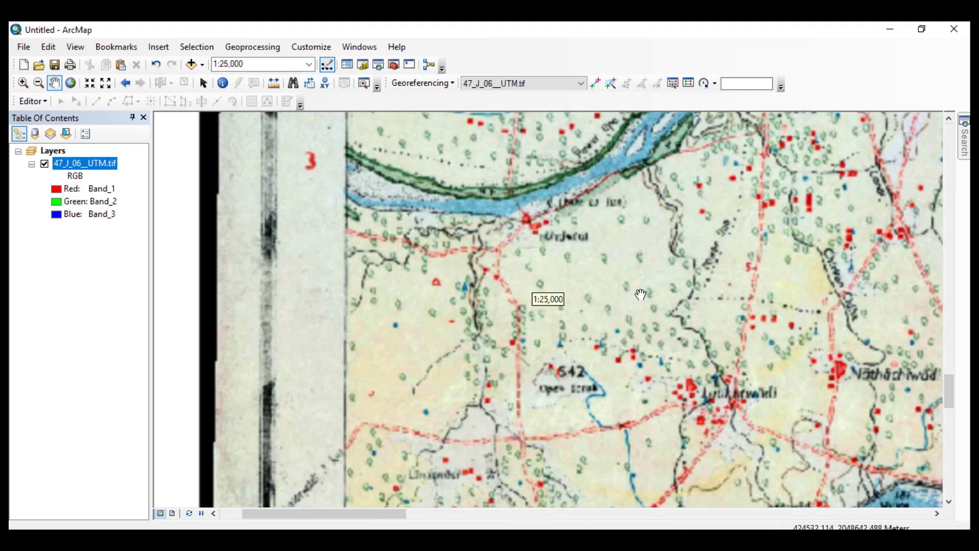
{"action": "scroll", "coordinate": [627, 276], "scroll_direction": "up", "scroll_amount": 1}
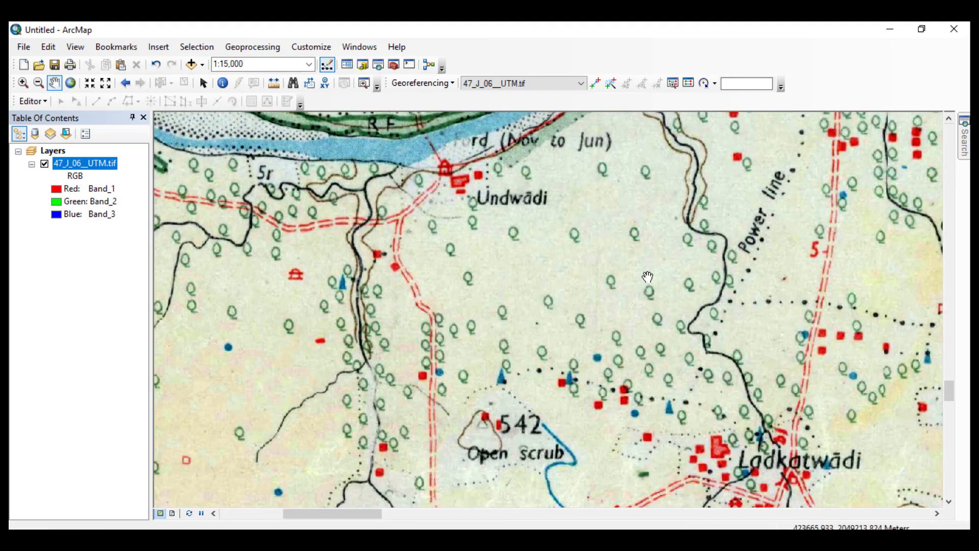
{"action": "left_click_drag", "start_coordinate": [701, 445], "coordinate": [526, 256]}
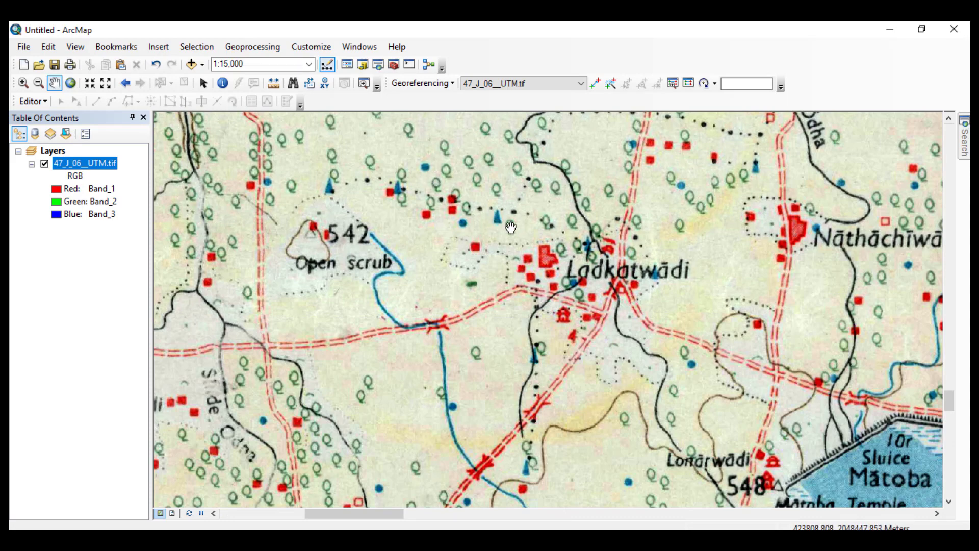
{"action": "left_click_drag", "start_coordinate": [630, 302], "coordinate": [454, 228]}
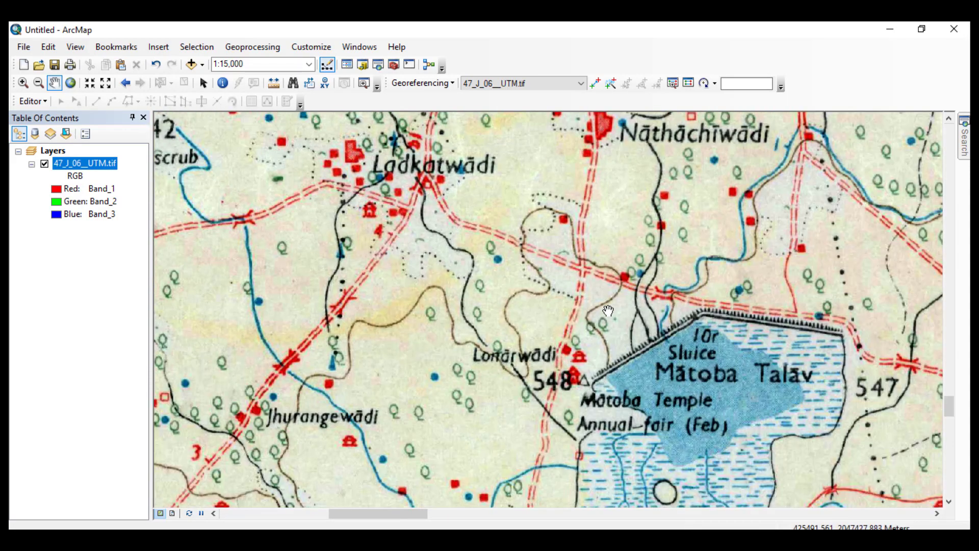
{"action": "left_click_drag", "start_coordinate": [608, 310], "coordinate": [659, 177]}
{"action": "left_click_drag", "start_coordinate": [414, 259], "coordinate": [658, 255]}
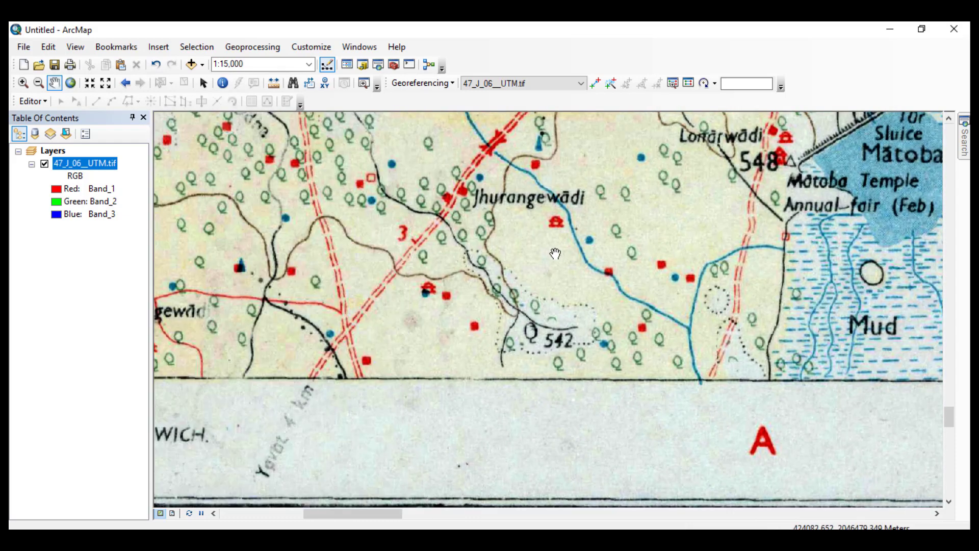
{"action": "left_click_drag", "start_coordinate": [549, 225], "coordinate": [584, 393]}
{"action": "left_click_drag", "start_coordinate": [634, 237], "coordinate": [487, 369]}
{"action": "scroll", "coordinate": [505, 278], "scroll_direction": "down", "scroll_amount": 2}
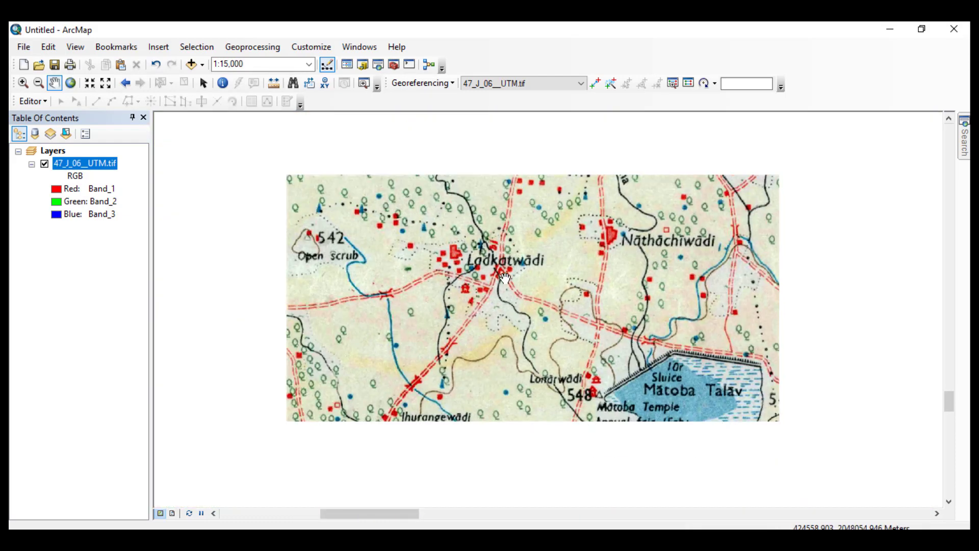
Follow the map from Nathachiwadi past Pargaon along the Bhima river and examine the Reserved Forest near Wadgaon Rasai.
{"action": "scroll", "coordinate": [504, 278], "scroll_direction": "down", "scroll_amount": 1}
{"action": "left_click_drag", "start_coordinate": [567, 250], "coordinate": [406, 382]}
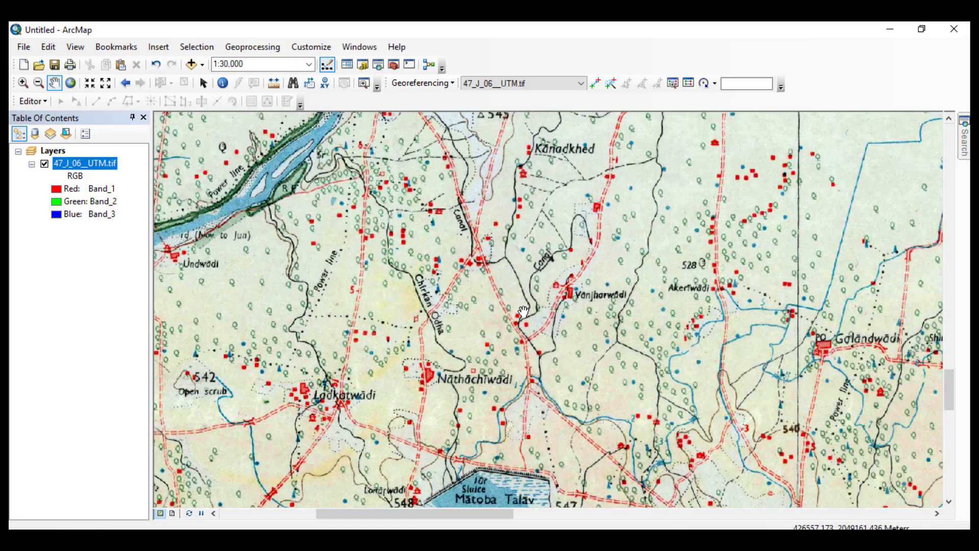
{"action": "scroll", "coordinate": [524, 310], "scroll_direction": "down", "scroll_amount": 1}
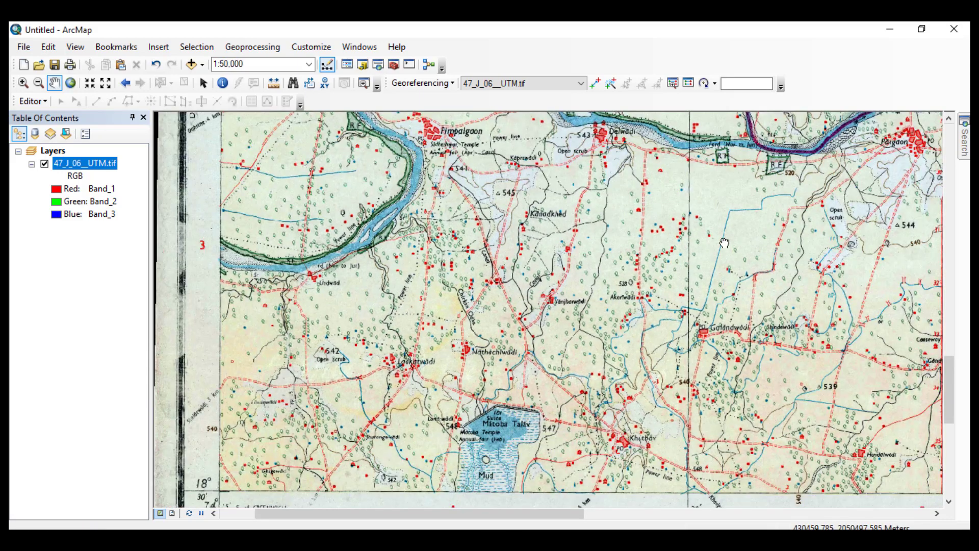
{"action": "left_click_drag", "start_coordinate": [725, 244], "coordinate": [619, 332]}
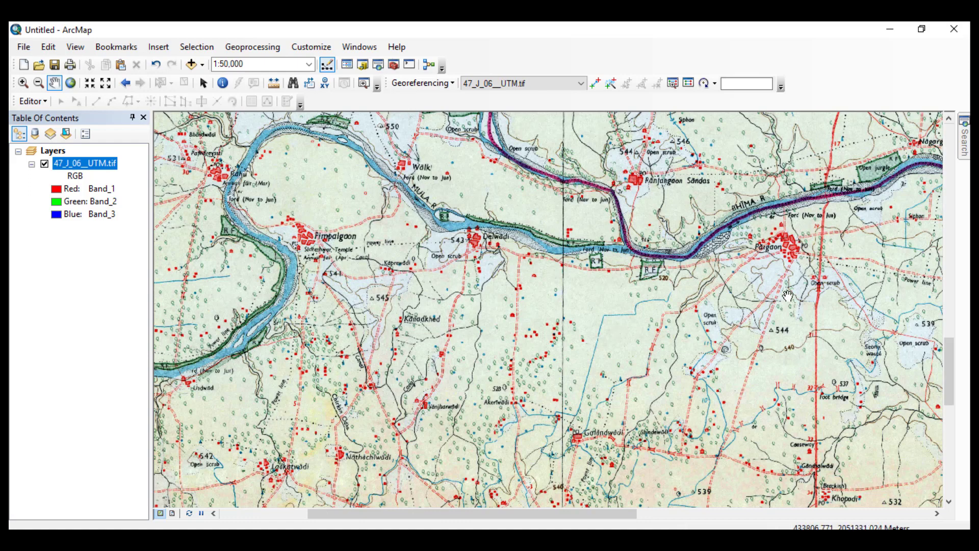
{"action": "left_click_drag", "start_coordinate": [788, 296], "coordinate": [515, 396]}
{"action": "left_click_drag", "start_coordinate": [673, 320], "coordinate": [535, 390]}
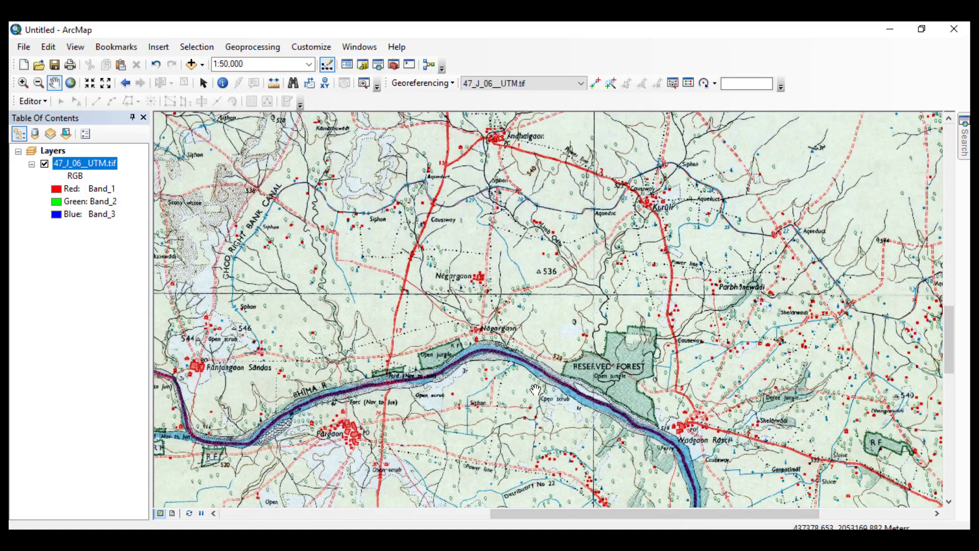
{"action": "left_click_drag", "start_coordinate": [590, 408], "coordinate": [446, 280]}
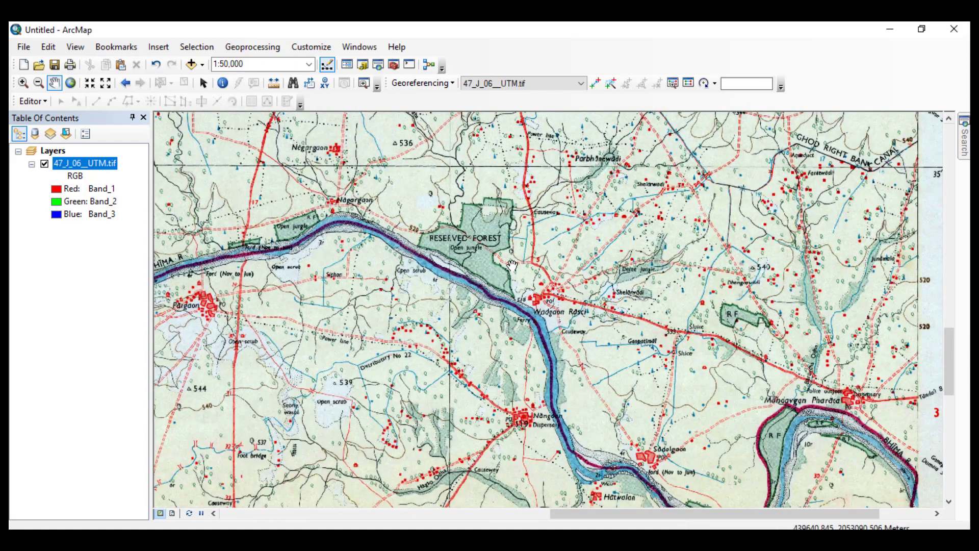
{"action": "scroll", "coordinate": [508, 259], "scroll_direction": "down", "scroll_amount": 3}
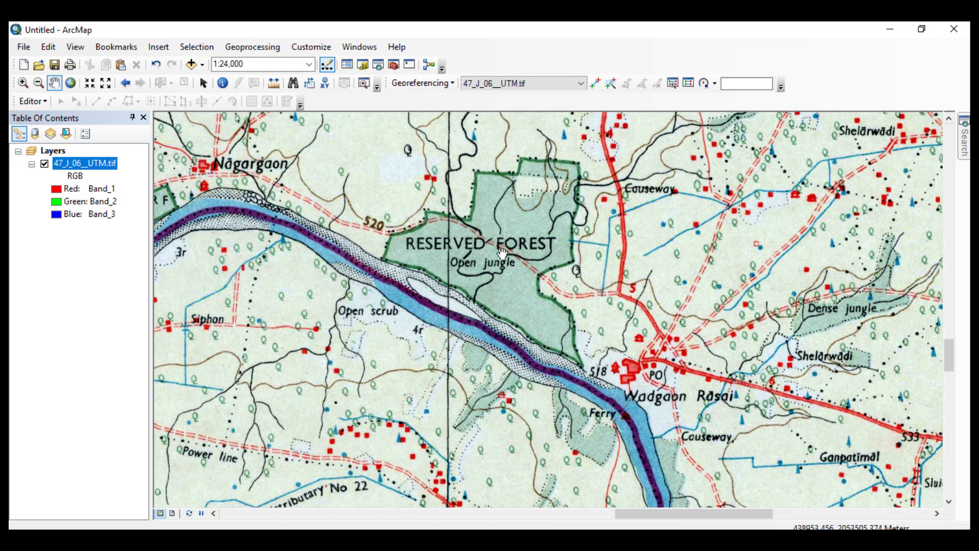
{"action": "left_click_drag", "start_coordinate": [482, 261], "coordinate": [510, 284]}
{"action": "scroll", "coordinate": [586, 355], "scroll_direction": "down", "scroll_amount": 1}
{"action": "scroll", "coordinate": [539, 332], "scroll_direction": "up", "scroll_amount": 1}
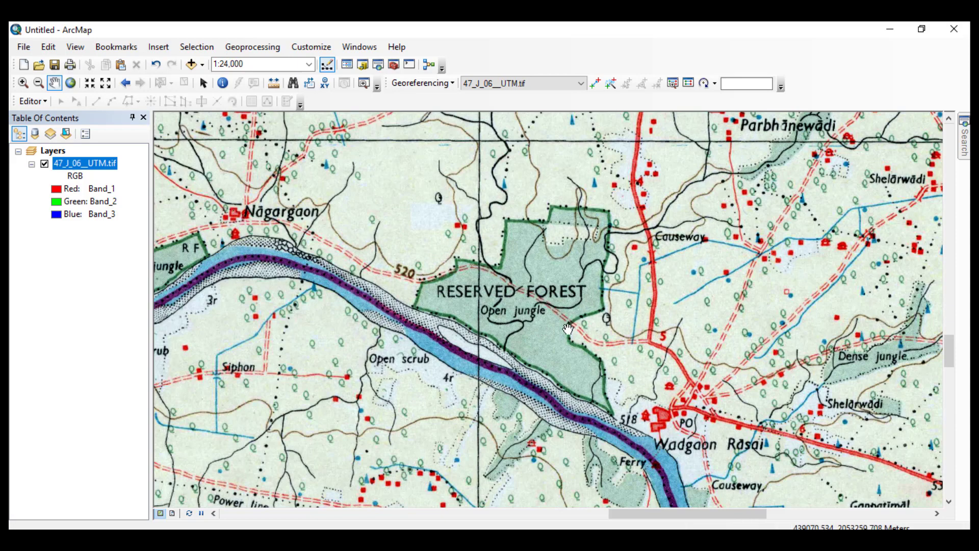
Examine the river courses and road network from the Reserved Forest near Wadgaon Rasai north across the toposheet.
{"action": "scroll", "coordinate": [567, 328], "scroll_direction": "up", "scroll_amount": 1}
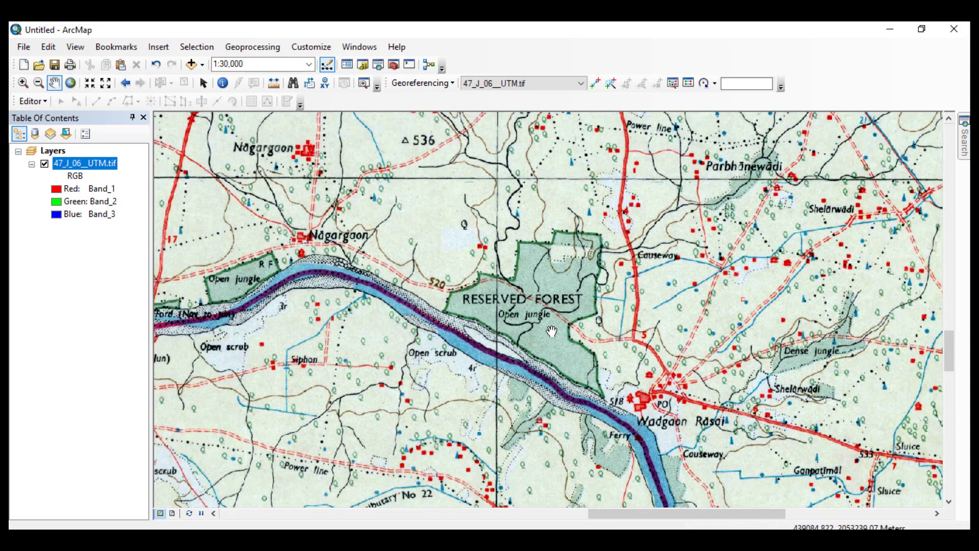
{"action": "scroll", "coordinate": [552, 332], "scroll_direction": "up", "scroll_amount": 3}
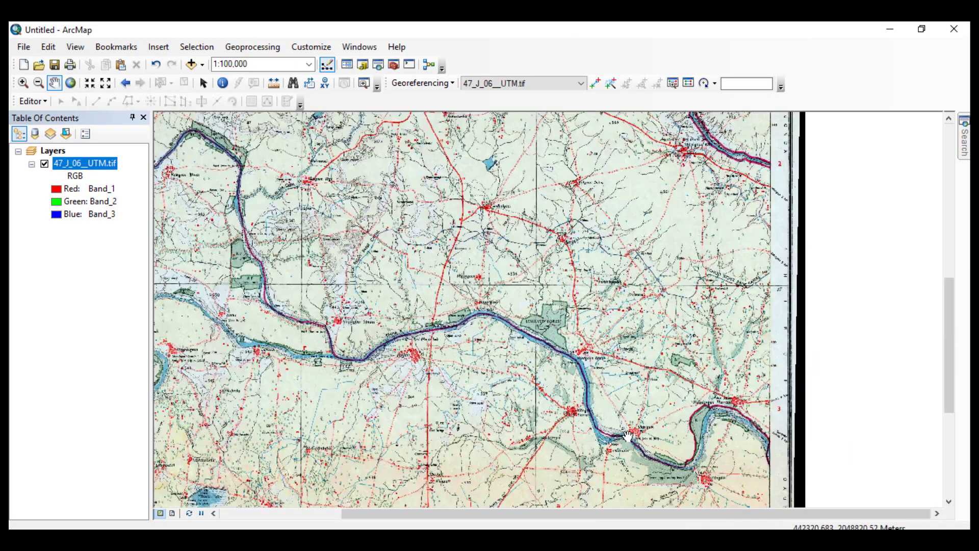
{"action": "left_click_drag", "start_coordinate": [533, 396], "coordinate": [568, 516]}
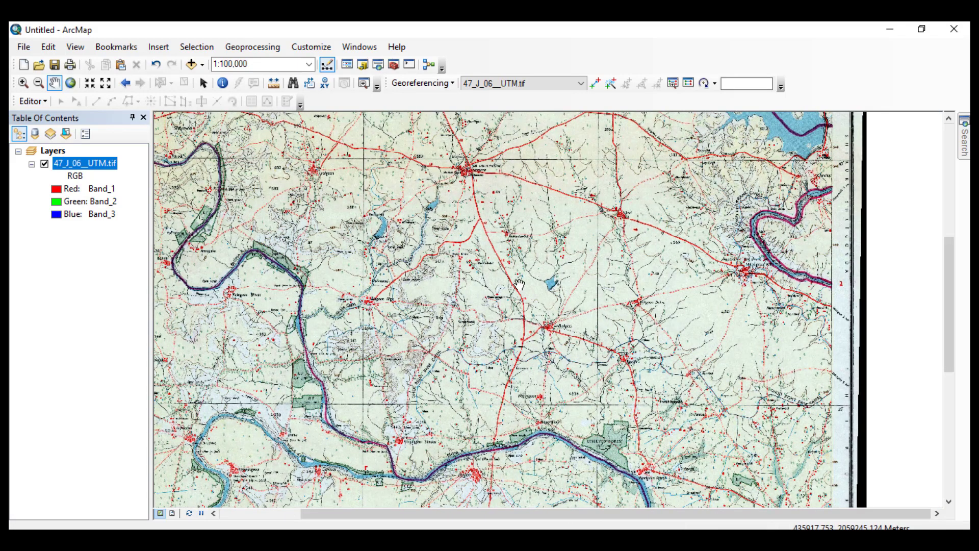
{"action": "left_click_drag", "start_coordinate": [519, 284], "coordinate": [589, 299]}
{"action": "scroll", "coordinate": [541, 351], "scroll_direction": "up", "scroll_amount": 3}
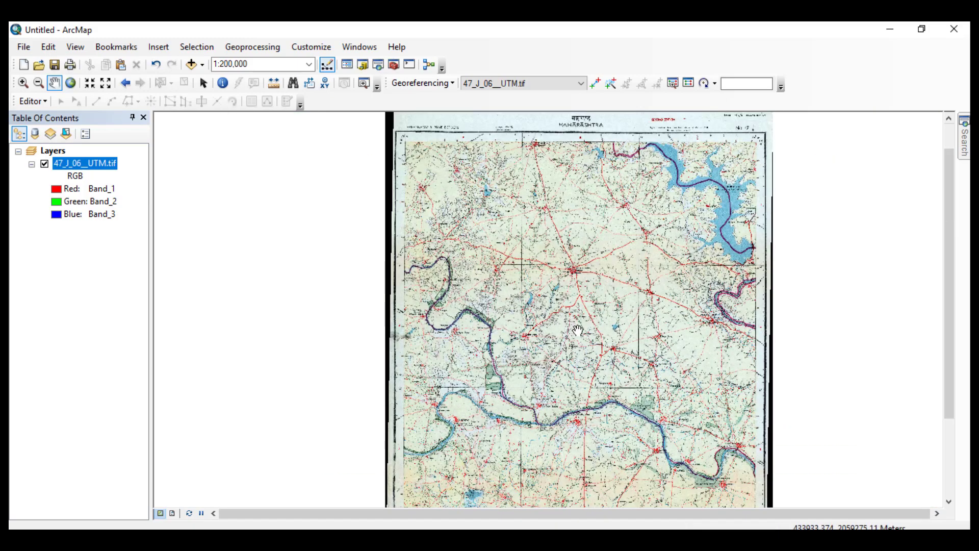
Examine the R F open jungle plots west of Rakshewadi and the Bhima river up to Koregaon Bhivar and Arangaon, ending with the wider sheet.
{"action": "left_click_drag", "start_coordinate": [573, 326], "coordinate": [478, 280]}
{"action": "scroll", "coordinate": [383, 332], "scroll_direction": "down", "scroll_amount": 5}
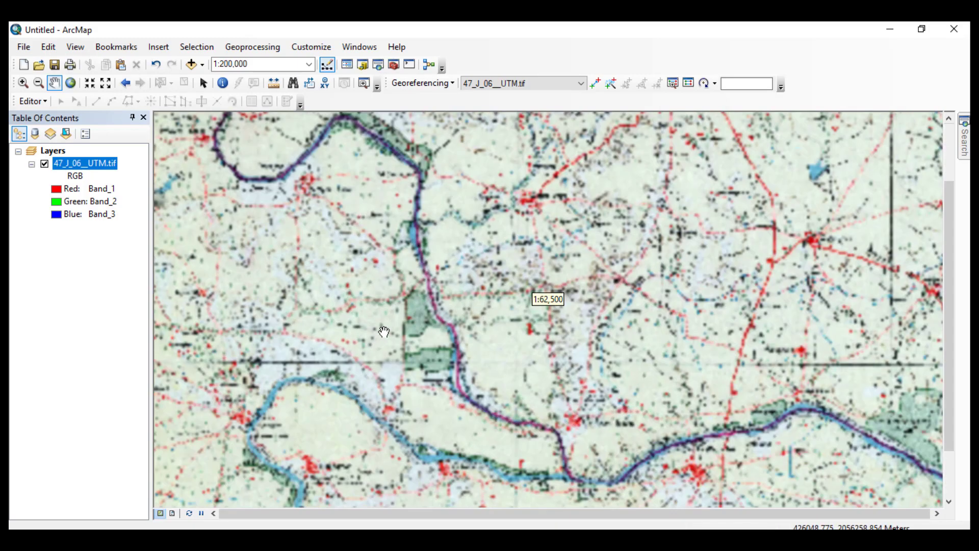
{"action": "scroll", "coordinate": [405, 341], "scroll_direction": "down", "scroll_amount": 3}
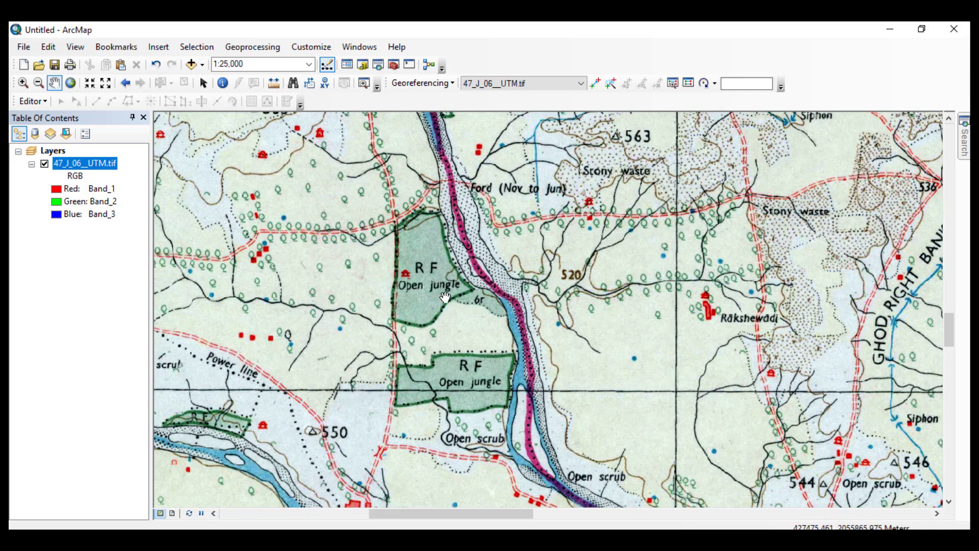
{"action": "scroll", "coordinate": [445, 297], "scroll_direction": "up", "scroll_amount": 3}
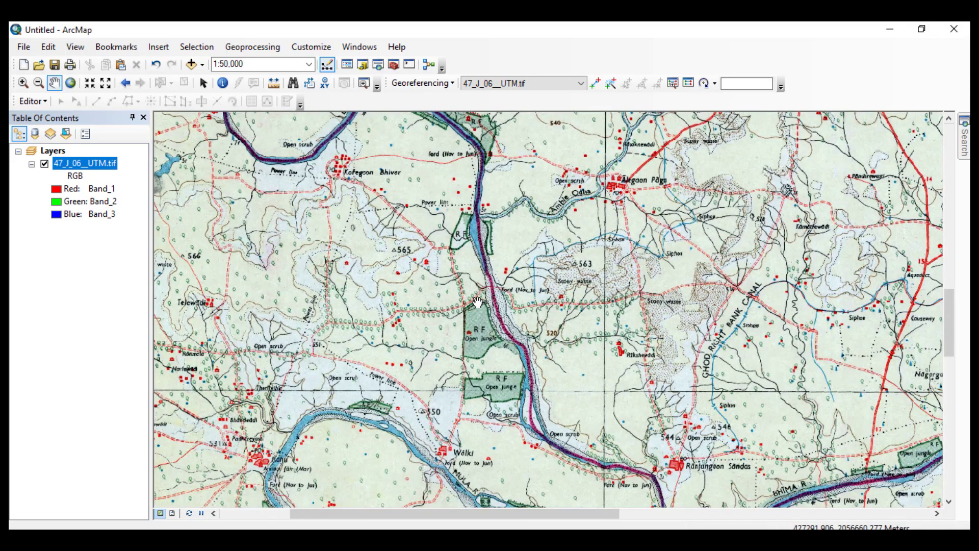
{"action": "left_click_drag", "start_coordinate": [513, 218], "coordinate": [513, 339]}
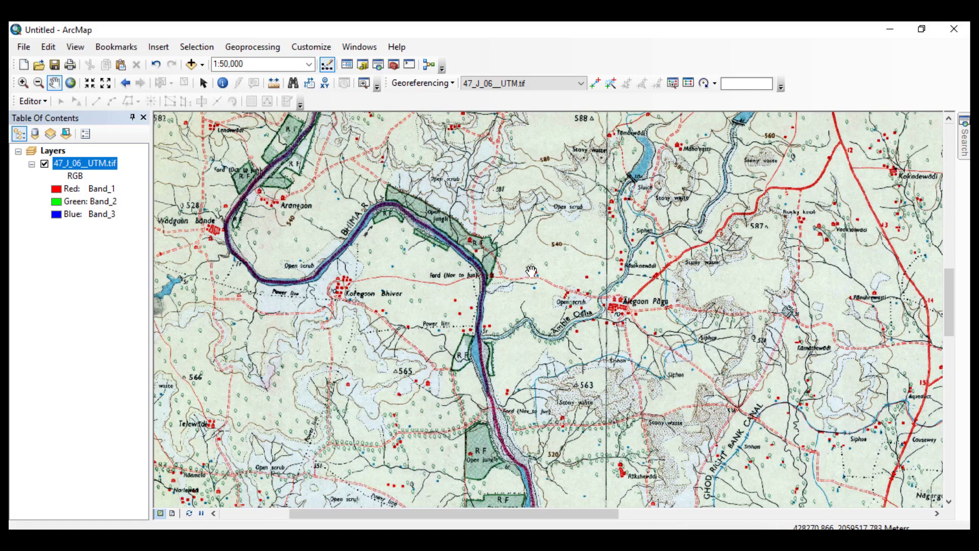
{"action": "scroll", "coordinate": [578, 341], "scroll_direction": "down", "scroll_amount": 1}
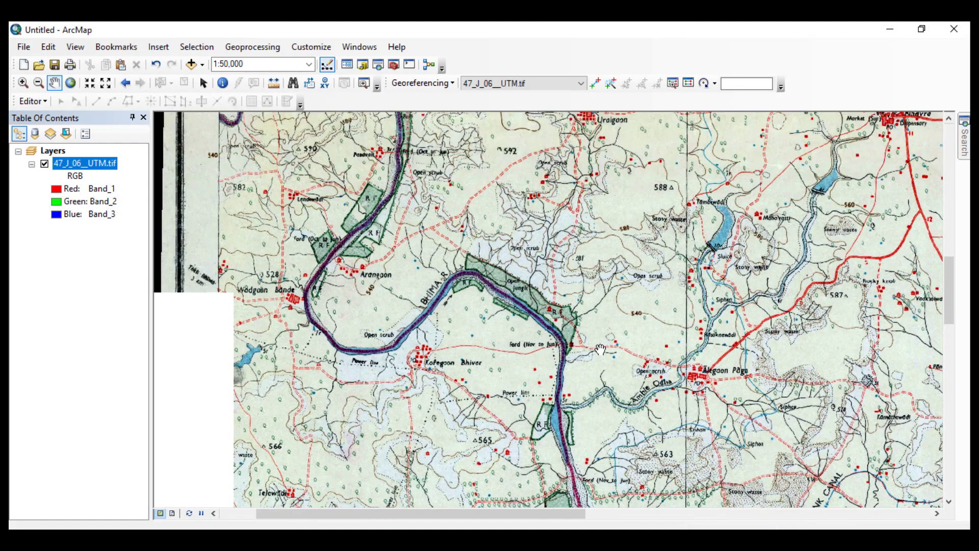
{"action": "scroll", "coordinate": [582, 329], "scroll_direction": "down", "scroll_amount": 3}
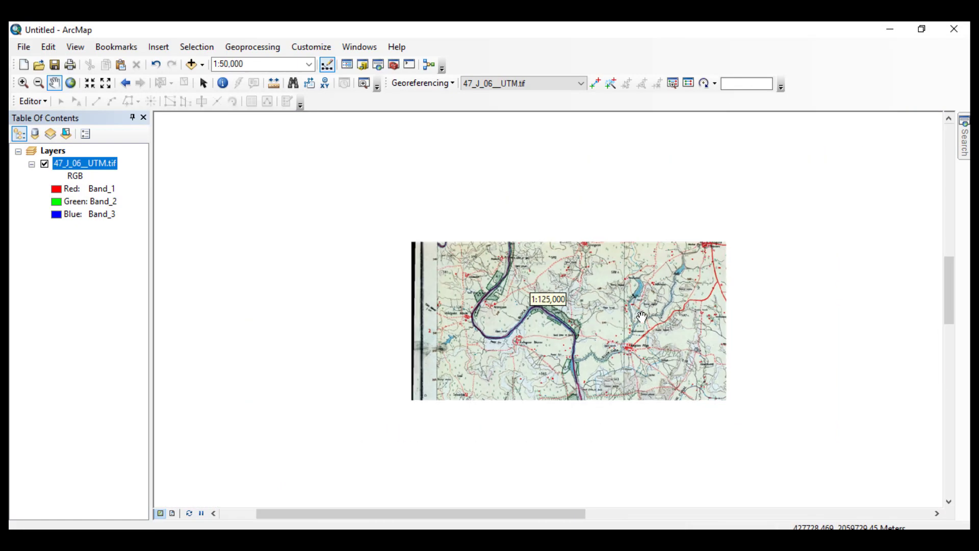
{"action": "scroll", "coordinate": [542, 330], "scroll_direction": "down", "scroll_amount": 2}
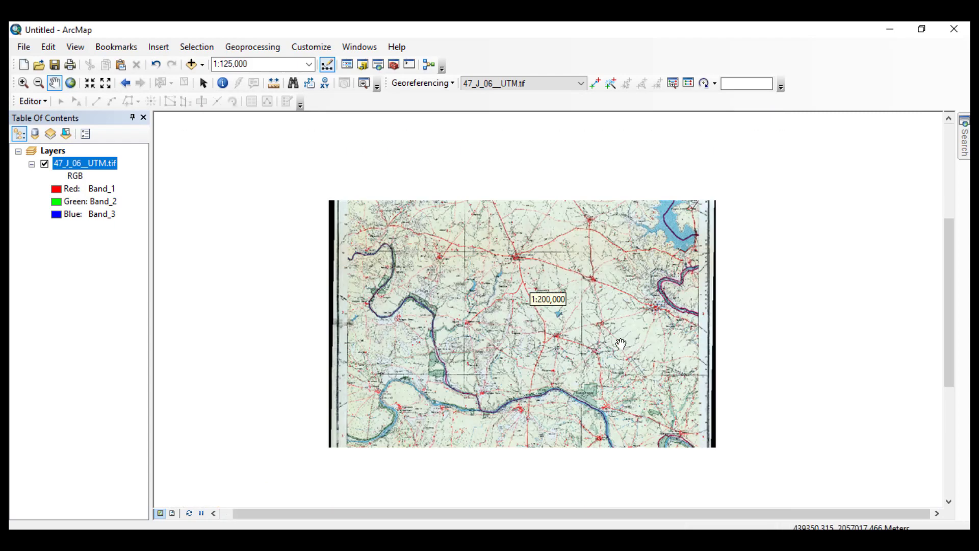
{"action": "scroll", "coordinate": [541, 334], "scroll_direction": "down", "scroll_amount": 2}
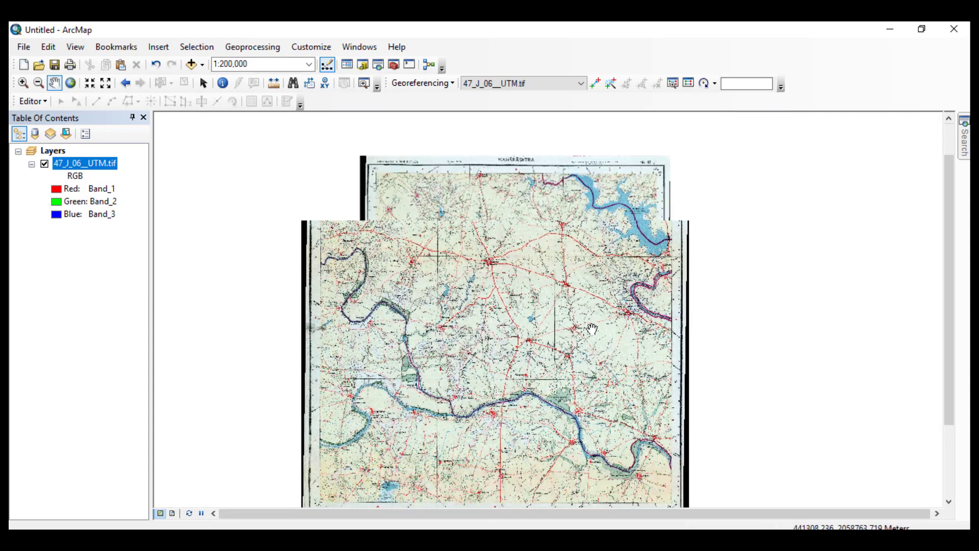
Open the Catalog and expand the Desktop\UDEMY folder connection.
{"action": "left_click", "coordinate": [363, 65]}
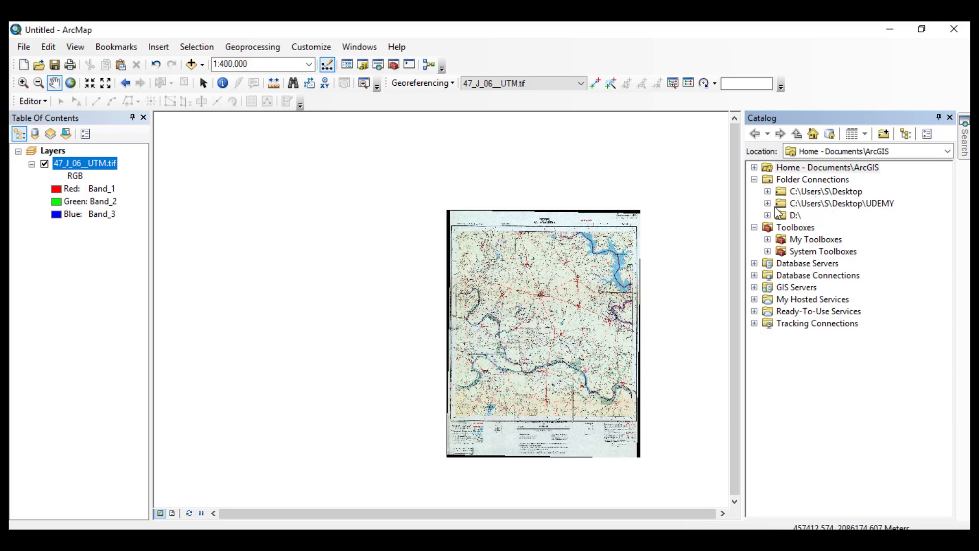
{"action": "left_click", "coordinate": [852, 204]}
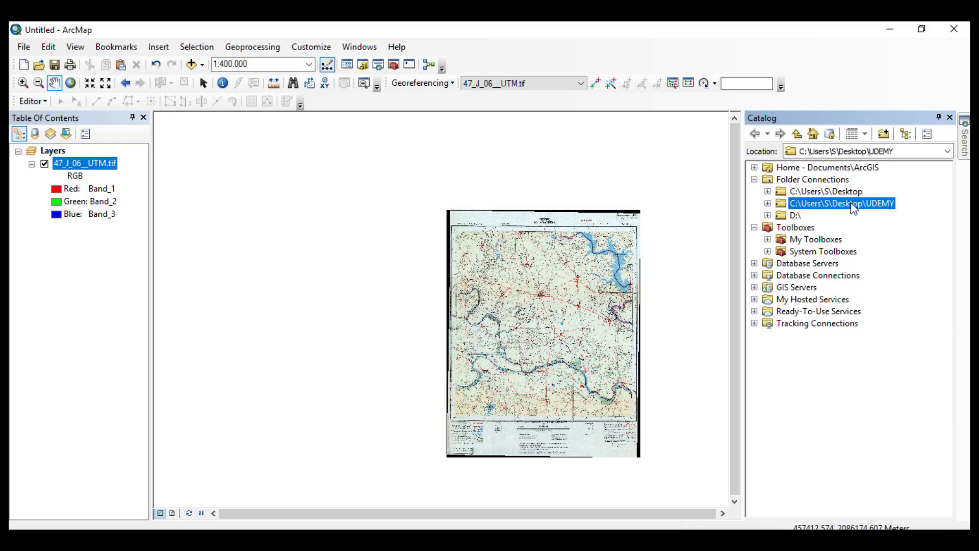
{"action": "left_click", "coordinate": [768, 203]}
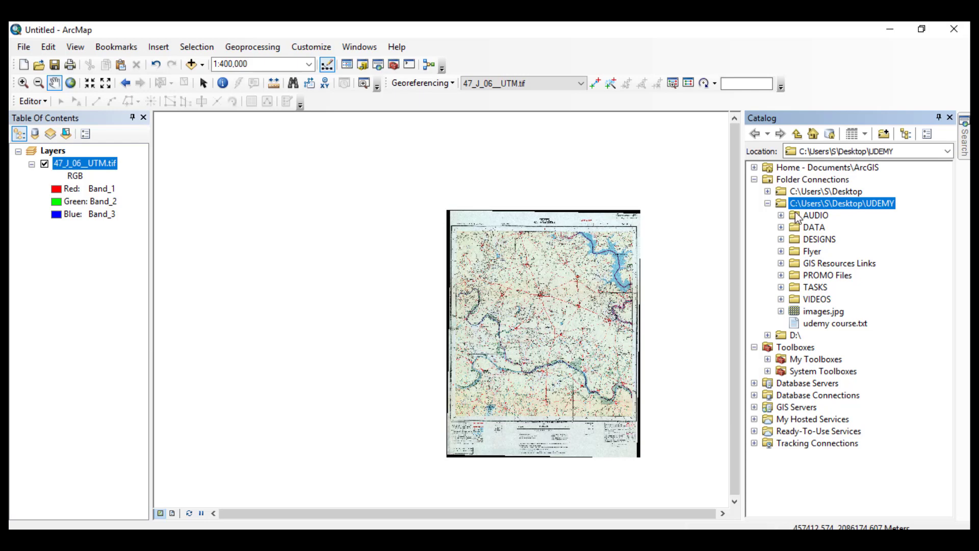
Add a folder connection to the TASKS folder inside Desktop\UDEMY.
{"action": "left_click", "coordinate": [787, 182]}
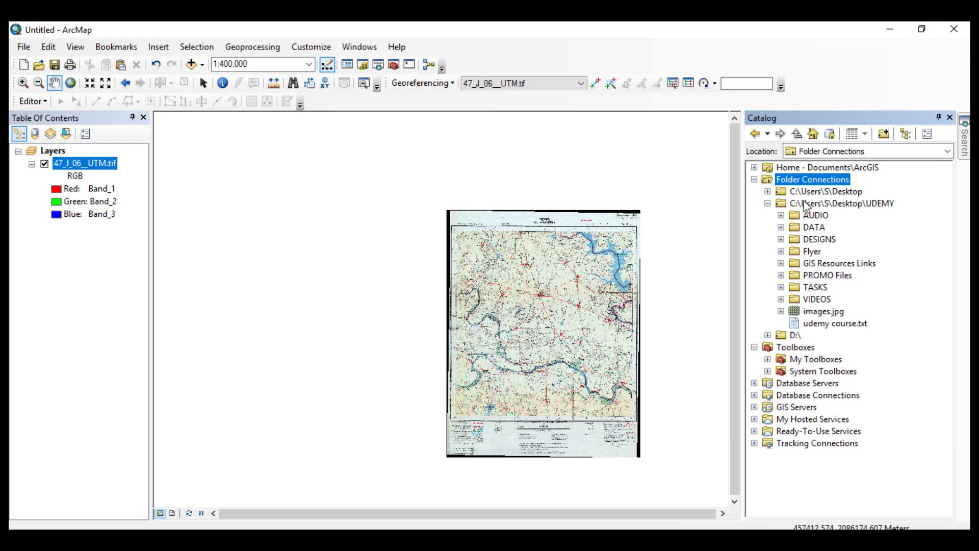
{"action": "left_click", "coordinate": [884, 136]}
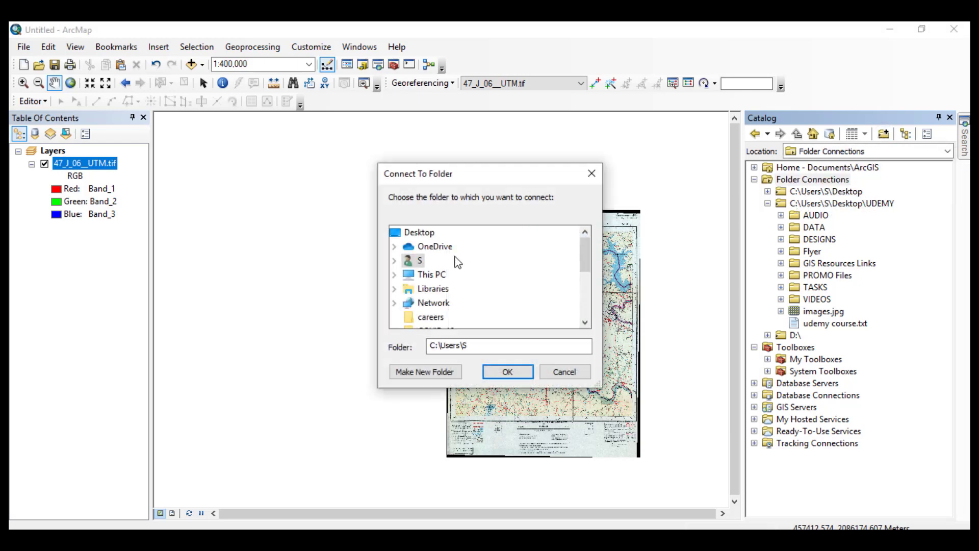
{"action": "left_click", "coordinate": [421, 235]}
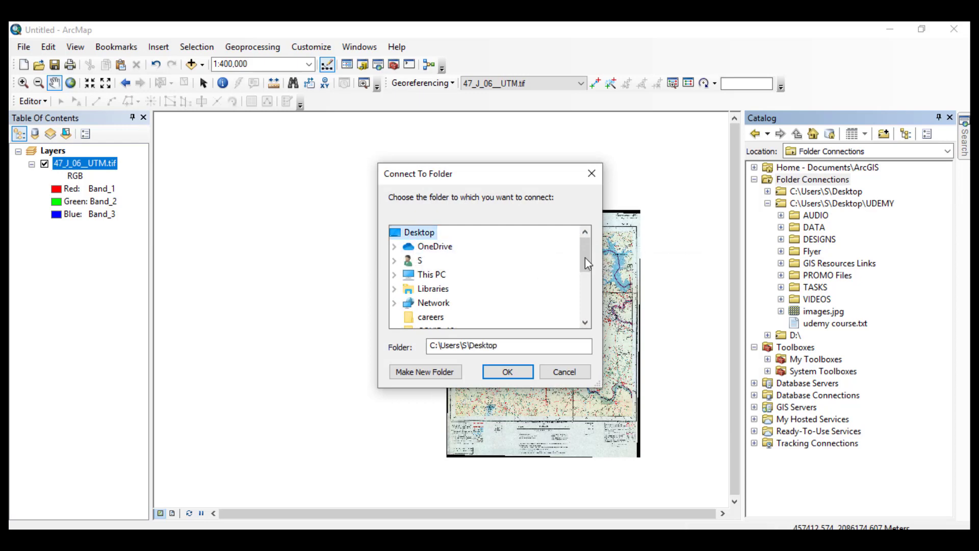
{"action": "left_click_drag", "start_coordinate": [586, 255], "coordinate": [586, 299]}
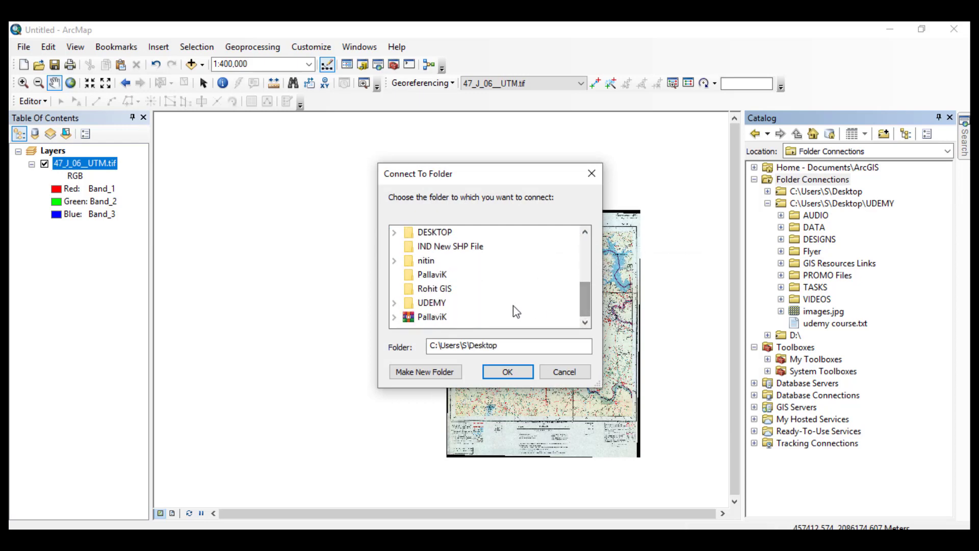
{"action": "double_click", "coordinate": [444, 320]}
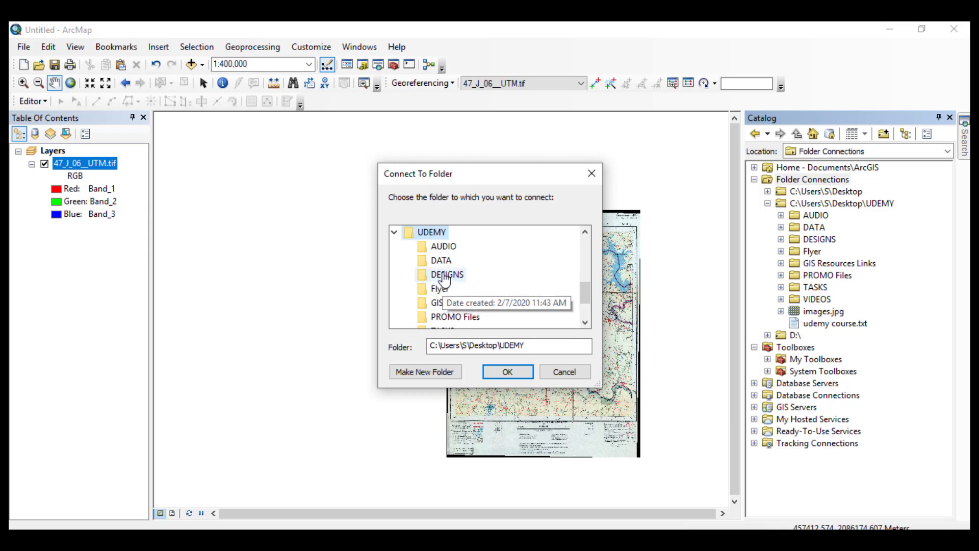
{"action": "left_click", "coordinate": [585, 322]}
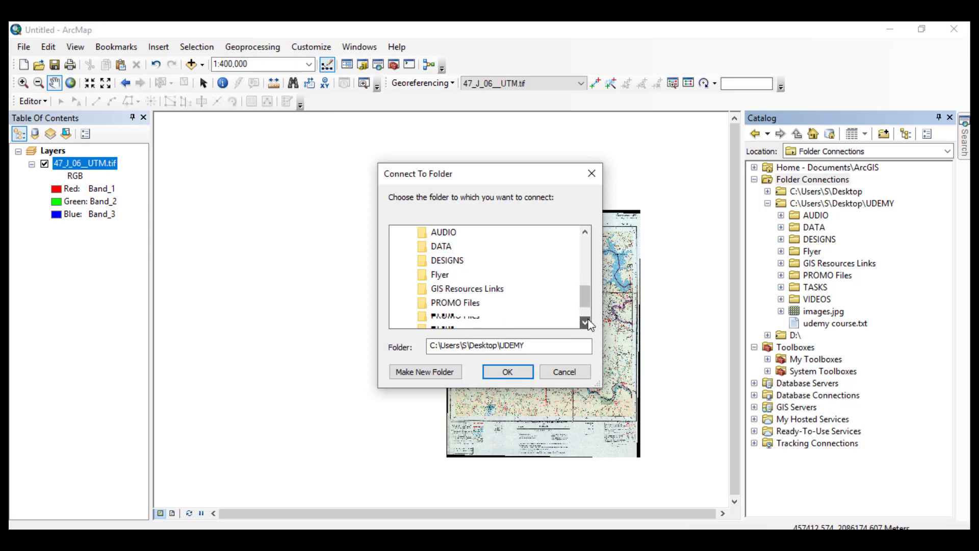
{"action": "left_click", "coordinate": [585, 322]}
{"action": "double_click", "coordinate": [448, 306]}
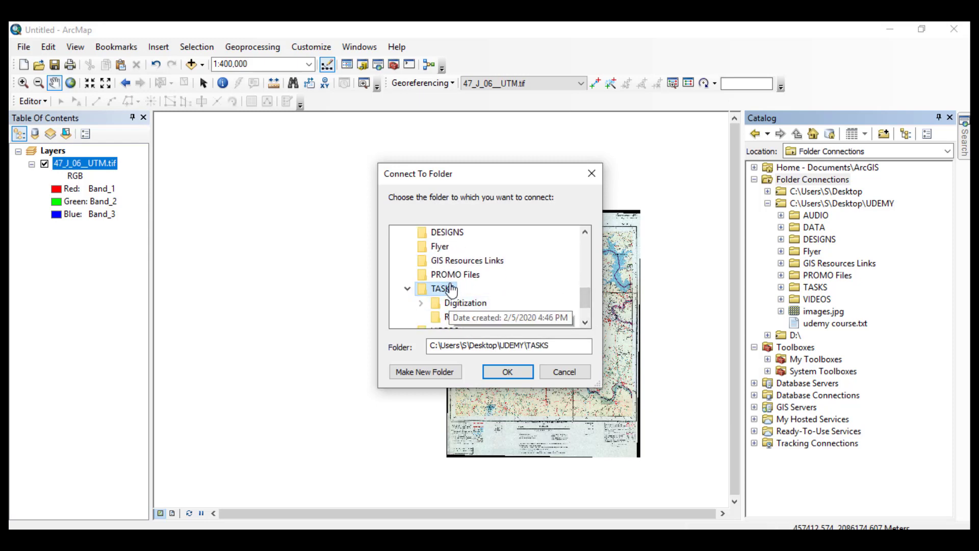
{"action": "left_click", "coordinate": [499, 370]}
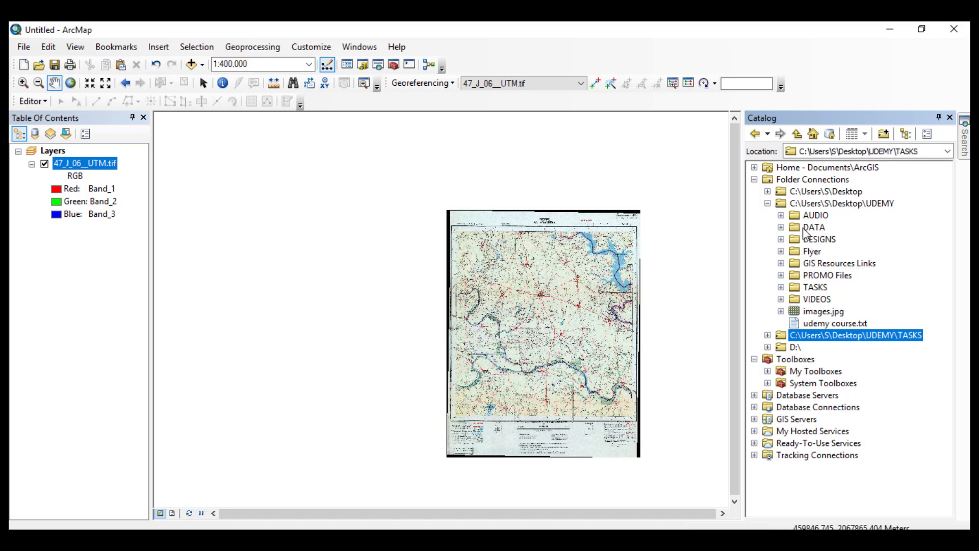
Look through the UDEMY DATA folder and locate the toposheet raster 47_J_06__UTM.tif.
{"action": "left_click", "coordinate": [782, 227]}
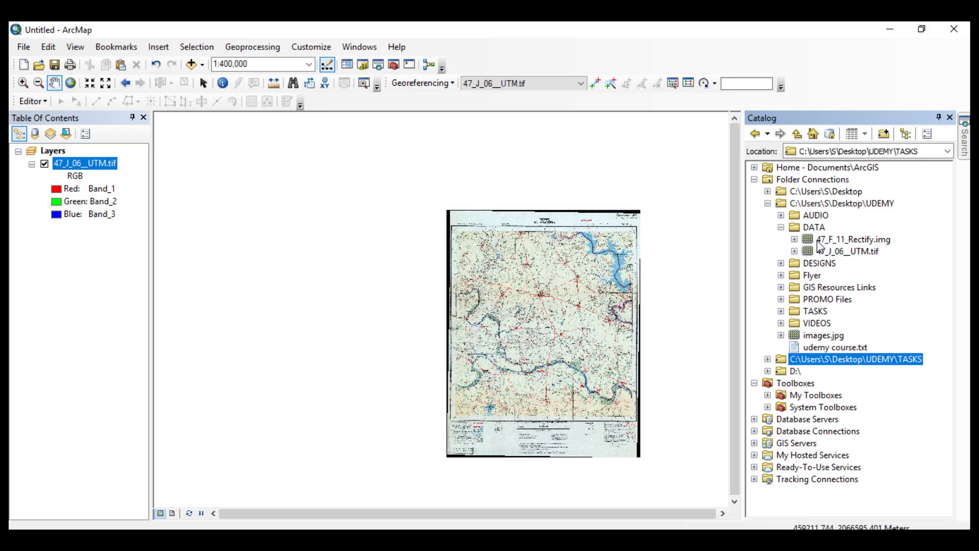
{"action": "left_click", "coordinate": [844, 254]}
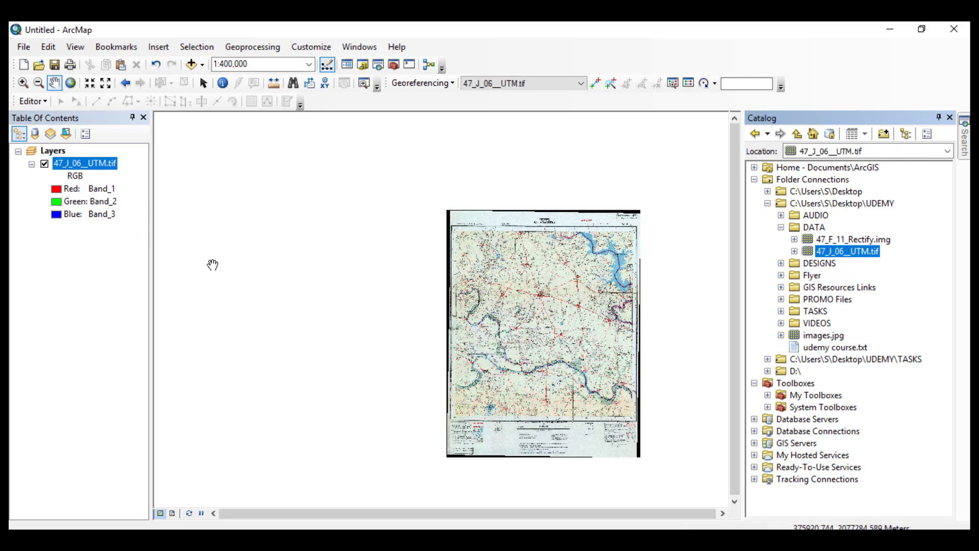
{"action": "left_click", "coordinate": [781, 228]}
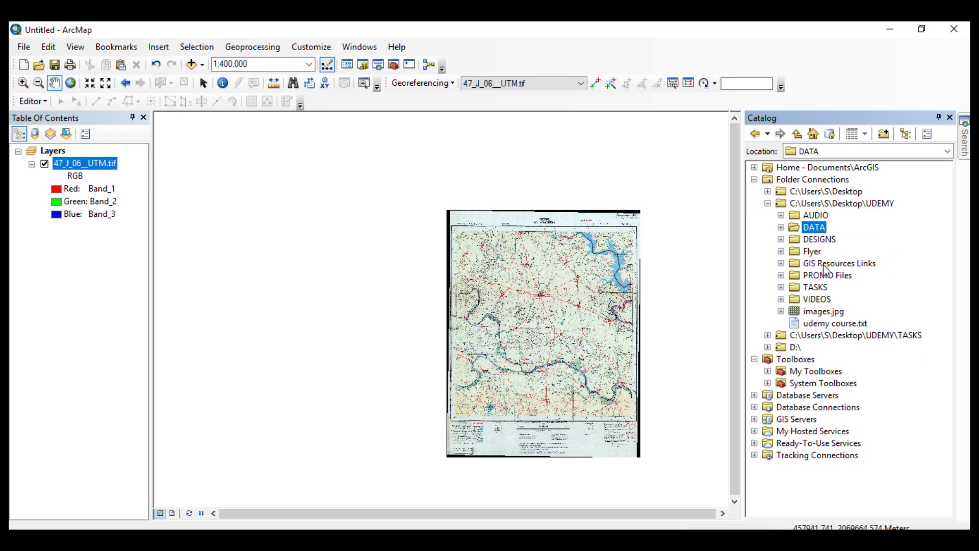
Create a new folder named "Digitization 2" inside the UDEMY TASKS folder.
{"action": "left_click", "coordinate": [814, 288]}
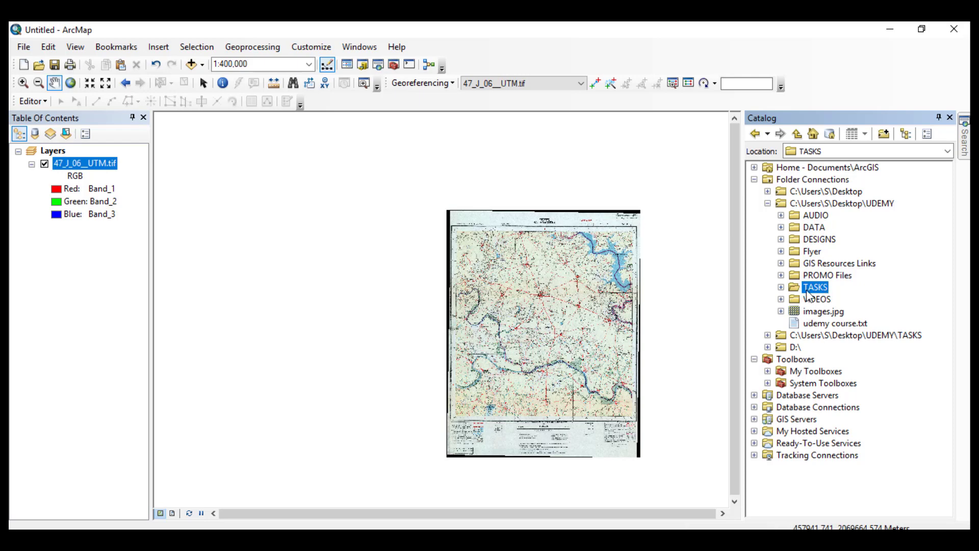
{"action": "left_click", "coordinate": [781, 287]}
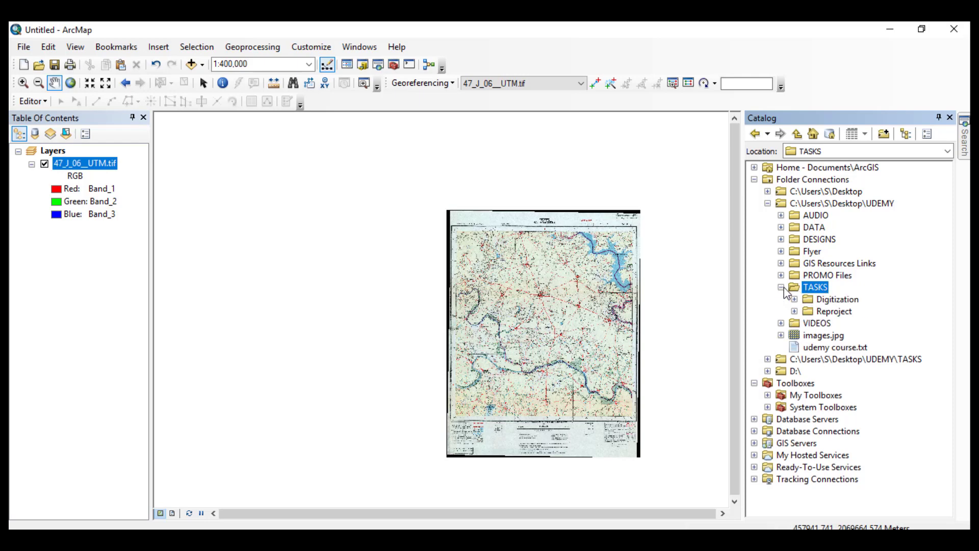
{"action": "right_click", "coordinate": [821, 290]}
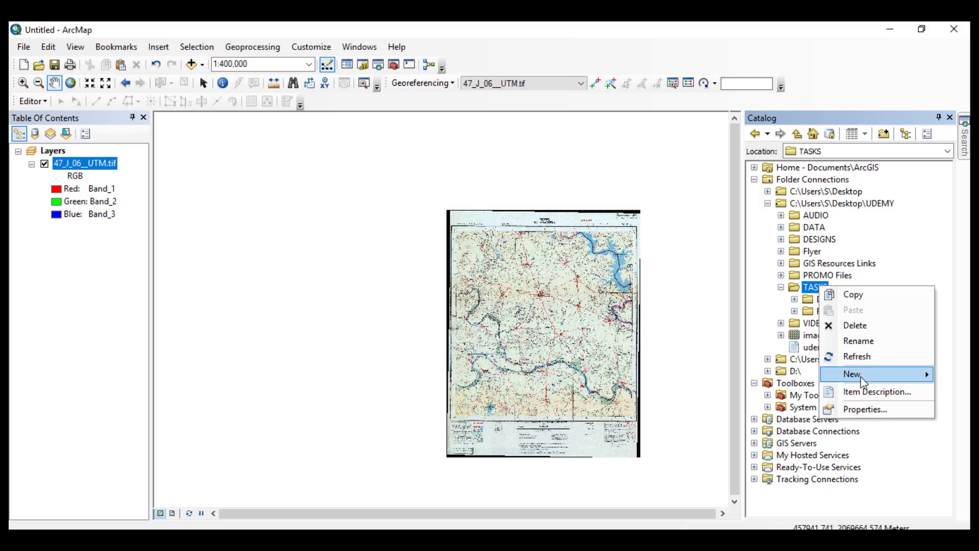
{"action": "mouse_move", "coordinate": [861, 379]}
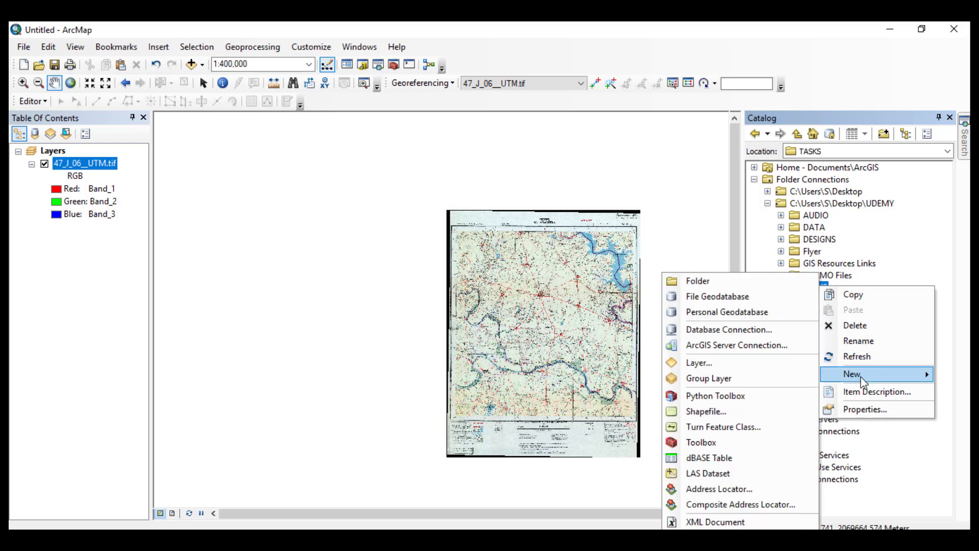
{"action": "left_click", "coordinate": [723, 284]}
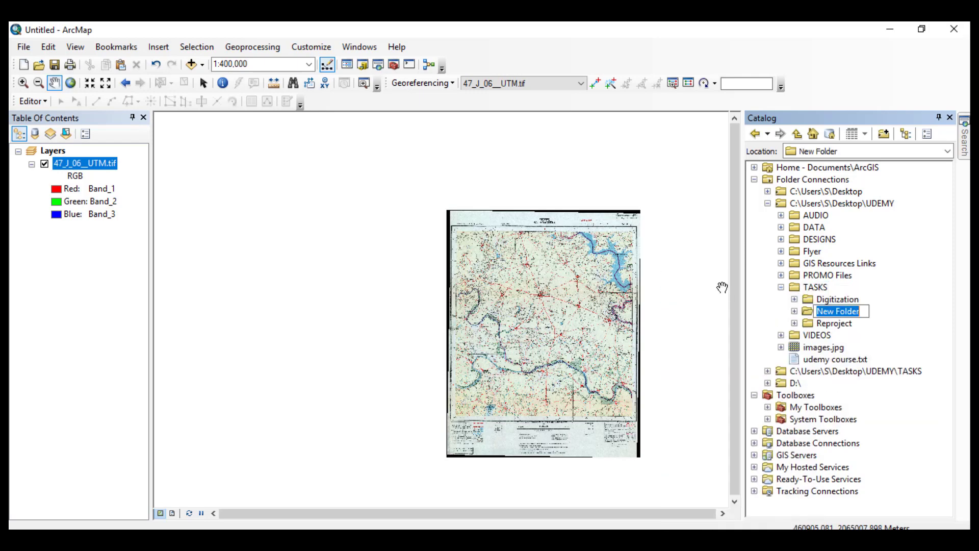
{"action": "type", "text": "d"}
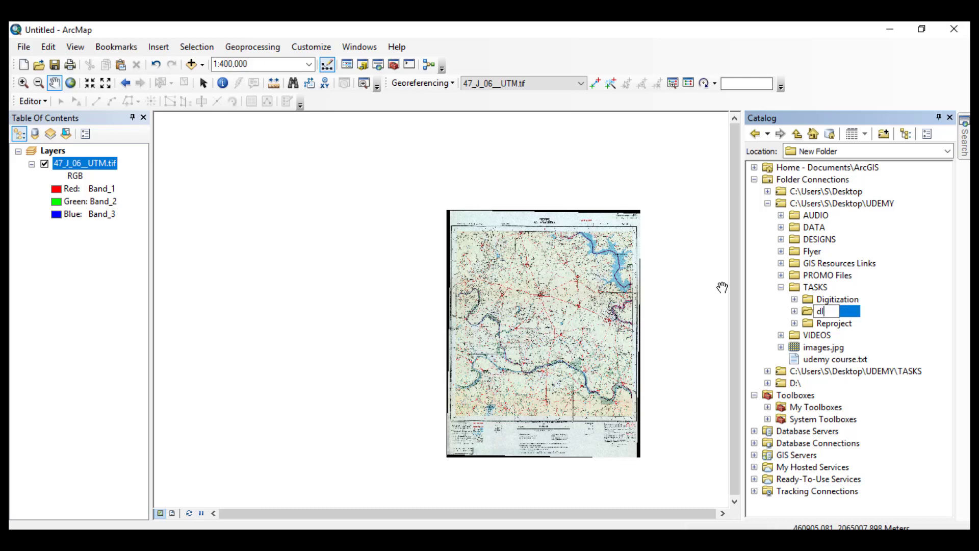
{"action": "type", "text": "igitization 2"}
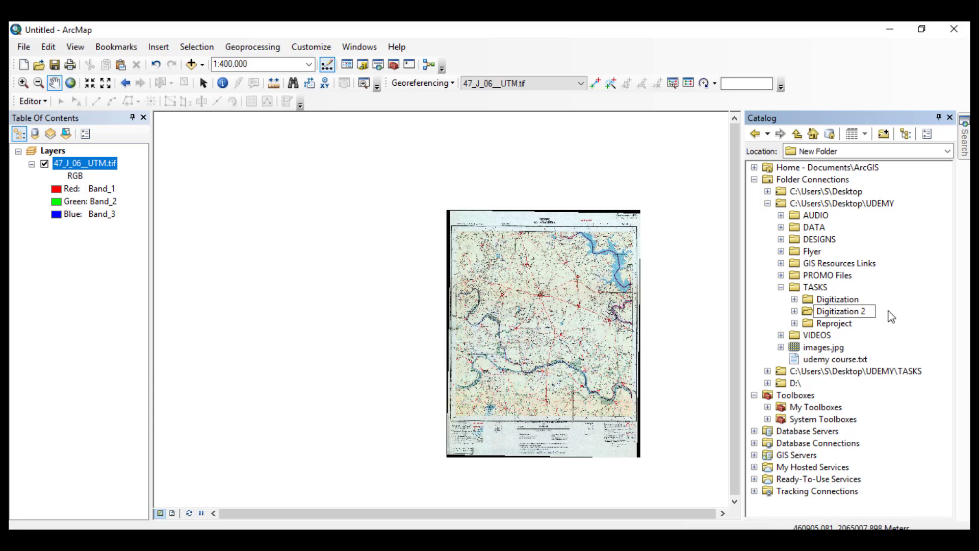
{"action": "key", "text": "Return"}
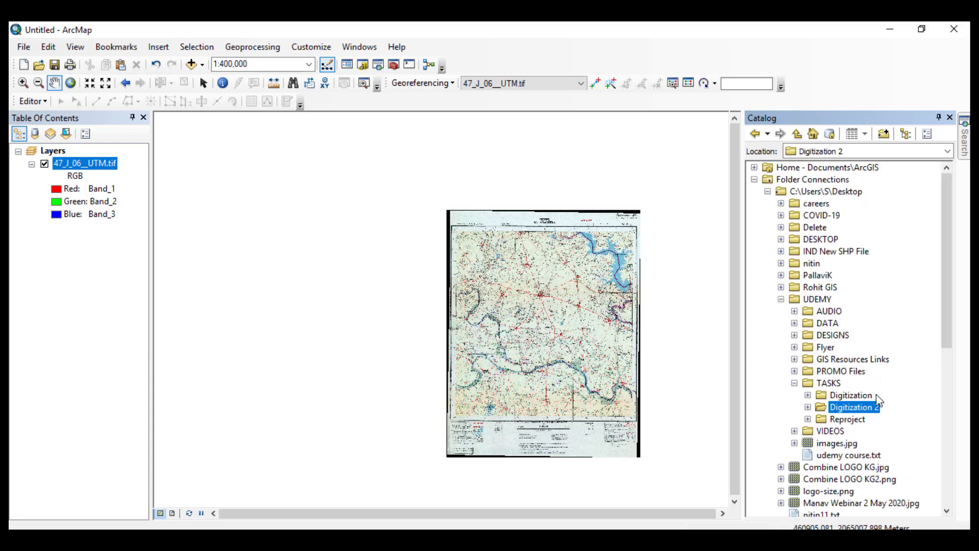
{"action": "left_click_drag", "start_coordinate": [947, 316], "coordinate": [945, 343]}
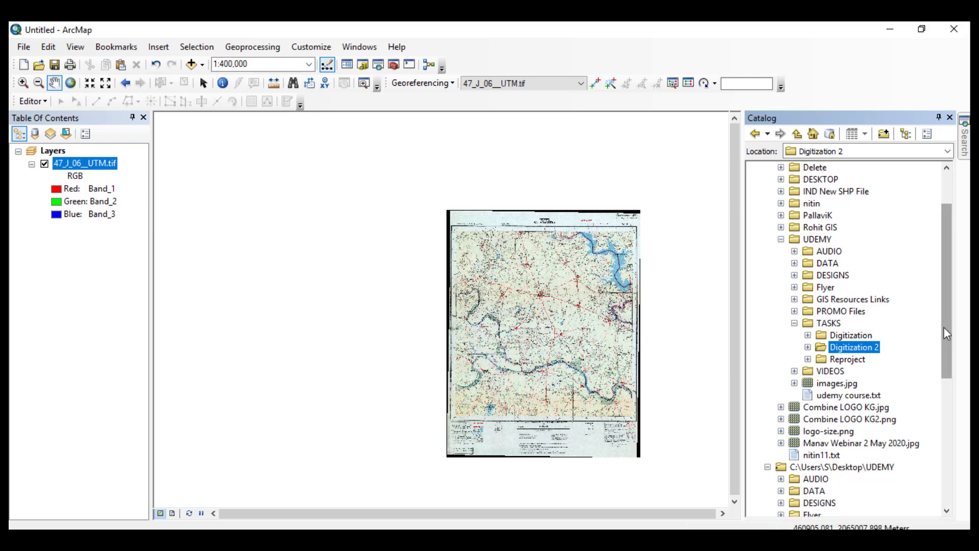
Start creating a new shapefile inside the Digitization 2 folder under UDEMY TASKS.
{"action": "left_click_drag", "start_coordinate": [944, 327], "coordinate": [944, 355]}
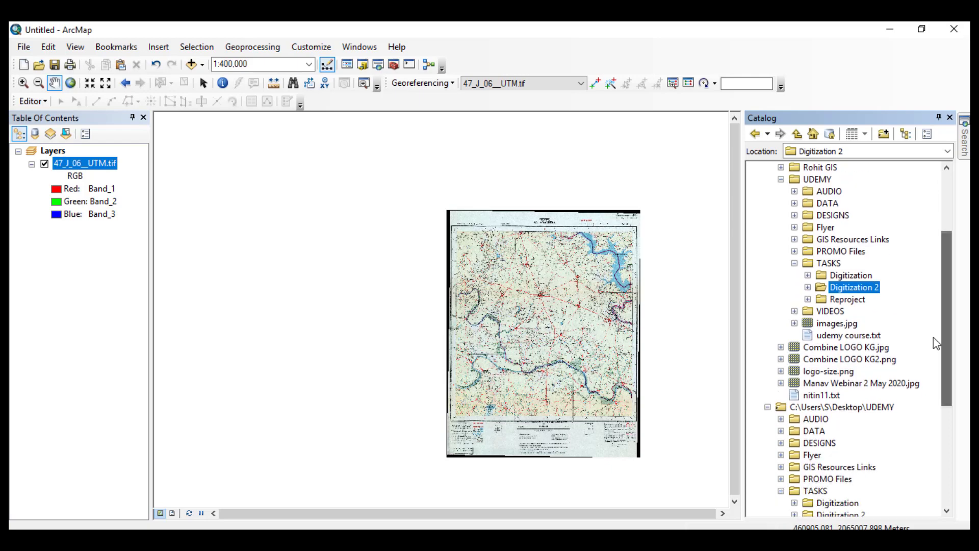
{"action": "right_click", "coordinate": [860, 290]}
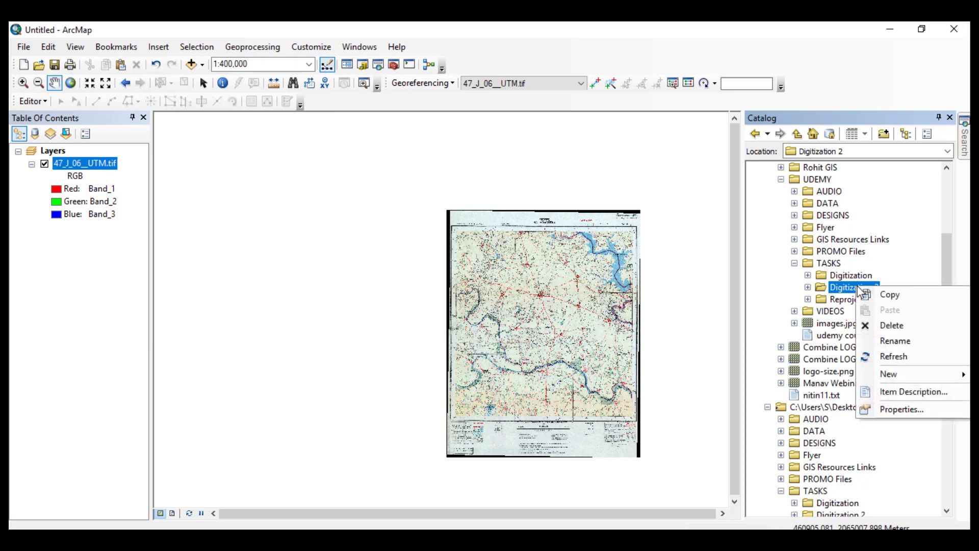
{"action": "mouse_move", "coordinate": [906, 377]}
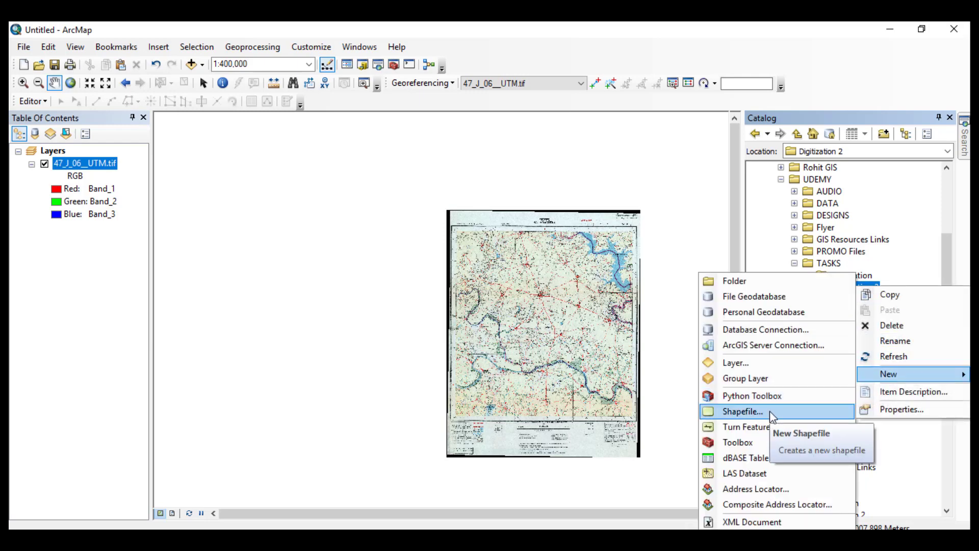
{"action": "left_click", "coordinate": [742, 411]}
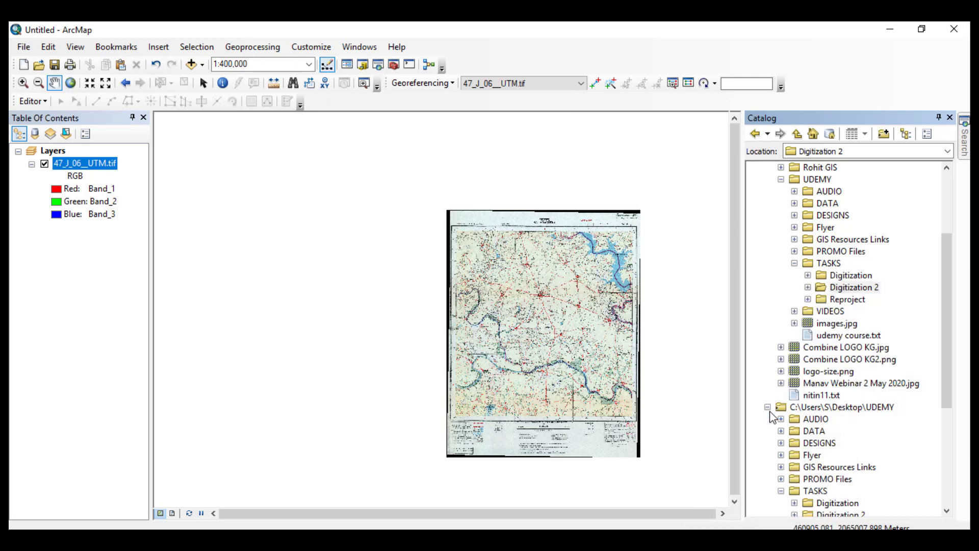
{"action": "left_click_drag", "start_coordinate": [503, 139], "coordinate": [377, 153]}
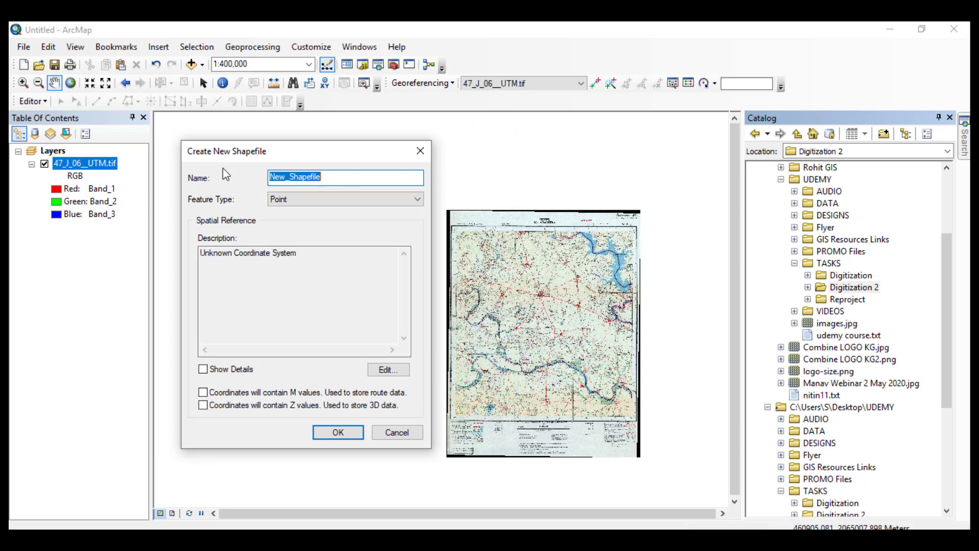
Name the new shapefile "Height_Points" and choose Point as its feature type.
{"action": "left_click_drag", "start_coordinate": [349, 181], "coordinate": [245, 179]}
{"action": "left_click_drag", "start_coordinate": [356, 153], "coordinate": [344, 168]}
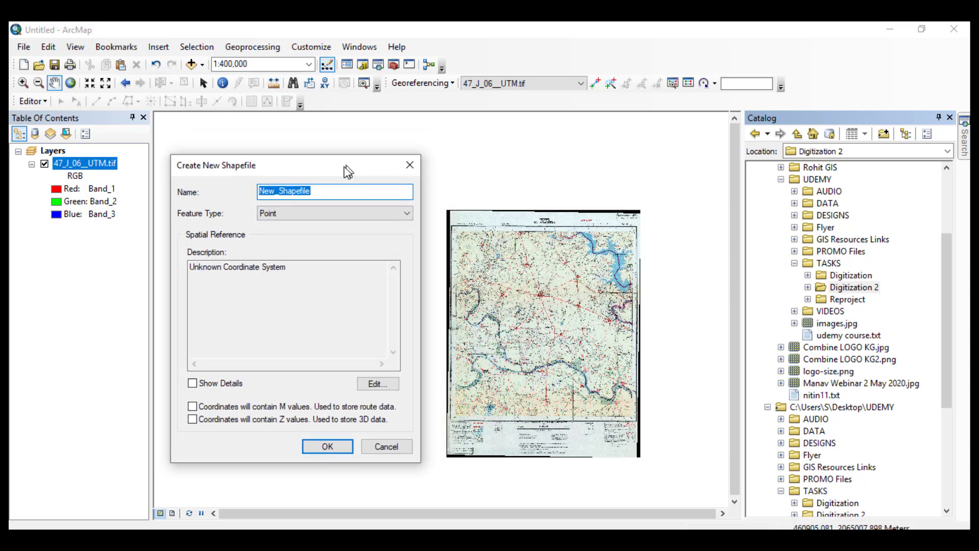
{"action": "left_click", "coordinate": [340, 196]}
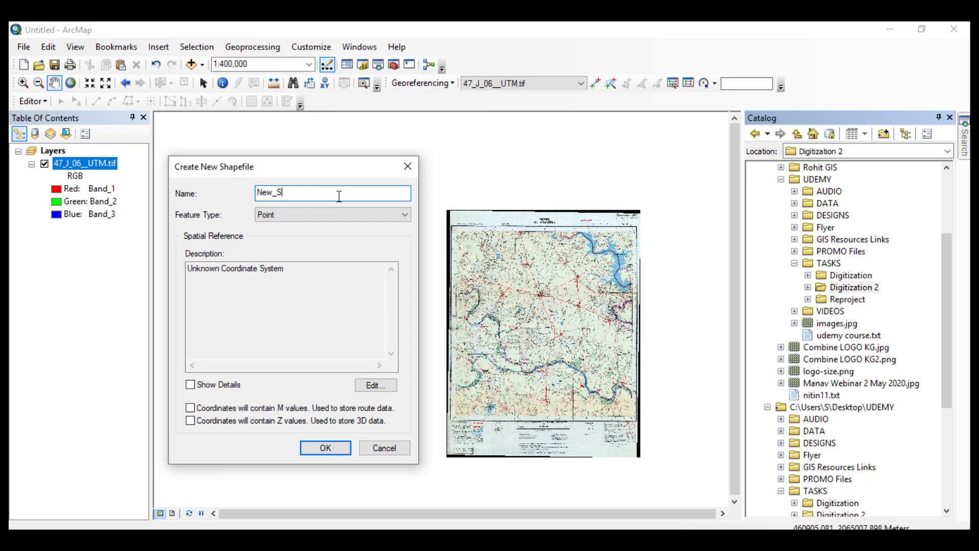
{"action": "key", "text": "BackSpace"}
{"action": "key", "text": "BackSpace"}
{"action": "key", "text": "BackSpace"}
{"action": "key", "text": "BackSpace"}
{"action": "key", "text": "BackSpace"}
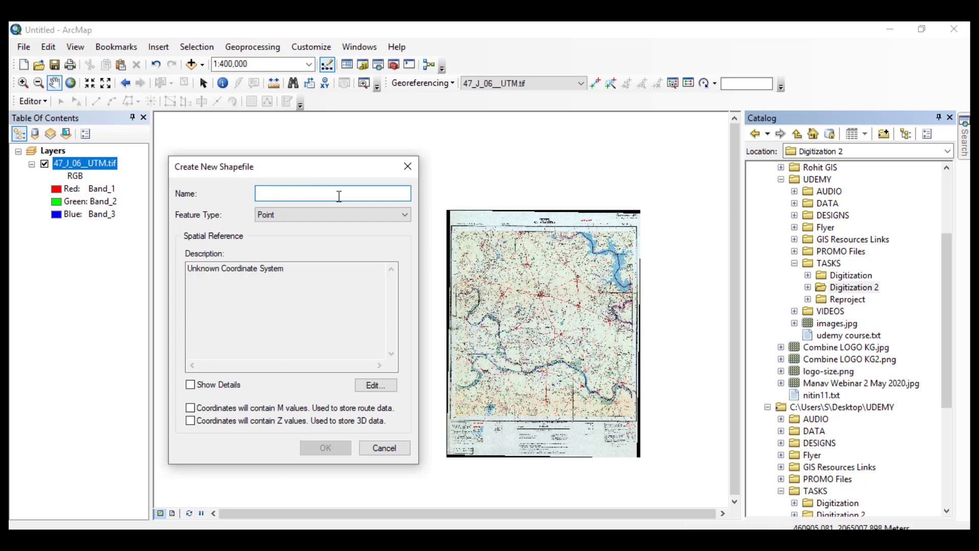
{"action": "type", "text": "Hei"}
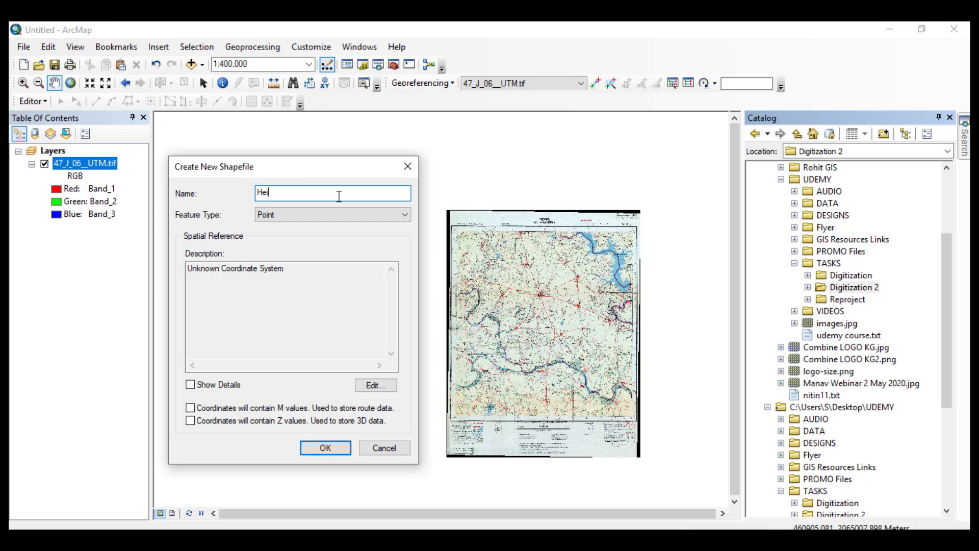
{"action": "type", "text": "ght_Points"}
{"action": "left_click_drag", "start_coordinate": [347, 169], "coordinate": [340, 162]}
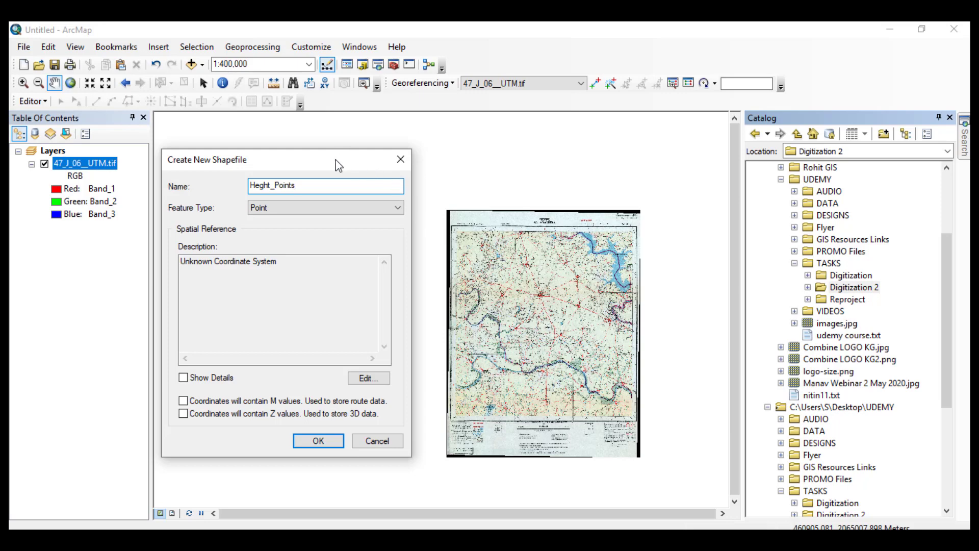
{"action": "left_click_drag", "start_coordinate": [337, 160], "coordinate": [350, 132]}
{"action": "left_click_drag", "start_coordinate": [308, 156], "coordinate": [258, 156]}
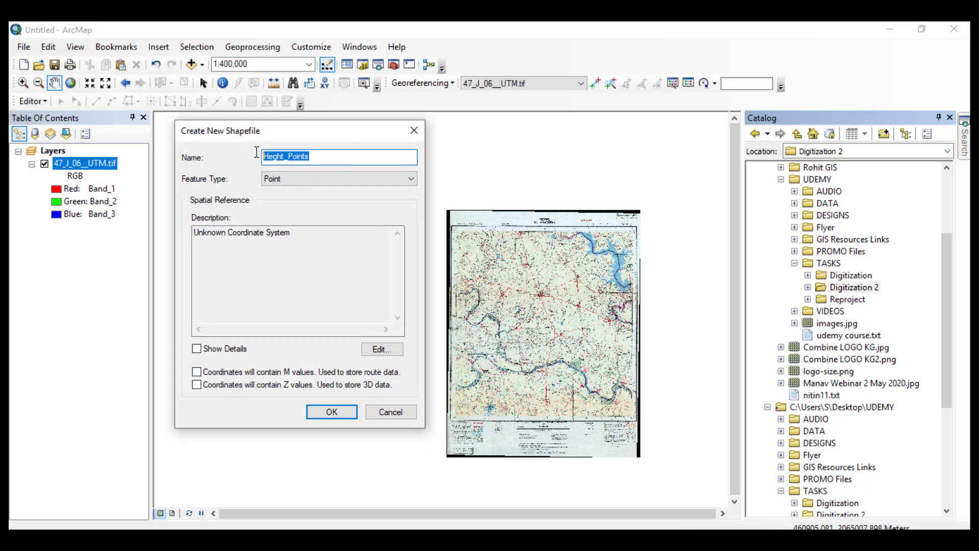
{"action": "left_click", "coordinate": [272, 158]}
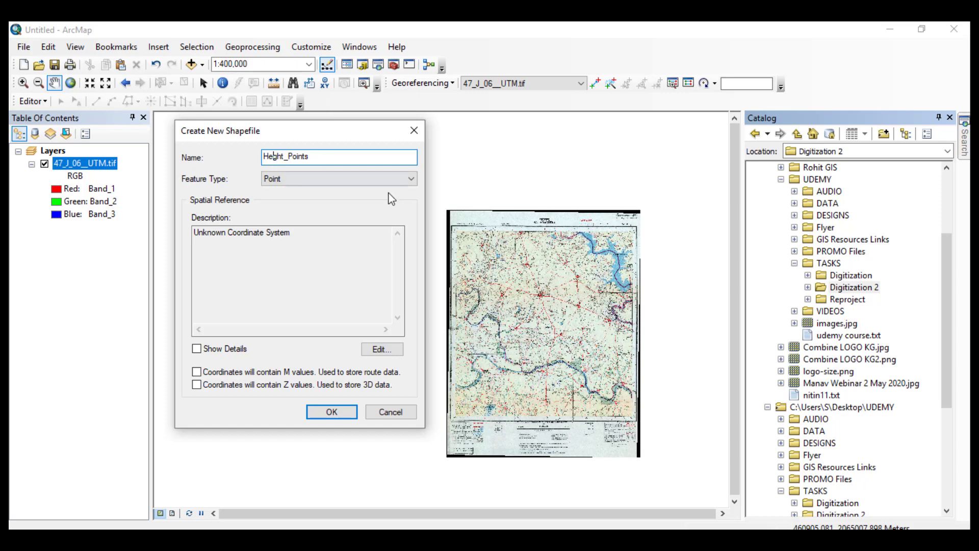
{"action": "type", "text": "i"}
{"action": "left_click", "coordinate": [346, 158]}
{"action": "left_click", "coordinate": [277, 183]}
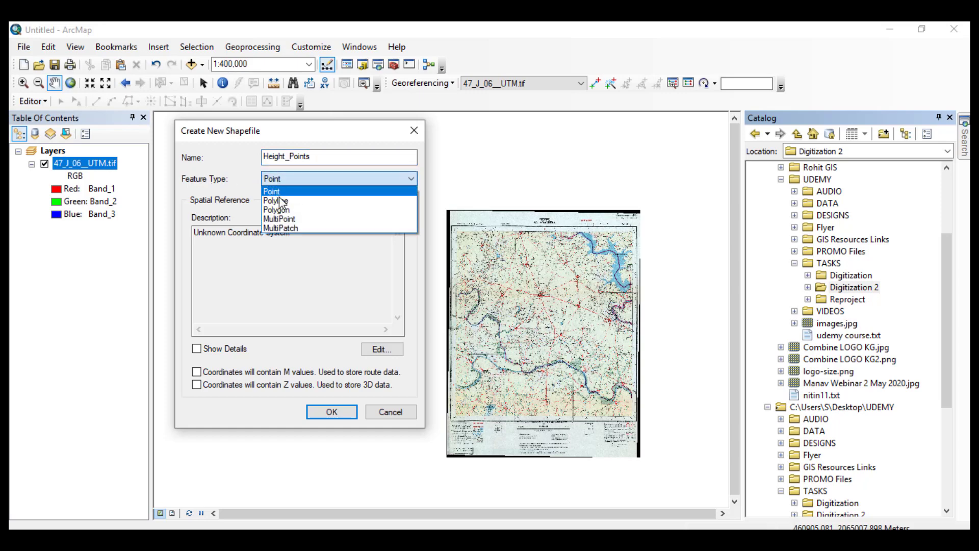
{"action": "left_click", "coordinate": [278, 191]}
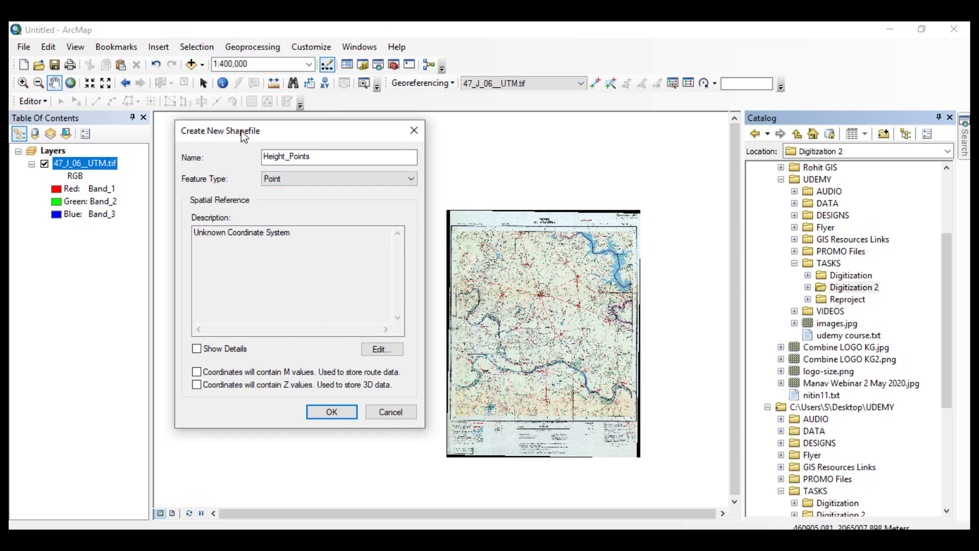
Check the spatial reference description of the new shapefile.
{"action": "left_click_drag", "start_coordinate": [242, 131], "coordinate": [237, 141]}
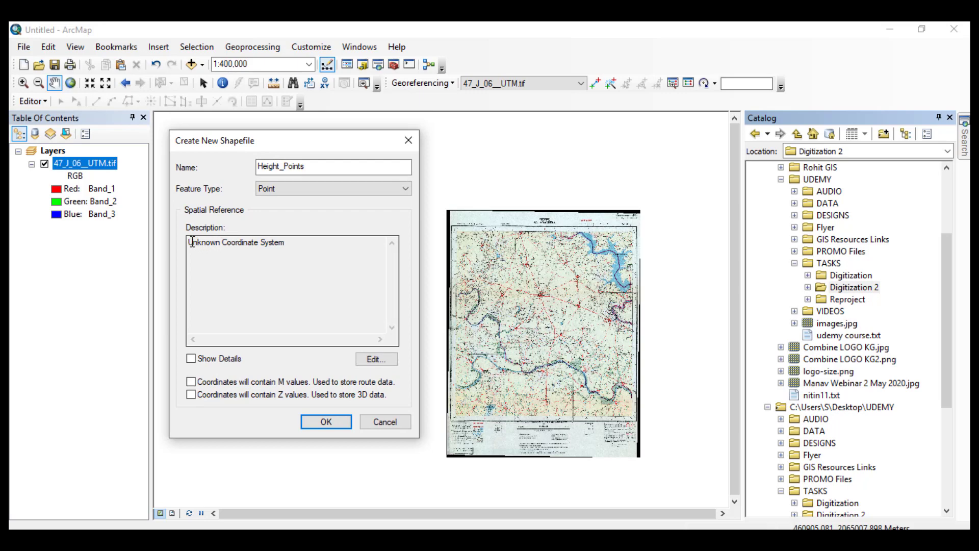
{"action": "left_click_drag", "start_coordinate": [192, 242], "coordinate": [295, 252]}
{"action": "left_click", "coordinate": [299, 247]}
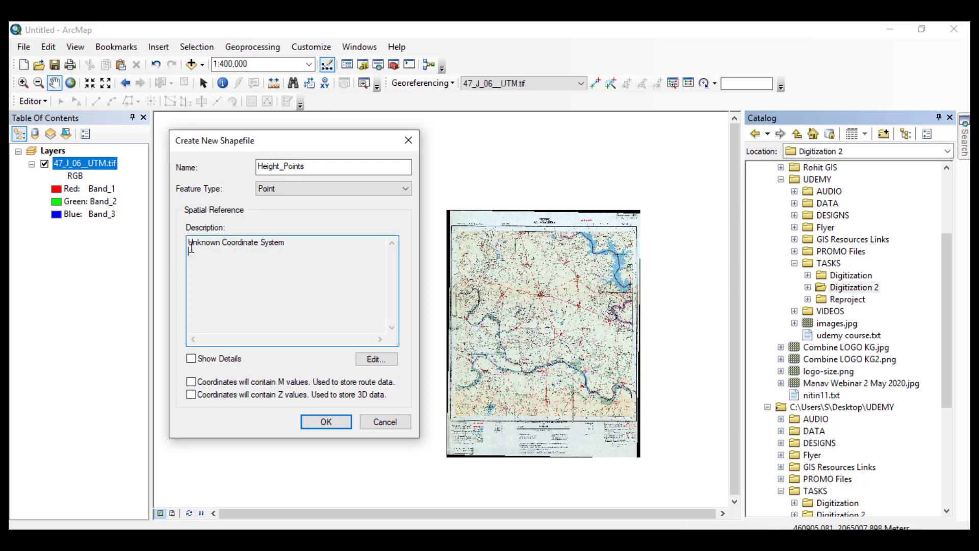
{"action": "left_click_drag", "start_coordinate": [190, 244], "coordinate": [304, 242]}
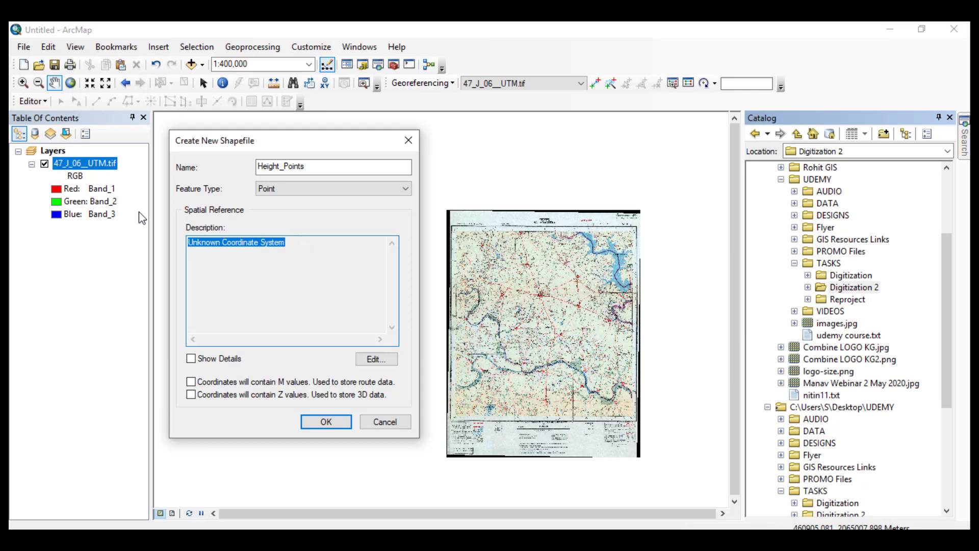
{"action": "left_click_drag", "start_coordinate": [218, 141], "coordinate": [218, 129]}
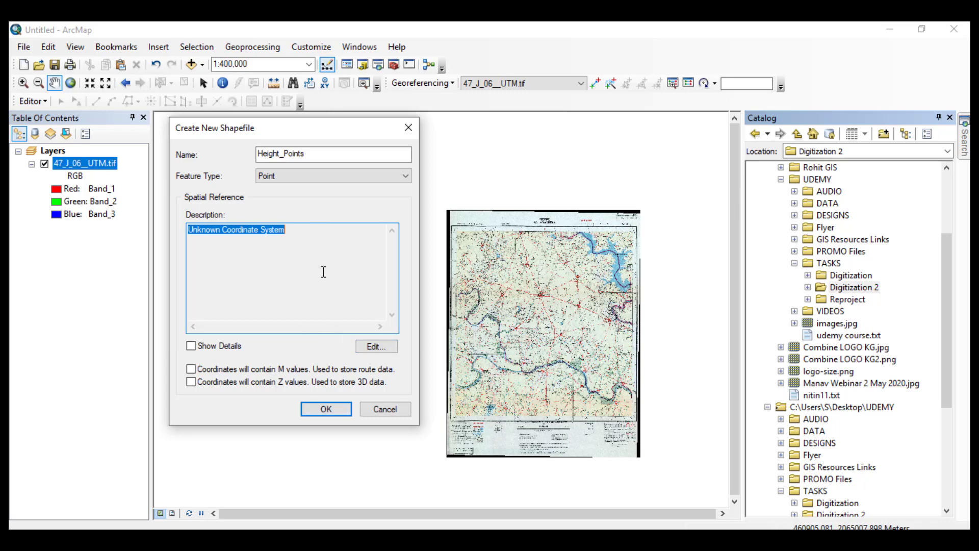
Edit the shapefile's spatial reference and expand Projected Coordinate Systems down to UTM, WGS 1984, Northern Hemisphere.
{"action": "left_click", "coordinate": [374, 349]}
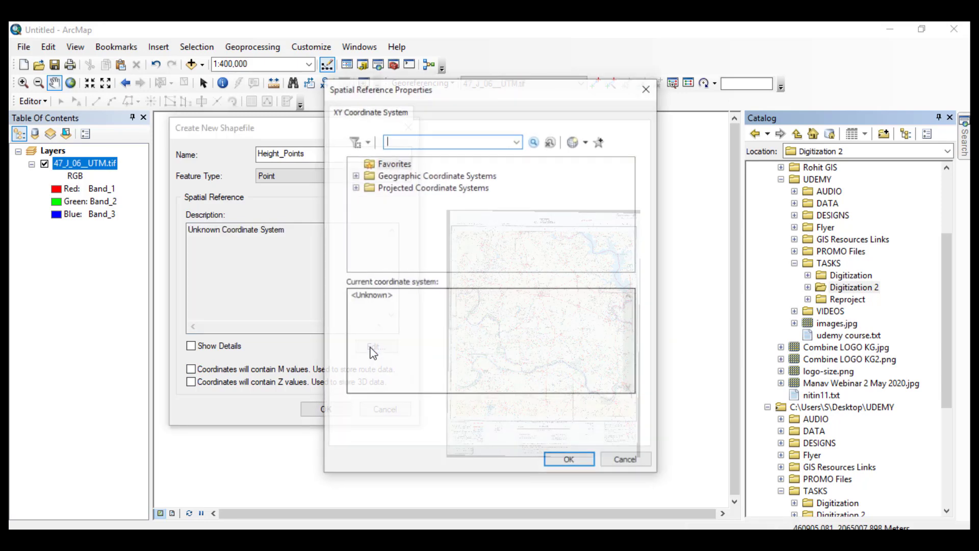
{"action": "left_click", "coordinate": [356, 188]}
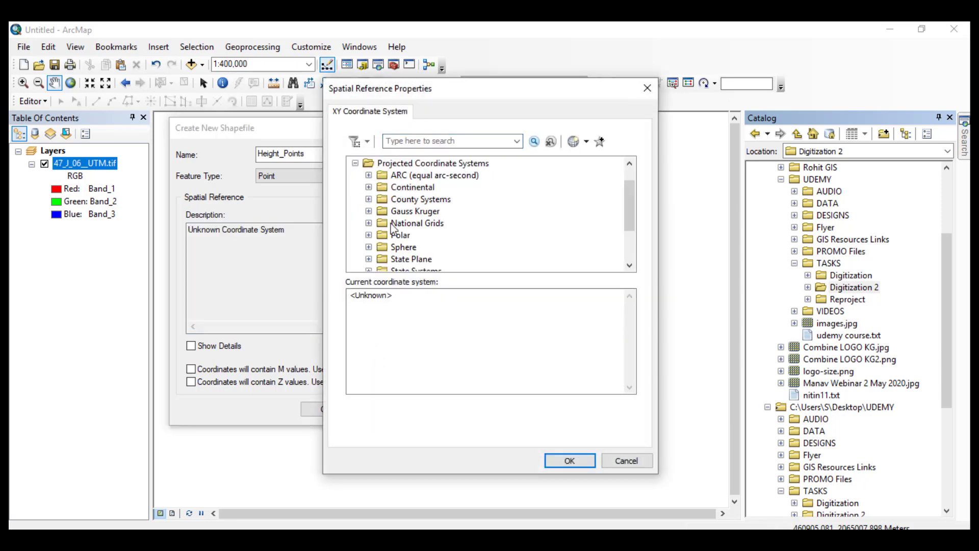
{"action": "scroll", "coordinate": [393, 240], "scroll_direction": "down", "scroll_amount": 2}
{"action": "left_click", "coordinate": [368, 235]}
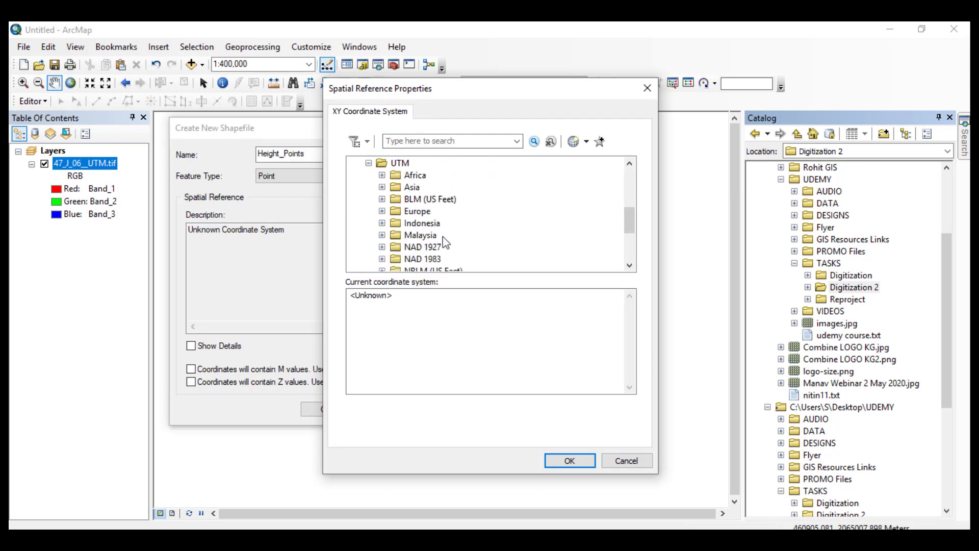
{"action": "scroll", "coordinate": [442, 242], "scroll_direction": "down", "scroll_amount": 3}
{"action": "left_click", "coordinate": [381, 235]}
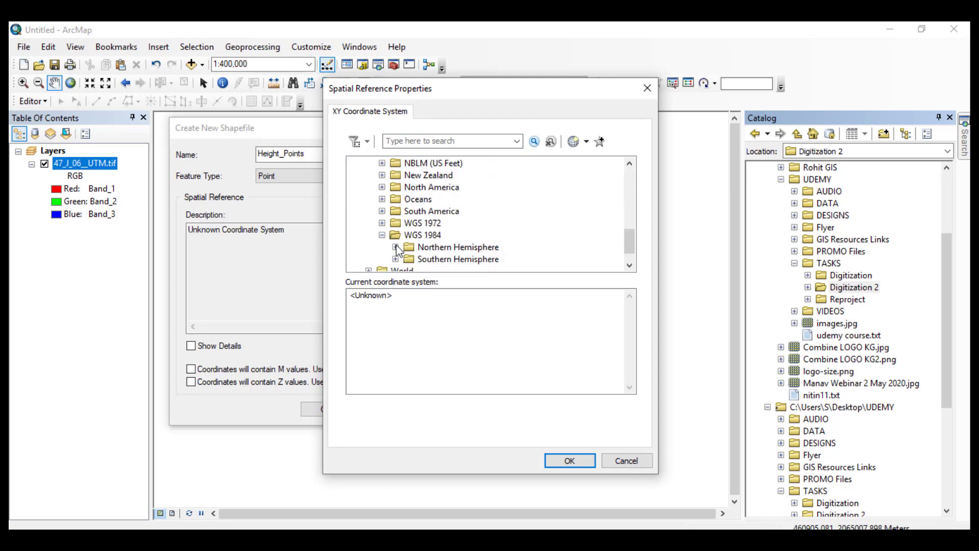
{"action": "left_click", "coordinate": [395, 247]}
Assign the WGS 1984 UTM Zone 43N coordinate system and create the Height_Points shapefile.
{"action": "scroll", "coordinate": [469, 233], "scroll_direction": "down", "scroll_amount": 8}
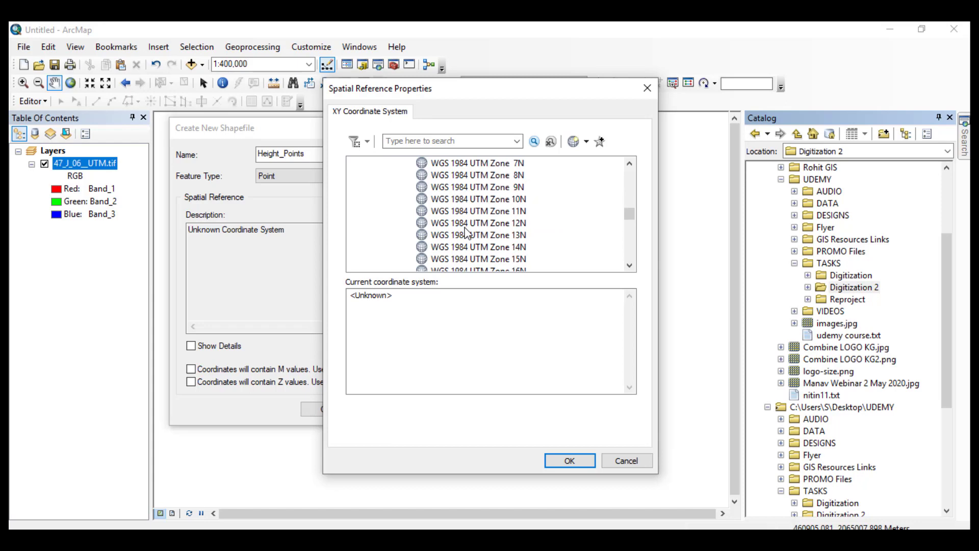
{"action": "scroll", "coordinate": [461, 227], "scroll_direction": "down", "scroll_amount": 5}
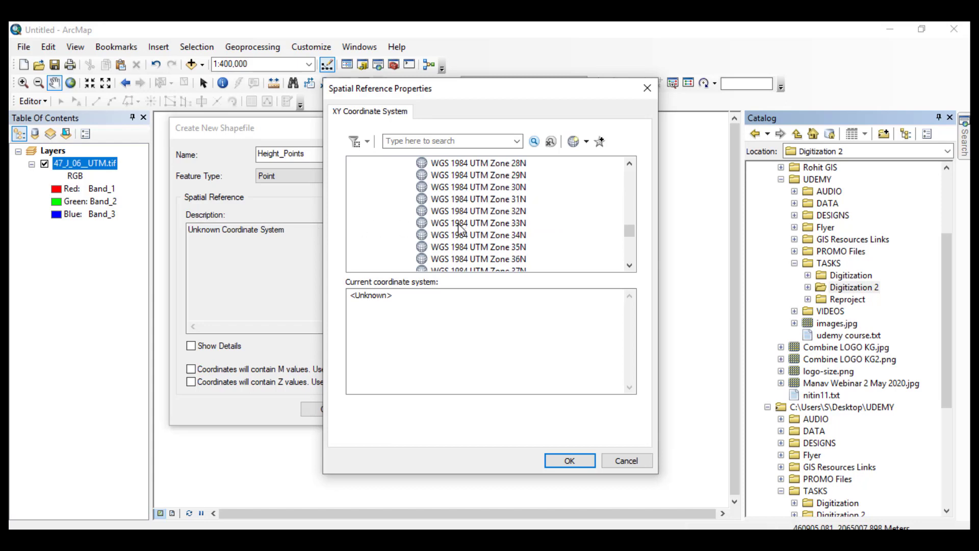
{"action": "scroll", "coordinate": [511, 235], "scroll_direction": "down", "scroll_amount": 8}
{"action": "scroll", "coordinate": [512, 204], "scroll_direction": "up", "scroll_amount": 3}
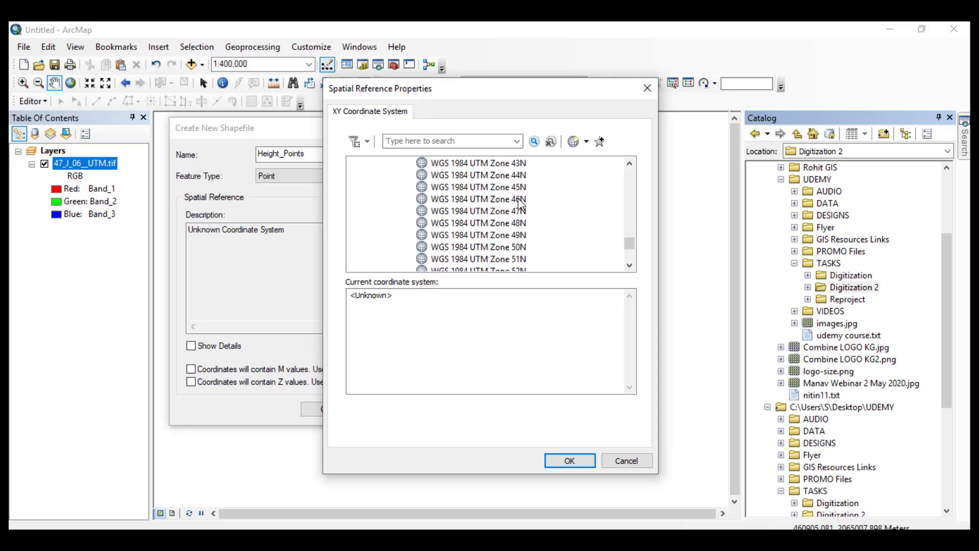
{"action": "left_click", "coordinate": [520, 165]}
{"action": "scroll", "coordinate": [513, 204], "scroll_direction": "up", "scroll_amount": 3}
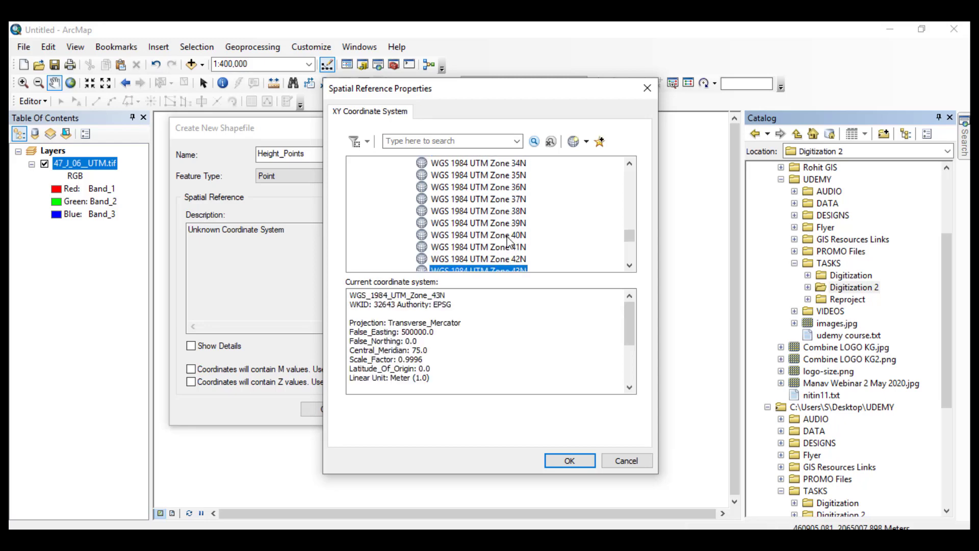
{"action": "scroll", "coordinate": [510, 244], "scroll_direction": "down", "scroll_amount": 1}
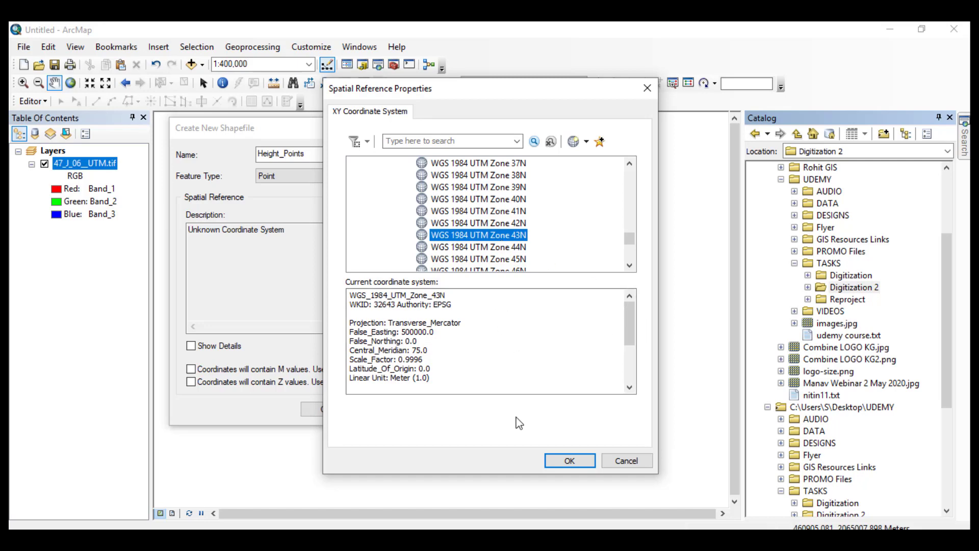
{"action": "left_click", "coordinate": [559, 460]}
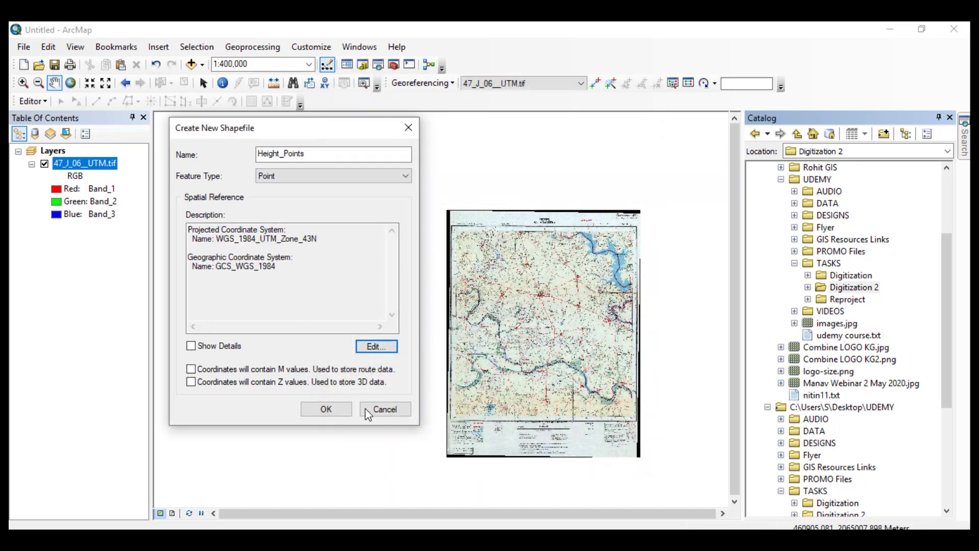
{"action": "left_click", "coordinate": [325, 410]}
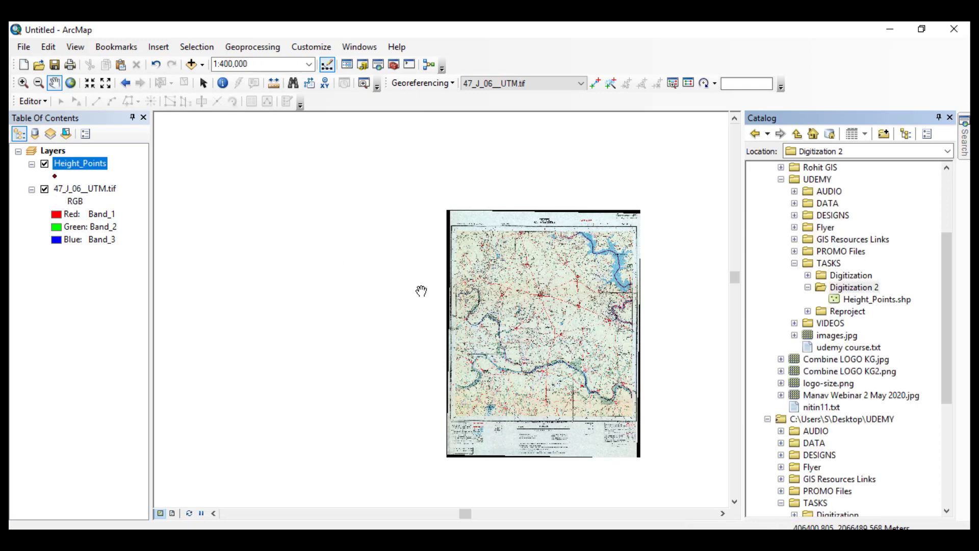
Close the Catalog and reposition the toposheet in the enlarged map view.
{"action": "left_click_drag", "start_coordinate": [597, 286], "coordinate": [498, 253]}
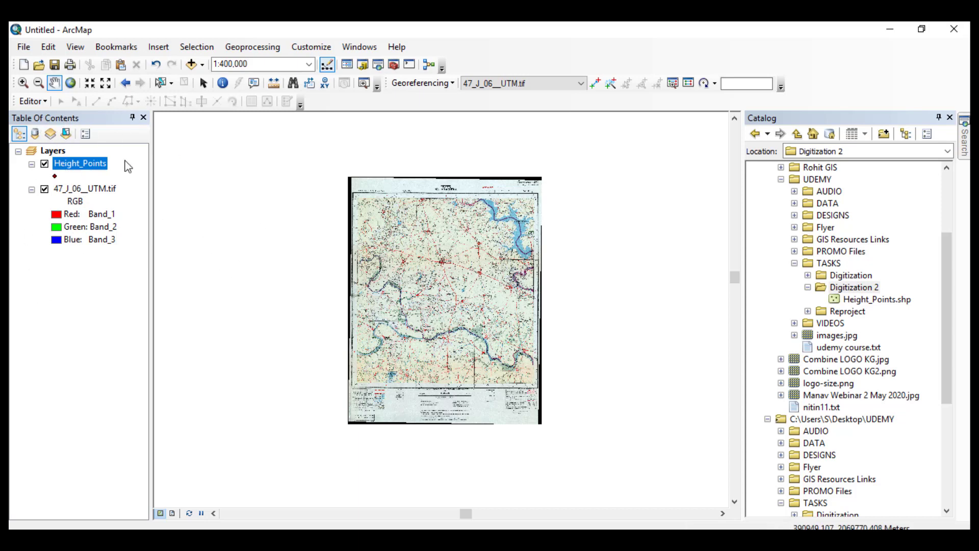
{"action": "left_click_drag", "start_coordinate": [425, 222], "coordinate": [335, 181]}
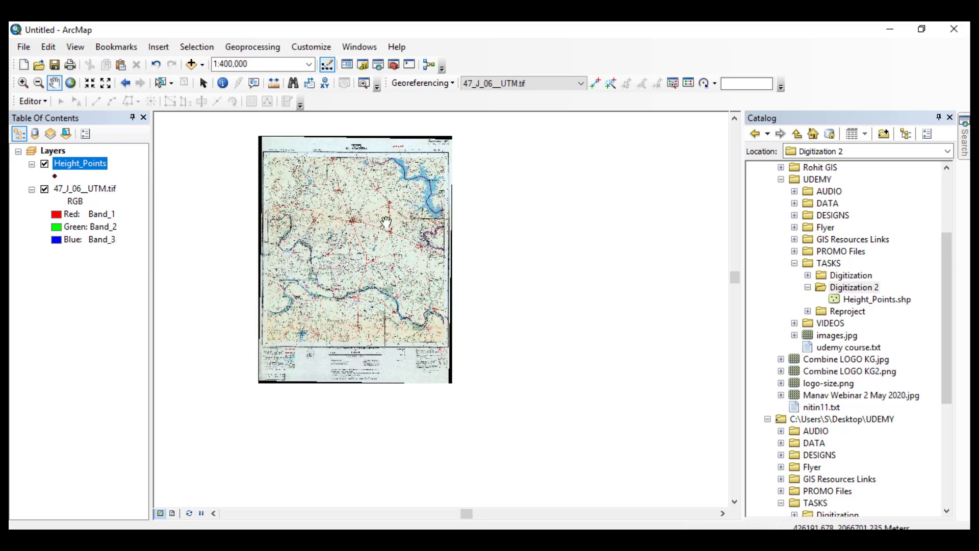
{"action": "left_click_drag", "start_coordinate": [325, 214], "coordinate": [426, 275]}
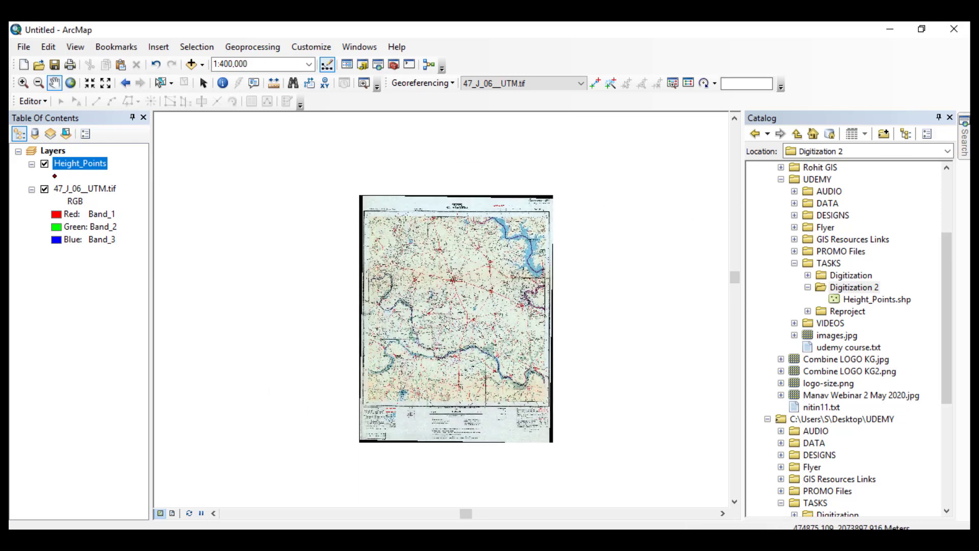
{"action": "left_click", "coordinate": [950, 118]}
{"action": "left_click_drag", "start_coordinate": [490, 246], "coordinate": [459, 219]}
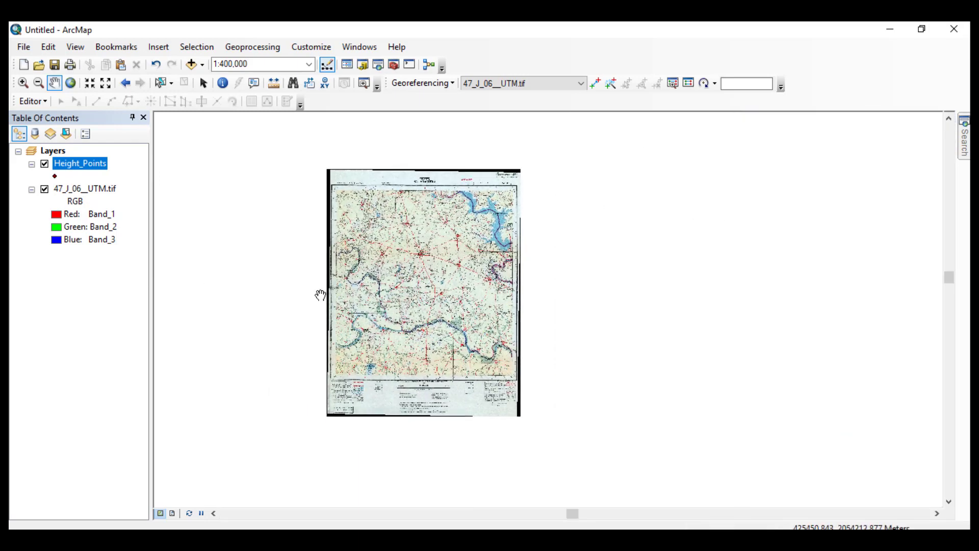
Switch the 47_J_06__UTM.tif raster layer off and back on to compare the map display.
{"action": "left_click", "coordinate": [83, 200]}
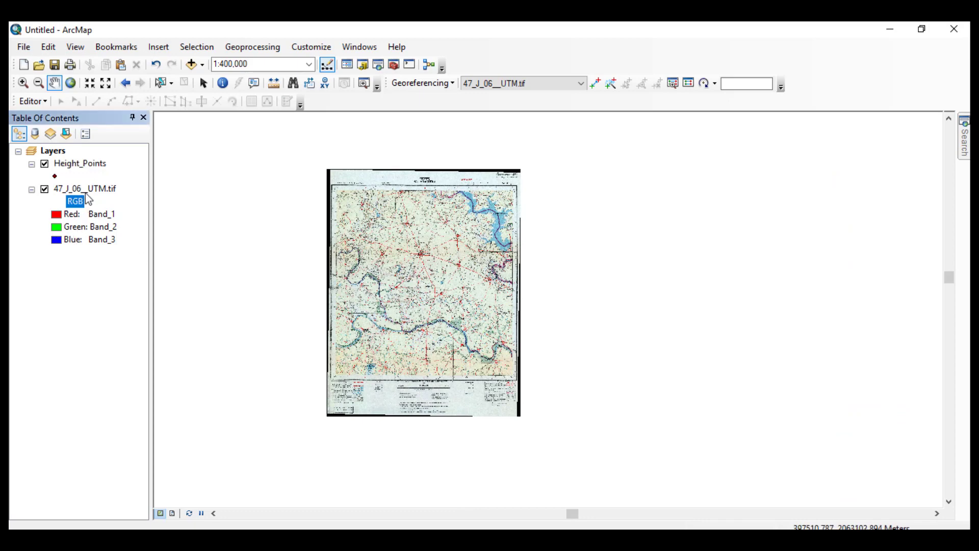
{"action": "left_click", "coordinate": [45, 190]}
{"action": "left_click", "coordinate": [45, 189]}
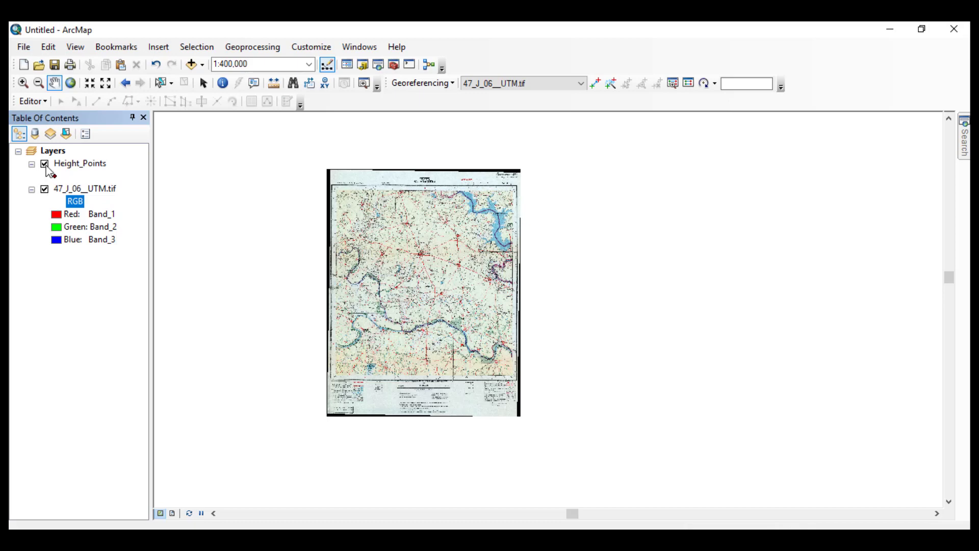
{"action": "left_click", "coordinate": [45, 164]}
{"action": "left_click", "coordinate": [55, 176]}
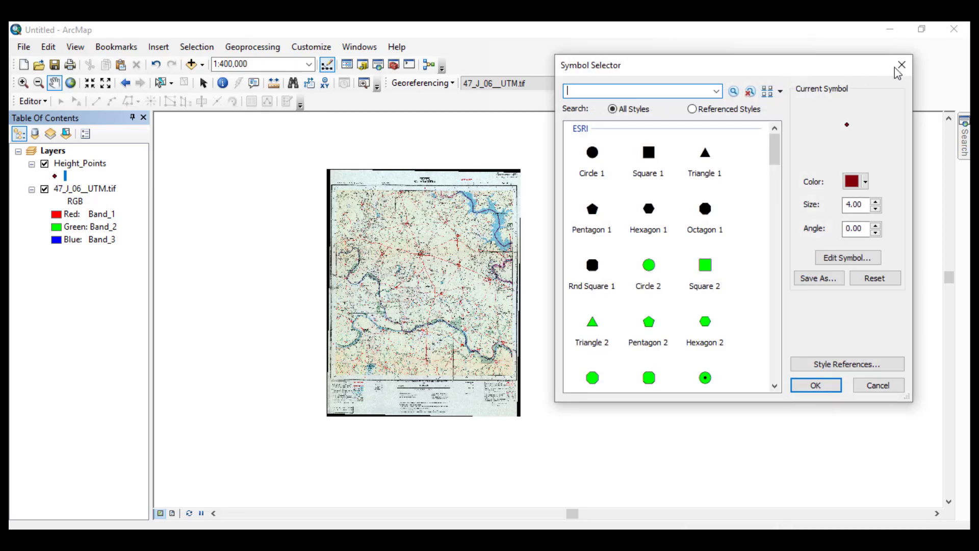
{"action": "left_click", "coordinate": [899, 67]}
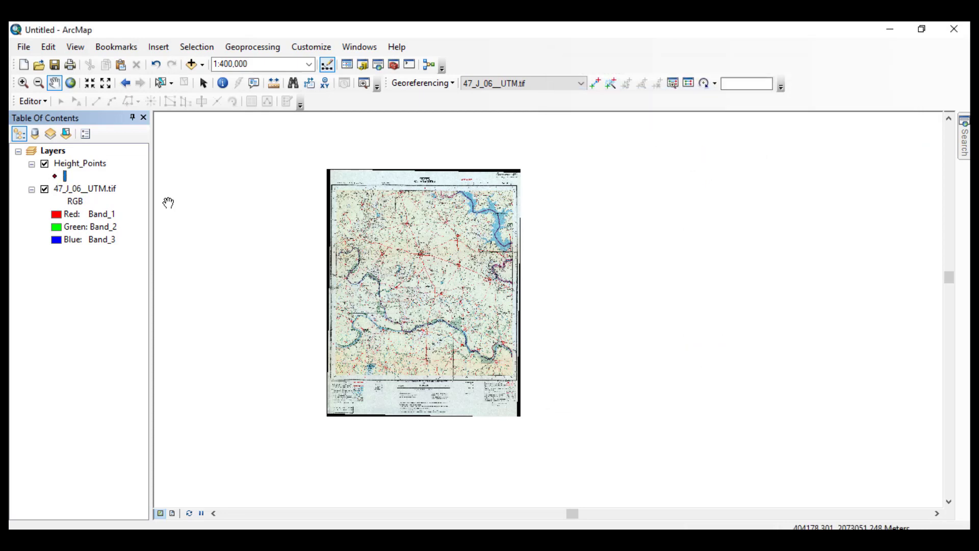
Choose the Diamond 5 symbol for the Height_Points layer and set its size to 16.
{"action": "left_click", "coordinate": [55, 177]}
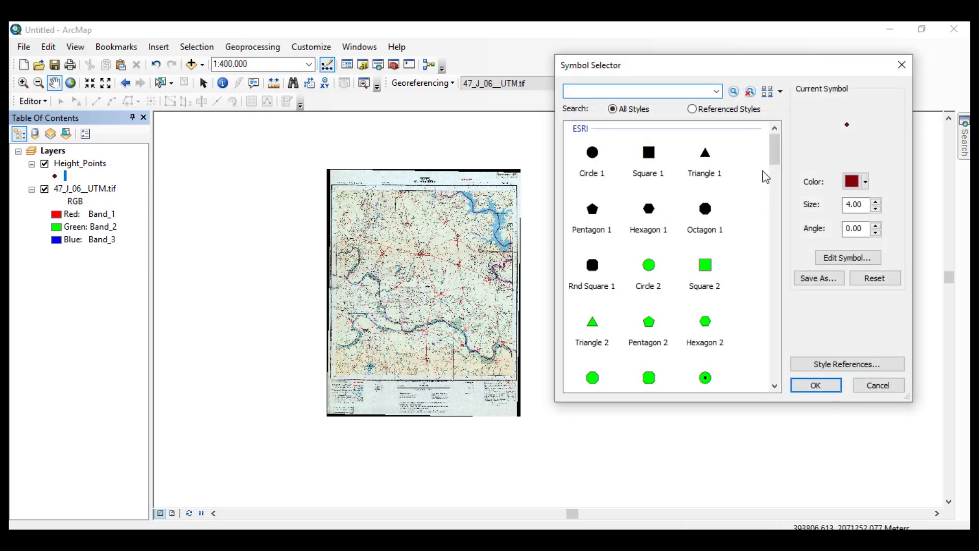
{"action": "left_click_drag", "start_coordinate": [773, 153], "coordinate": [770, 199]}
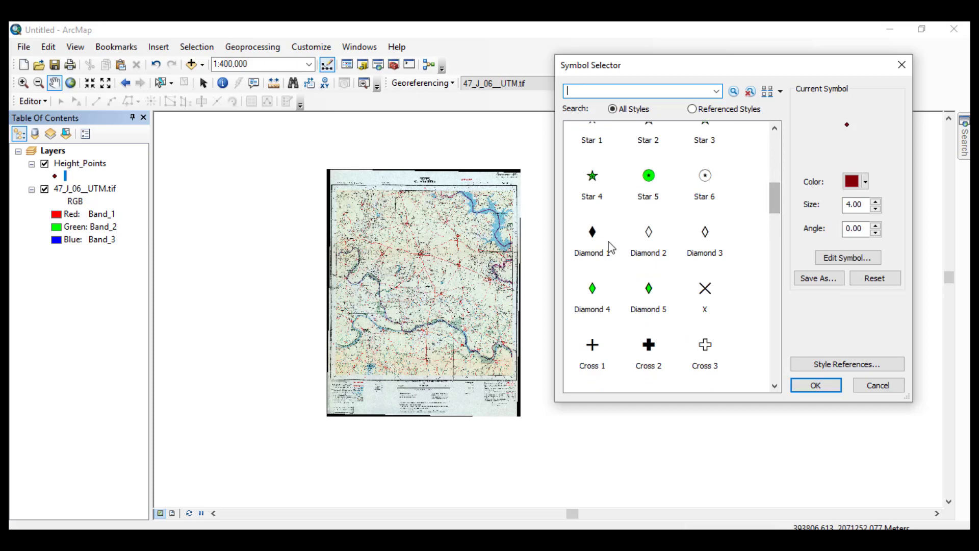
{"action": "left_click", "coordinate": [655, 290]}
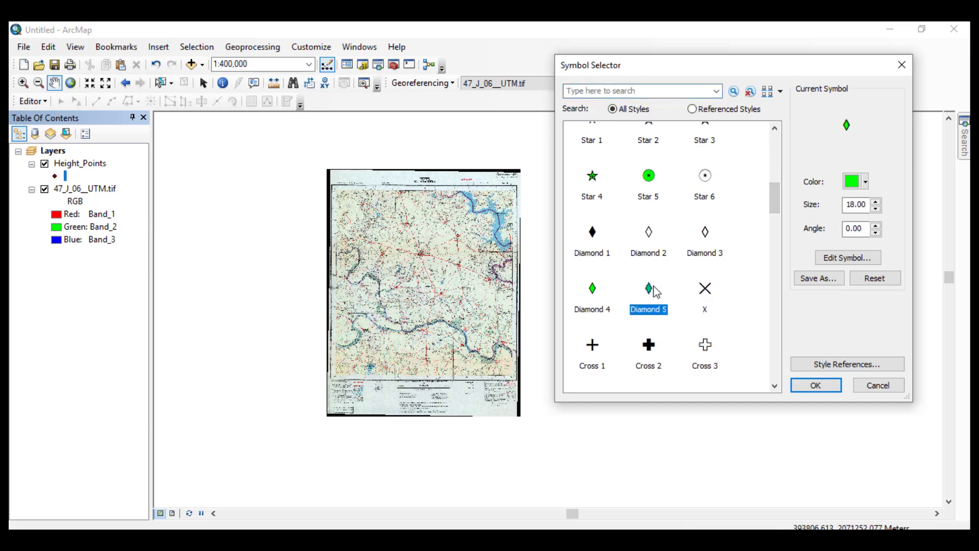
{"action": "left_click", "coordinate": [876, 202]}
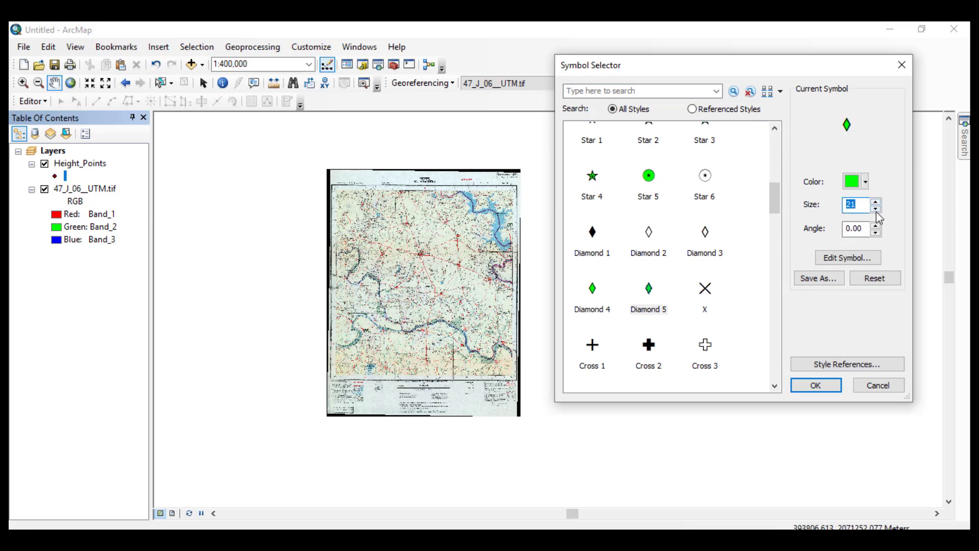
{"action": "left_click", "coordinate": [876, 211]}
{"action": "left_click", "coordinate": [876, 210]}
{"action": "left_click", "coordinate": [876, 211]}
{"action": "left_click", "coordinate": [877, 210]}
{"action": "left_click", "coordinate": [876, 211]}
Set the Height_Points diamond symbol's colour to bright green and apply the symbol to the layer.
{"action": "left_click", "coordinate": [866, 182]}
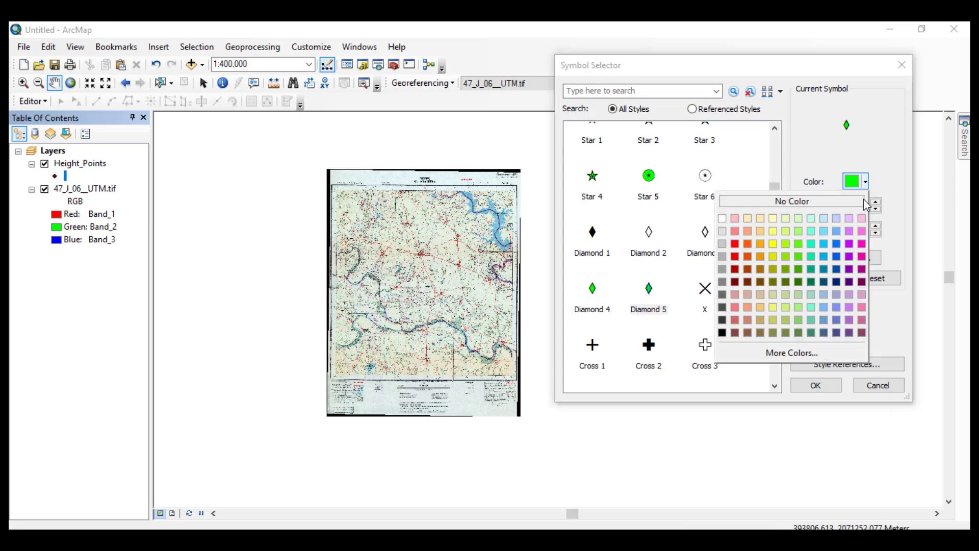
{"action": "left_click", "coordinate": [775, 243]}
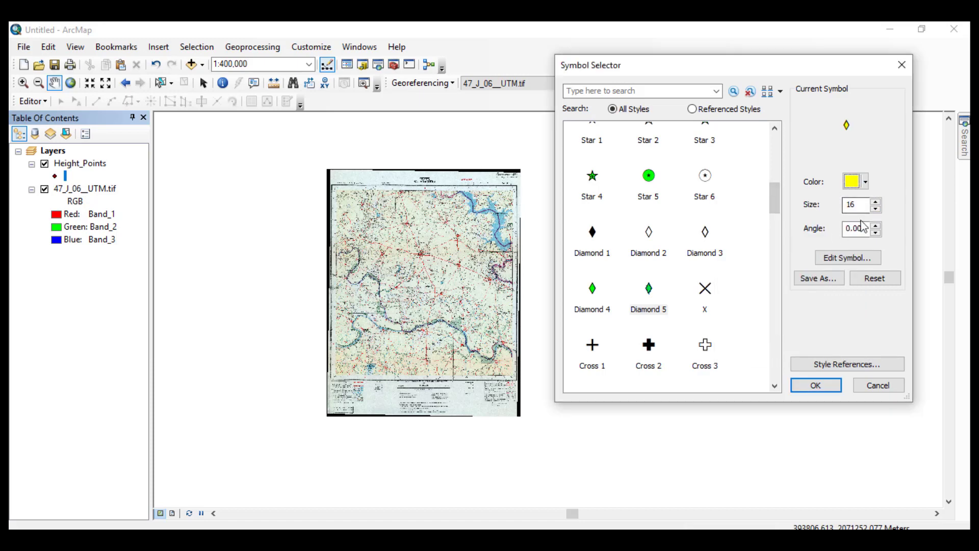
{"action": "left_click", "coordinate": [866, 182]}
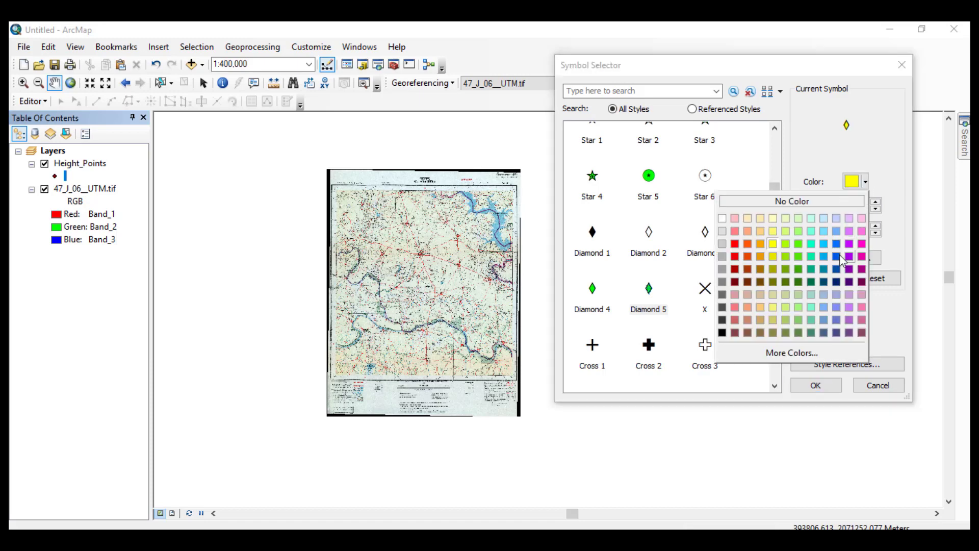
{"action": "left_click", "coordinate": [795, 243]}
{"action": "left_click", "coordinate": [809, 389]}
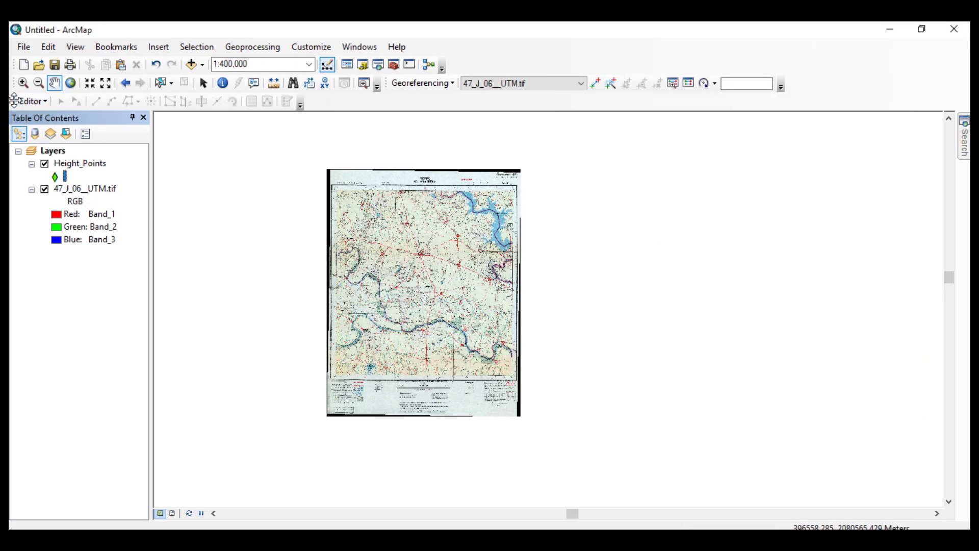
Undock the Editor toolbar over the map view and close it.
{"action": "left_click_drag", "start_coordinate": [14, 100], "coordinate": [168, 153]}
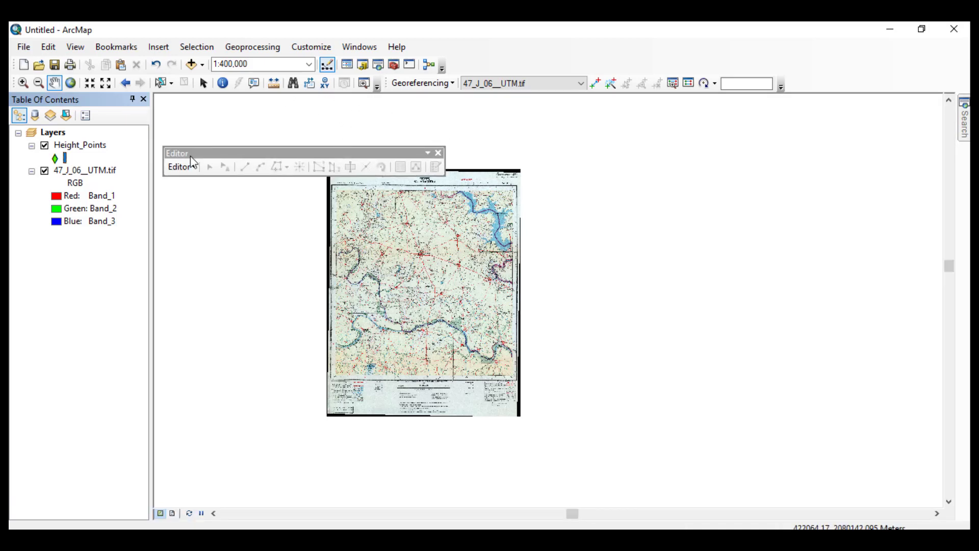
{"action": "left_click_drag", "start_coordinate": [206, 153], "coordinate": [494, 135]}
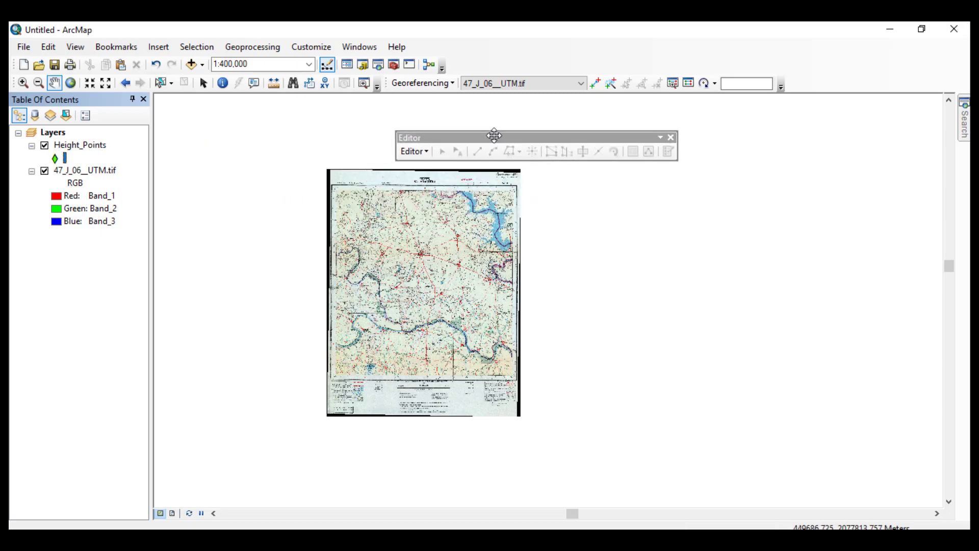
{"action": "left_click", "coordinate": [671, 137]}
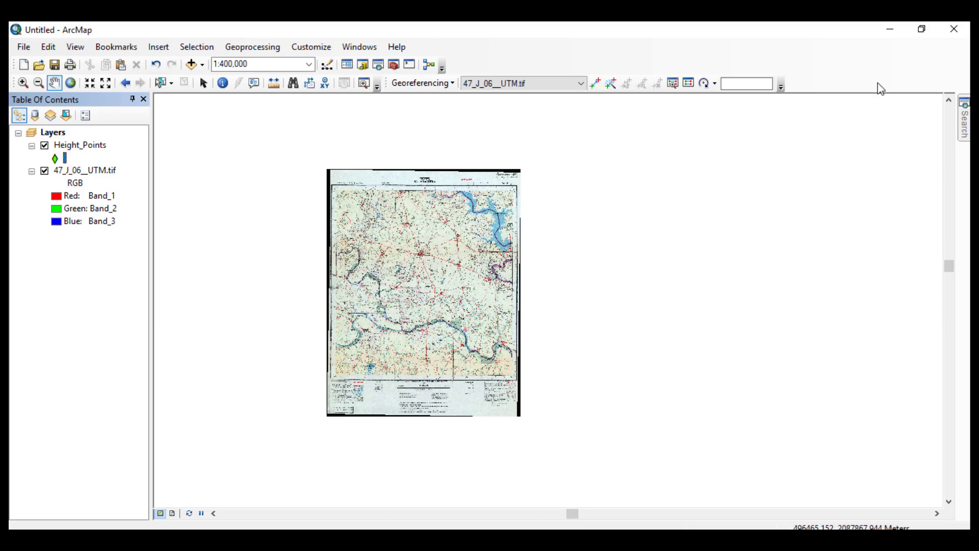
Show the Editor toolbar again and dock it above the Table Of Contents.
{"action": "right_click", "coordinate": [870, 73]}
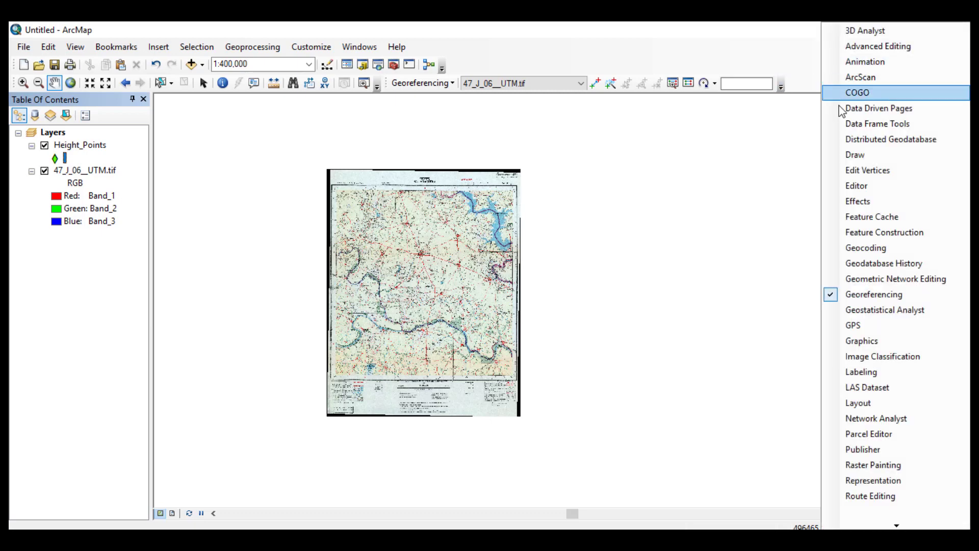
{"action": "left_click", "coordinate": [874, 189]}
{"action": "left_click_drag", "start_coordinate": [614, 143], "coordinate": [138, 103]}
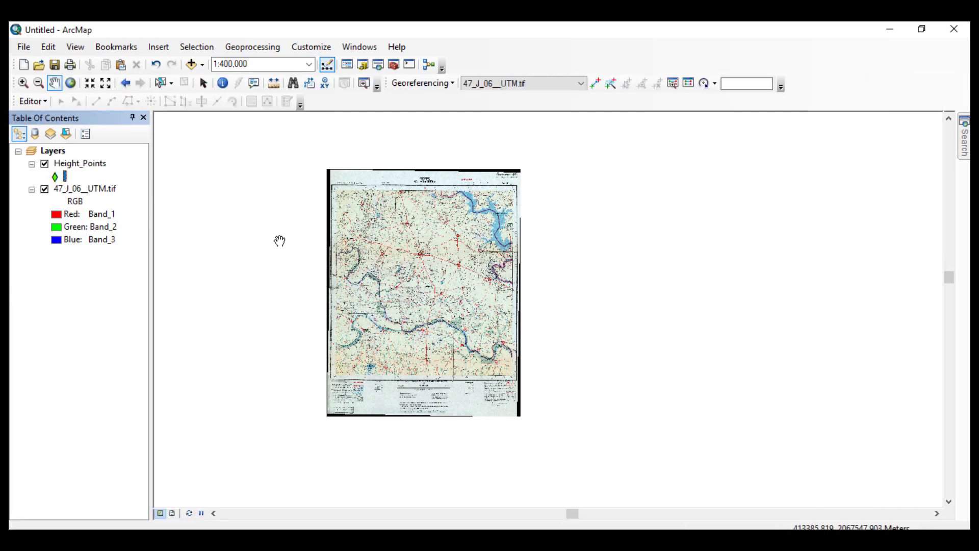
Start an edit session and select the Height_Points feature template with the Point construction tool, closing Create Features.
{"action": "left_click", "coordinate": [33, 101]}
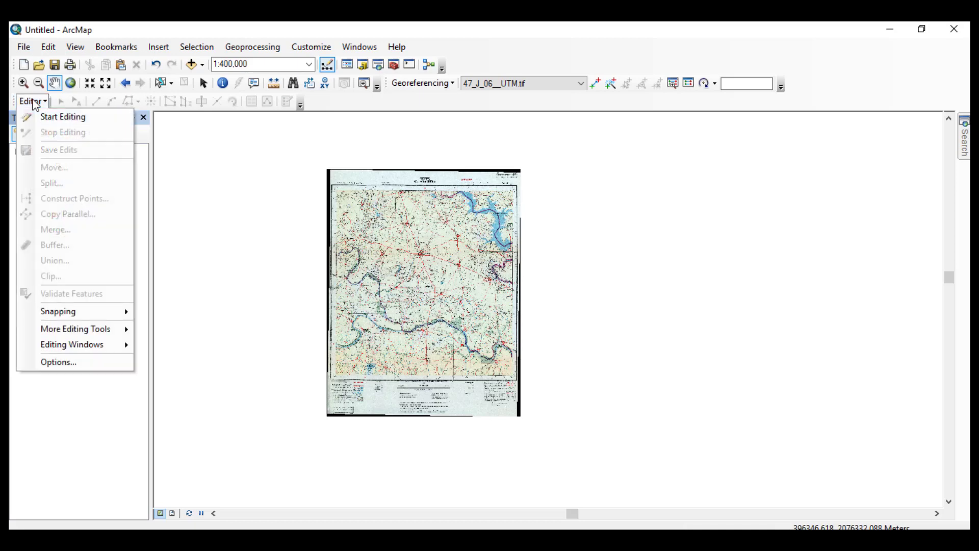
{"action": "left_click", "coordinate": [84, 122]}
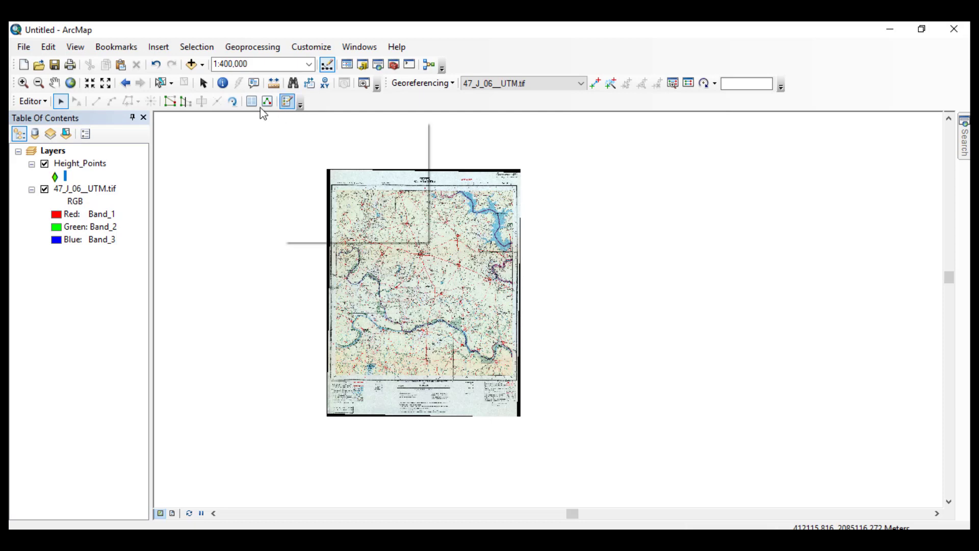
{"action": "left_click", "coordinate": [288, 102]}
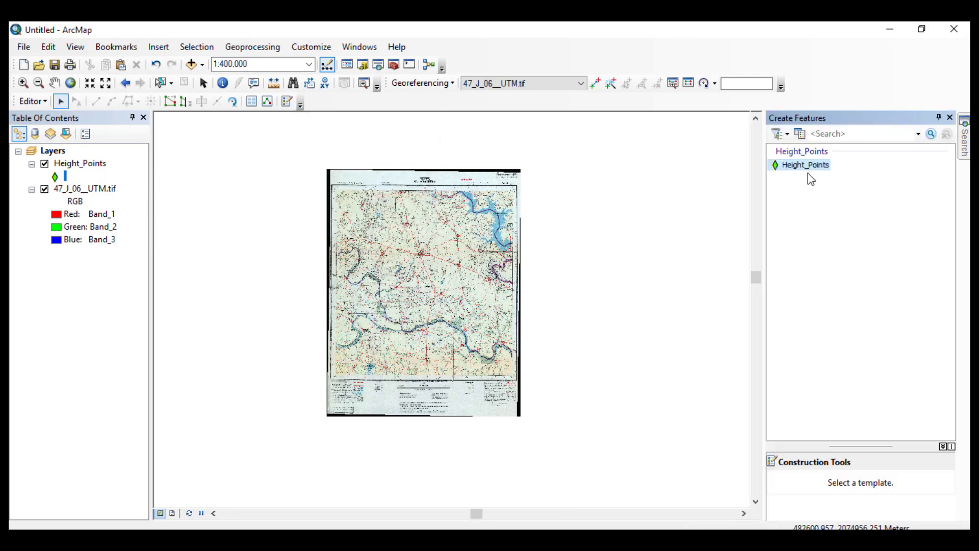
{"action": "left_click", "coordinate": [803, 171]}
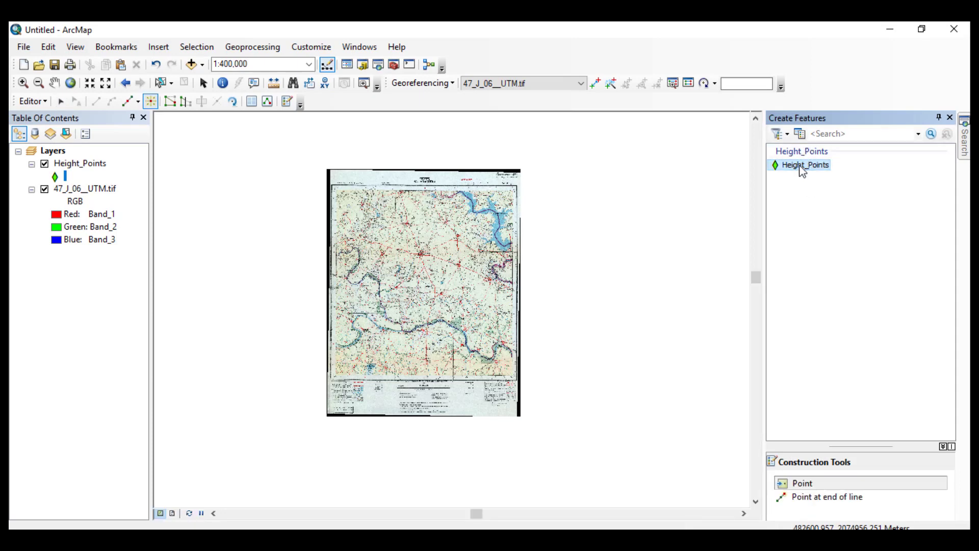
{"action": "left_click", "coordinate": [824, 488]}
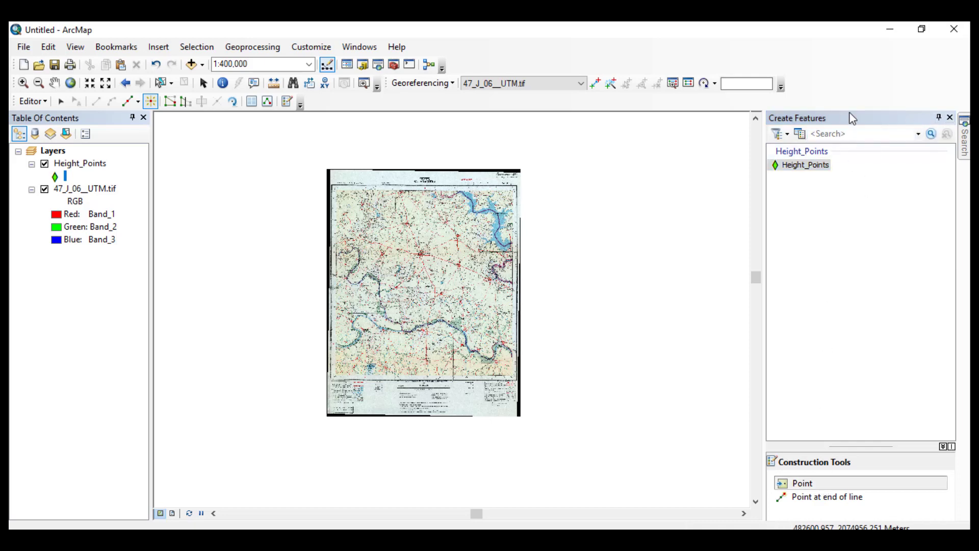
{"action": "left_click", "coordinate": [950, 119]}
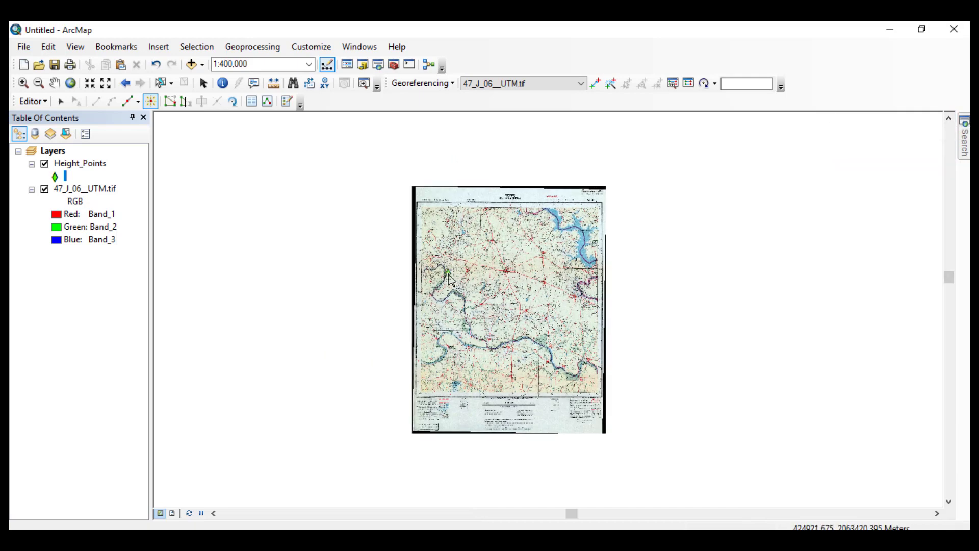
Digitize a Height_Points point on the triangle mark of the 542 spot height at Open scrub, west of Ladkatwadi.
{"action": "left_click", "coordinate": [23, 83]}
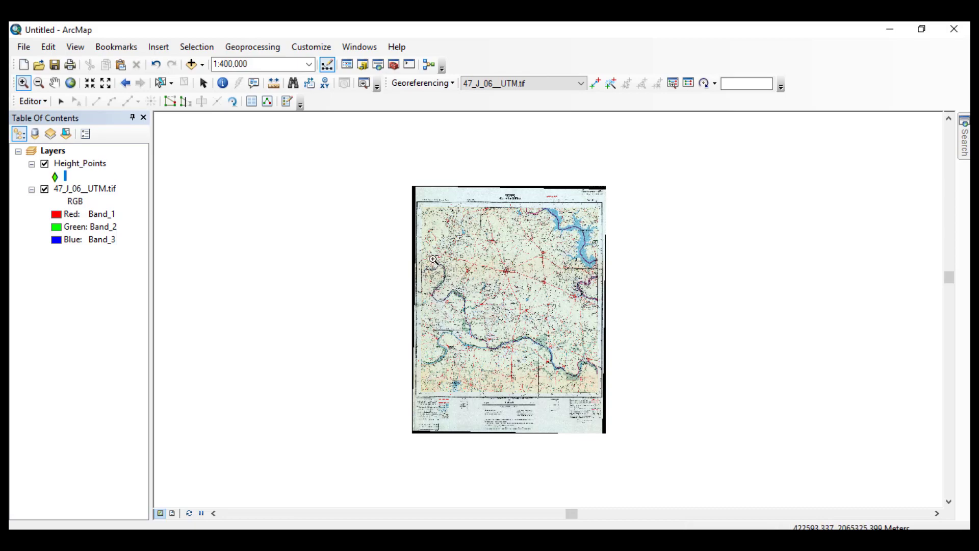
{"action": "left_click_drag", "start_coordinate": [429, 239], "coordinate": [486, 327]}
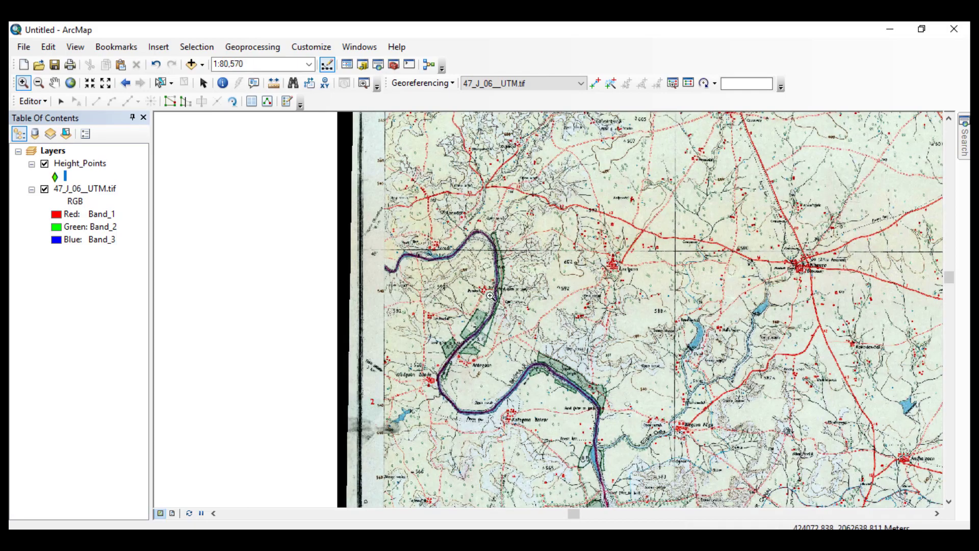
{"action": "left_click_drag", "start_coordinate": [492, 292], "coordinate": [379, 272]}
{"action": "left_click_drag", "start_coordinate": [398, 449], "coordinate": [372, 269]}
{"action": "left_click_drag", "start_coordinate": [580, 390], "coordinate": [405, 293]}
{"action": "left_click_drag", "start_coordinate": [402, 380], "coordinate": [414, 245]}
{"action": "left_click_drag", "start_coordinate": [280, 178], "coordinate": [327, 293]}
{"action": "left_click_drag", "start_coordinate": [279, 397], "coordinate": [421, 298]}
{"action": "scroll", "coordinate": [368, 238], "scroll_direction": "down", "scroll_amount": 1}
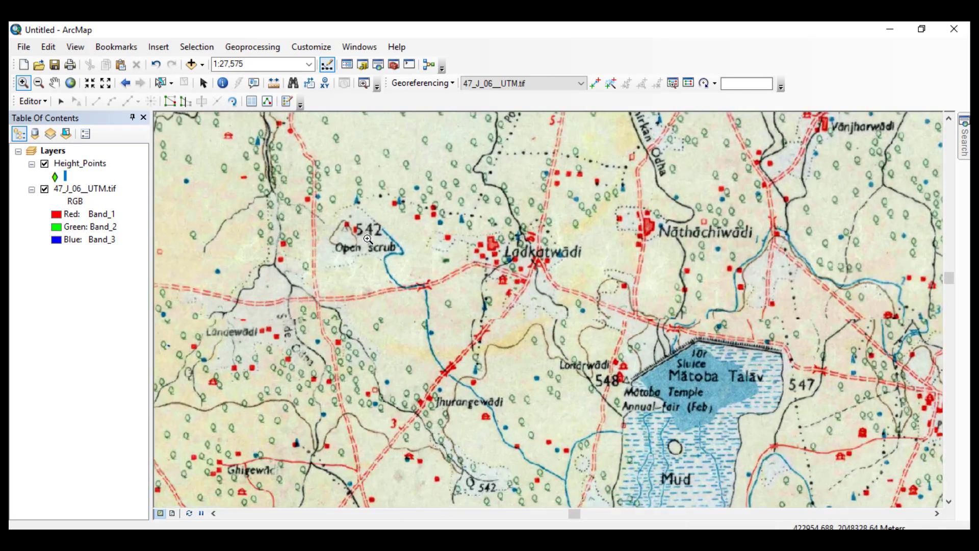
{"action": "scroll", "coordinate": [368, 240], "scroll_direction": "down", "scroll_amount": 3}
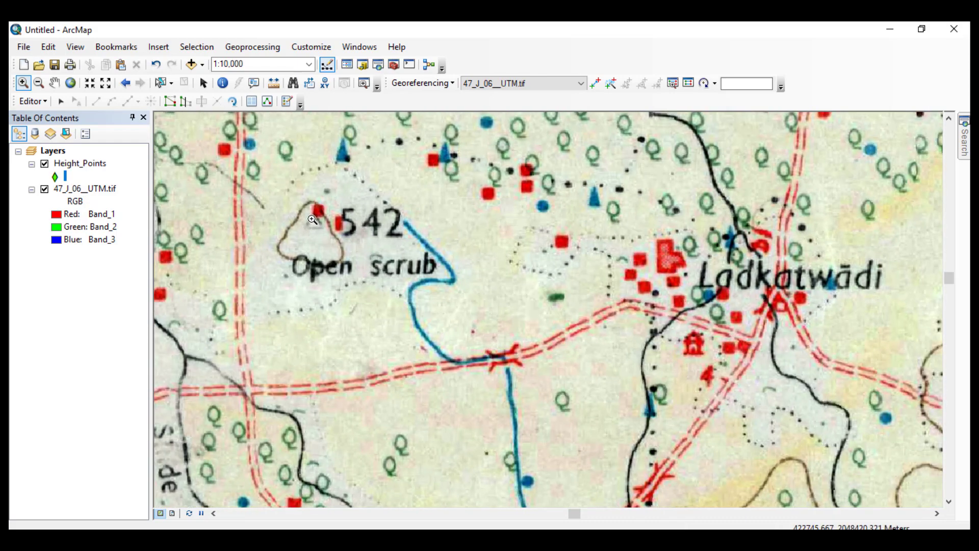
{"action": "scroll", "coordinate": [314, 233], "scroll_direction": "down", "scroll_amount": 2}
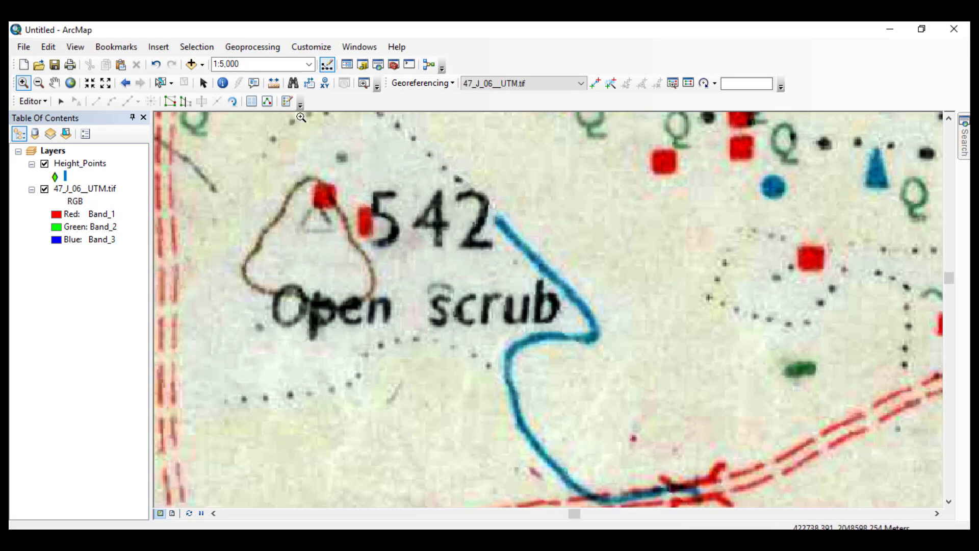
{"action": "left_click", "coordinate": [287, 102]}
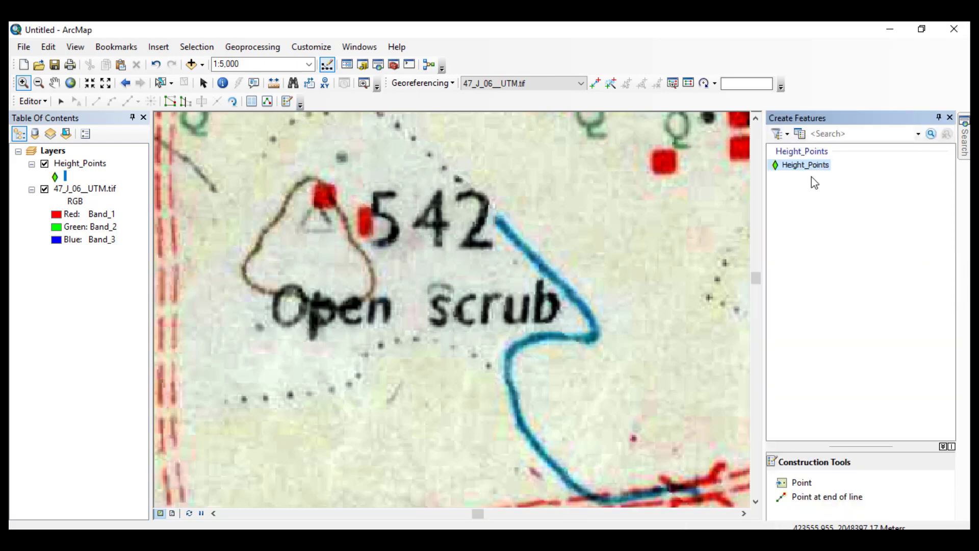
{"action": "left_click", "coordinate": [810, 483]}
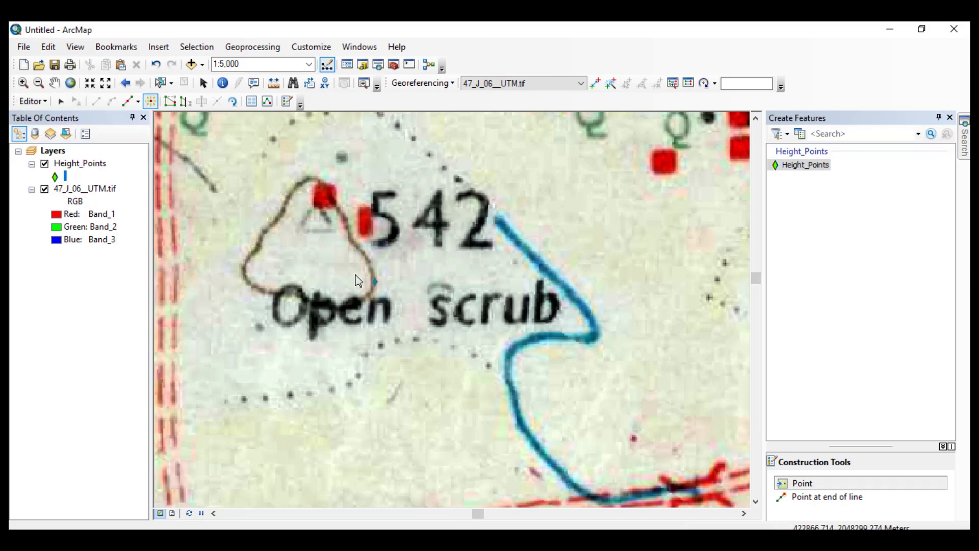
{"action": "left_click", "coordinate": [315, 220]}
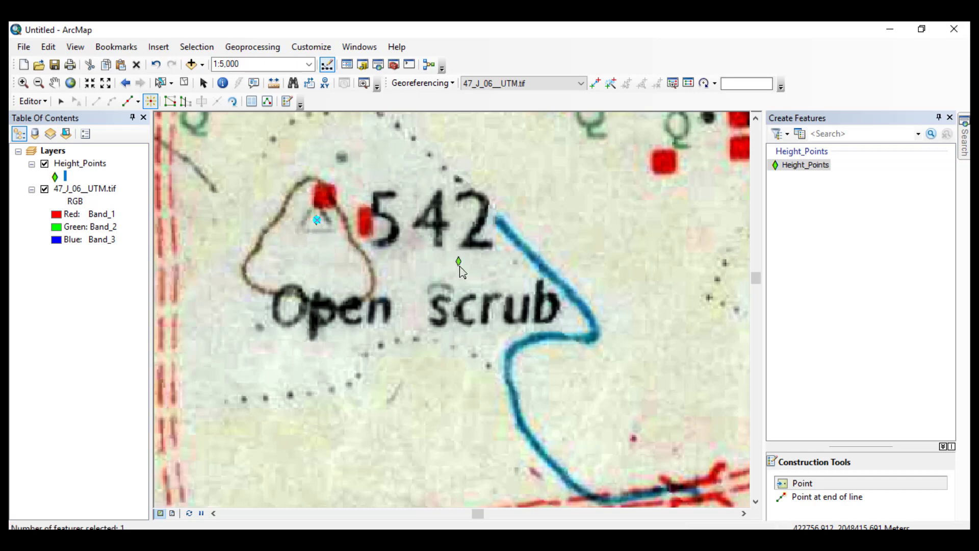
Examine the toposheet around Ladkatwadi, Undwadi and the western sheet edge for further spot heights.
{"action": "left_click_drag", "start_coordinate": [590, 186], "coordinate": [480, 338]}
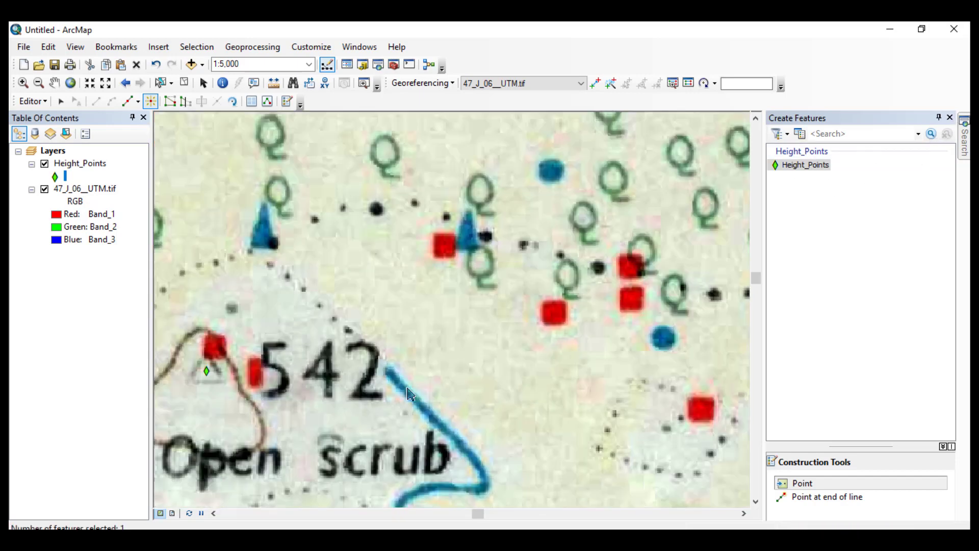
{"action": "left_click_drag", "start_coordinate": [548, 235], "coordinate": [342, 363]}
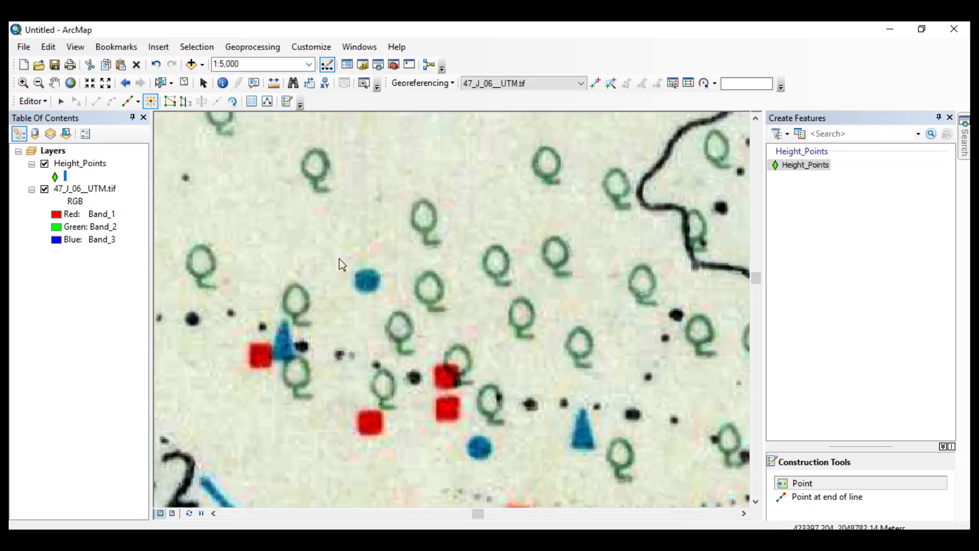
{"action": "left_click", "coordinate": [398, 194]}
{"action": "left_click_drag", "start_coordinate": [554, 196], "coordinate": [262, 383]}
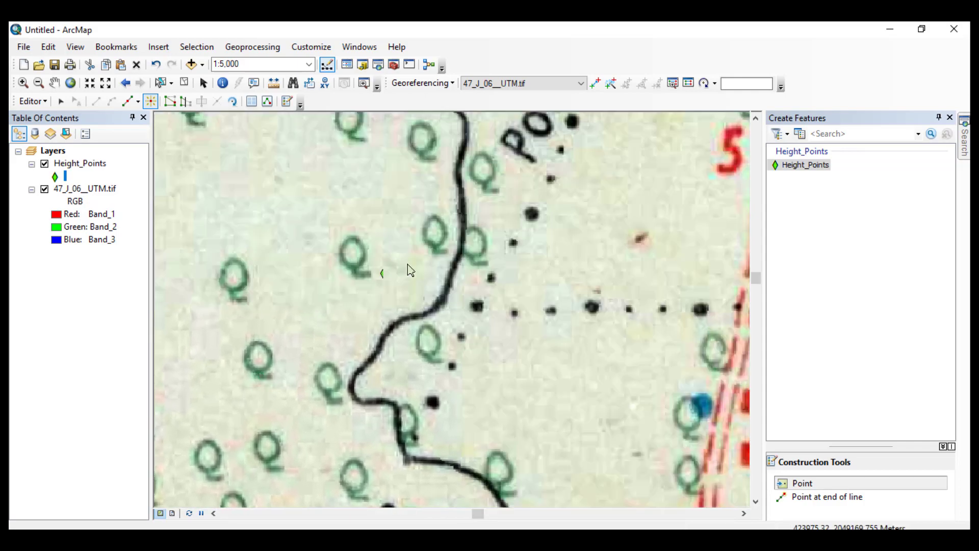
{"action": "left_click_drag", "start_coordinate": [610, 178], "coordinate": [578, 411]}
{"action": "left_click_drag", "start_coordinate": [496, 298], "coordinate": [654, 320]}
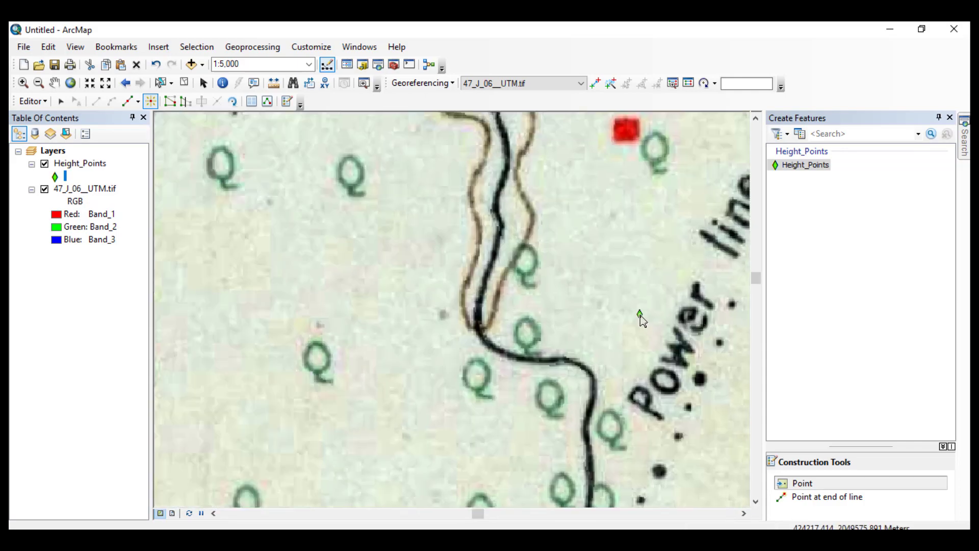
{"action": "scroll", "coordinate": [642, 318], "scroll_direction": "up", "scroll_amount": 2}
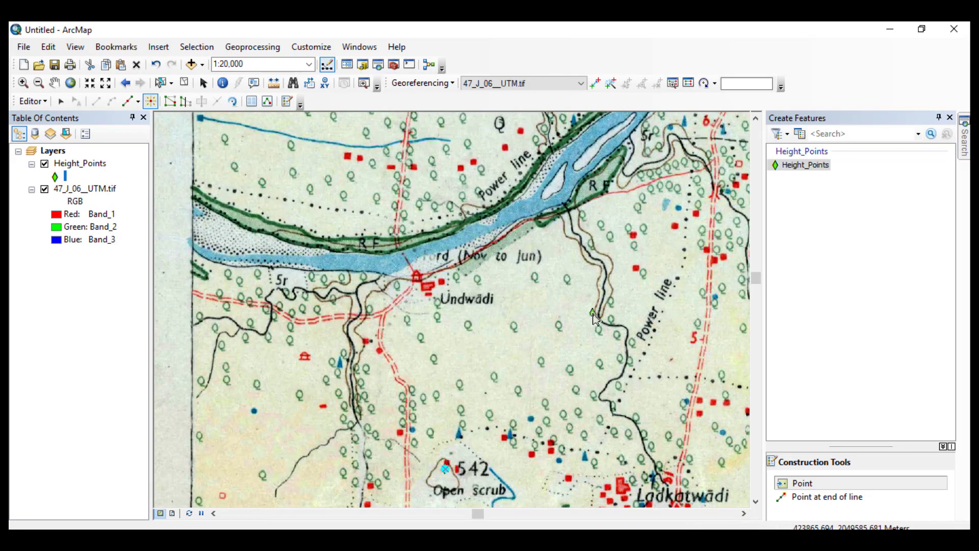
{"action": "left_click_drag", "start_coordinate": [593, 312], "coordinate": [513, 307]}
{"action": "left_click_drag", "start_coordinate": [415, 289], "coordinate": [577, 385]}
{"action": "left_click_drag", "start_coordinate": [329, 385], "coordinate": [335, 264]}
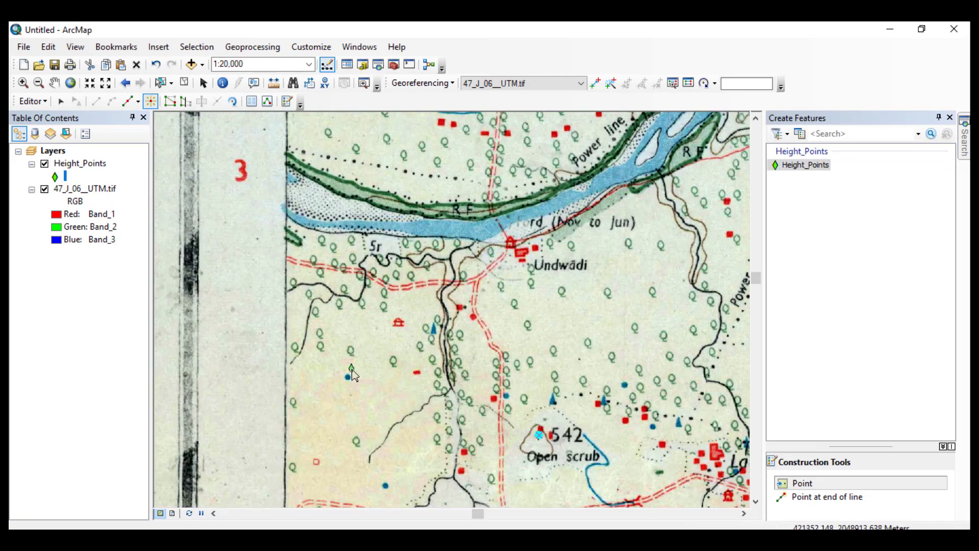
{"action": "left_click_drag", "start_coordinate": [405, 426], "coordinate": [324, 277]}
{"action": "left_click_drag", "start_coordinate": [378, 399], "coordinate": [364, 242]}
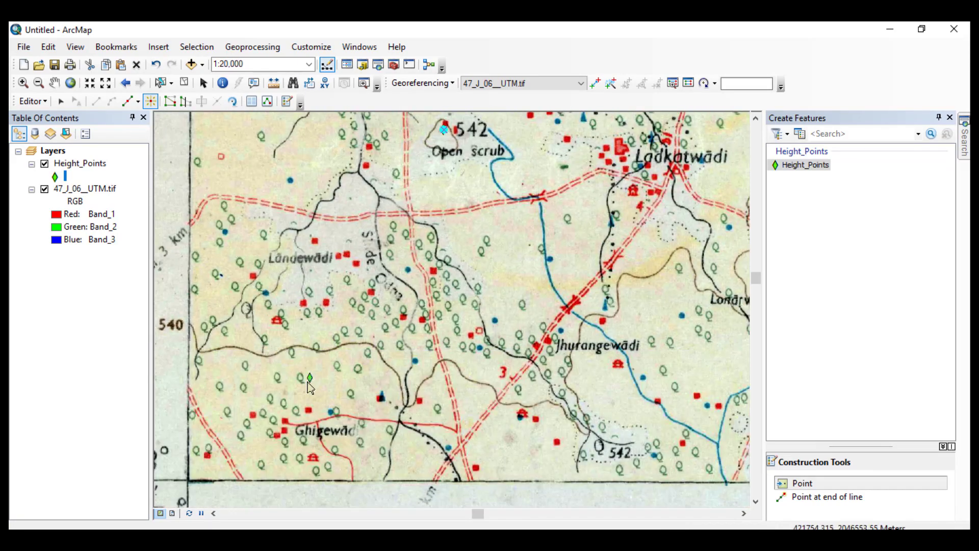
Digitize a Height_Points point just before the 542 spot height label southeast of Jhurangewadi, near the sheet's southern edge.
{"action": "left_click_drag", "start_coordinate": [310, 387], "coordinate": [310, 291]}
{"action": "left_click_drag", "start_coordinate": [603, 355], "coordinate": [377, 357]}
{"action": "scroll", "coordinate": [380, 360], "scroll_direction": "up", "scroll_amount": 5}
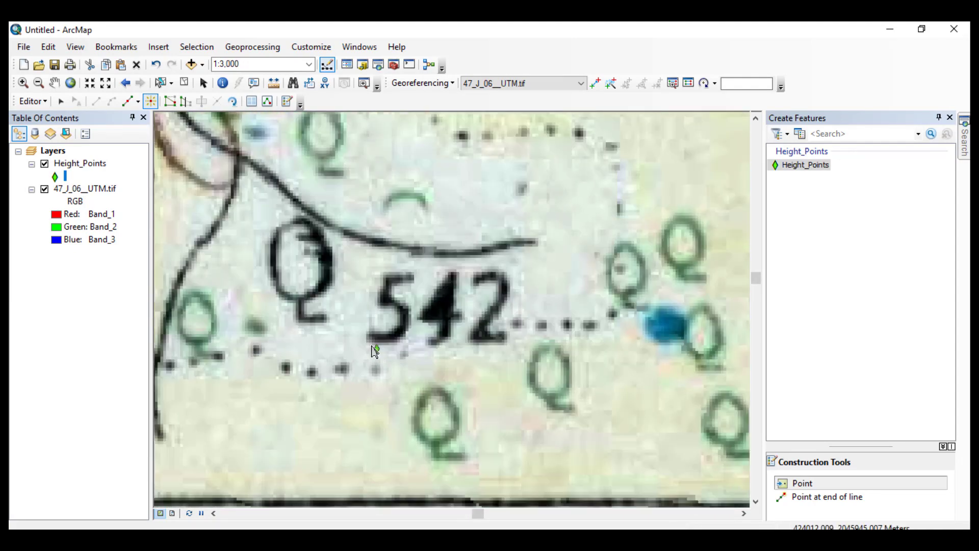
{"action": "scroll", "coordinate": [359, 366], "scroll_direction": "up", "scroll_amount": 4}
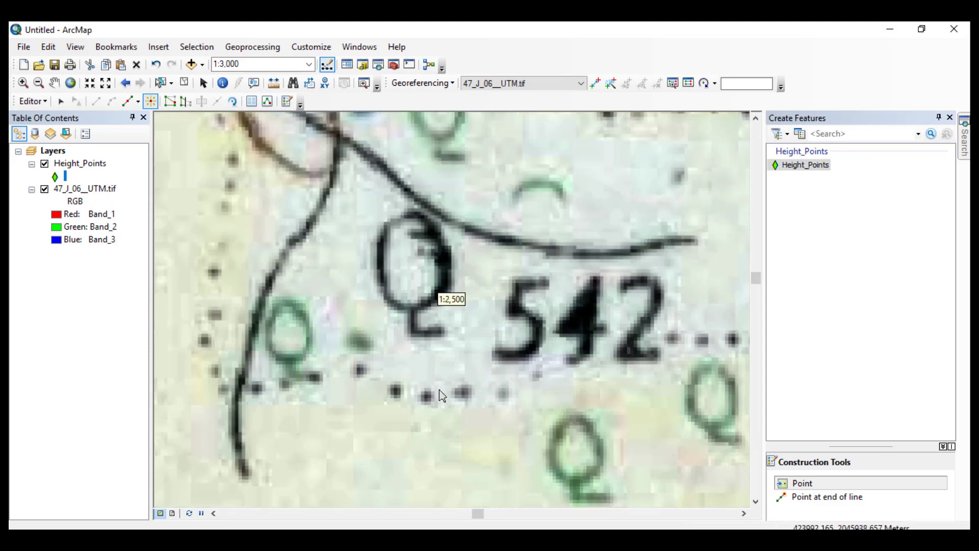
{"action": "scroll", "coordinate": [453, 368], "scroll_direction": "down", "scroll_amount": 5}
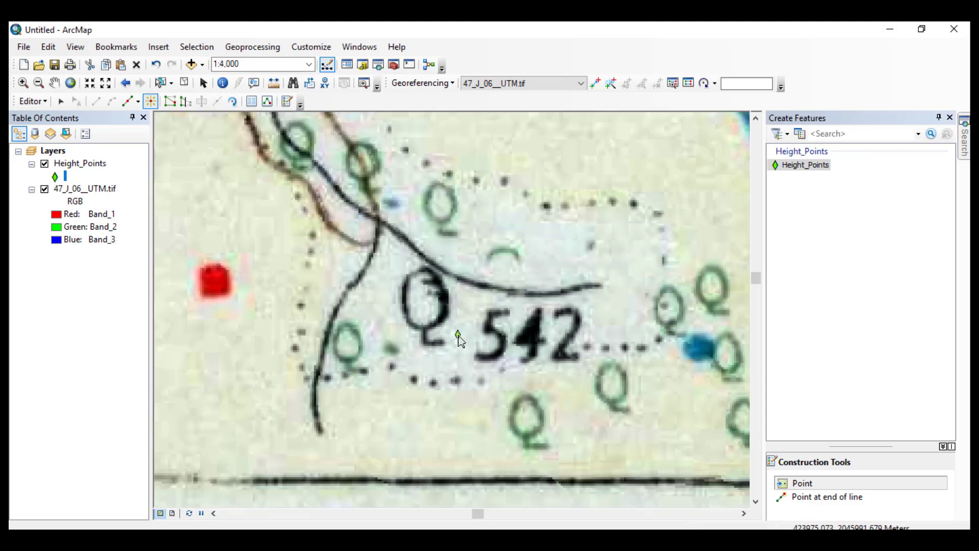
{"action": "left_click", "coordinate": [459, 337]}
Digitize a Height_Points point just west of the 548 spot height label at Lonarwadi, beside Matoba Talav.
{"action": "left_click_drag", "start_coordinate": [390, 398], "coordinate": [359, 418]}
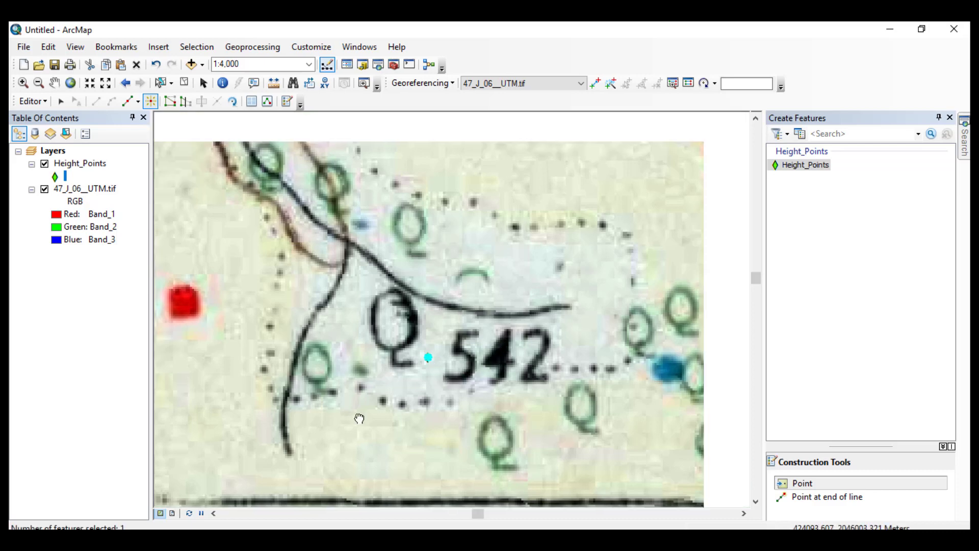
{"action": "scroll", "coordinate": [377, 423], "scroll_direction": "down", "scroll_amount": 5}
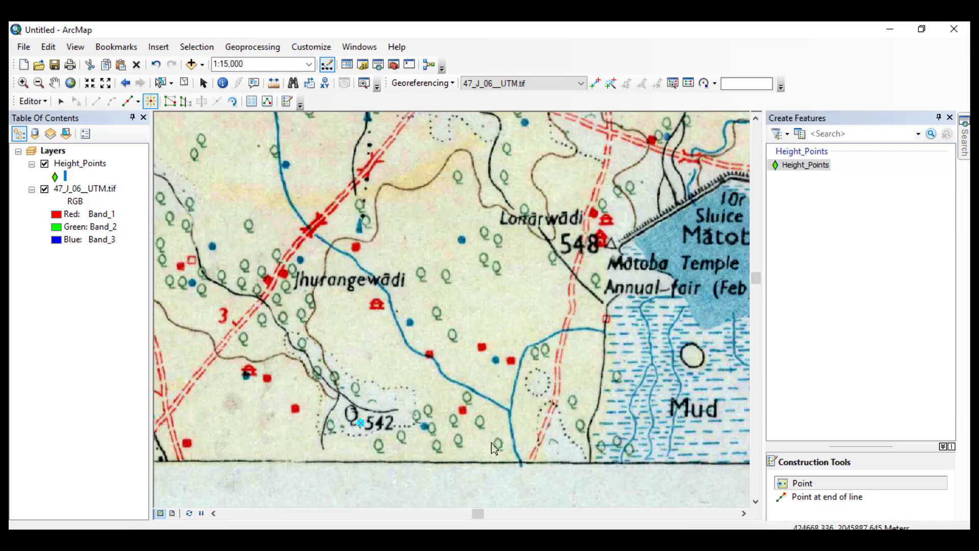
{"action": "left_click_drag", "start_coordinate": [499, 441], "coordinate": [355, 406]}
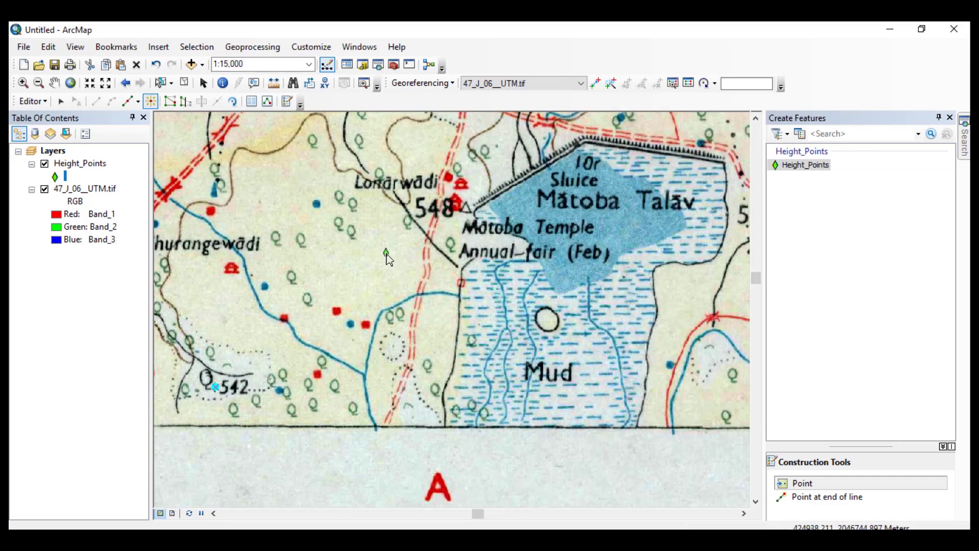
{"action": "left_click", "coordinate": [408, 210]}
Place a few trial Height_Points points in the open area southwest of the 548 spot height and undo them.
{"action": "left_click_drag", "start_coordinate": [454, 344], "coordinate": [490, 429]}
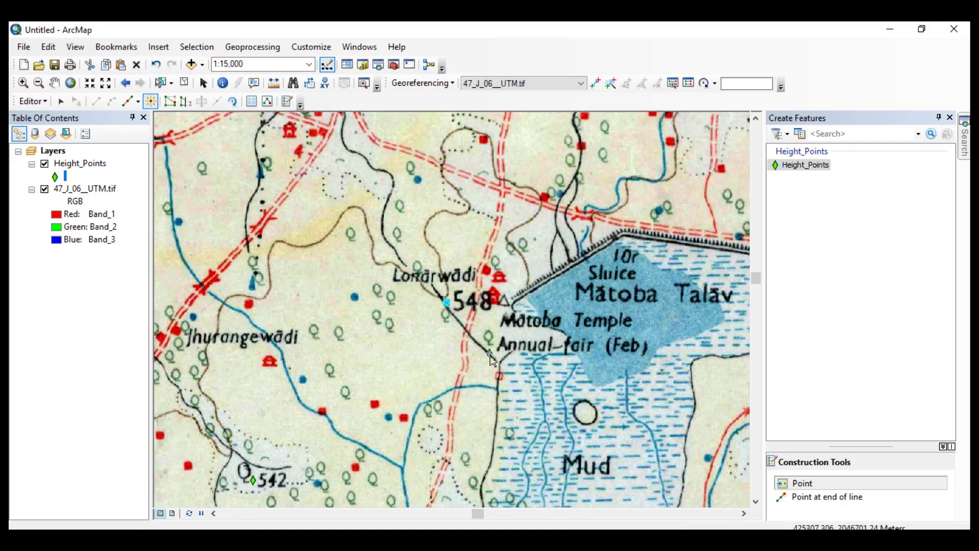
{"action": "left_click", "coordinate": [368, 360]}
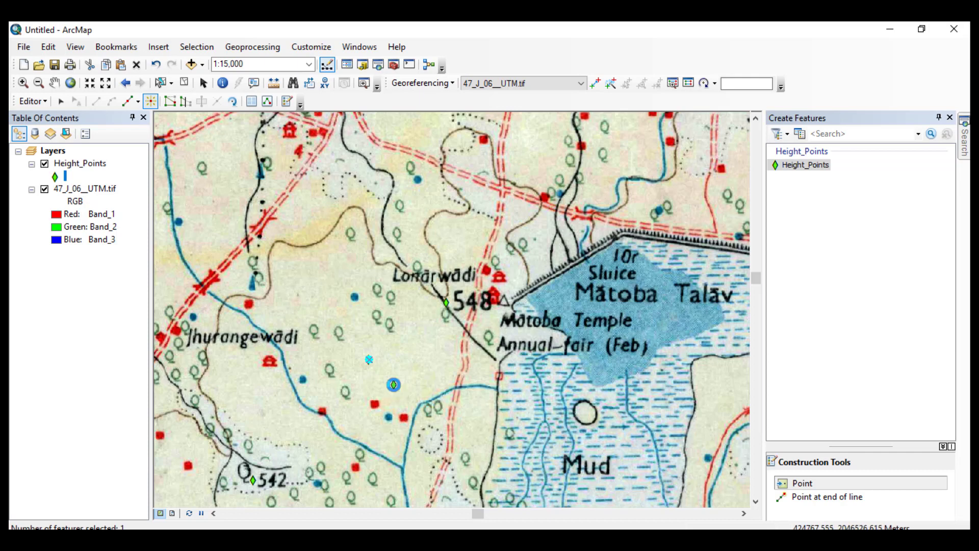
{"action": "left_click", "coordinate": [394, 385]}
{"action": "left_click", "coordinate": [387, 363]}
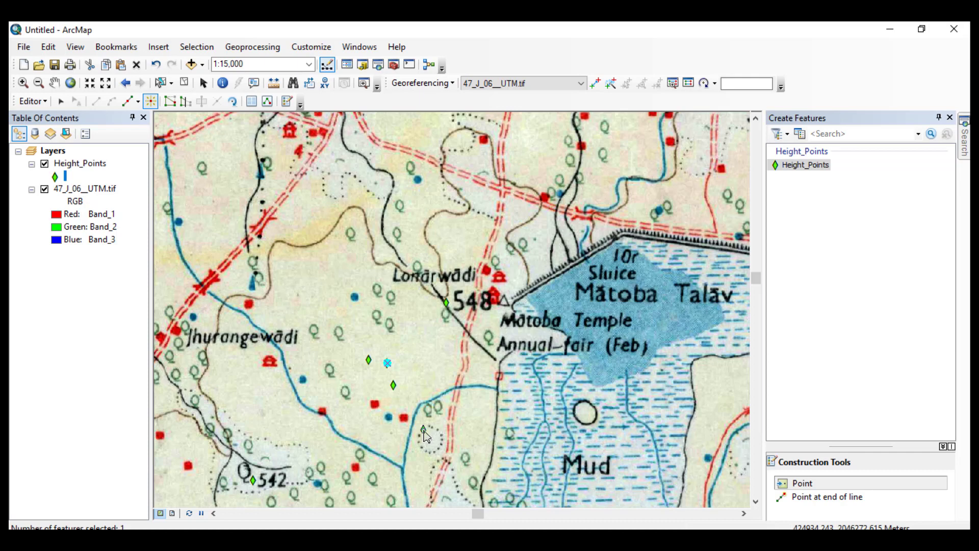
{"action": "key", "text": "ctrl+z"}
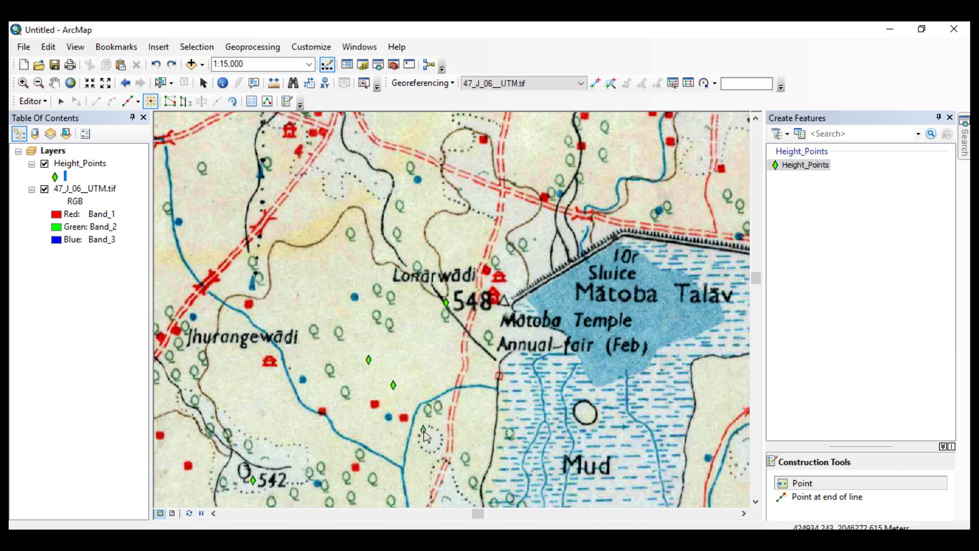
{"action": "key", "text": "ctrl+z"}
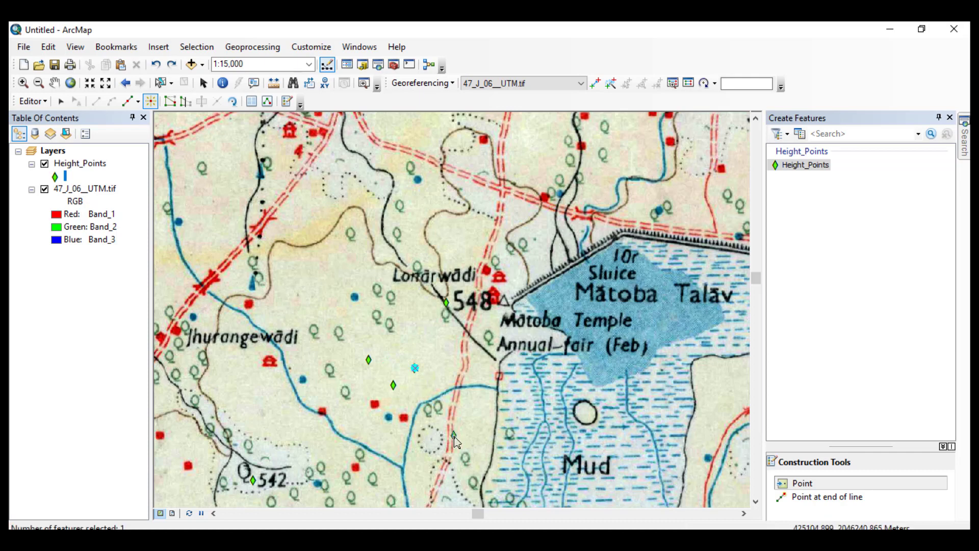
{"action": "key", "text": "ctrl+z"}
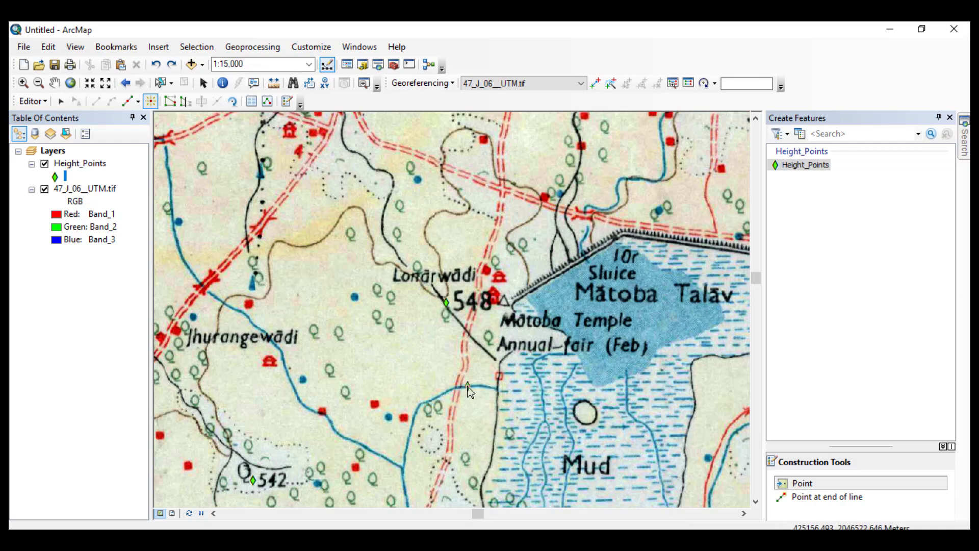
Digitize a Height_Points point just before the 547 spot height label east of Matoba Talav.
{"action": "left_click_drag", "start_coordinate": [588, 373], "coordinate": [428, 281]}
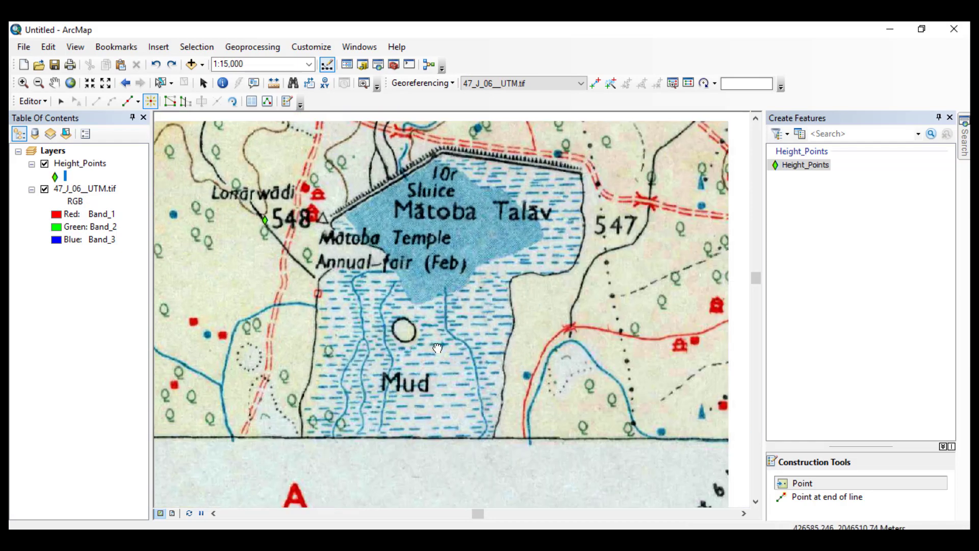
{"action": "scroll", "coordinate": [408, 336], "scroll_direction": "down", "scroll_amount": 2}
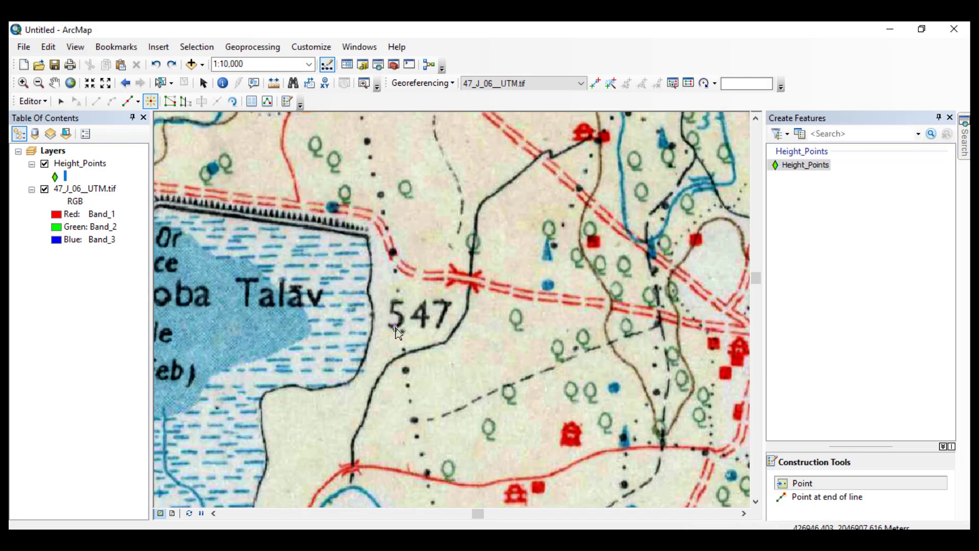
{"action": "left_click", "coordinate": [383, 313]}
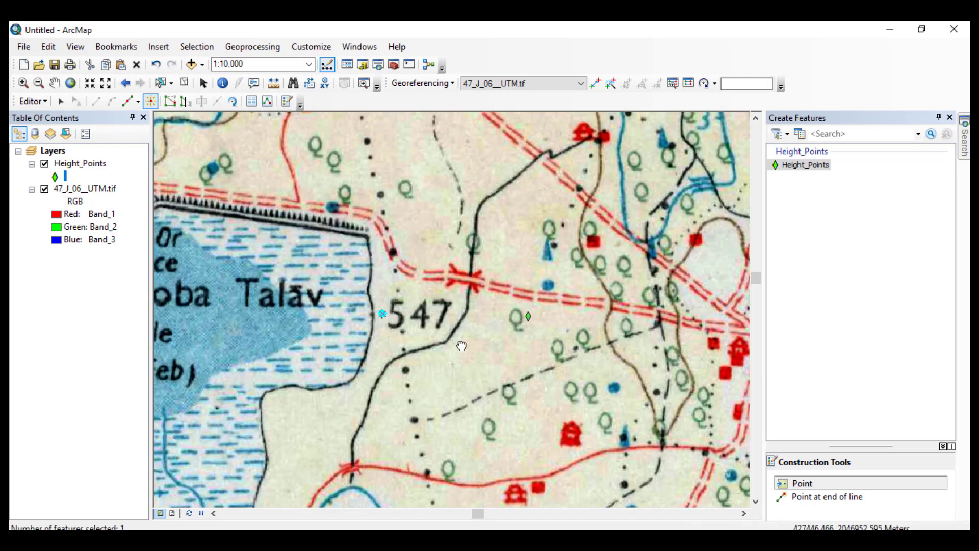
Digitize a Height_Points point just before the 548 spot height label at the road junction southeast of Khutbav.
{"action": "left_click_drag", "start_coordinate": [463, 345], "coordinate": [199, 439]}
{"action": "left_click_drag", "start_coordinate": [493, 365], "coordinate": [410, 210]}
{"action": "left_click_drag", "start_coordinate": [434, 404], "coordinate": [313, 178]}
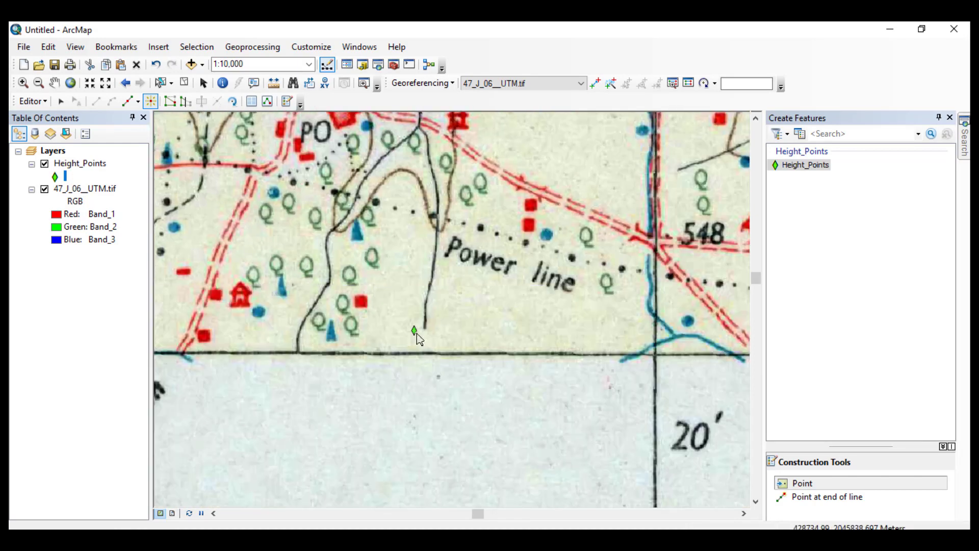
{"action": "scroll", "coordinate": [423, 320], "scroll_direction": "up", "scroll_amount": 1}
{"action": "left_click_drag", "start_coordinate": [631, 307], "coordinate": [409, 421]}
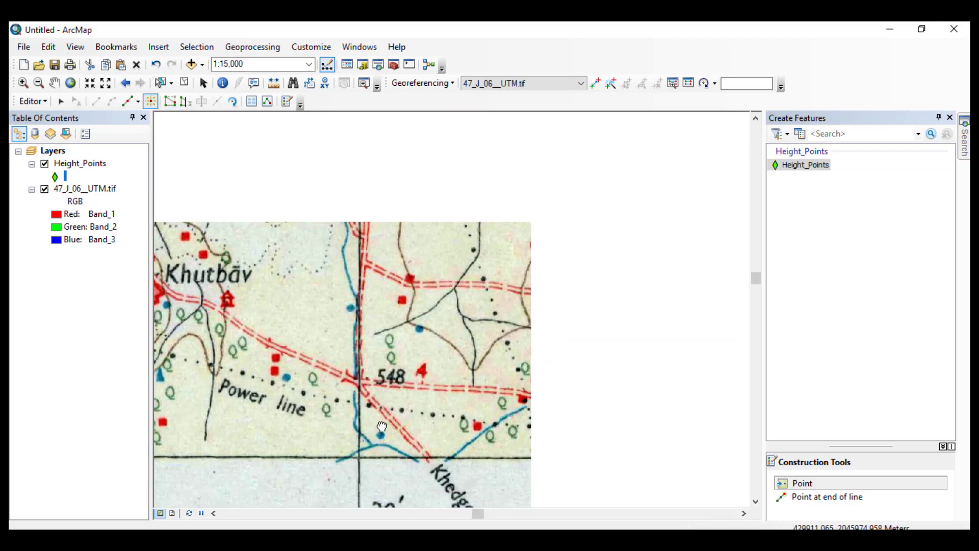
{"action": "scroll", "coordinate": [382, 421], "scroll_direction": "down", "scroll_amount": 4}
{"action": "left_click", "coordinate": [357, 305]}
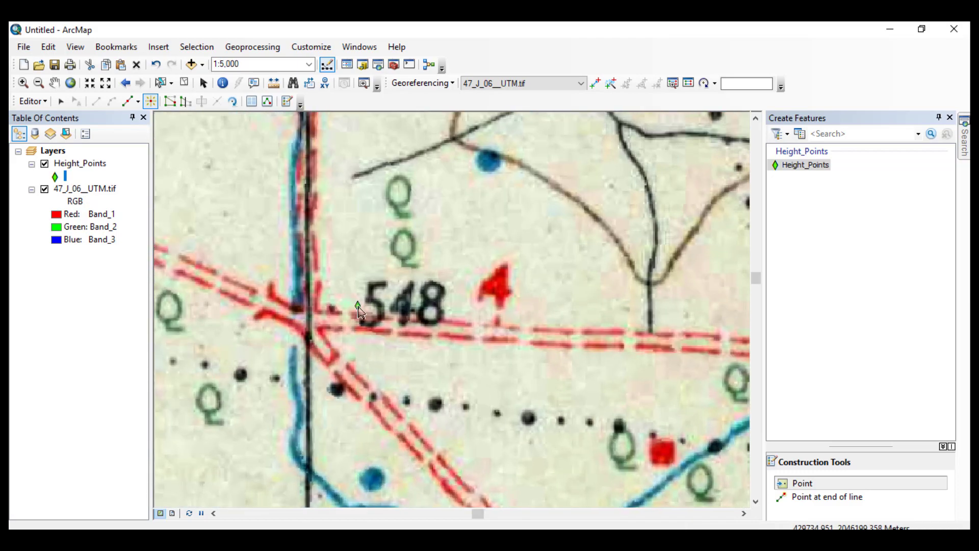
Digitize a Height_Points point on the triangle mark of the 539 spot height northwest of Handalwadi.
{"action": "scroll", "coordinate": [394, 396], "scroll_direction": "up", "scroll_amount": 6}
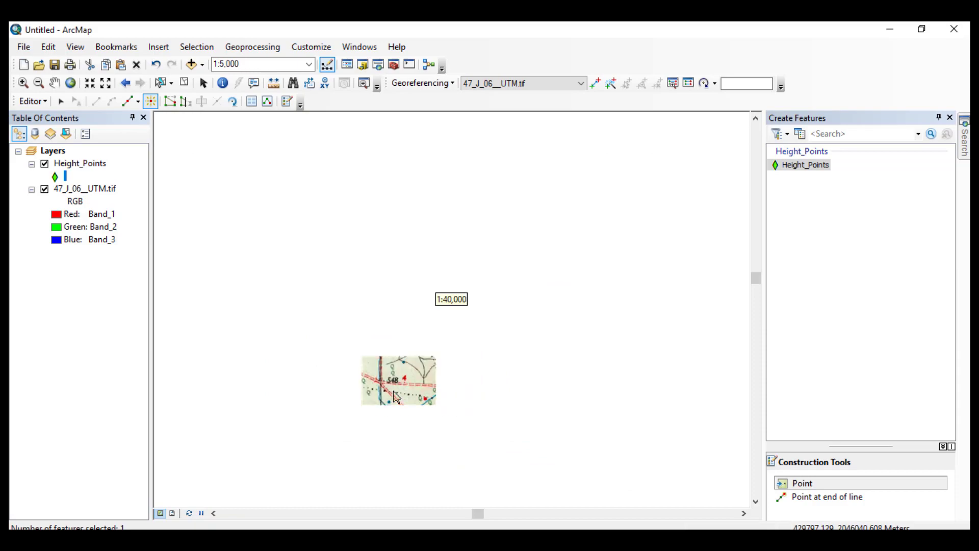
{"action": "scroll", "coordinate": [426, 383], "scroll_direction": "down", "scroll_amount": 2}
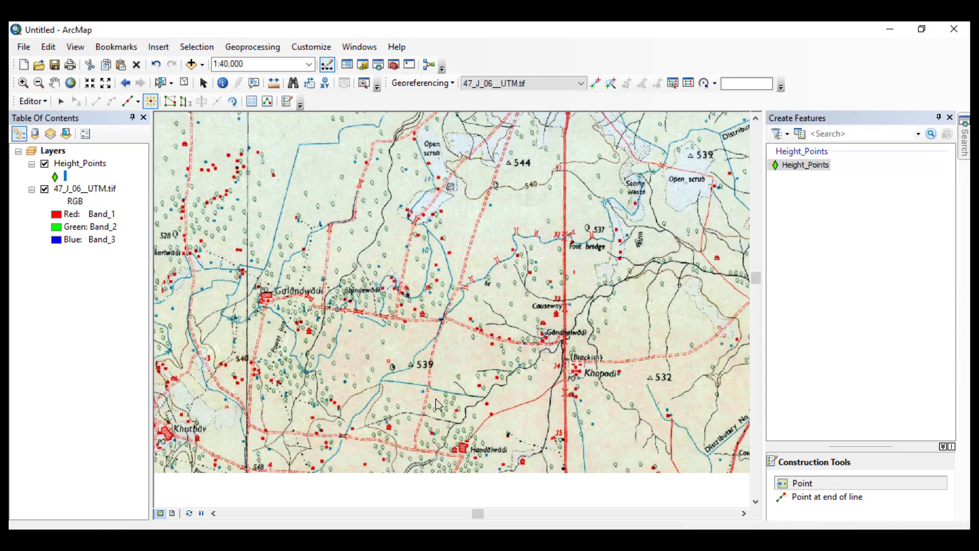
{"action": "scroll", "coordinate": [422, 383], "scroll_direction": "down", "scroll_amount": 4}
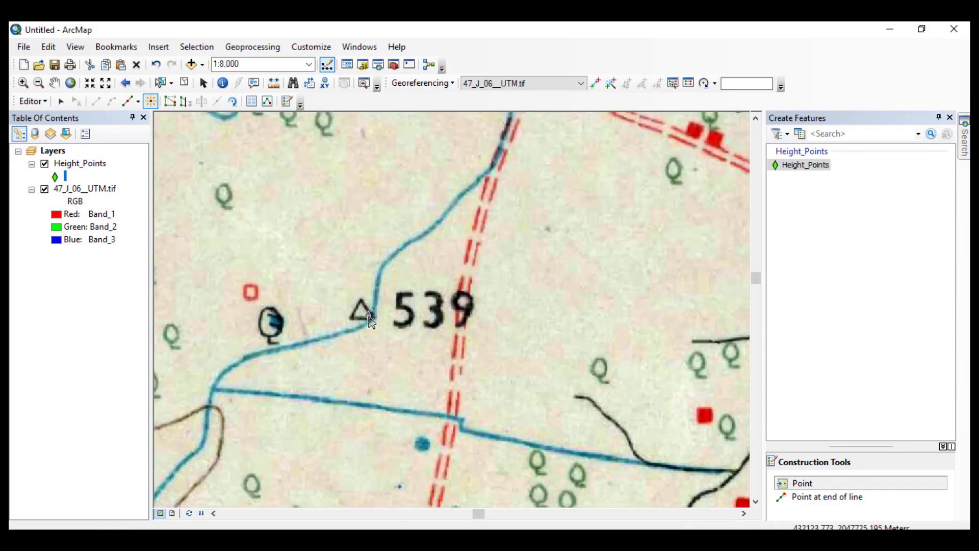
{"action": "scroll", "coordinate": [389, 366], "scroll_direction": "up", "scroll_amount": 1}
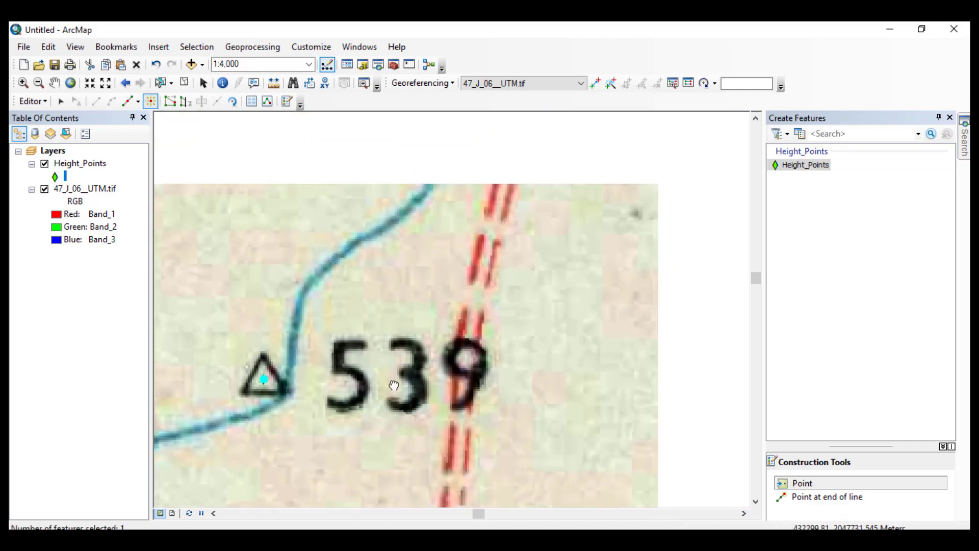
Save the edits made to the Height_Points layer while keeping the edit session open.
{"action": "scroll", "coordinate": [385, 363], "scroll_direction": "up", "scroll_amount": 2}
{"action": "left_click_drag", "start_coordinate": [356, 273], "coordinate": [483, 391]}
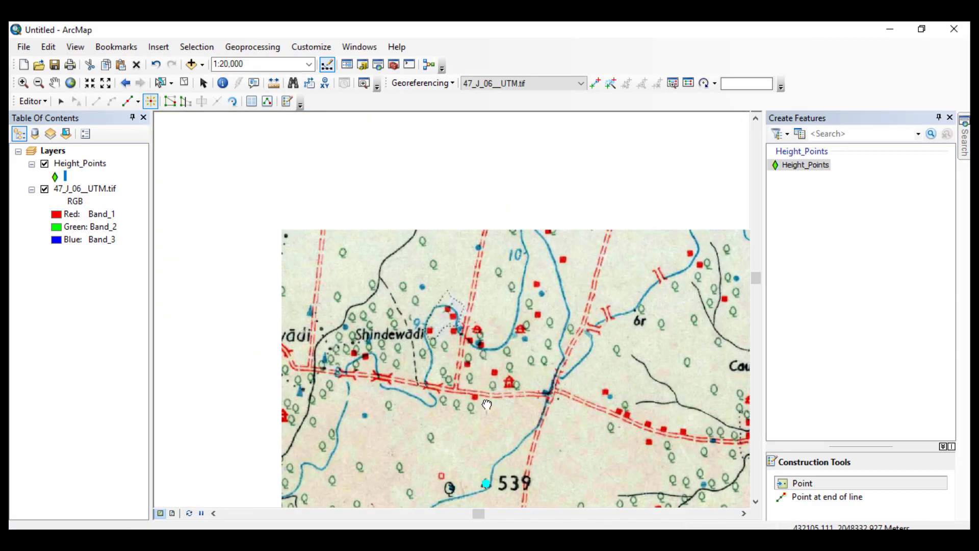
{"action": "left_click", "coordinate": [34, 102]}
{"action": "left_click", "coordinate": [60, 150]}
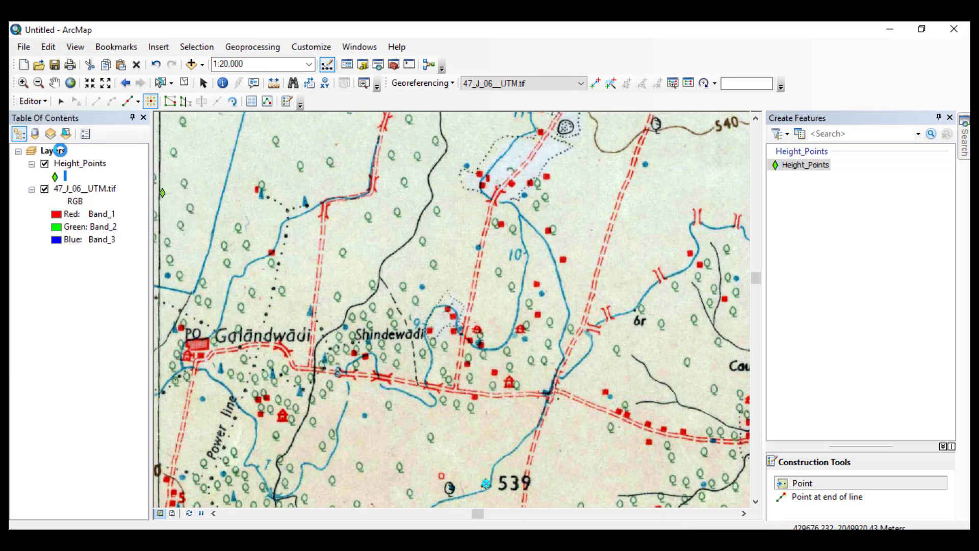
Digitize a Height_Points point on the triangle mark of the 532 spot height east of Khopodi.
{"action": "left_click_drag", "start_coordinate": [447, 358], "coordinate": [189, 192]}
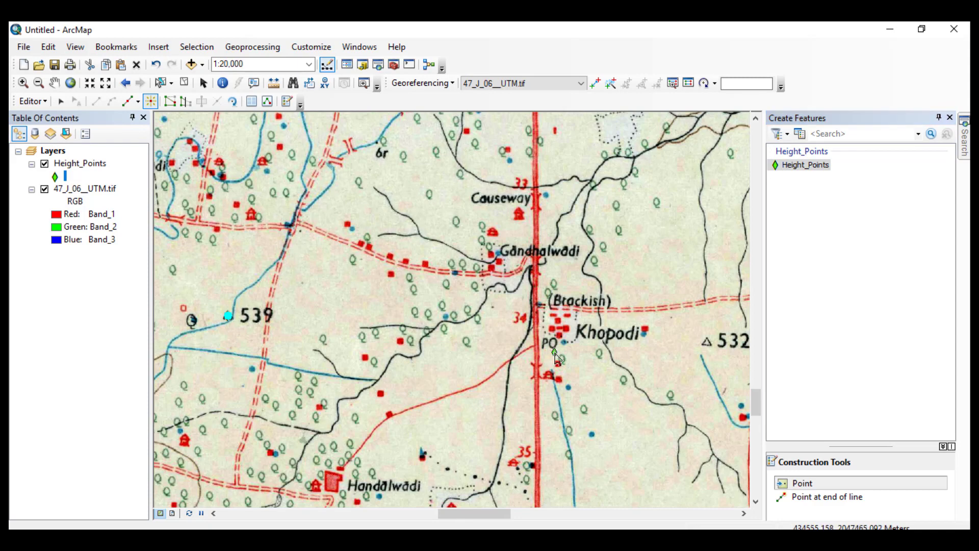
{"action": "left_click_drag", "start_coordinate": [555, 353], "coordinate": [405, 208]}
{"action": "scroll", "coordinate": [559, 202], "scroll_direction": "up", "scroll_amount": 1}
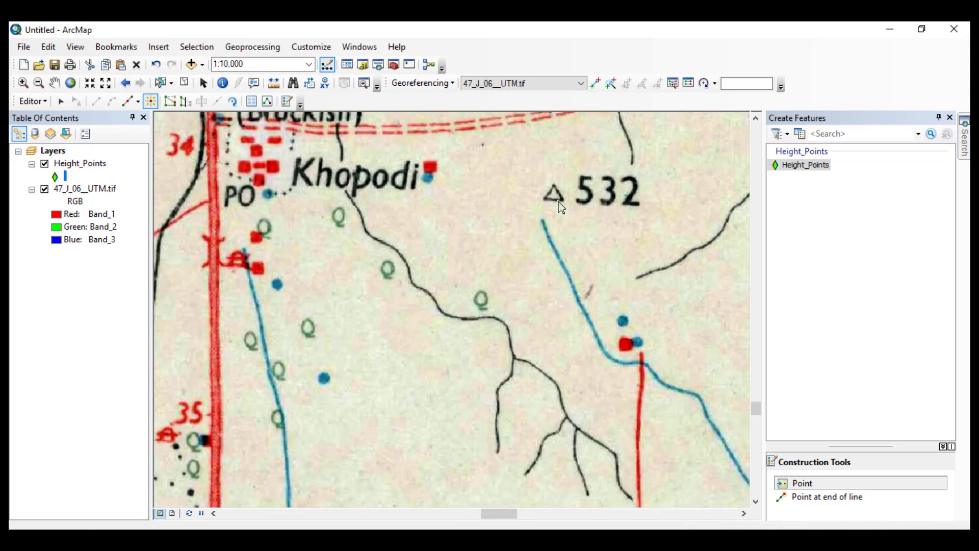
{"action": "left_click", "coordinate": [554, 194]}
Digitize a Height_Points point on the triangle mark of the 524 spot height southwest of Hatwalan.
{"action": "left_click_drag", "start_coordinate": [593, 292], "coordinate": [539, 136]}
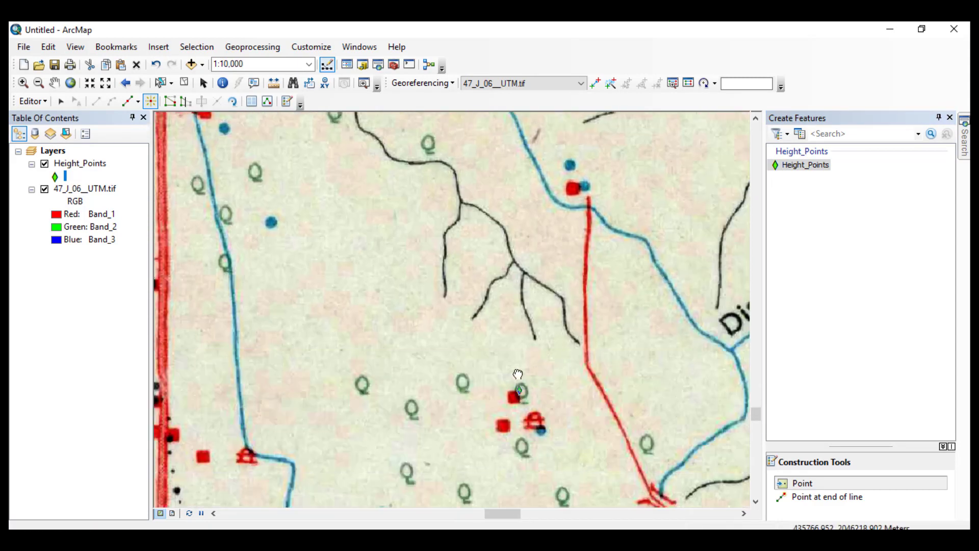
{"action": "left_click_drag", "start_coordinate": [518, 374], "coordinate": [673, 148]}
{"action": "left_click_drag", "start_coordinate": [406, 325], "coordinate": [456, 550]}
{"action": "scroll", "coordinate": [456, 291], "scroll_direction": "down", "scroll_amount": 2}
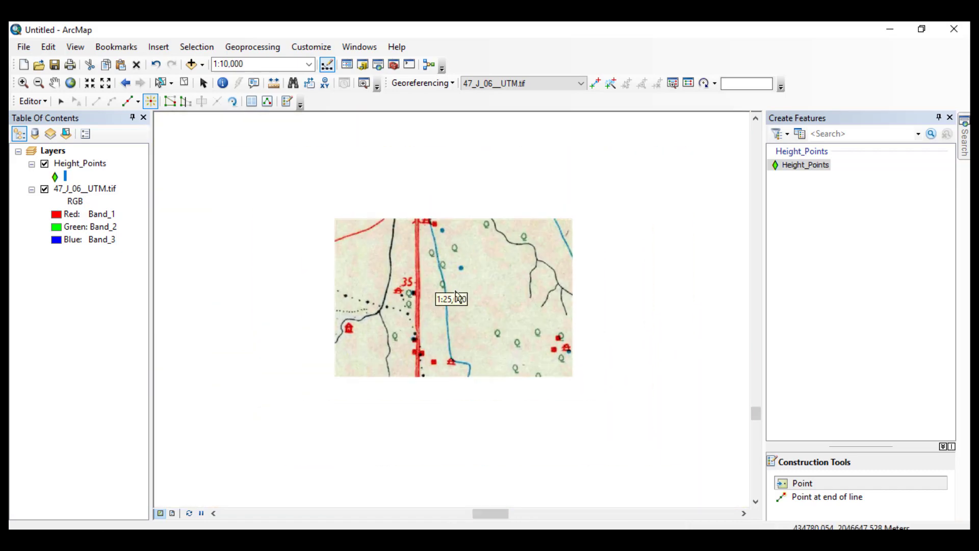
{"action": "scroll", "coordinate": [456, 292], "scroll_direction": "down", "scroll_amount": 1}
{"action": "left_click_drag", "start_coordinate": [634, 224], "coordinate": [458, 371]}
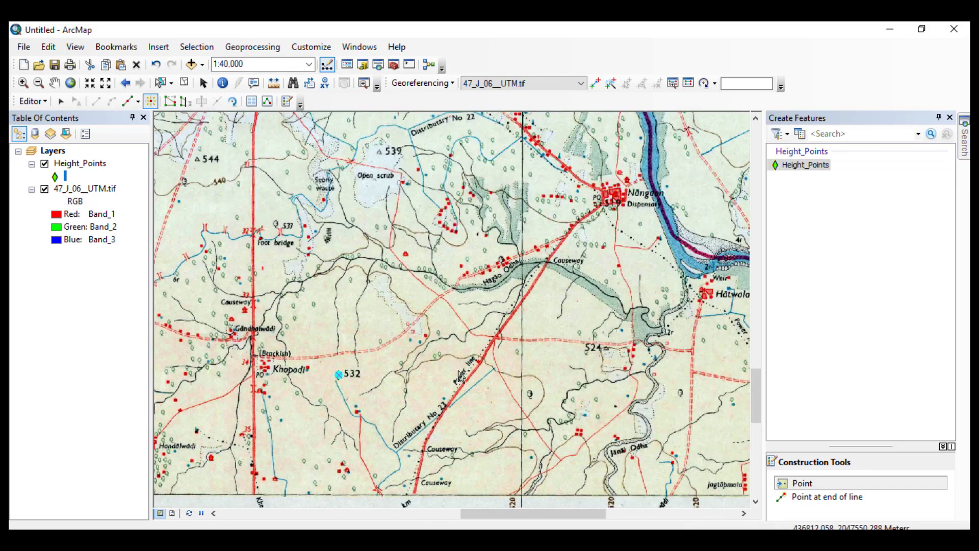
{"action": "left_click_drag", "start_coordinate": [525, 380], "coordinate": [333, 293]}
{"action": "scroll", "coordinate": [413, 262], "scroll_direction": "up", "scroll_amount": 1}
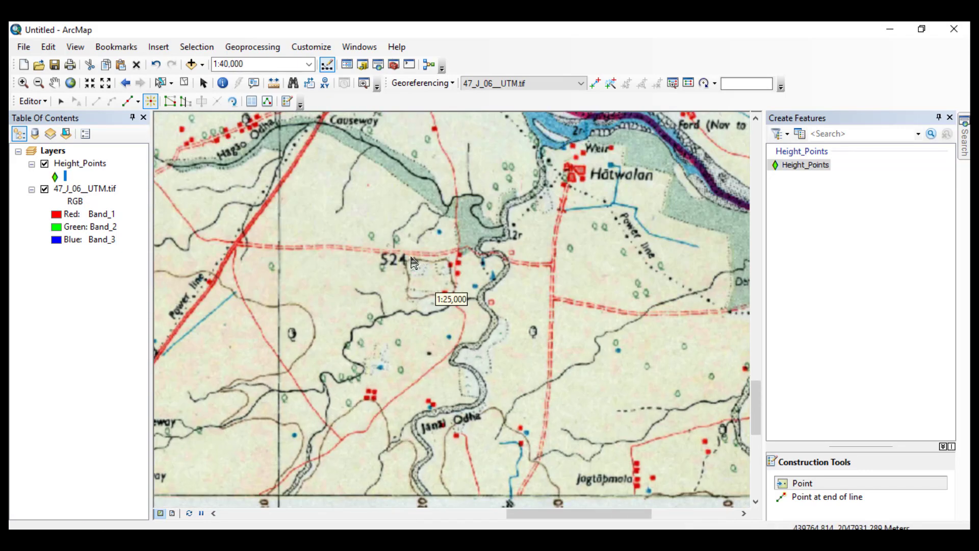
{"action": "scroll", "coordinate": [420, 271], "scroll_direction": "up", "scroll_amount": 2}
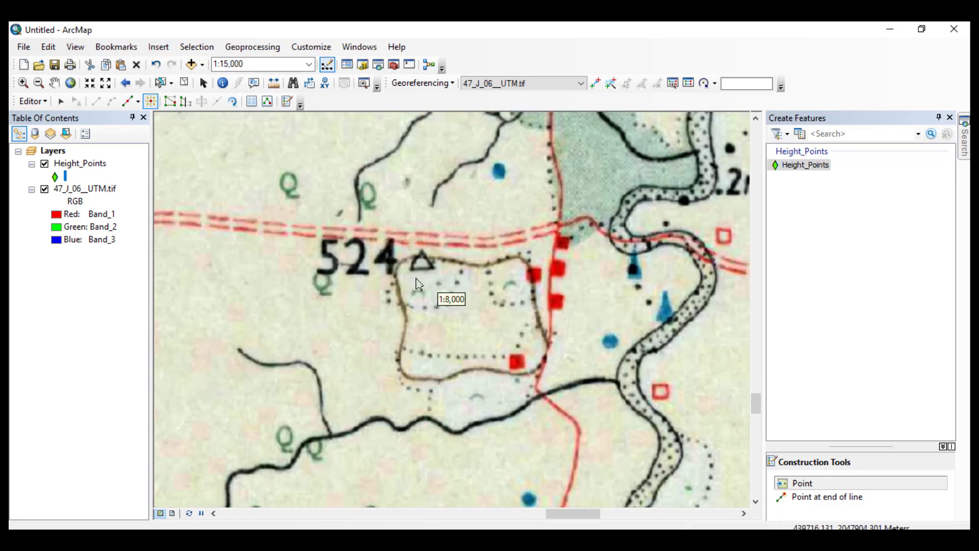
{"action": "left_click", "coordinate": [422, 264]}
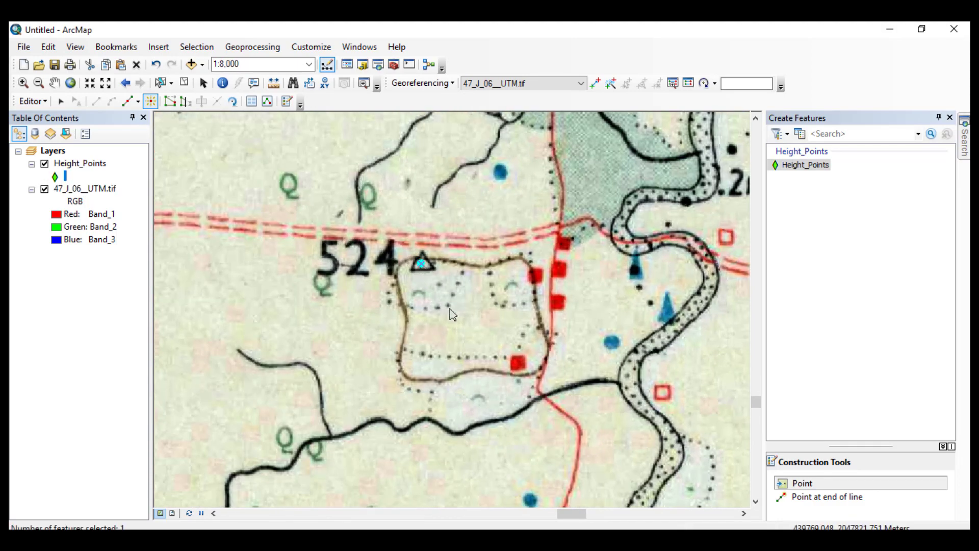
Digitize a Height_Points point on the triangle mark of the 539 spot height in the open scrub beside Distributary No 22.
{"action": "scroll", "coordinate": [476, 302], "scroll_direction": "down", "scroll_amount": 3}
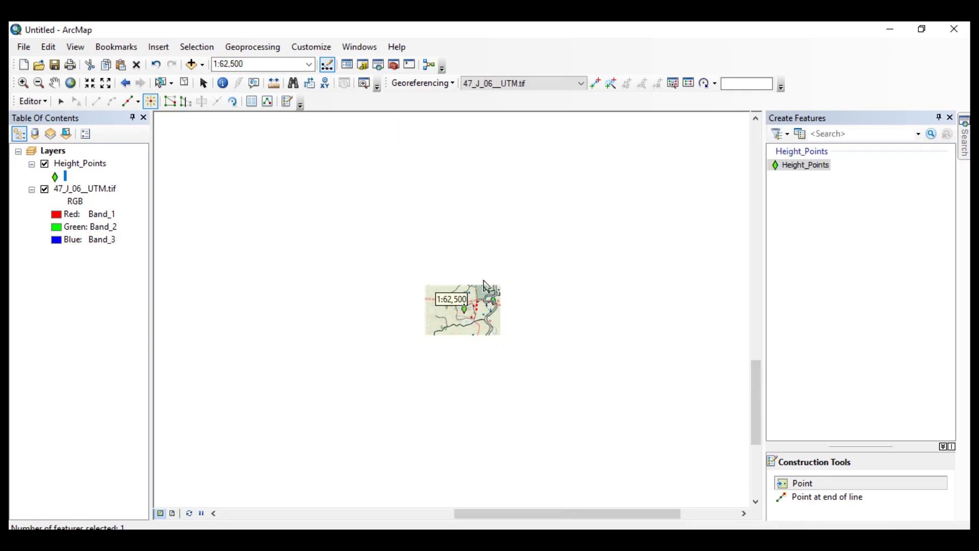
{"action": "scroll", "coordinate": [462, 289], "scroll_direction": "down", "scroll_amount": 3}
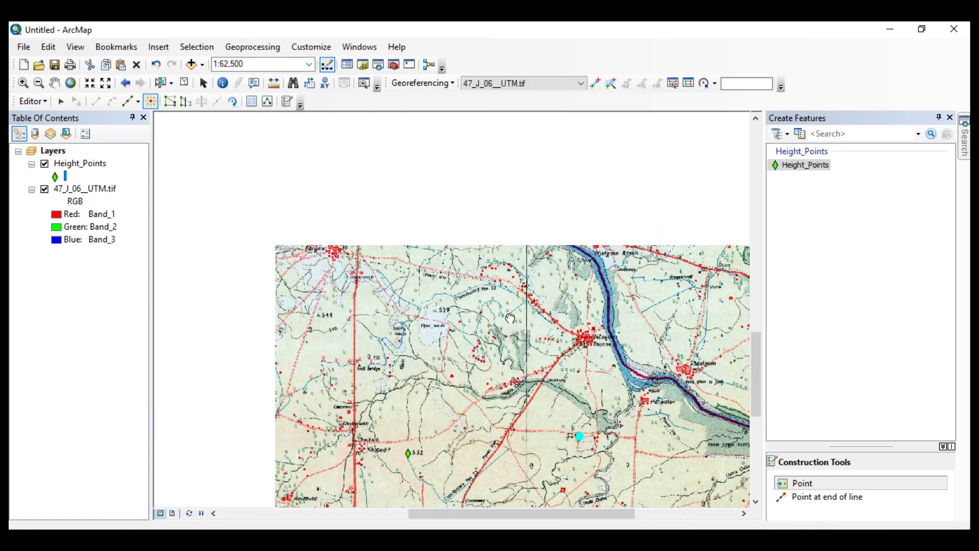
{"action": "scroll", "coordinate": [373, 359], "scroll_direction": "down", "scroll_amount": 3}
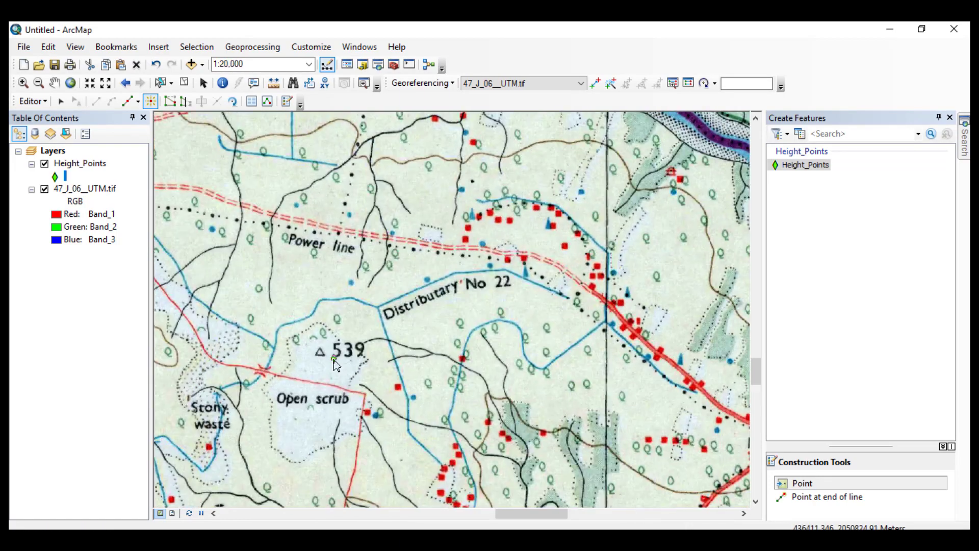
{"action": "scroll", "coordinate": [427, 321], "scroll_direction": "down", "scroll_amount": 1}
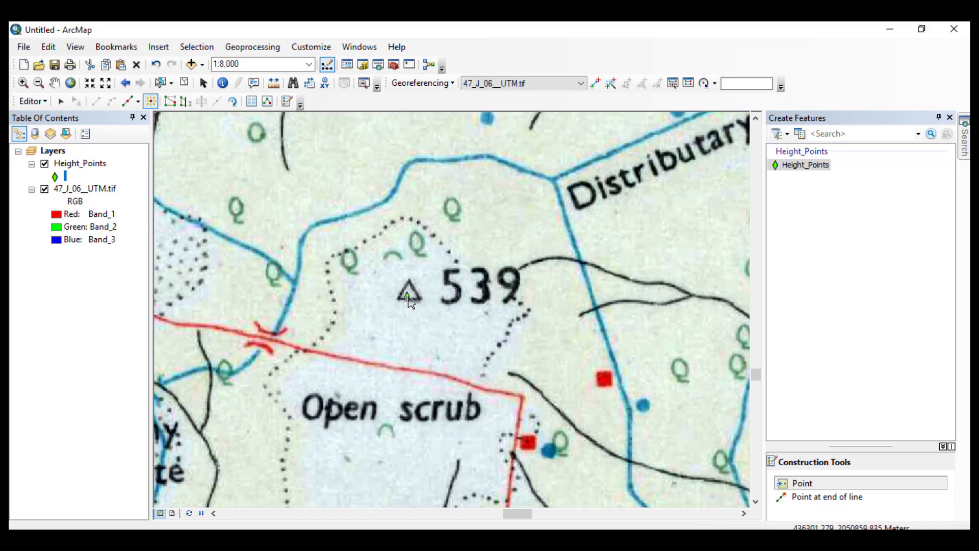
{"action": "left_click", "coordinate": [408, 293]}
Digitize a Height_Points point just before the 520 contour label south of the RF area west of Pargaon.
{"action": "left_click_drag", "start_coordinate": [480, 340], "coordinate": [586, 484]}
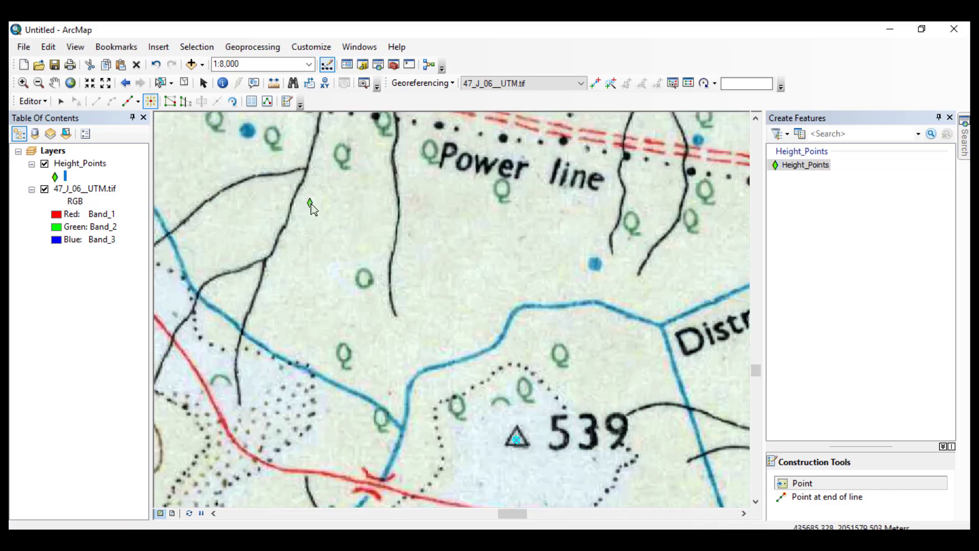
{"action": "left_click_drag", "start_coordinate": [311, 205], "coordinate": [499, 332]}
{"action": "scroll", "coordinate": [389, 252], "scroll_direction": "up", "scroll_amount": 3}
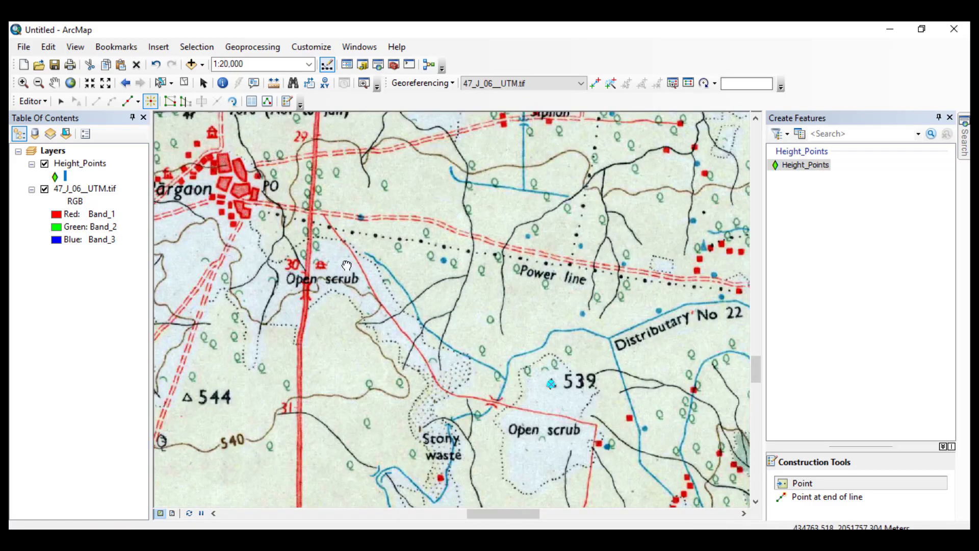
{"action": "left_click_drag", "start_coordinate": [331, 256], "coordinate": [569, 306]}
{"action": "left_click_drag", "start_coordinate": [437, 188], "coordinate": [531, 288]}
{"action": "left_click_drag", "start_coordinate": [249, 418], "coordinate": [489, 247]}
{"action": "scroll", "coordinate": [485, 234], "scroll_direction": "down", "scroll_amount": 4}
{"action": "scroll", "coordinate": [479, 238], "scroll_direction": "down", "scroll_amount": 1}
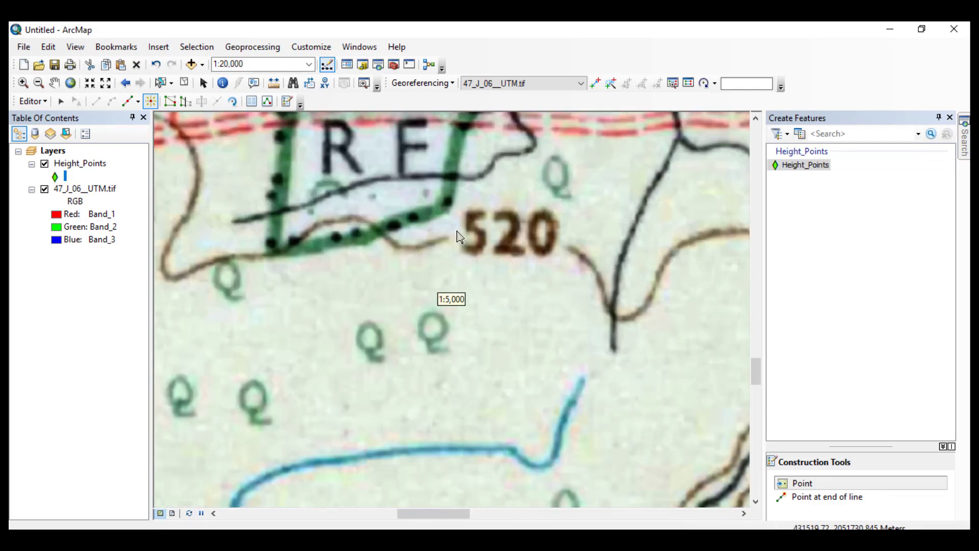
{"action": "left_click", "coordinate": [455, 230]}
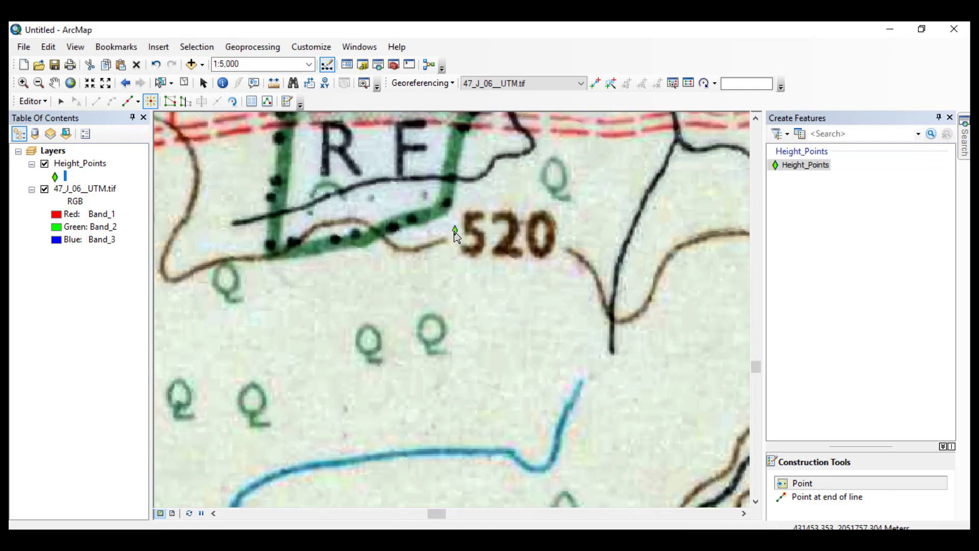
Save the edits made to the Height_Points layer.
{"action": "left_click", "coordinate": [23, 103]}
{"action": "left_click", "coordinate": [23, 104]}
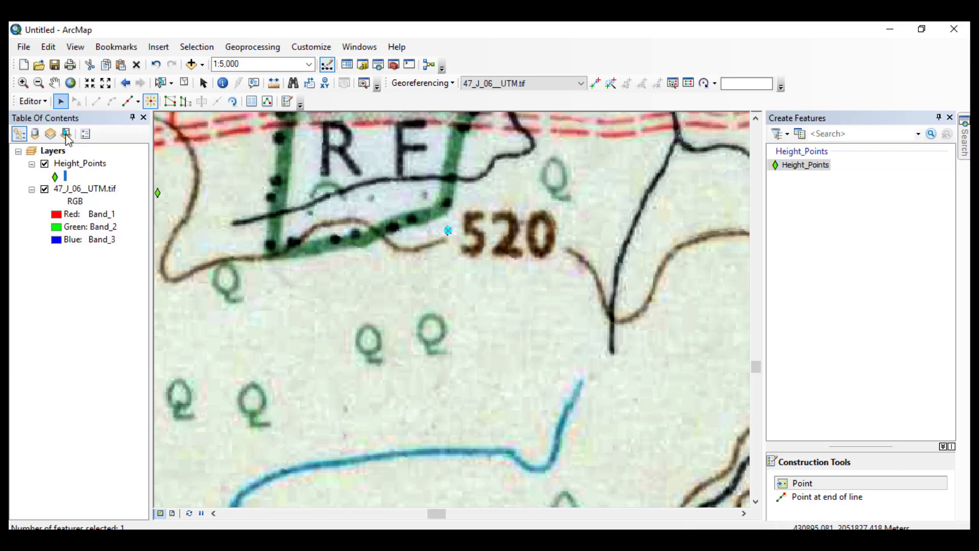
{"action": "left_click", "coordinate": [28, 102]}
{"action": "left_click", "coordinate": [45, 149]}
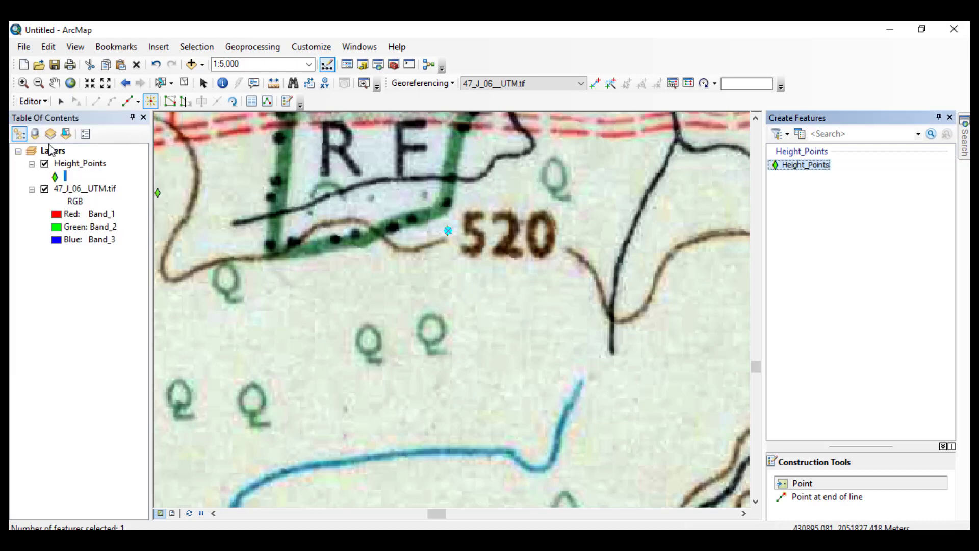
Stop the edit session and close the Create Features pane.
{"action": "left_click", "coordinate": [32, 102]}
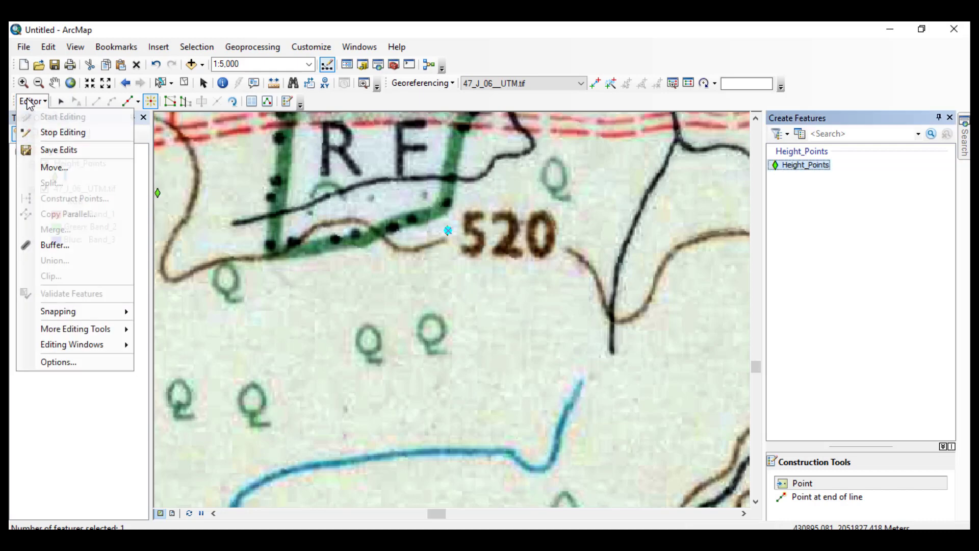
{"action": "left_click", "coordinate": [57, 137]}
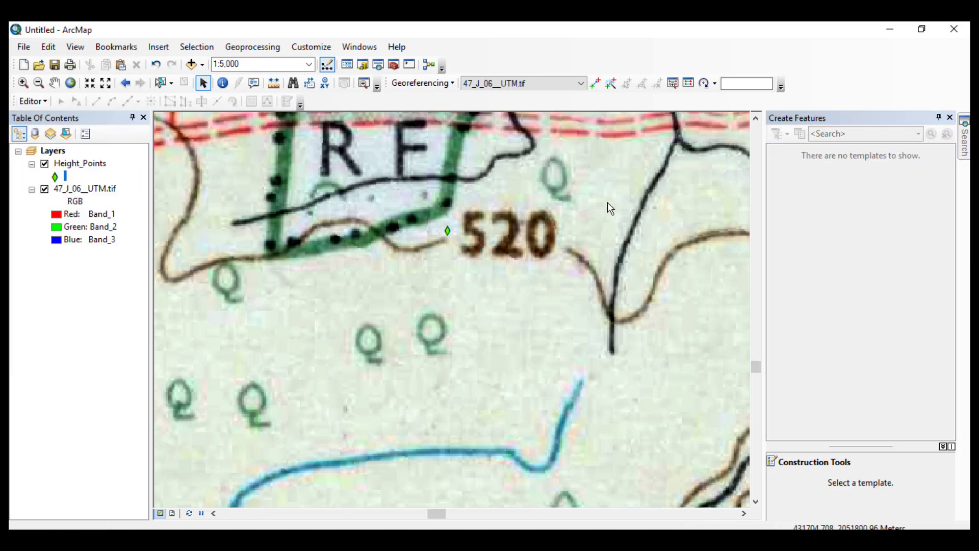
{"action": "left_click", "coordinate": [950, 118]}
Examine the distribution of the digitized height points by toggling the visibility of 47_J_06__UTM.tif and Height_Points.
{"action": "scroll", "coordinate": [432, 305], "scroll_direction": "down", "scroll_amount": 5}
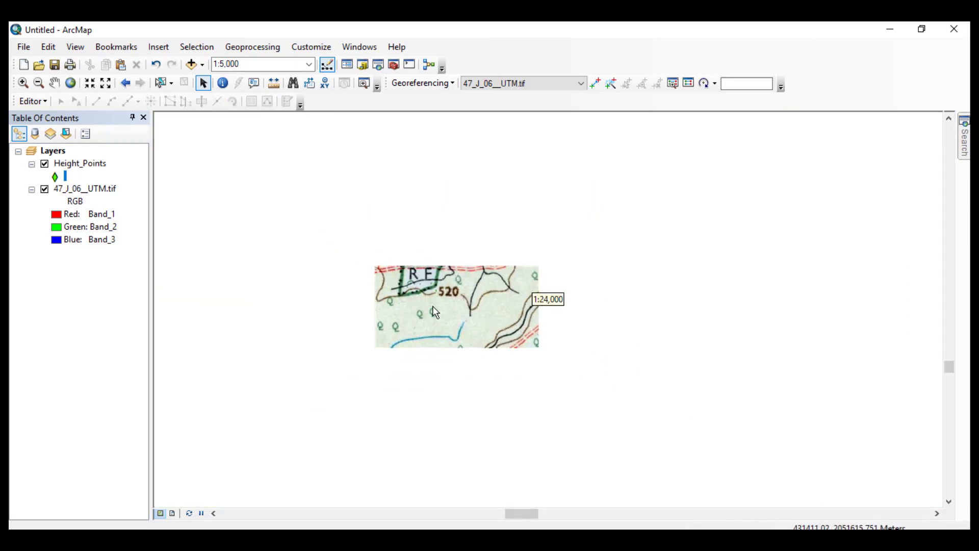
{"action": "scroll", "coordinate": [678, 283], "scroll_direction": "down", "scroll_amount": 2}
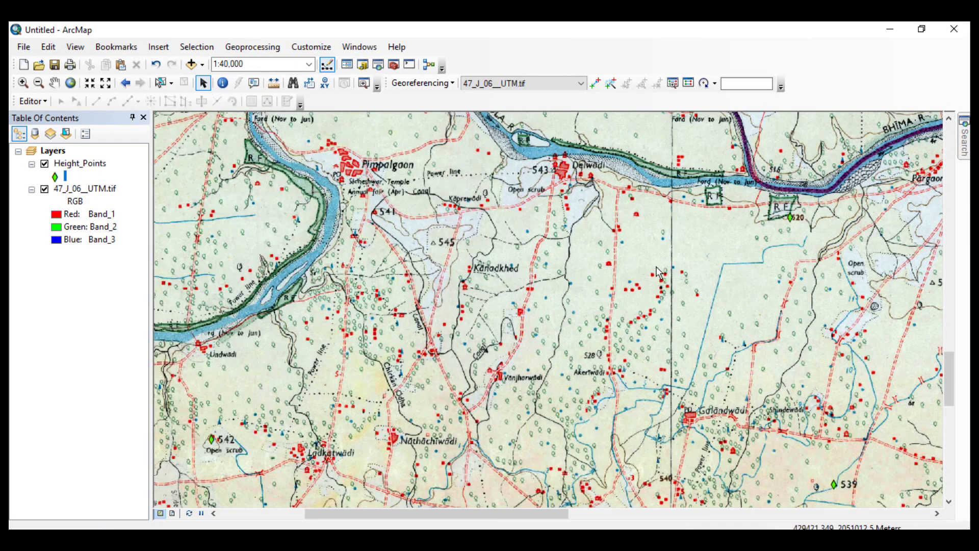
{"action": "scroll", "coordinate": [574, 301], "scroll_direction": "down", "scroll_amount": 2}
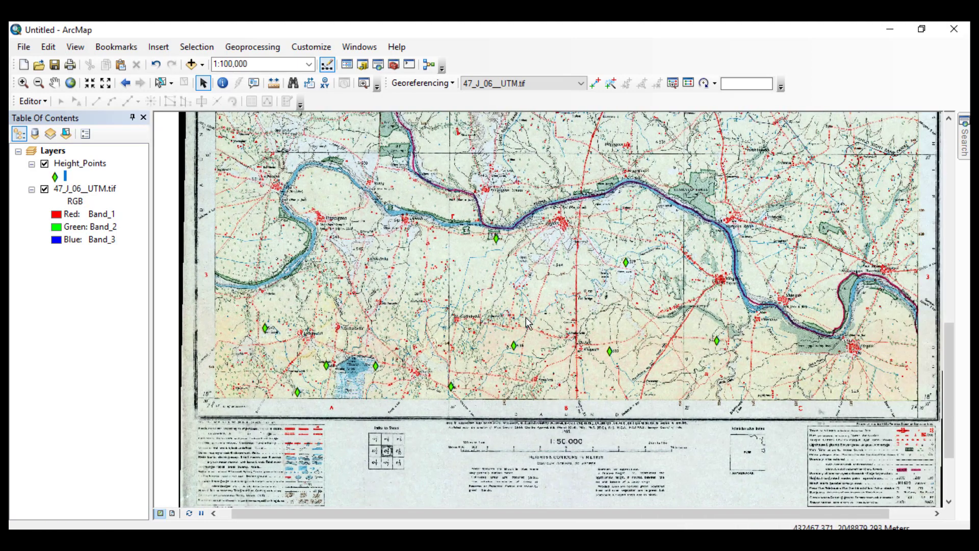
{"action": "left_click_drag", "start_coordinate": [437, 276], "coordinate": [523, 224]}
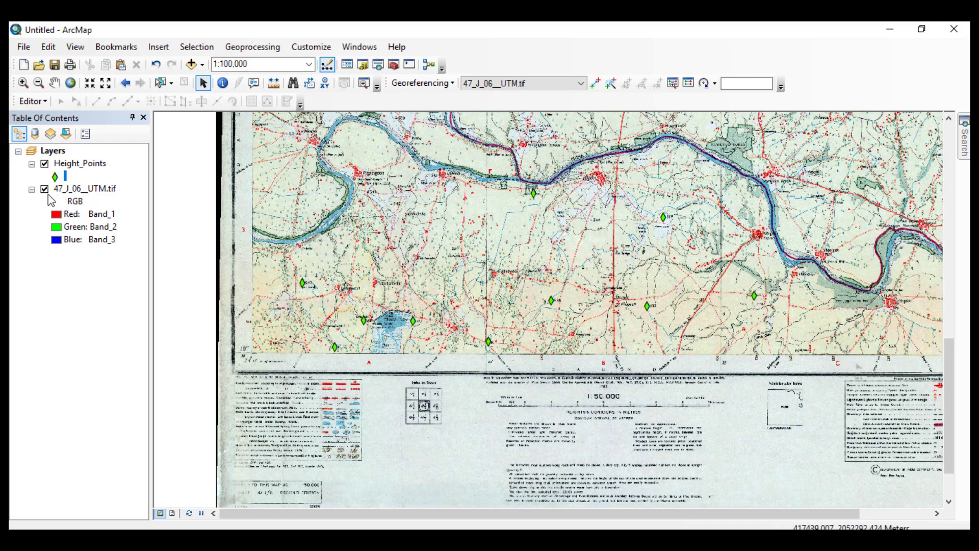
{"action": "left_click", "coordinate": [45, 189]}
{"action": "left_click_drag", "start_coordinate": [537, 221], "coordinate": [515, 237]}
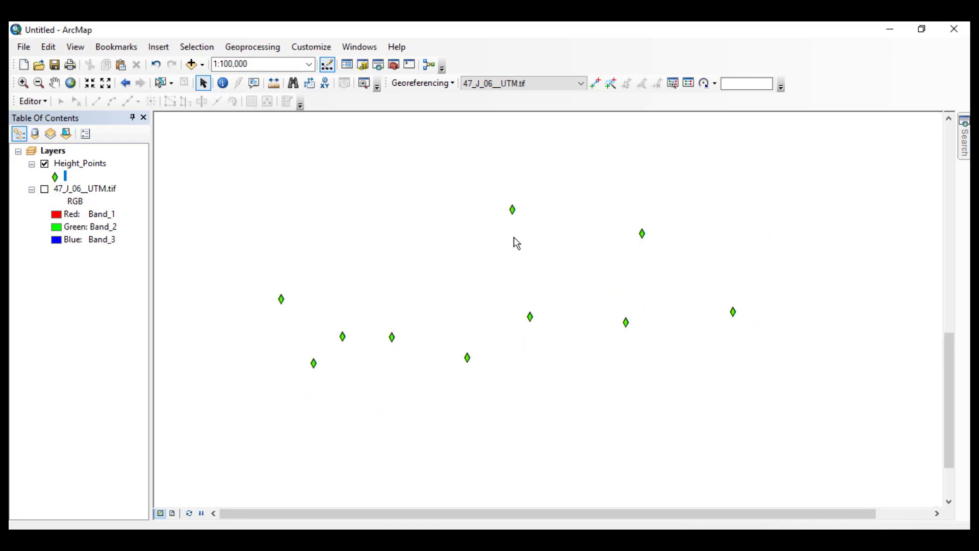
{"action": "left_click", "coordinate": [44, 189]}
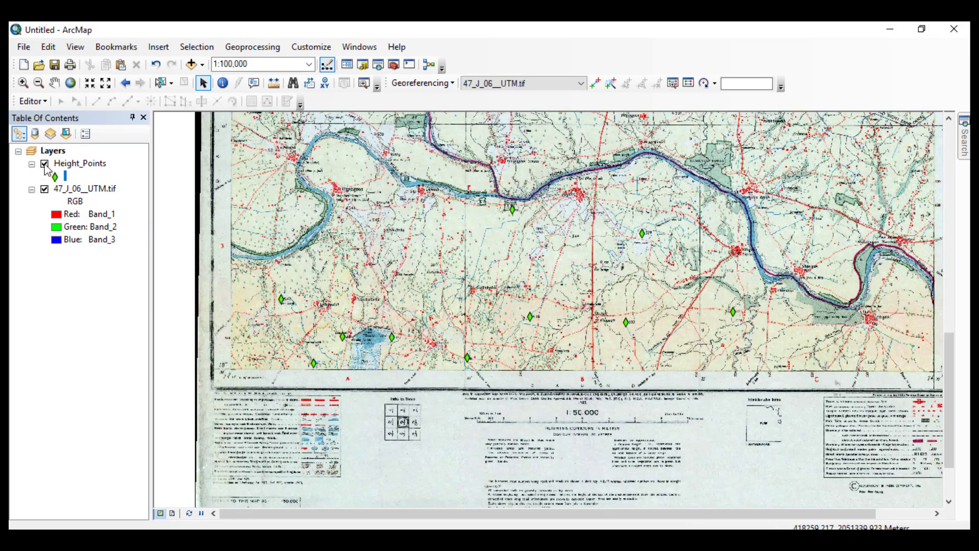
{"action": "left_click", "coordinate": [45, 190]}
{"action": "left_click", "coordinate": [45, 190]}
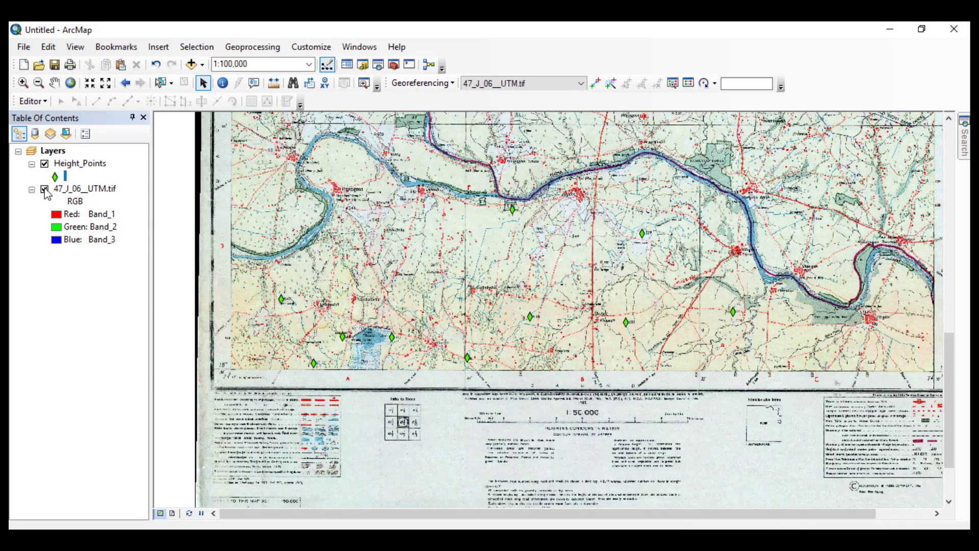
{"action": "left_click", "coordinate": [45, 189]}
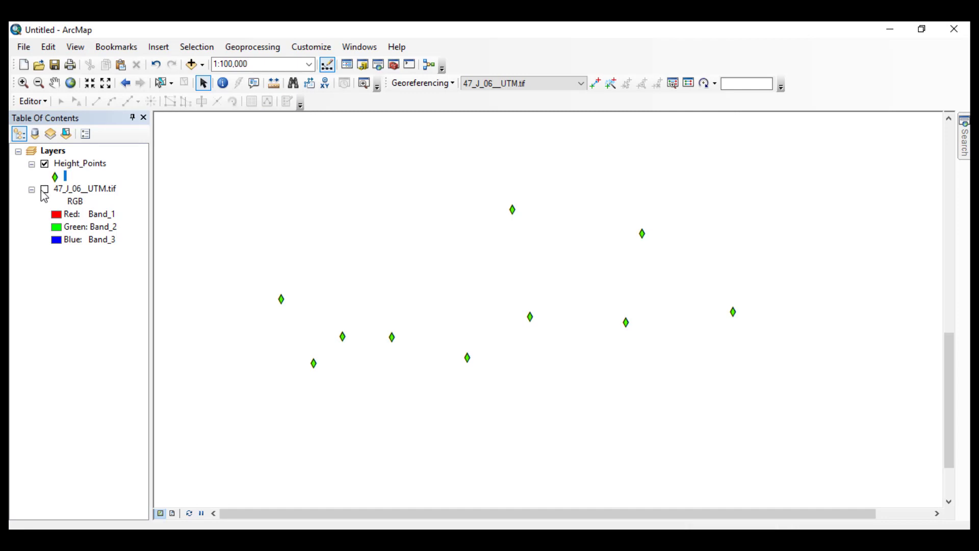
{"action": "left_click", "coordinate": [45, 189]}
{"action": "left_click", "coordinate": [44, 164]}
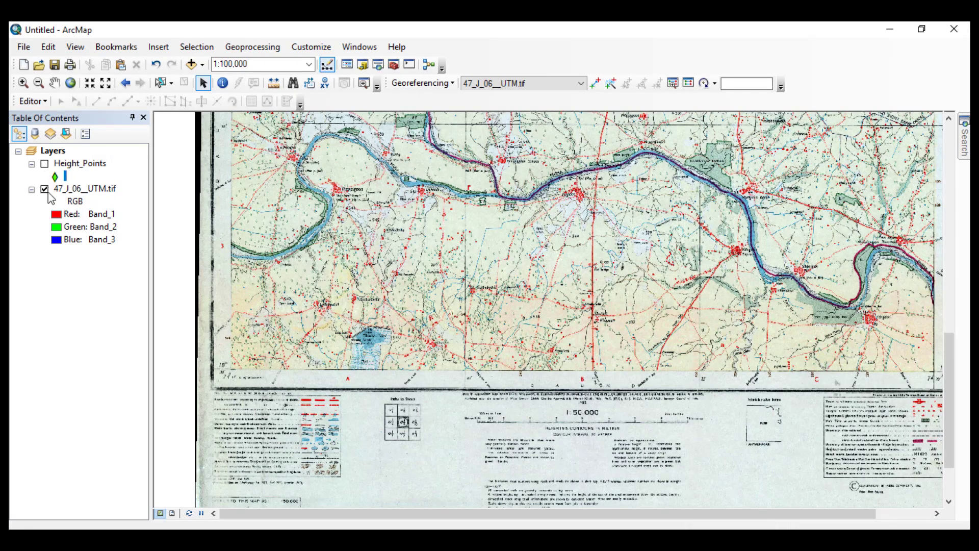
{"action": "left_click", "coordinate": [44, 189]}
{"action": "left_click", "coordinate": [45, 164]}
{"action": "left_click_drag", "start_coordinate": [458, 192], "coordinate": [519, 172]}
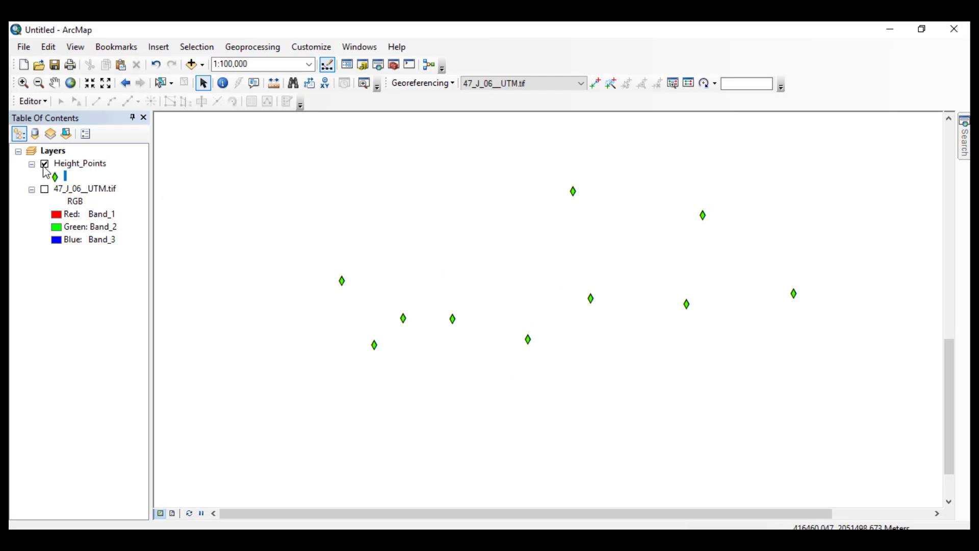
Hide the Height_Points layer and display only the 47_J_06__UTM.tif toposheet.
{"action": "left_click", "coordinate": [45, 164]}
{"action": "left_click", "coordinate": [44, 190]}
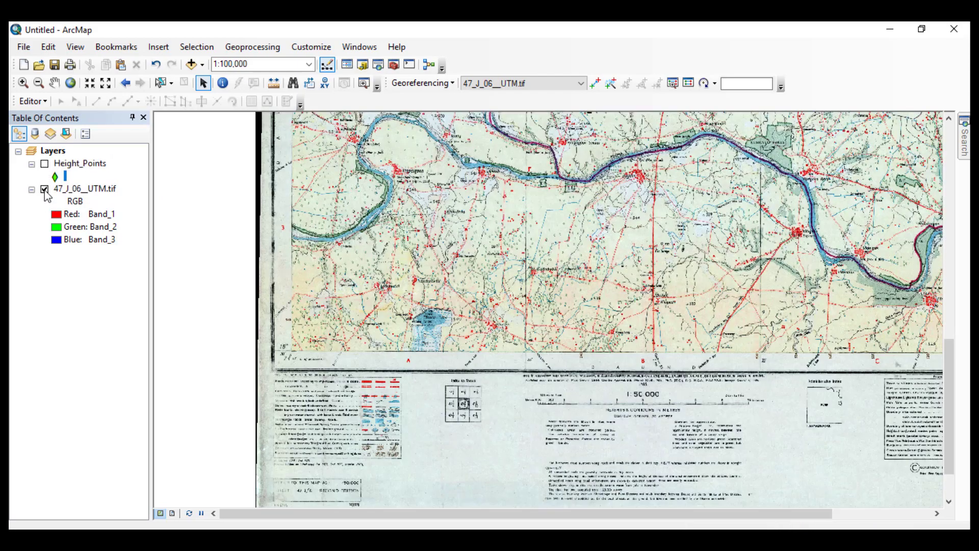
{"action": "left_click_drag", "start_coordinate": [383, 293], "coordinate": [213, 401]}
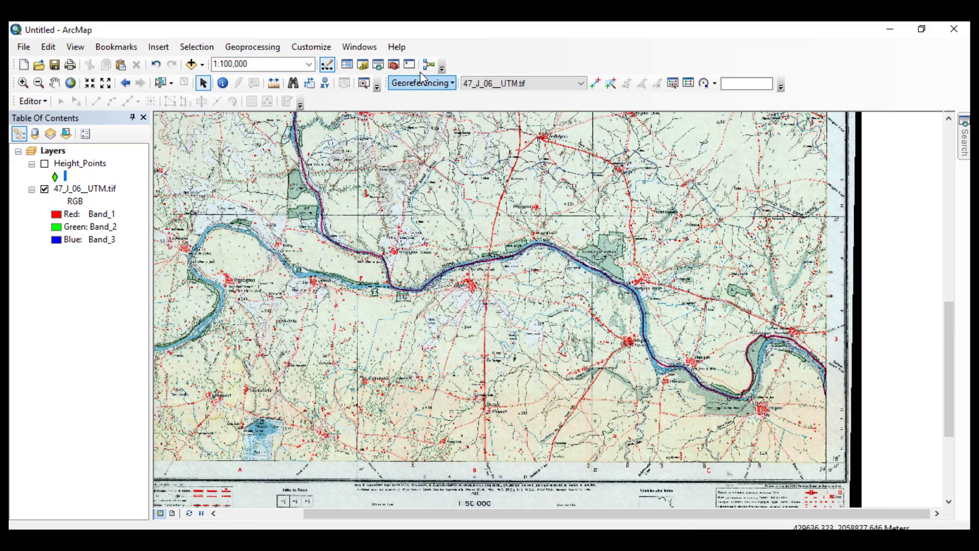
Start creating a new shapefile in the Digitization 2 folder under UDEMY > TASKS.
{"action": "left_click", "coordinate": [362, 66]}
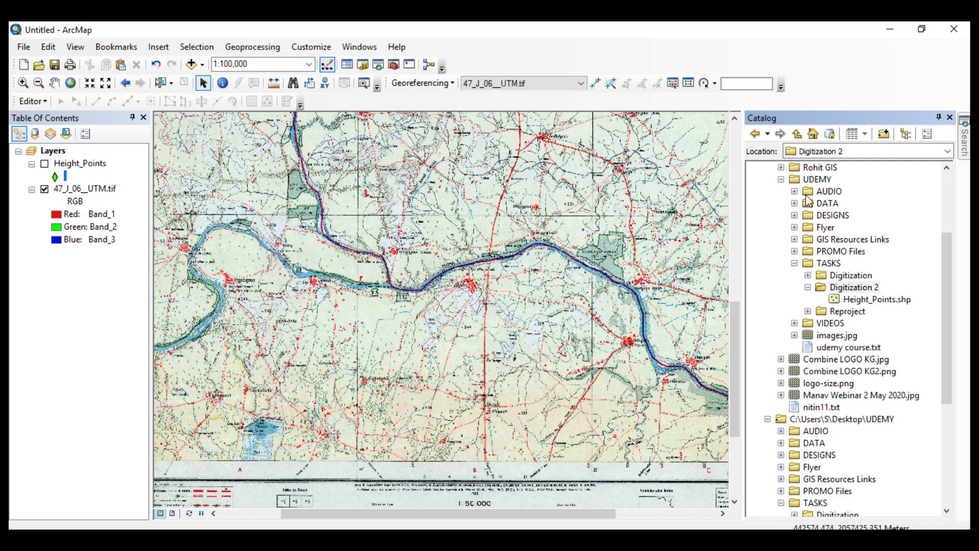
{"action": "scroll", "coordinate": [810, 203], "scroll_direction": "up", "scroll_amount": 4}
{"action": "scroll", "coordinate": [822, 230], "scroll_direction": "down", "scroll_amount": 5}
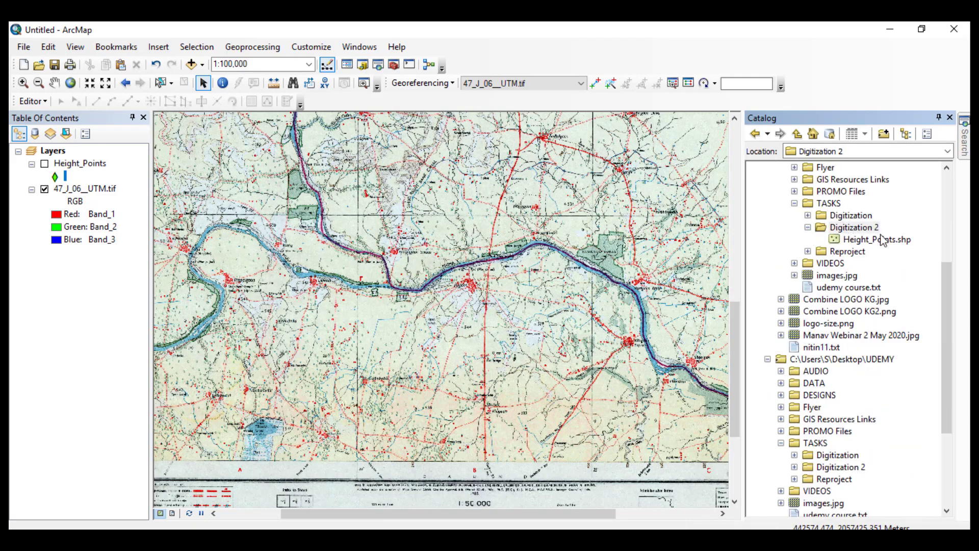
{"action": "right_click", "coordinate": [862, 232]}
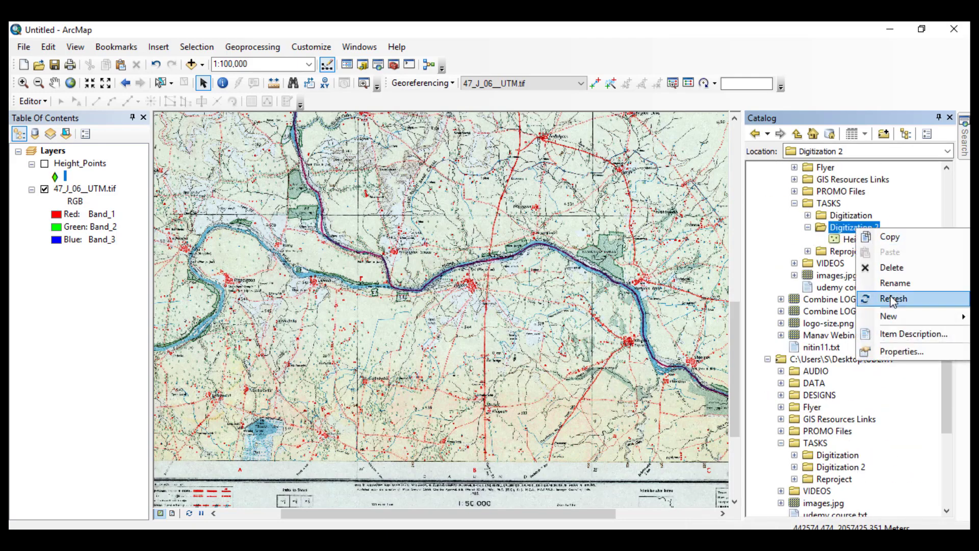
{"action": "mouse_move", "coordinate": [893, 318]}
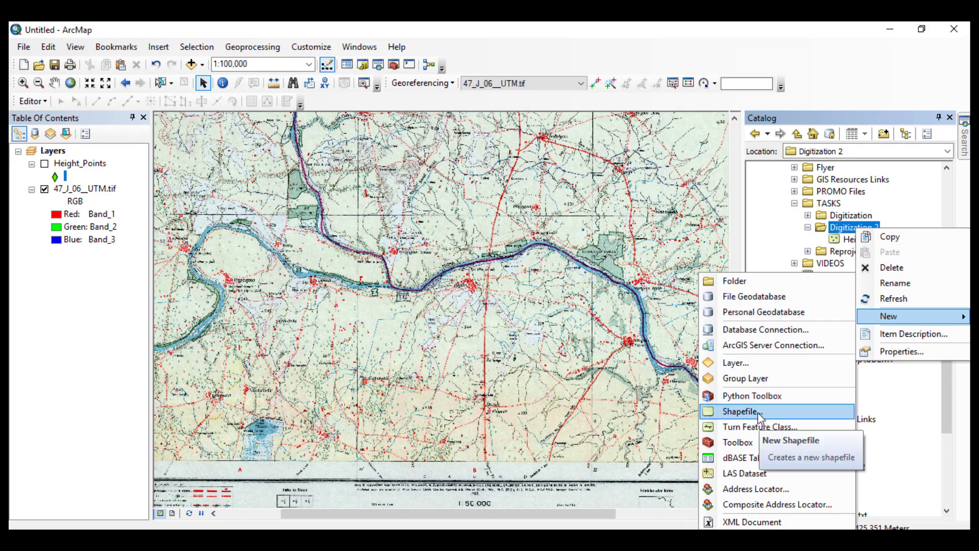
{"action": "left_click", "coordinate": [741, 412]}
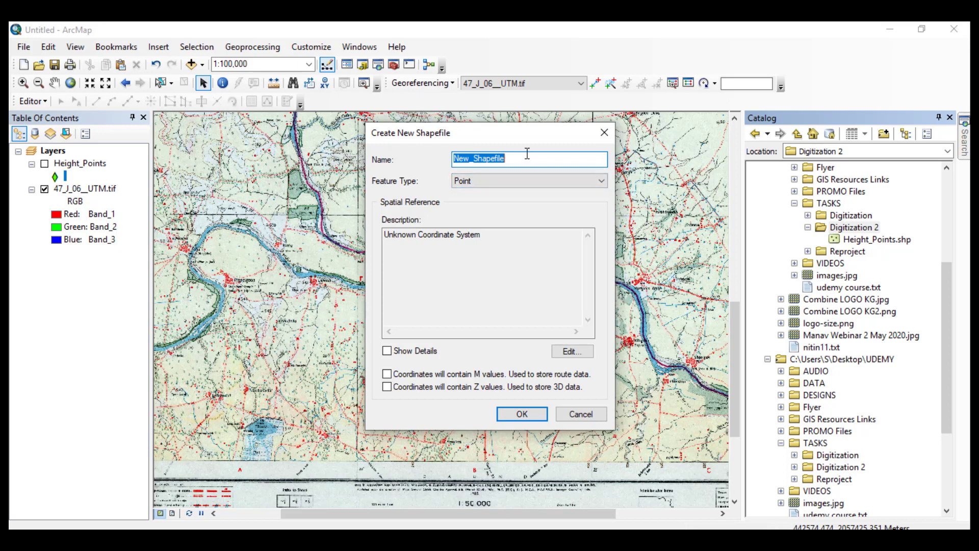
Name the new shapefile Road and set its feature type to Polyline.
{"action": "type", "text": "Road"}
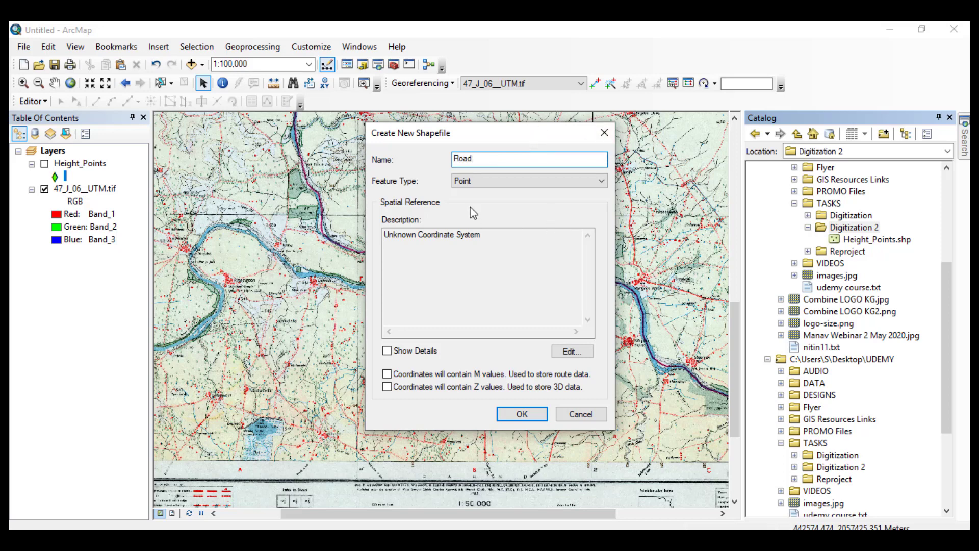
{"action": "left_click", "coordinate": [468, 183]}
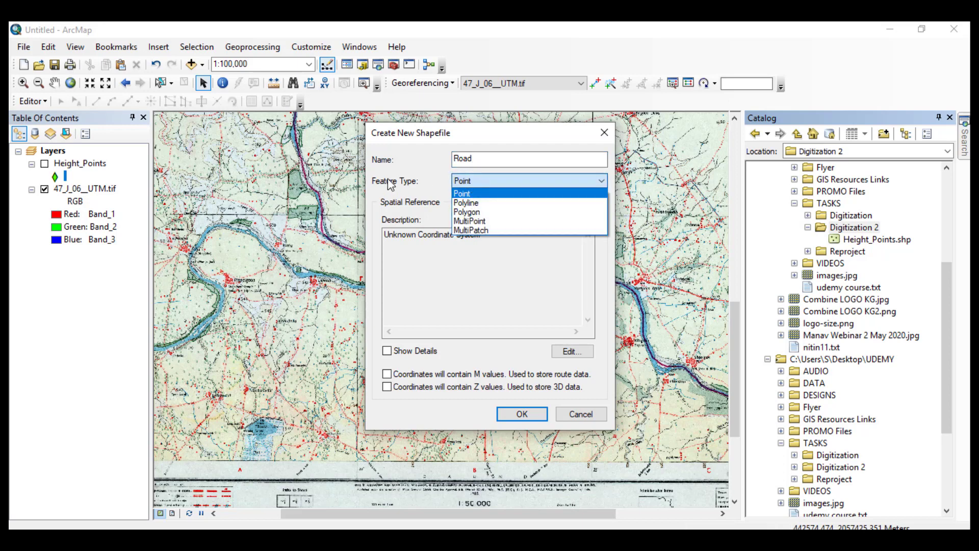
{"action": "left_click", "coordinate": [490, 204]}
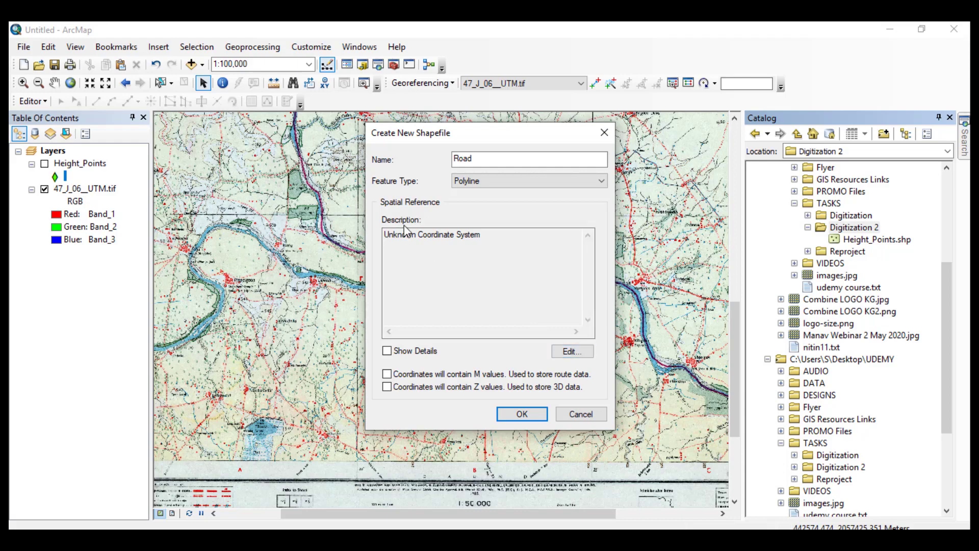
Open the Road shapefile's spatial reference and expand the projected coordinate systems down to the UTM WGS 1984 group.
{"action": "left_click", "coordinate": [557, 355]}
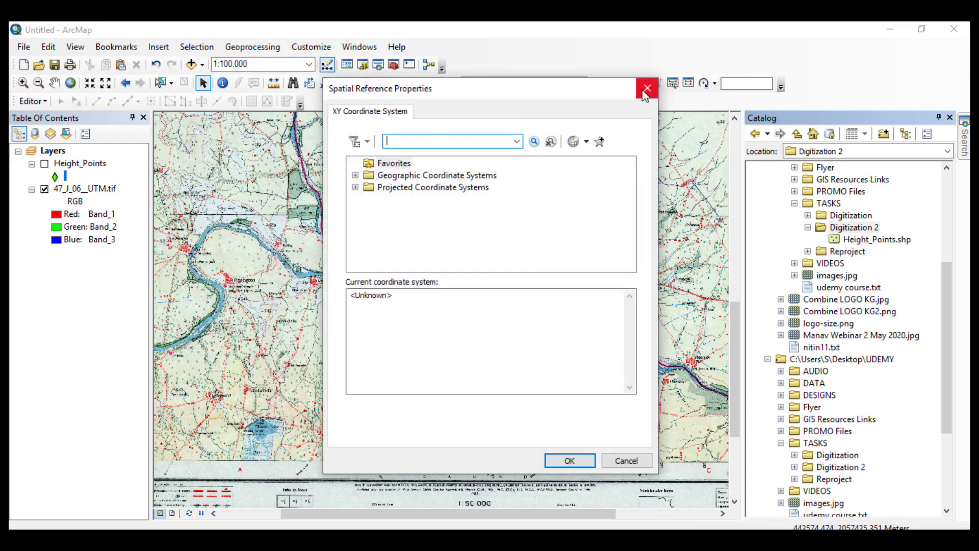
{"action": "left_click", "coordinate": [647, 89]}
{"action": "left_click", "coordinate": [561, 354]}
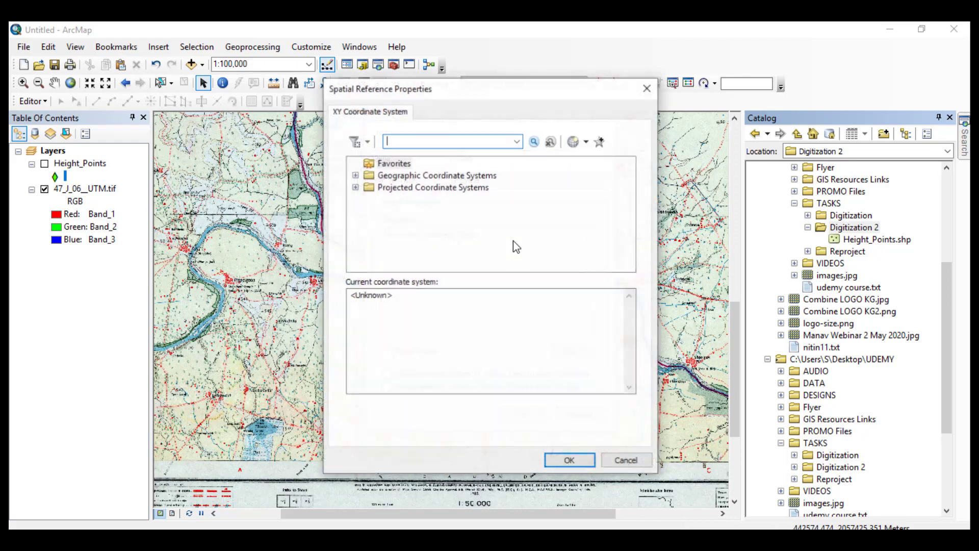
{"action": "double_click", "coordinate": [429, 187]}
{"action": "scroll", "coordinate": [404, 242], "scroll_direction": "down", "scroll_amount": 1}
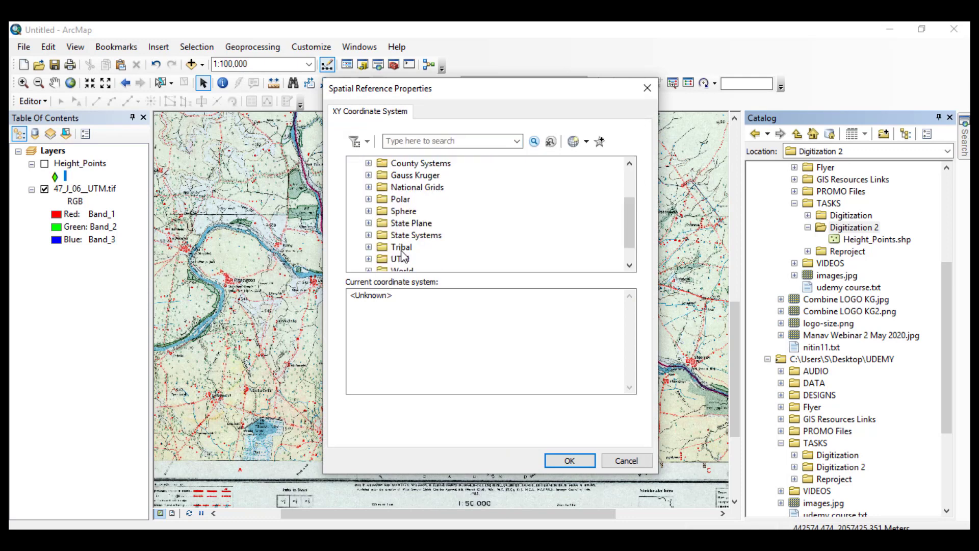
{"action": "double_click", "coordinate": [400, 259]}
{"action": "scroll", "coordinate": [408, 245], "scroll_direction": "down", "scroll_amount": 3}
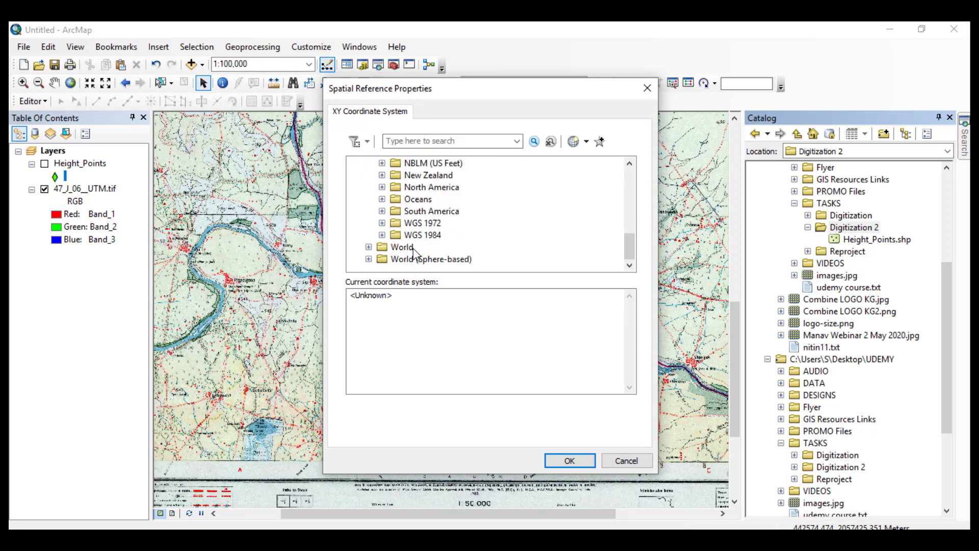
{"action": "left_click", "coordinate": [410, 236]}
{"action": "double_click", "coordinate": [411, 236]}
{"action": "double_click", "coordinate": [448, 248]}
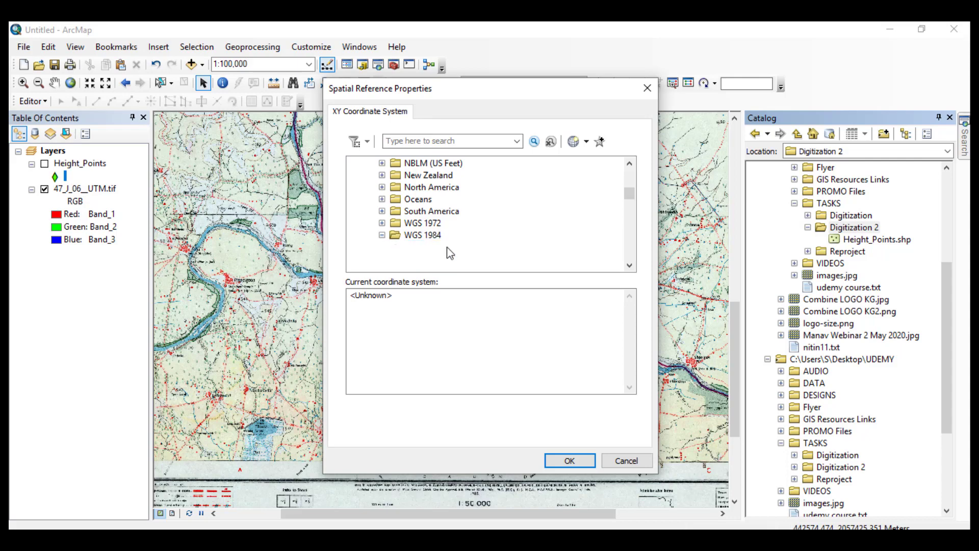
Assign the WGS 1984 UTM Zone 43N coordinate system to the new Road polyline shapefile, create it and close the Catalog.
{"action": "scroll", "coordinate": [474, 240], "scroll_direction": "down", "scroll_amount": 15}
{"action": "scroll", "coordinate": [494, 227], "scroll_direction": "up", "scroll_amount": 3}
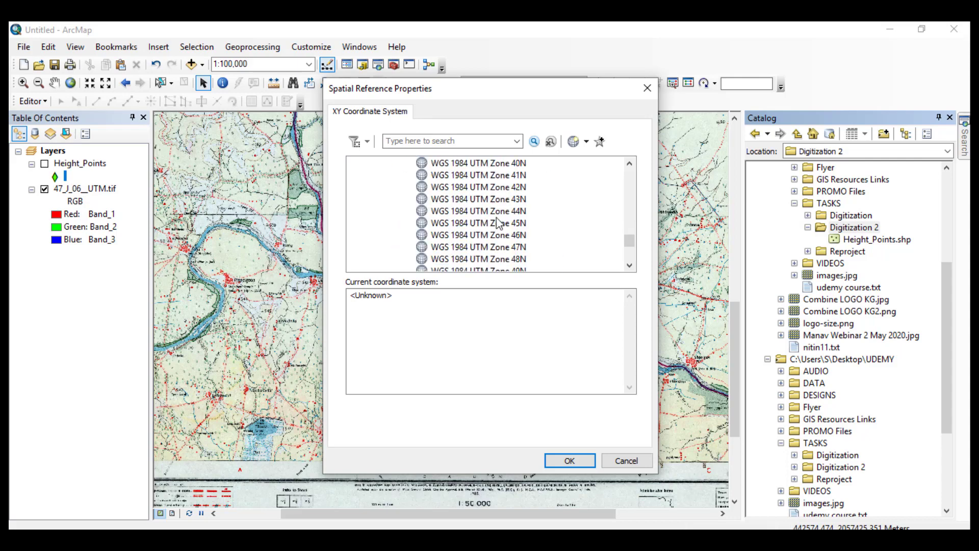
{"action": "left_click", "coordinate": [515, 236]}
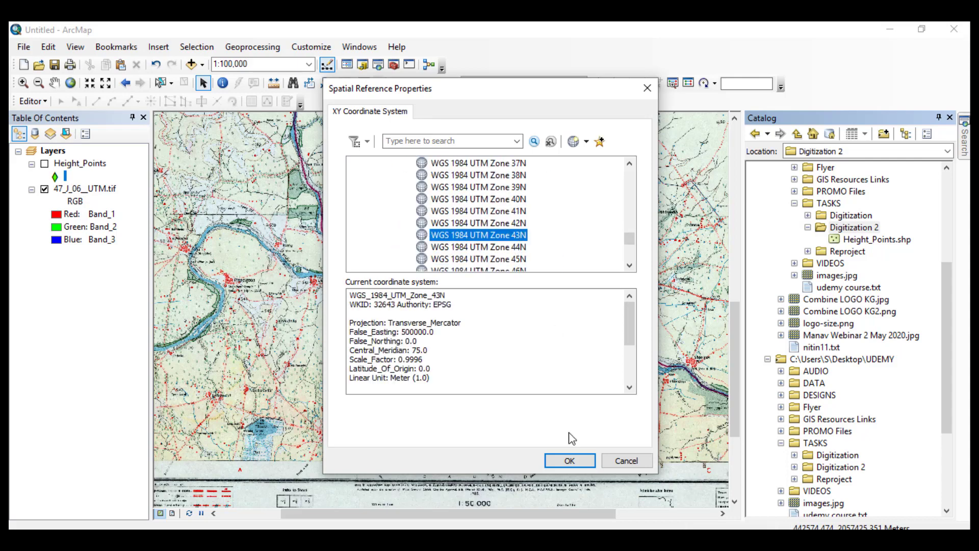
{"action": "left_click", "coordinate": [566, 460]}
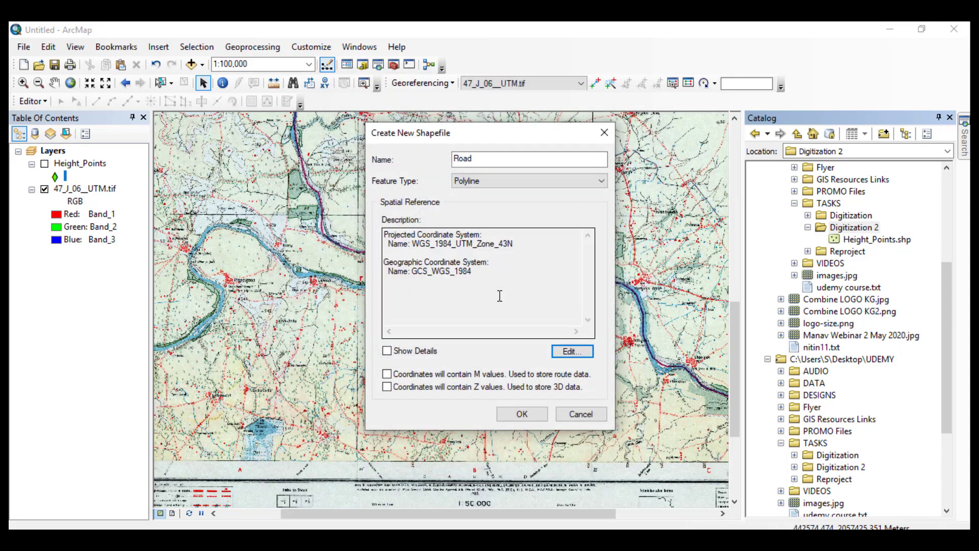
{"action": "left_click", "coordinate": [518, 411]}
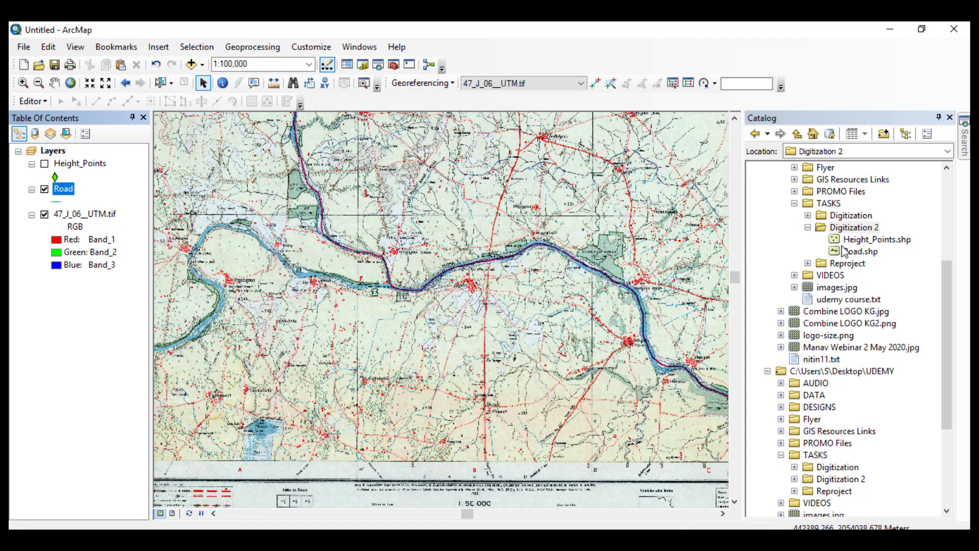
{"action": "left_click", "coordinate": [950, 117]}
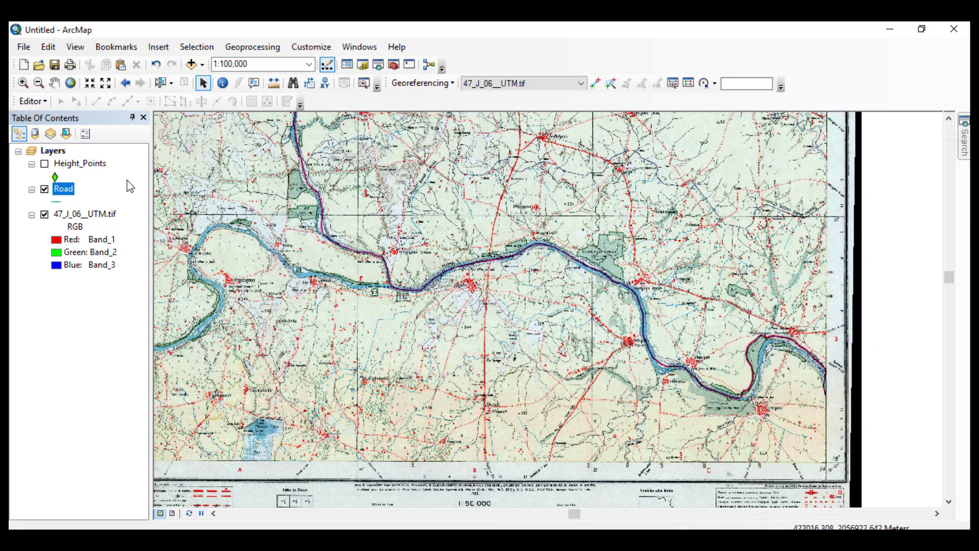
Symbolize the Road layer with the Freeway line style in bright green.
{"action": "left_click", "coordinate": [57, 203]}
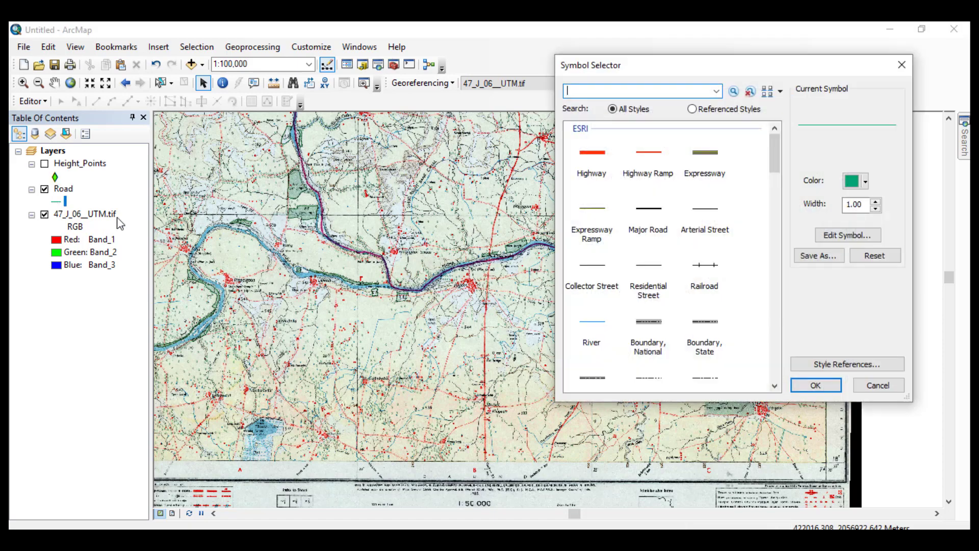
{"action": "left_click_drag", "start_coordinate": [775, 161], "coordinate": [774, 199]}
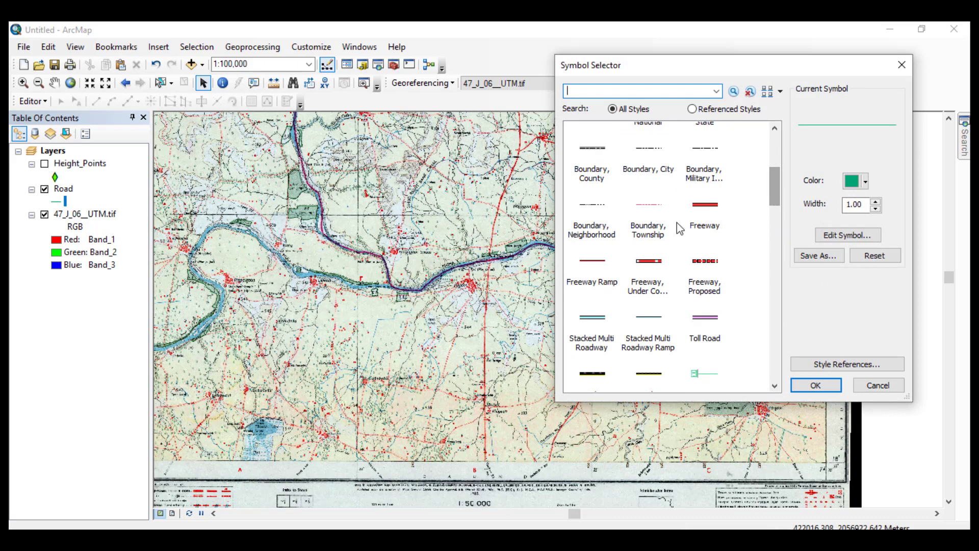
{"action": "left_click", "coordinate": [698, 215]}
{"action": "left_click", "coordinate": [865, 181]}
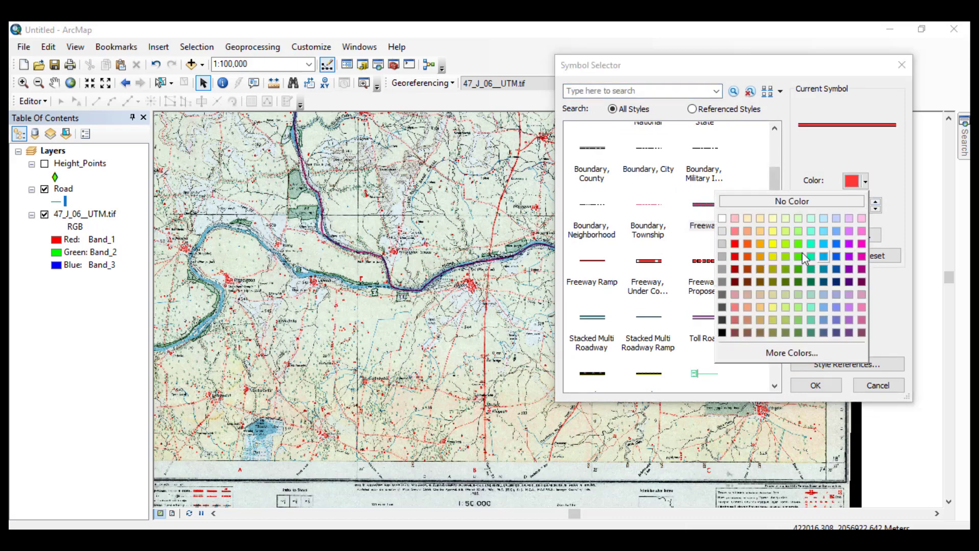
{"action": "left_click", "coordinate": [798, 244]}
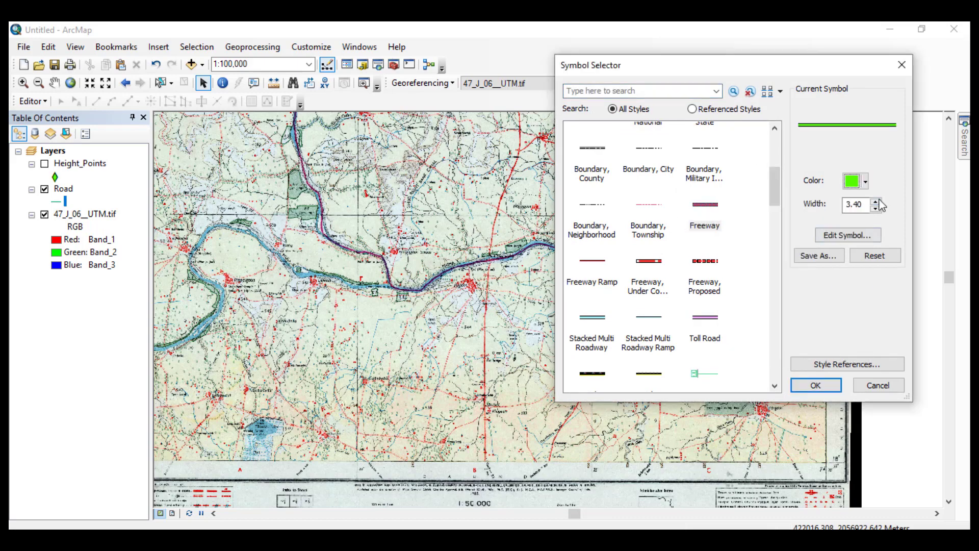
{"action": "left_click", "coordinate": [815, 386]}
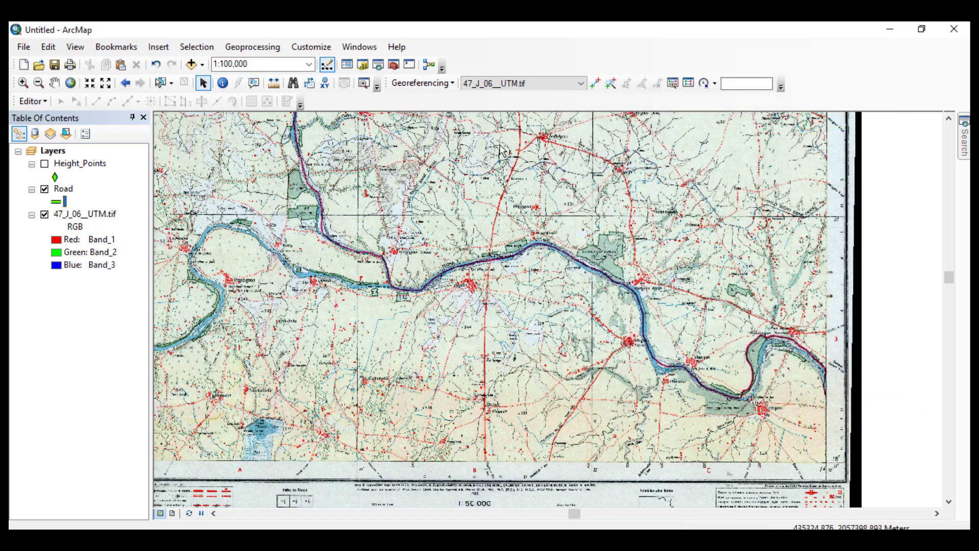
Start an edit session and turn on the Height_Points layer.
{"action": "left_click", "coordinate": [32, 101]}
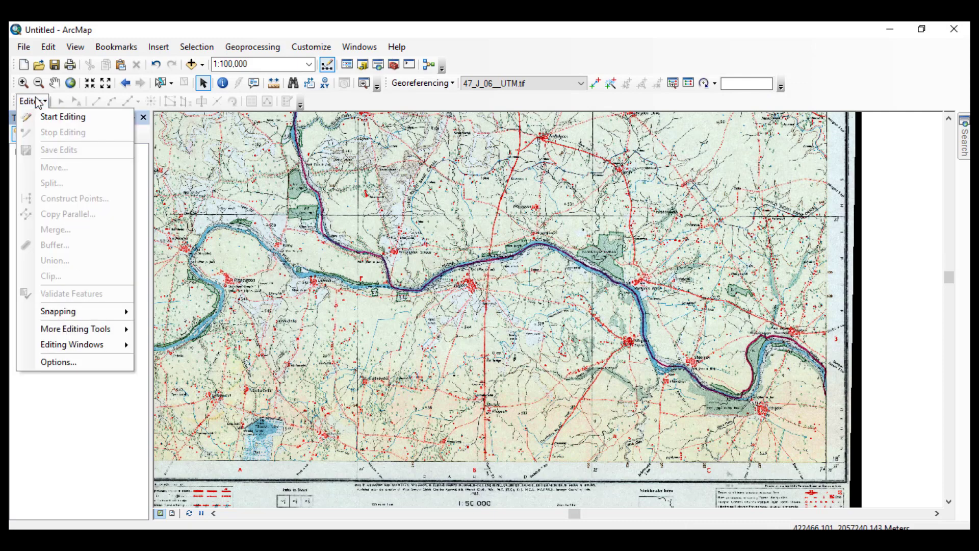
{"action": "left_click", "coordinate": [63, 116]}
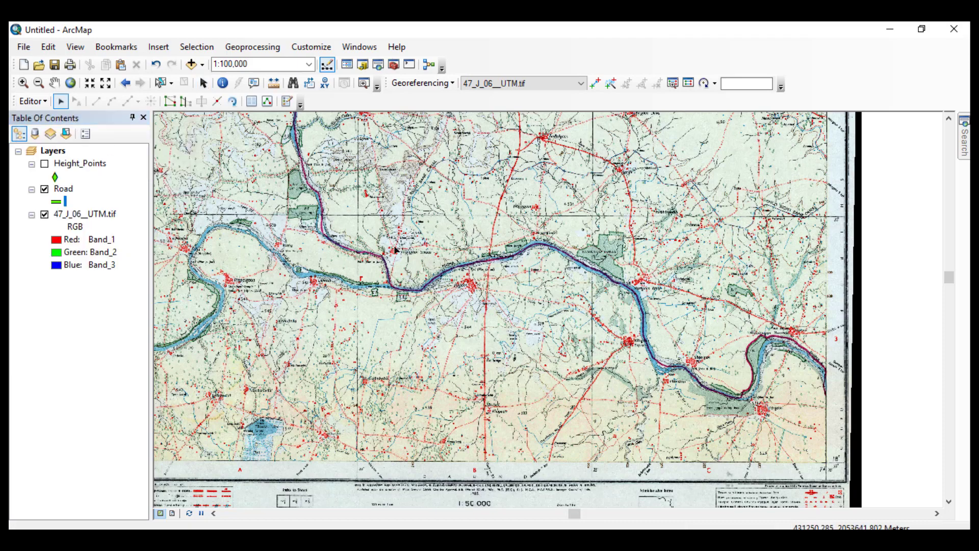
{"action": "left_click", "coordinate": [45, 163]}
Examine the roads on the toposheet around Khopodi, Handalwadi and the lower map border.
{"action": "scroll", "coordinate": [415, 257], "scroll_direction": "down", "scroll_amount": 2}
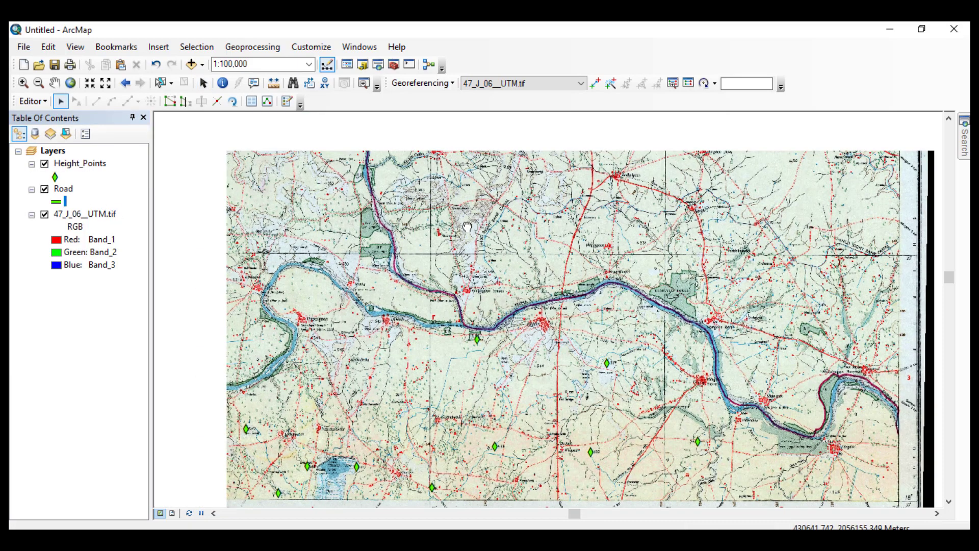
{"action": "scroll", "coordinate": [469, 329], "scroll_direction": "up", "scroll_amount": 5}
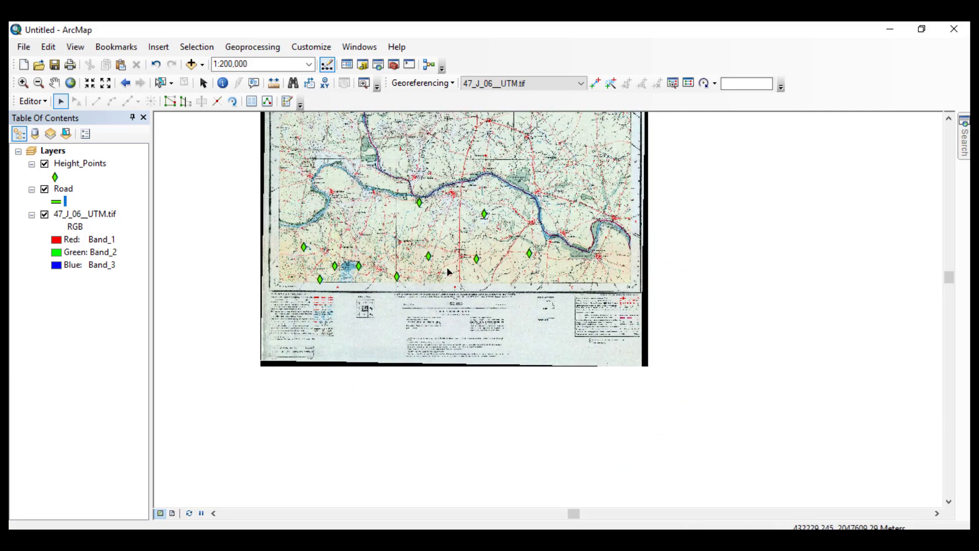
{"action": "scroll", "coordinate": [531, 272], "scroll_direction": "up", "scroll_amount": 4}
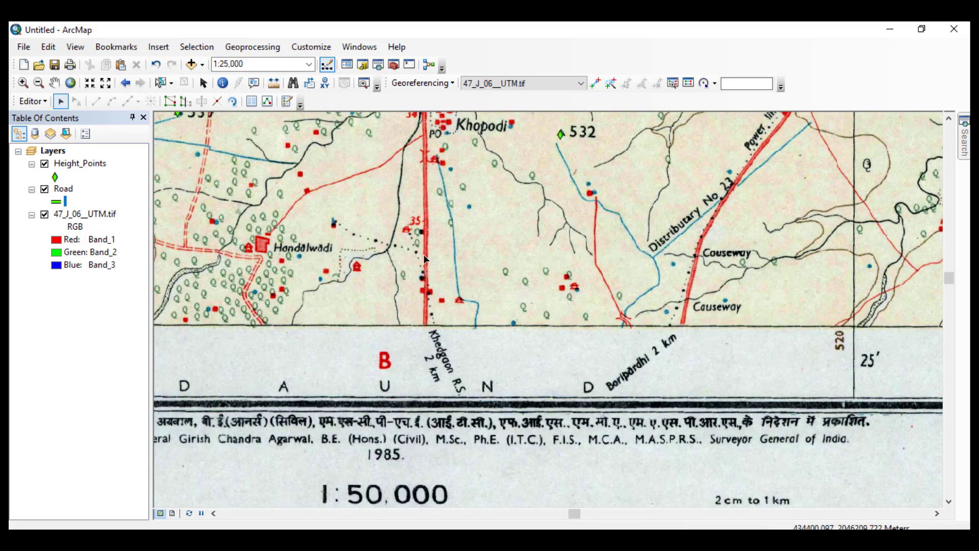
{"action": "left_click_drag", "start_coordinate": [424, 254], "coordinate": [427, 234]}
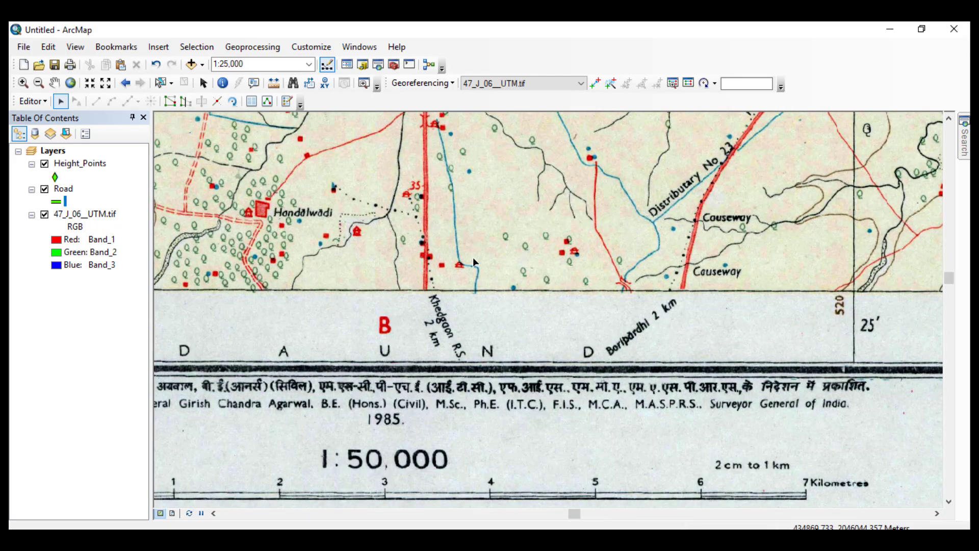
{"action": "left_click_drag", "start_coordinate": [531, 222], "coordinate": [585, 314]}
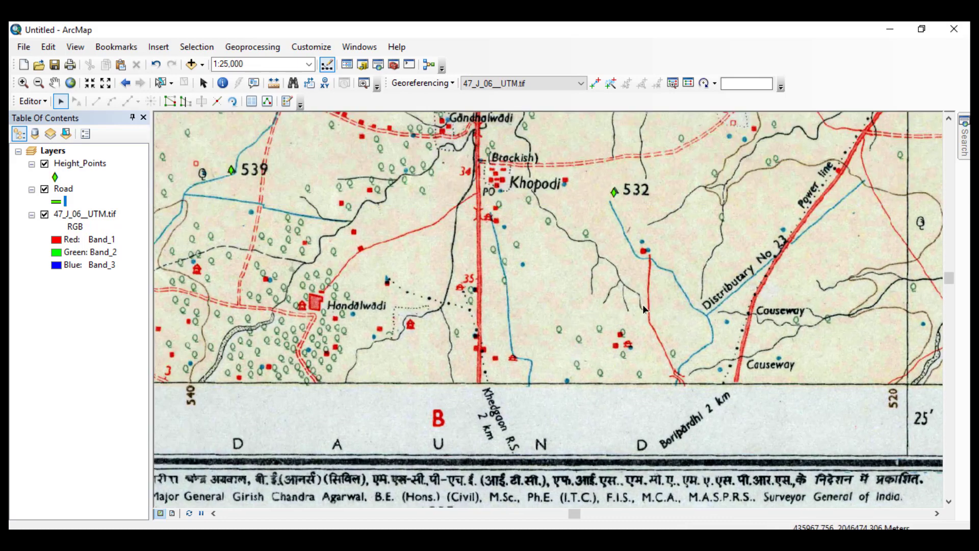
{"action": "left_click_drag", "start_coordinate": [642, 306], "coordinate": [672, 274]}
{"action": "mouse_move", "coordinate": [568, 213]}
{"action": "left_mouse_down"}
{"action": "mouse_move", "coordinate": [674, 275]}
{"action": "mouse_move", "coordinate": [559, 218]}
{"action": "left_mouse_up"}
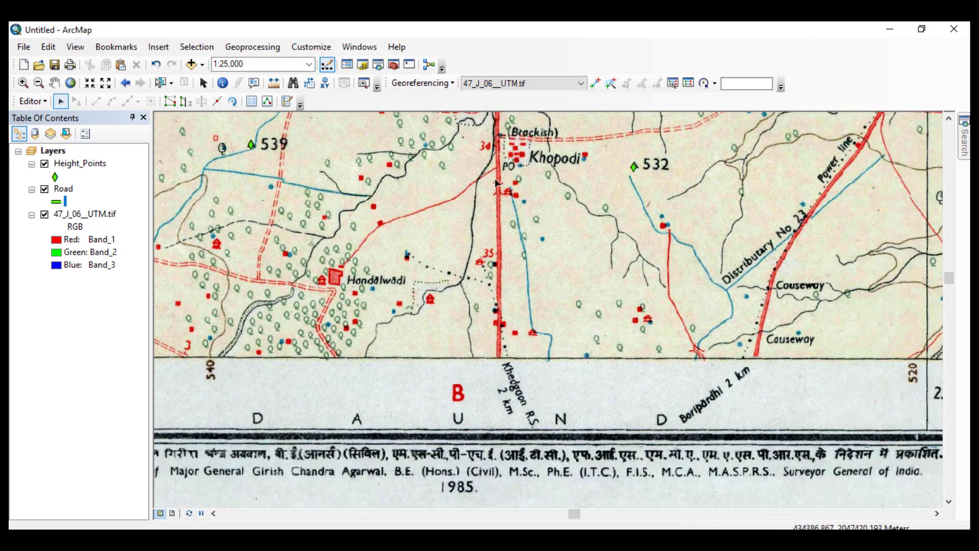
{"action": "left_click_drag", "start_coordinate": [499, 207], "coordinate": [500, 317]}
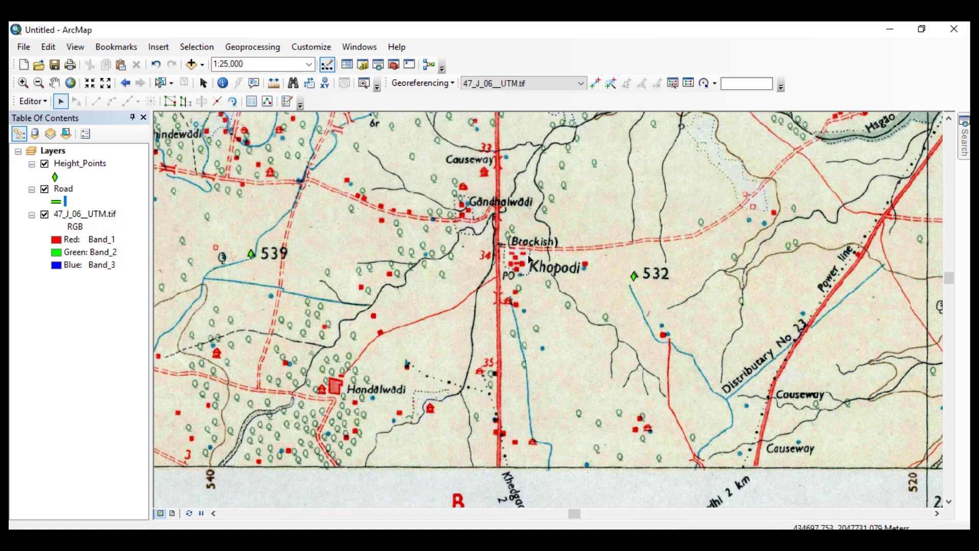
{"action": "left_click_drag", "start_coordinate": [497, 263], "coordinate": [537, 204]}
{"action": "left_click_drag", "start_coordinate": [533, 123], "coordinate": [534, 289]}
{"action": "left_click_drag", "start_coordinate": [603, 357], "coordinate": [625, 222]}
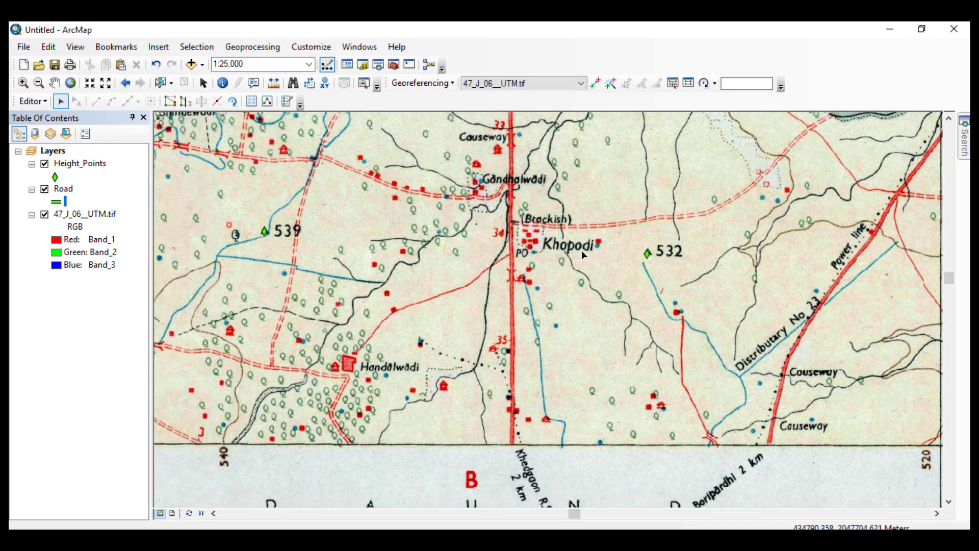
{"action": "left_click_drag", "start_coordinate": [658, 368], "coordinate": [624, 275]}
{"action": "scroll", "coordinate": [543, 273], "scroll_direction": "up", "scroll_amount": 1}
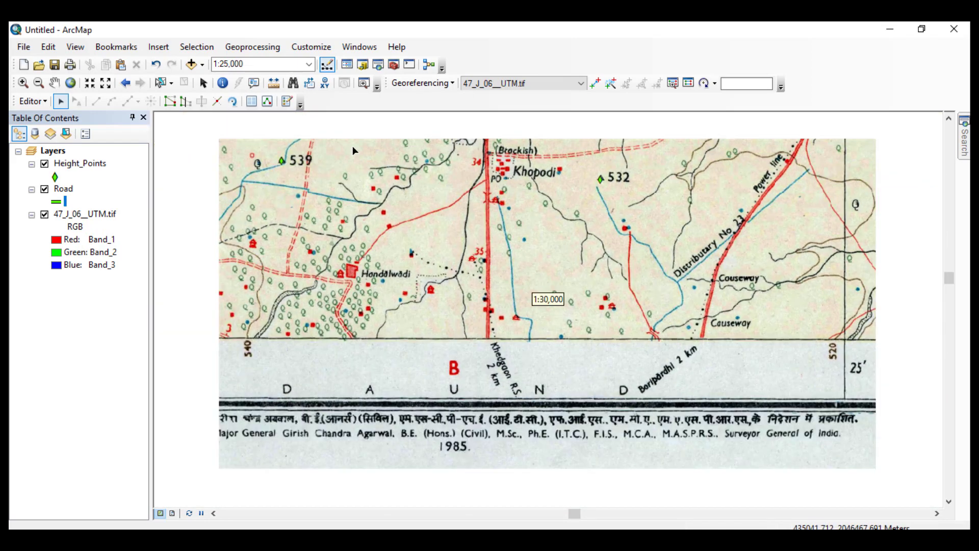
Activate the Road feature template for line construction and close the Create Features window.
{"action": "left_click", "coordinate": [287, 102]}
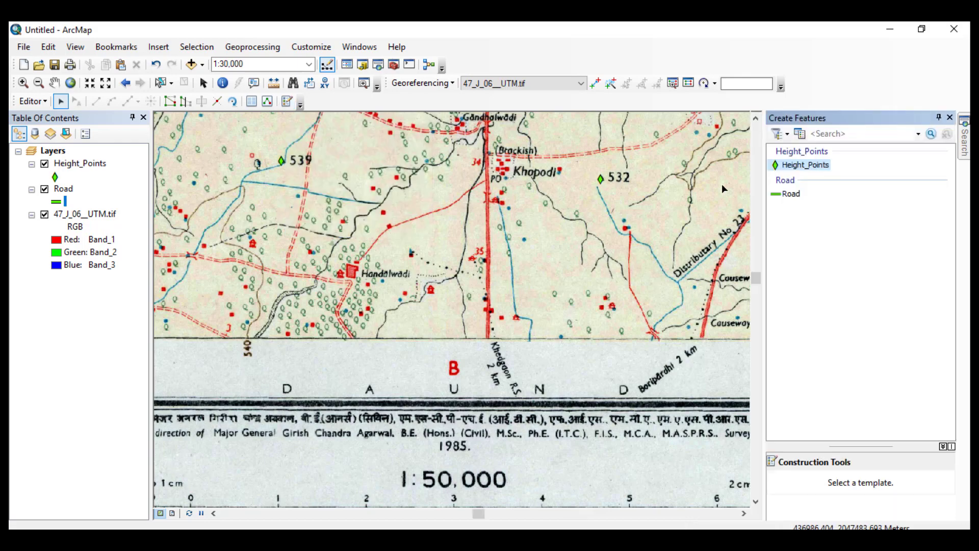
{"action": "left_click", "coordinate": [791, 195]}
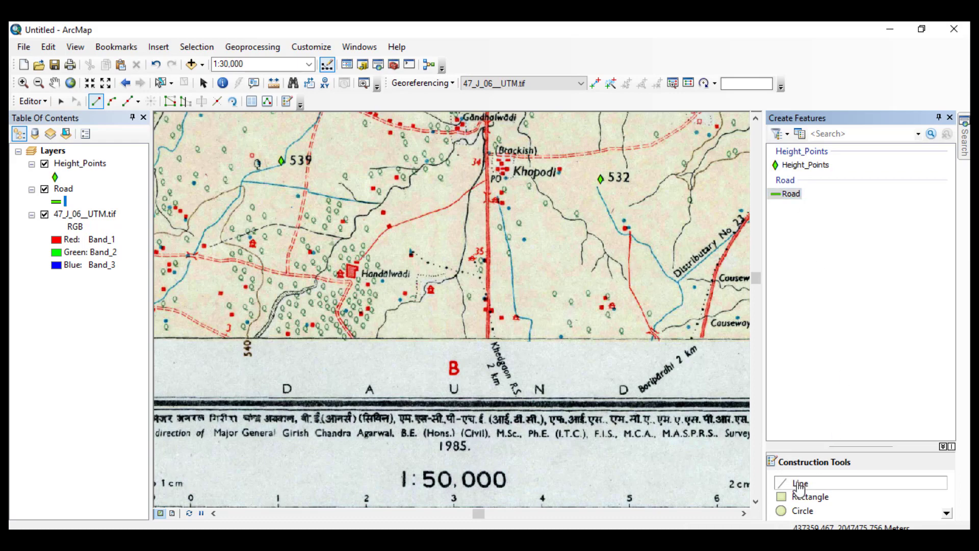
{"action": "left_click", "coordinate": [949, 120]}
{"action": "scroll", "coordinate": [478, 322], "scroll_direction": "up", "scroll_amount": 2}
{"action": "scroll", "coordinate": [482, 324], "scroll_direction": "up", "scroll_amount": 5}
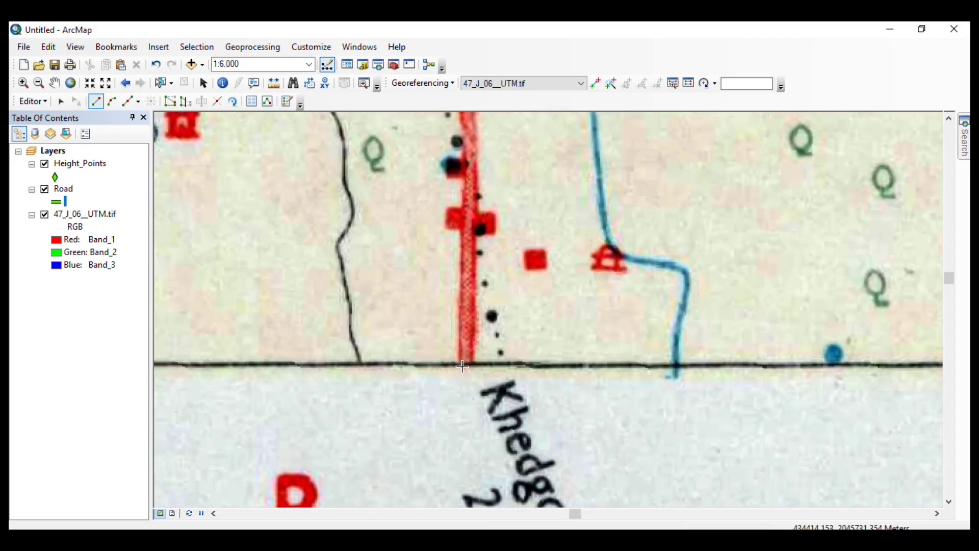
Digitize the first about 860 m of the double red road from the lower map border near the Khedgaon label towards kilometre mark 35.
{"action": "left_click", "coordinate": [467, 363]}
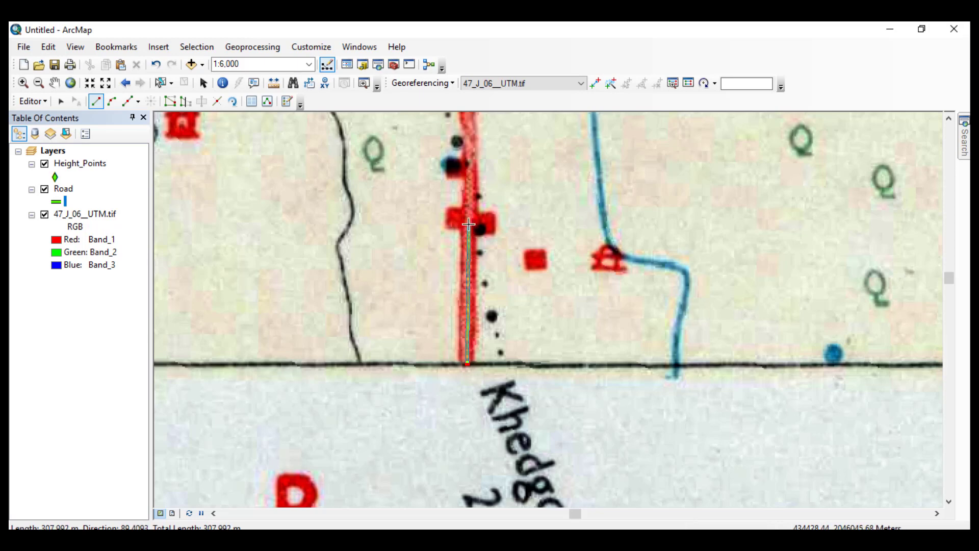
{"action": "left_click", "coordinate": [468, 218]}
{"action": "left_click_drag", "start_coordinate": [467, 176], "coordinate": [464, 341]}
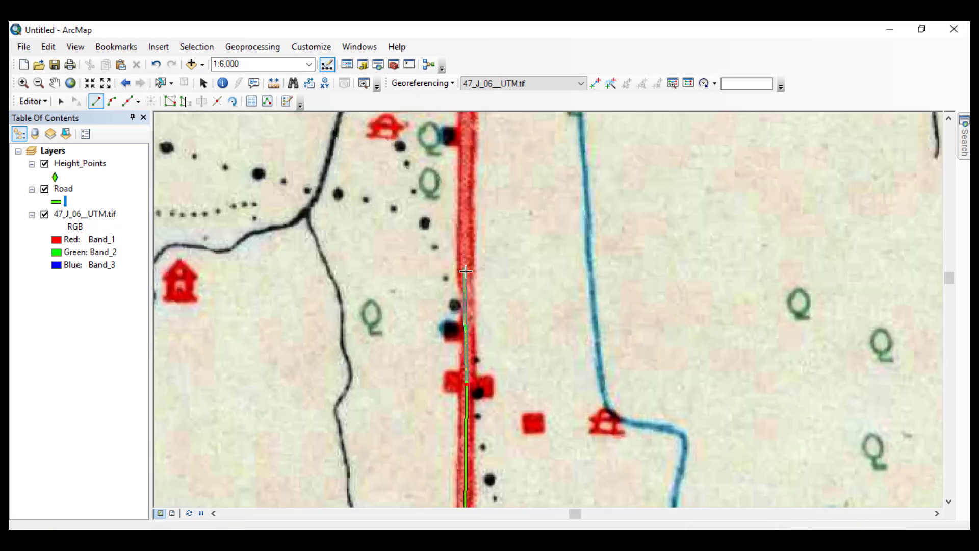
{"action": "left_click", "coordinate": [470, 298]}
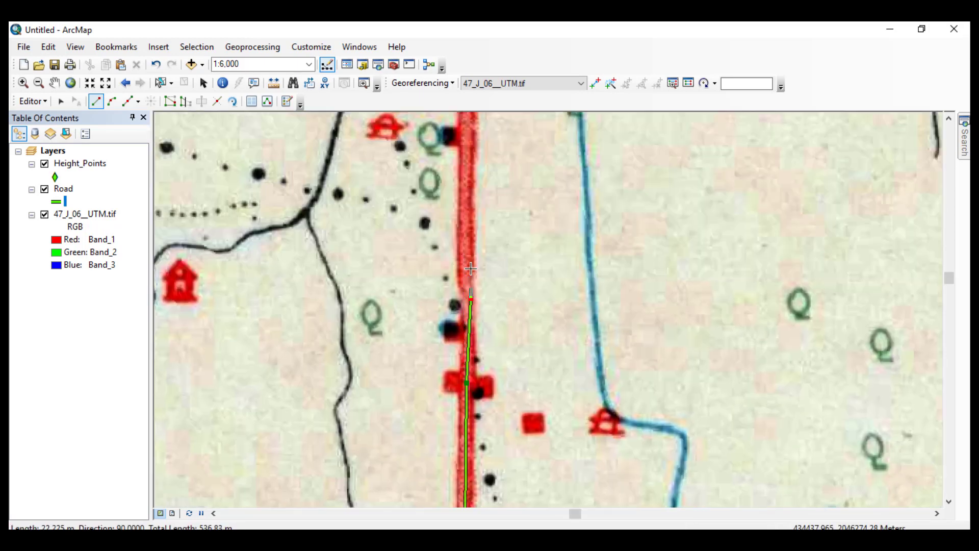
{"action": "left_click", "coordinate": [467, 214]}
{"action": "double_click", "coordinate": [465, 145]}
Continue the road line north past kilometre mark 35 to just below mark 34 beside Khopodi, about 1.95 km in total.
{"action": "left_click_drag", "start_coordinate": [466, 145], "coordinate": [465, 421]}
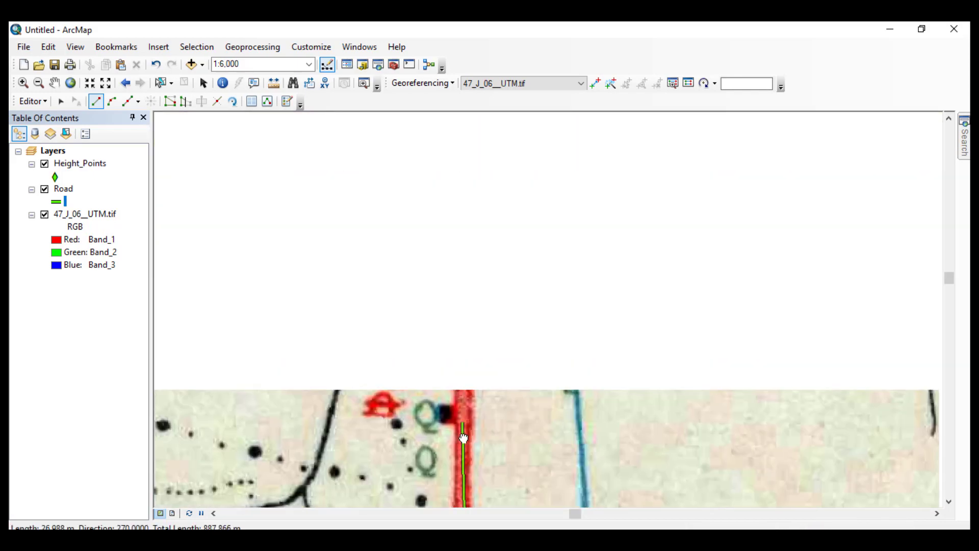
{"action": "left_click", "coordinate": [463, 372]}
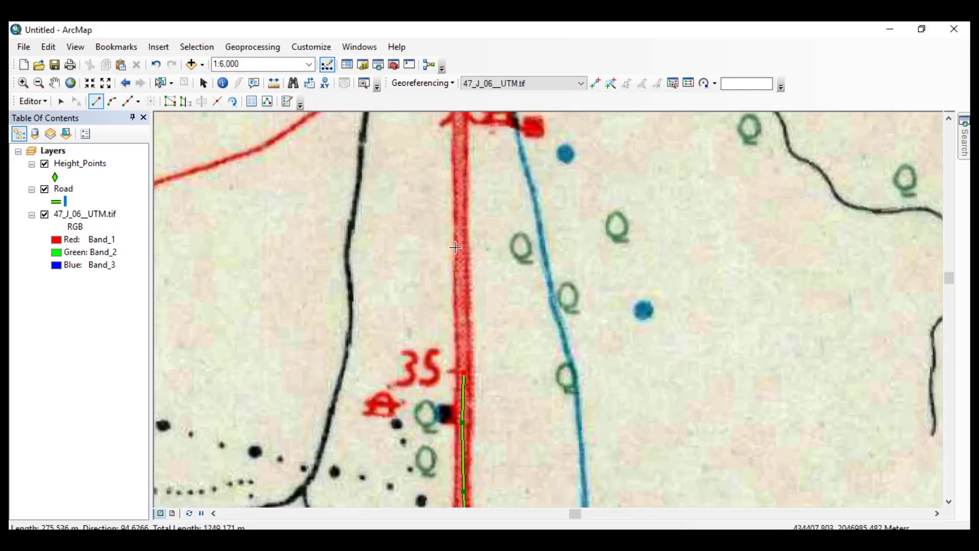
{"action": "left_click", "coordinate": [460, 251]}
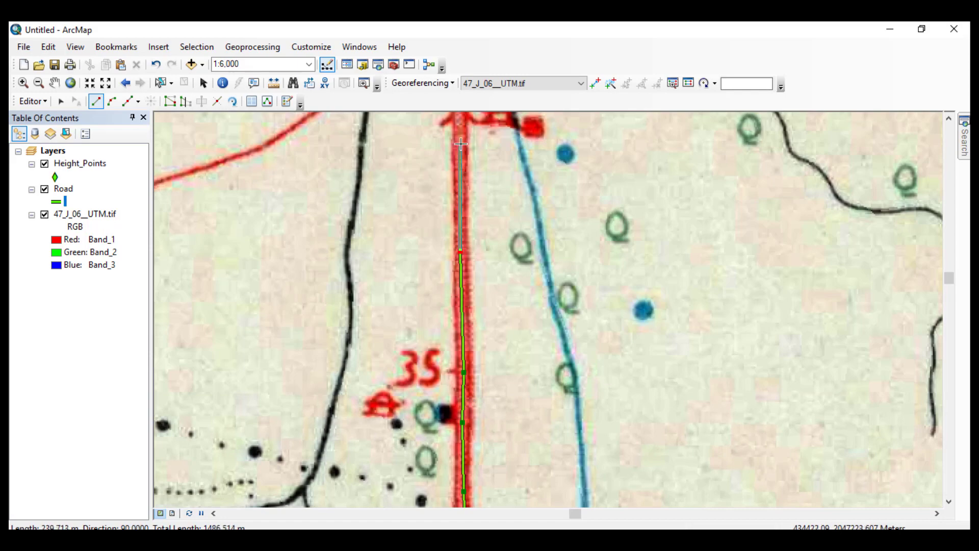
{"action": "left_click", "coordinate": [462, 143]}
{"action": "left_click_drag", "start_coordinate": [458, 147], "coordinate": [452, 448]}
{"action": "left_click", "coordinate": [458, 395]}
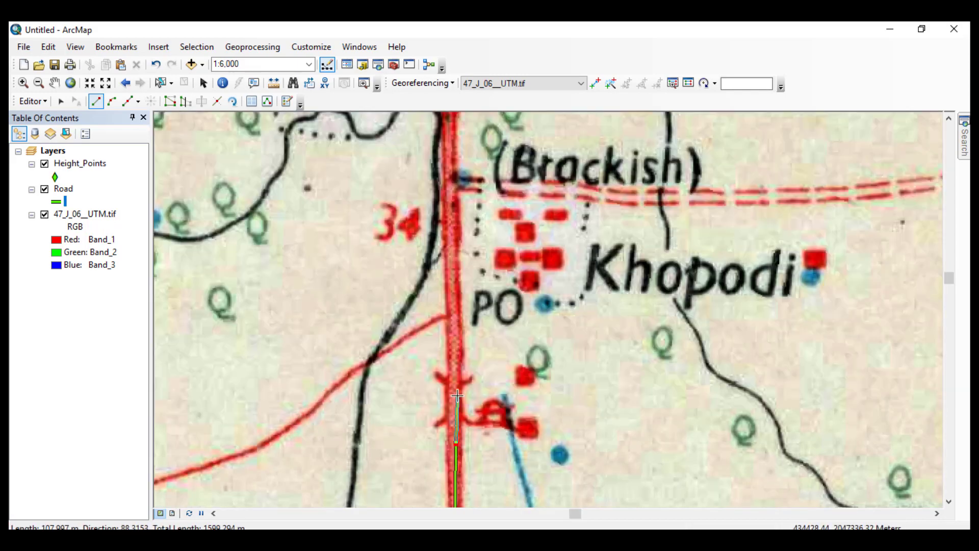
{"action": "left_click", "coordinate": [453, 332]}
{"action": "left_click", "coordinate": [450, 245]}
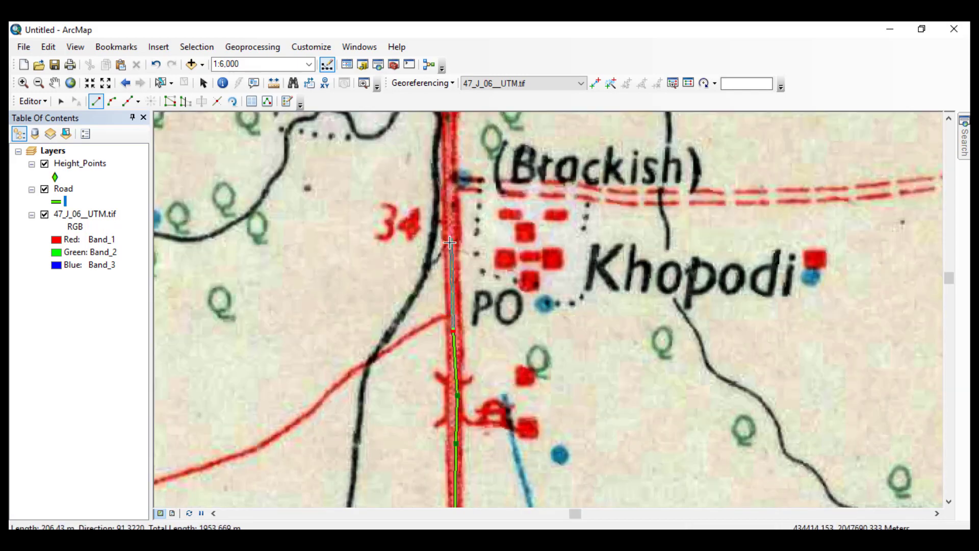
{"action": "left_click", "coordinate": [411, 189]}
{"action": "left_click_drag", "start_coordinate": [411, 190], "coordinate": [475, 337]}
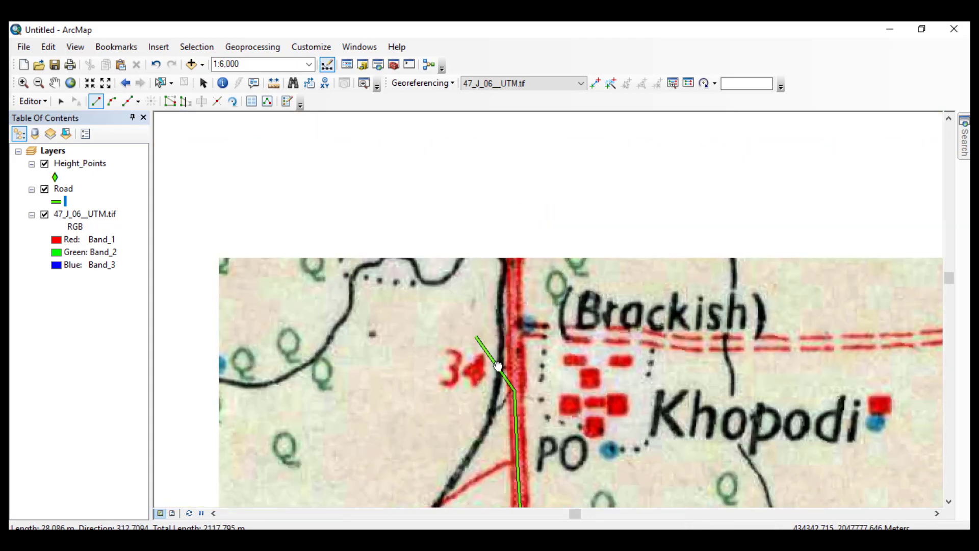
{"action": "left_click", "coordinate": [461, 331]}
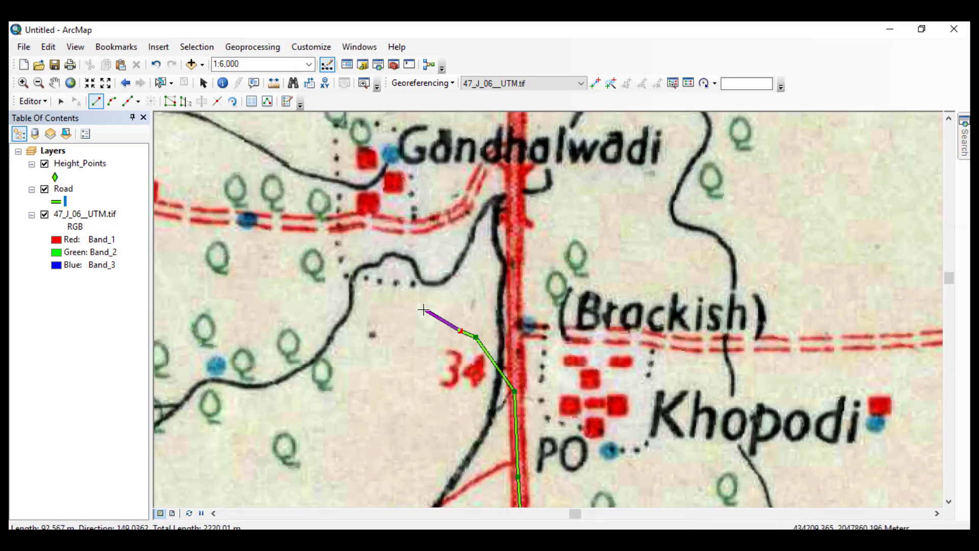
{"action": "left_click", "coordinate": [377, 293]}
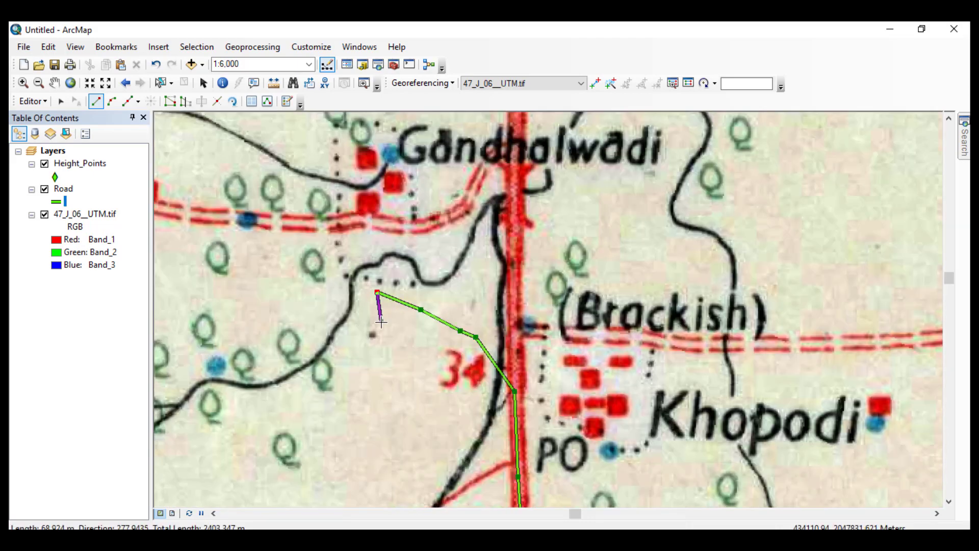
{"action": "key", "text": "ctrl+z"}
{"action": "key", "text": "ctrl+z"}
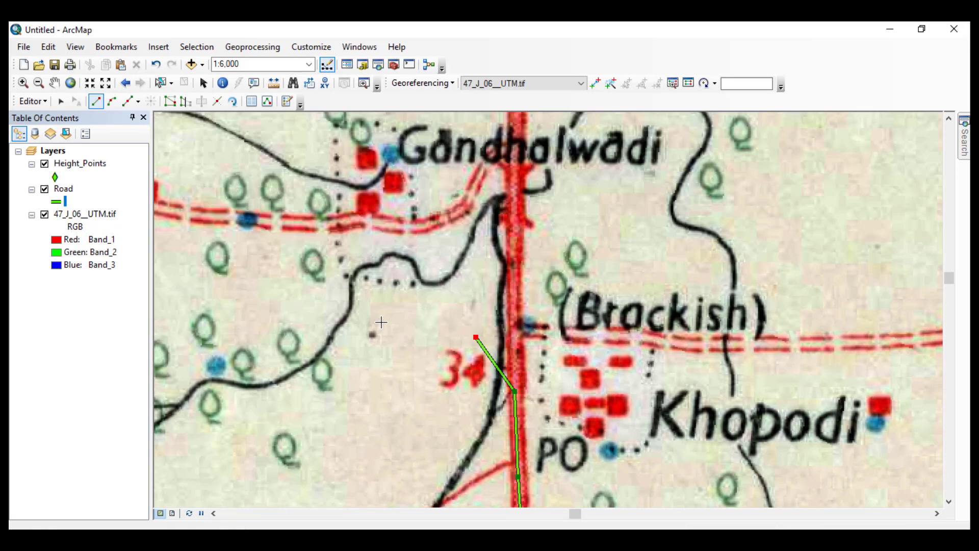
{"action": "key", "text": "ctrl+z"}
Continue the road line north from below mark 34 past Gandhalwadi to the Causeway near mark 33, about 2.9 km in total.
{"action": "left_click", "coordinate": [516, 349]}
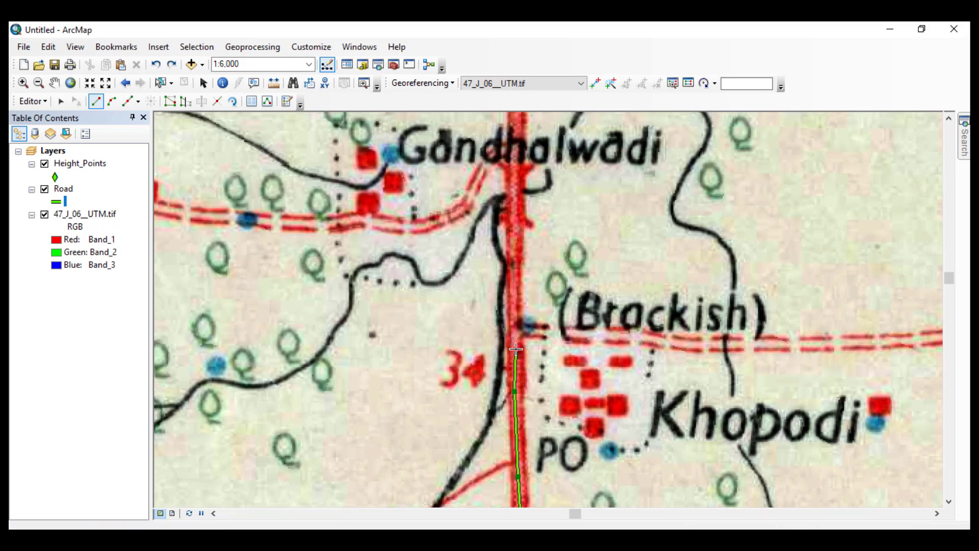
{"action": "left_click", "coordinate": [517, 315]}
{"action": "left_click", "coordinate": [516, 234]}
{"action": "left_click", "coordinate": [516, 162]}
{"action": "left_click_drag", "start_coordinate": [516, 196], "coordinate": [512, 440]}
{"action": "left_click", "coordinate": [514, 278]}
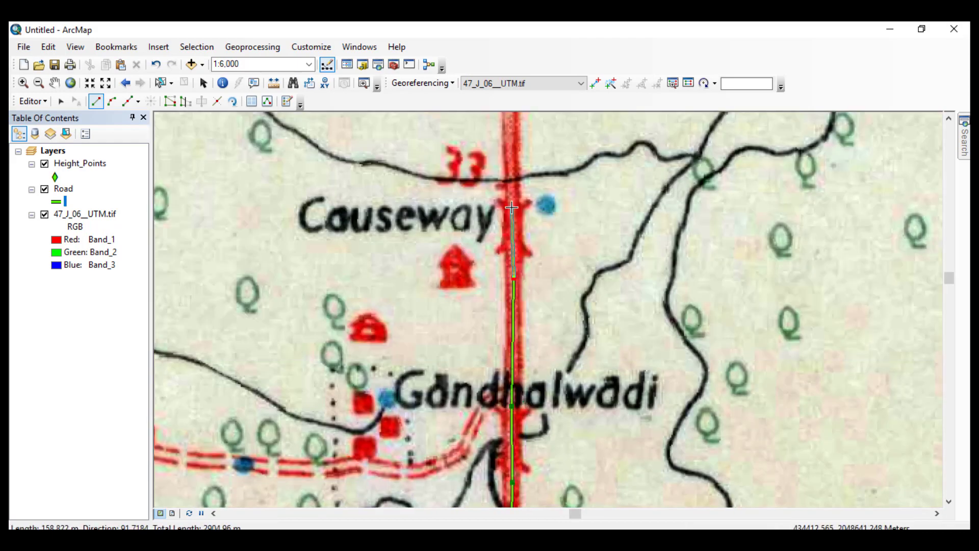
{"action": "left_click", "coordinate": [511, 207]}
Extend the road line north from the Causeway past marks 33 and 32 to just above mark 31, about 5.19 km in total.
{"action": "left_click_drag", "start_coordinate": [512, 207], "coordinate": [502, 410]}
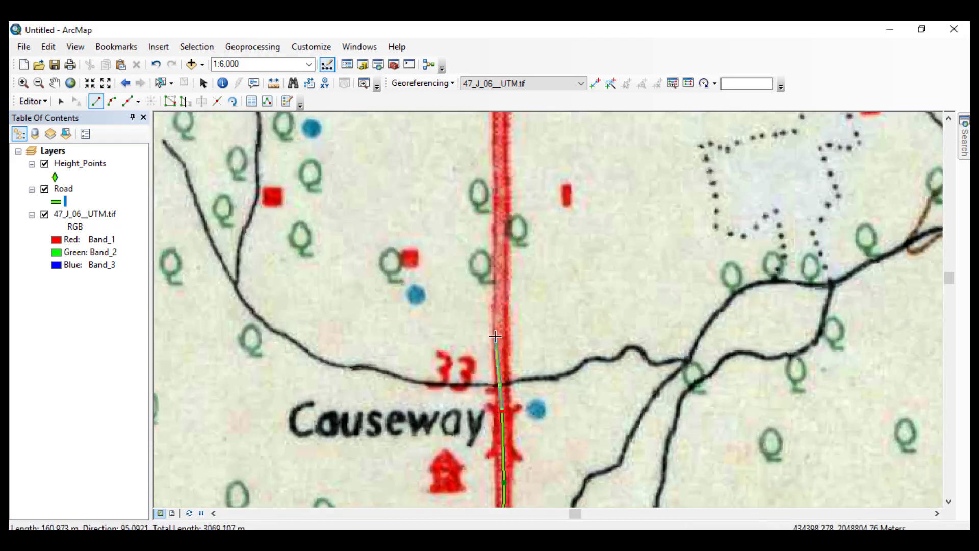
{"action": "left_click", "coordinate": [501, 280]}
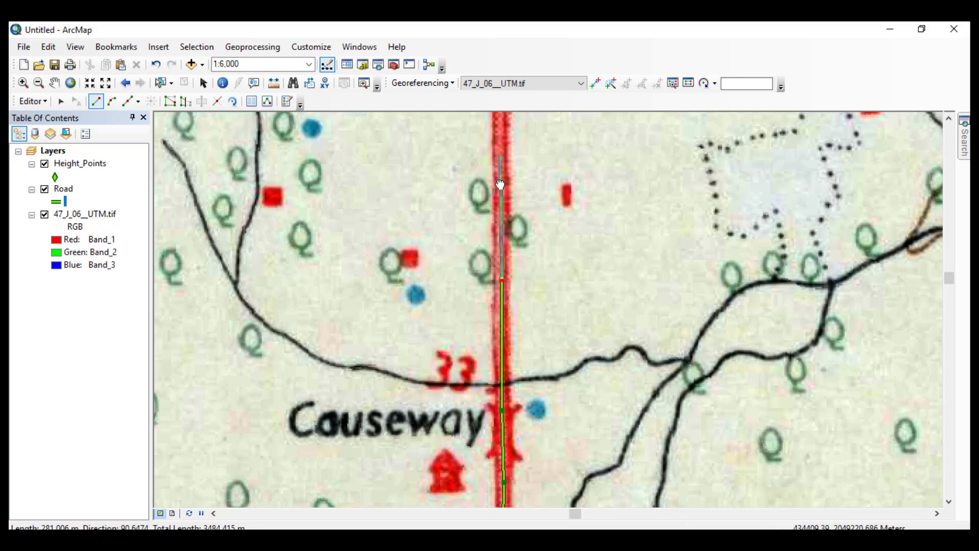
{"action": "left_click_drag", "start_coordinate": [501, 185], "coordinate": [485, 480]}
{"action": "left_click", "coordinate": [487, 334]}
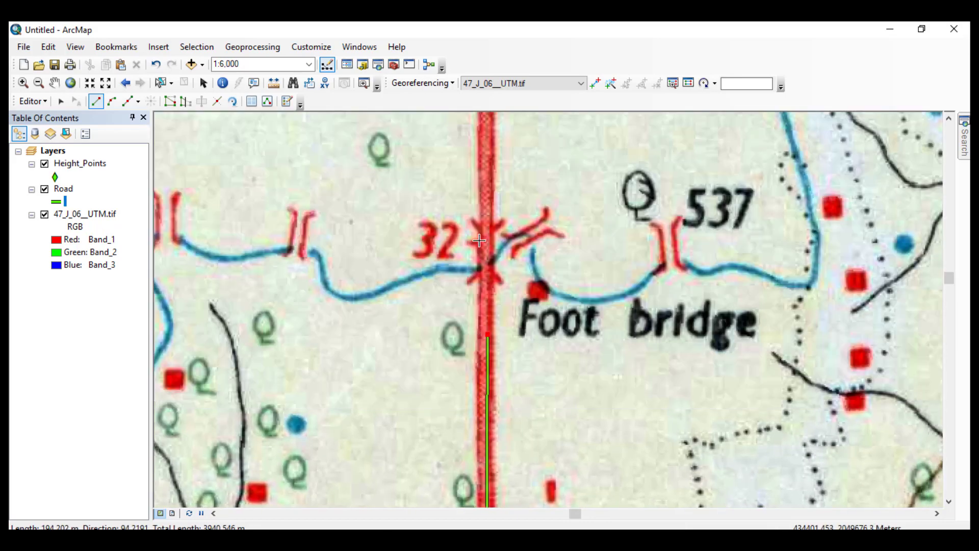
{"action": "left_click", "coordinate": [487, 164]}
{"action": "left_click_drag", "start_coordinate": [513, 164], "coordinate": [493, 440]}
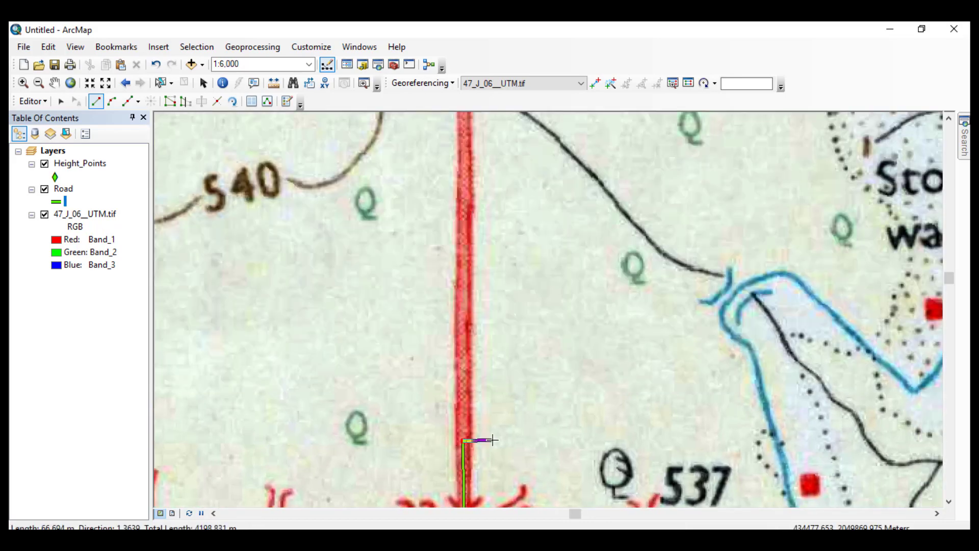
{"action": "left_click", "coordinate": [465, 161]}
{"action": "left_click_drag", "start_coordinate": [465, 160], "coordinate": [459, 497]}
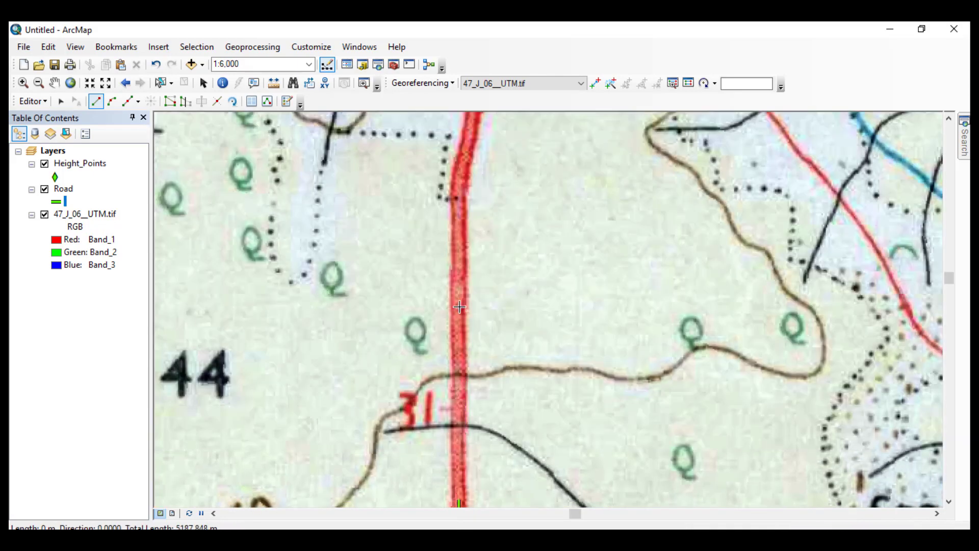
Trace the road's bend through Open scrub past mark 30 and finish the line at the dashed double road crossing east of Pargaon.
{"action": "scroll", "coordinate": [456, 343], "scroll_direction": "down", "scroll_amount": 3}
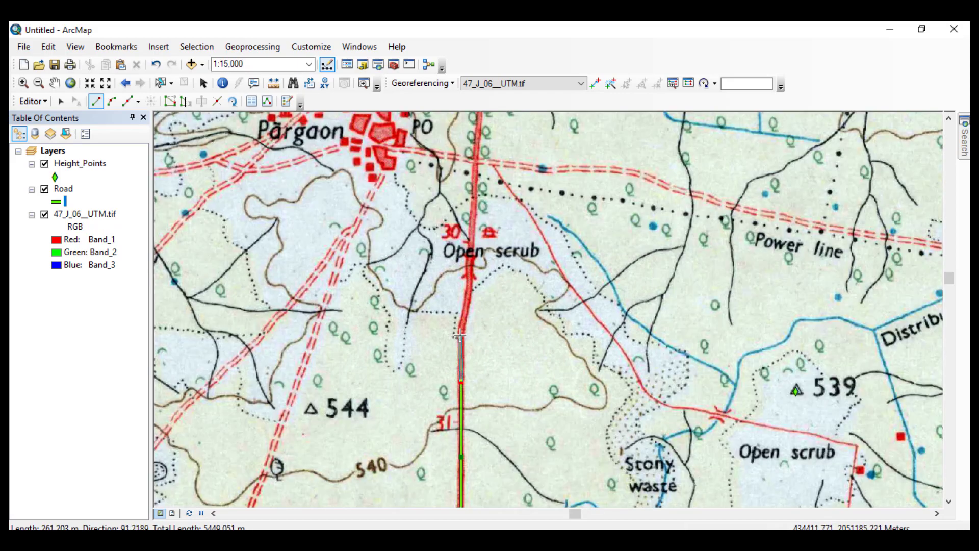
{"action": "left_click", "coordinate": [461, 334]}
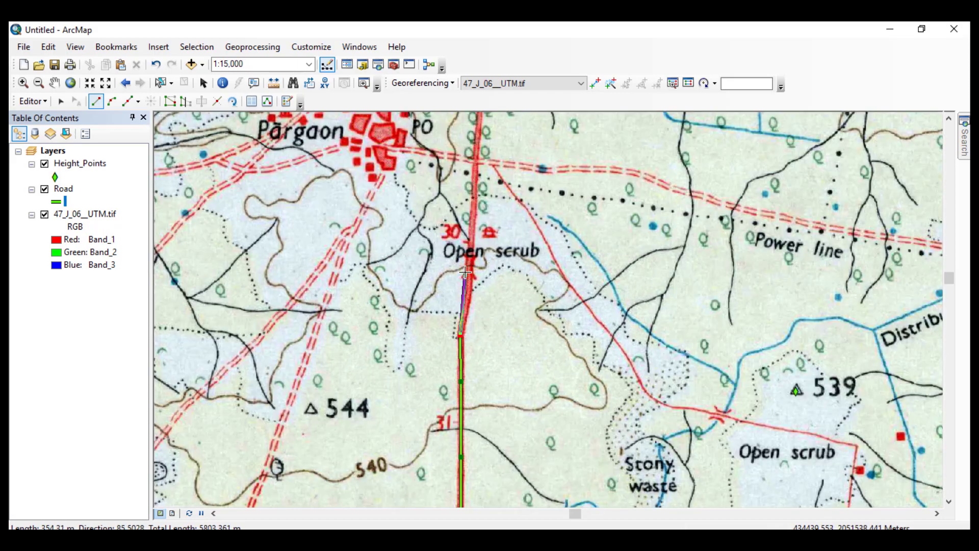
{"action": "scroll", "coordinate": [465, 276], "scroll_direction": "up", "scroll_amount": 3}
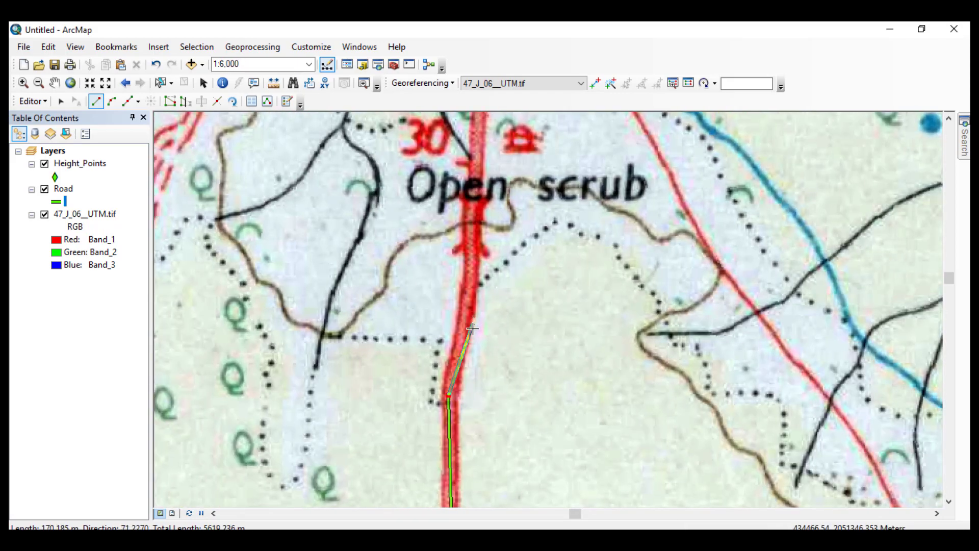
{"action": "left_click_drag", "start_coordinate": [472, 329], "coordinate": [453, 397]}
{"action": "left_click", "coordinate": [447, 381]}
{"action": "left_click", "coordinate": [453, 346]}
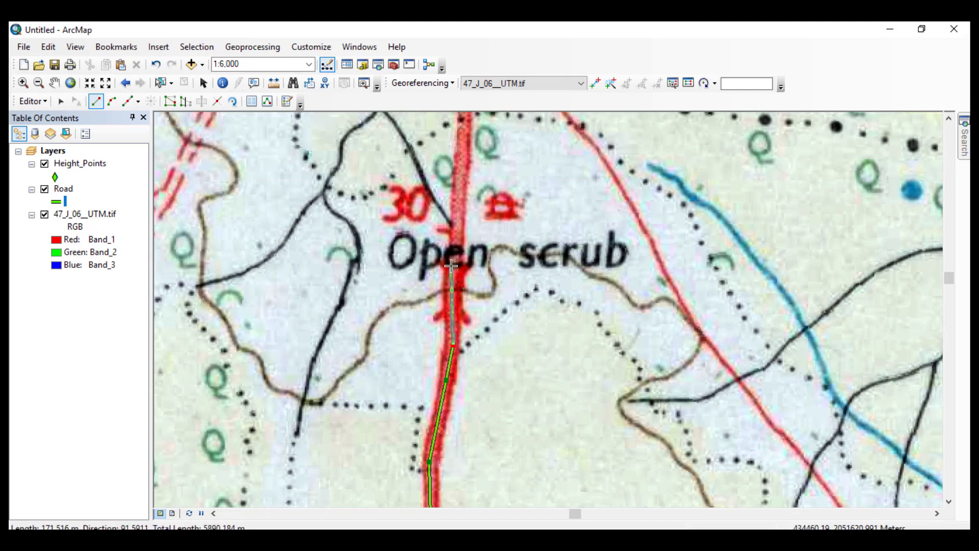
{"action": "left_click", "coordinate": [451, 257]}
{"action": "left_click", "coordinate": [463, 153]}
{"action": "left_click_drag", "start_coordinate": [463, 170], "coordinate": [434, 512]}
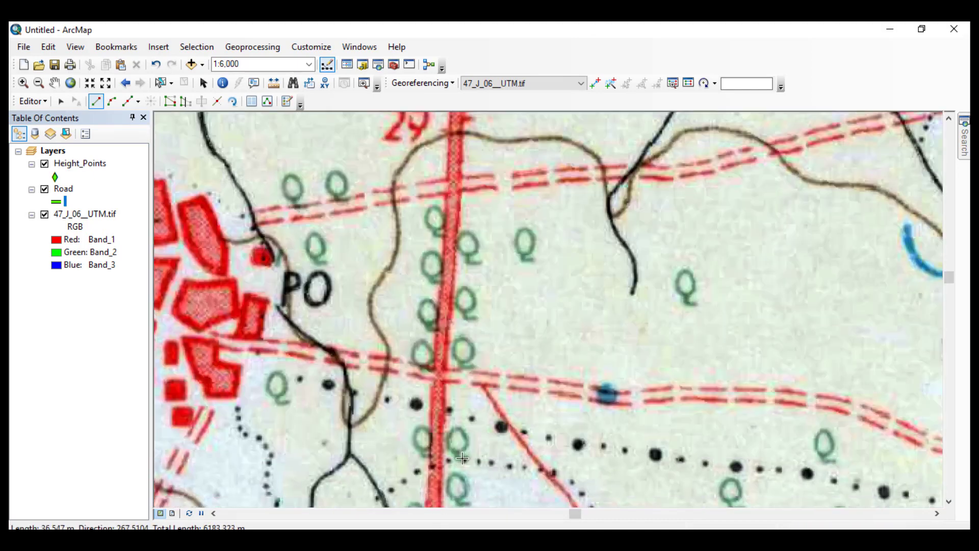
{"action": "double_click", "coordinate": [441, 375]}
Review the finished road line along its length and examine where the thin red side road meets it southwest of Khopodi.
{"action": "scroll", "coordinate": [447, 423], "scroll_direction": "up", "scroll_amount": 4}
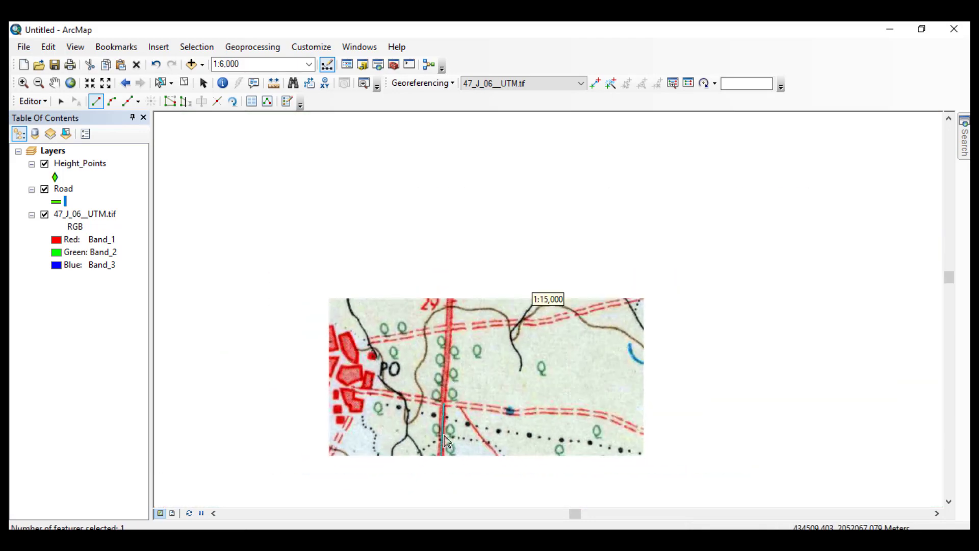
{"action": "left_click_drag", "start_coordinate": [501, 459], "coordinate": [563, 196]}
{"action": "scroll", "coordinate": [540, 356], "scroll_direction": "up", "scroll_amount": 3}
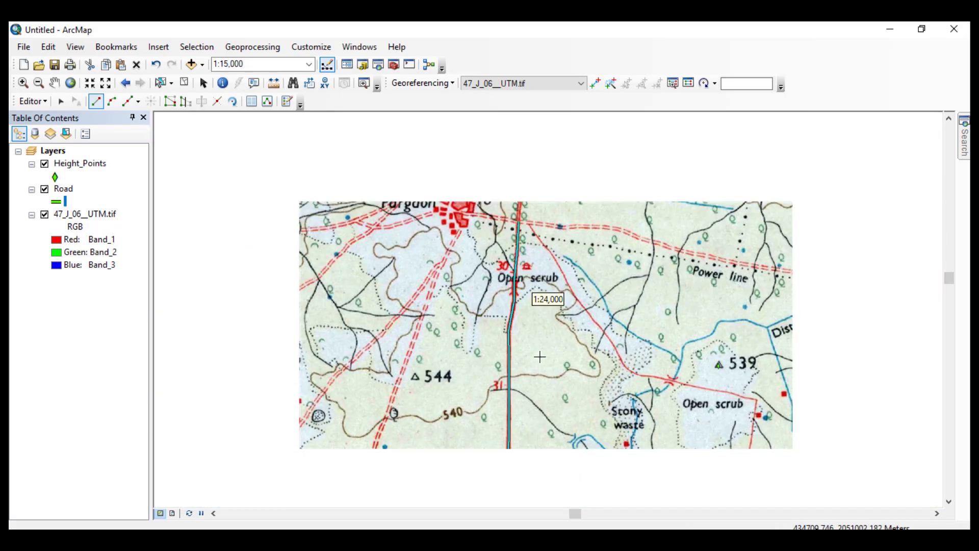
{"action": "scroll", "coordinate": [540, 356], "scroll_direction": "up", "scroll_amount": 1}
{"action": "left_click_drag", "start_coordinate": [547, 391], "coordinate": [488, 228]}
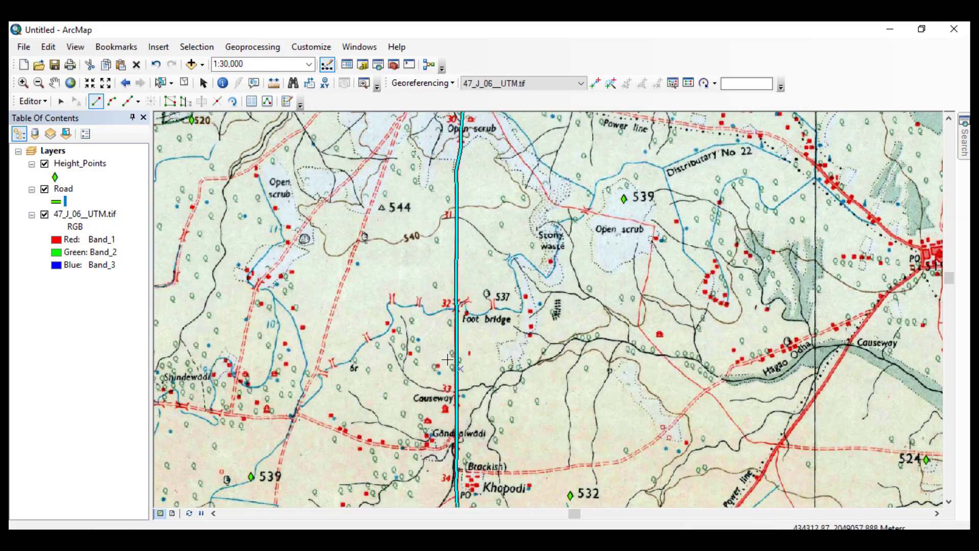
{"action": "left_click_drag", "start_coordinate": [448, 360], "coordinate": [528, 167]}
{"action": "left_click_drag", "start_coordinate": [532, 356], "coordinate": [593, 337]}
{"action": "left_click_drag", "start_coordinate": [608, 289], "coordinate": [563, 517]}
{"action": "left_click_drag", "start_coordinate": [571, 190], "coordinate": [545, 479]}
{"action": "left_click_drag", "start_coordinate": [536, 384], "coordinate": [603, 310]}
{"action": "left_click_drag", "start_coordinate": [586, 448], "coordinate": [541, 188]}
{"action": "left_click_drag", "start_coordinate": [542, 346], "coordinate": [555, 120]}
{"action": "scroll", "coordinate": [553, 291], "scroll_direction": "up", "scroll_amount": 5}
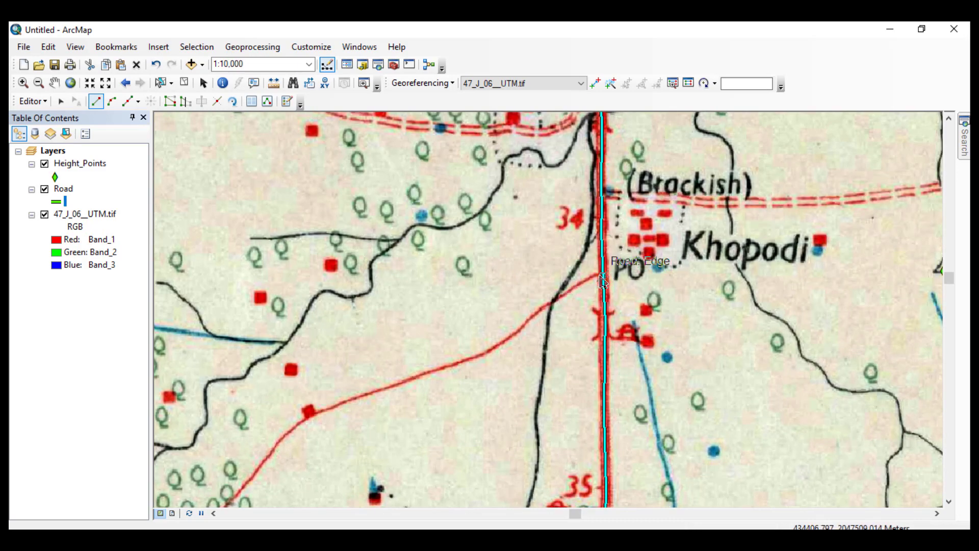
{"action": "scroll", "coordinate": [611, 278], "scroll_direction": "up", "scroll_amount": 3}
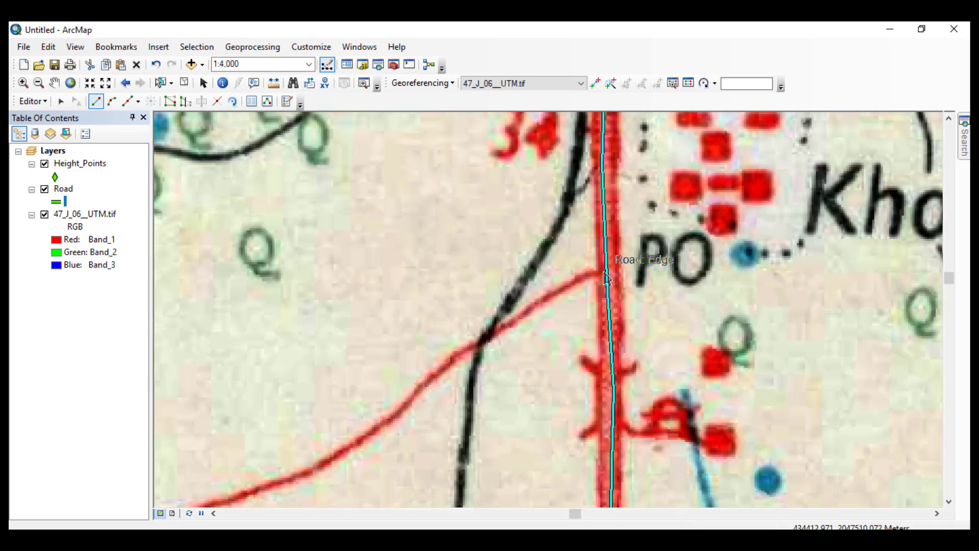
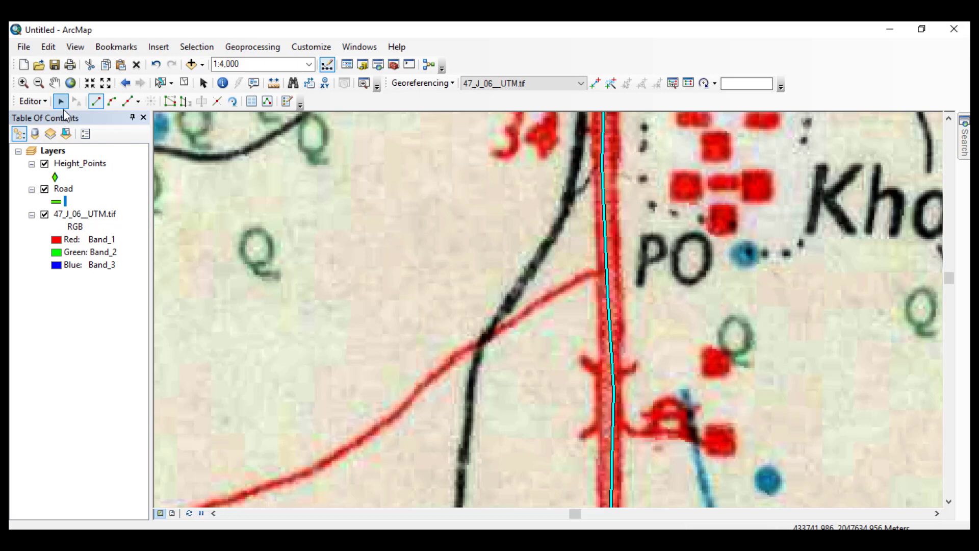
Display the Snapping toolbar and dock it beneath the Georeferencing toolbar.
{"action": "left_click", "coordinate": [35, 102]}
{"action": "mouse_move", "coordinate": [87, 312]}
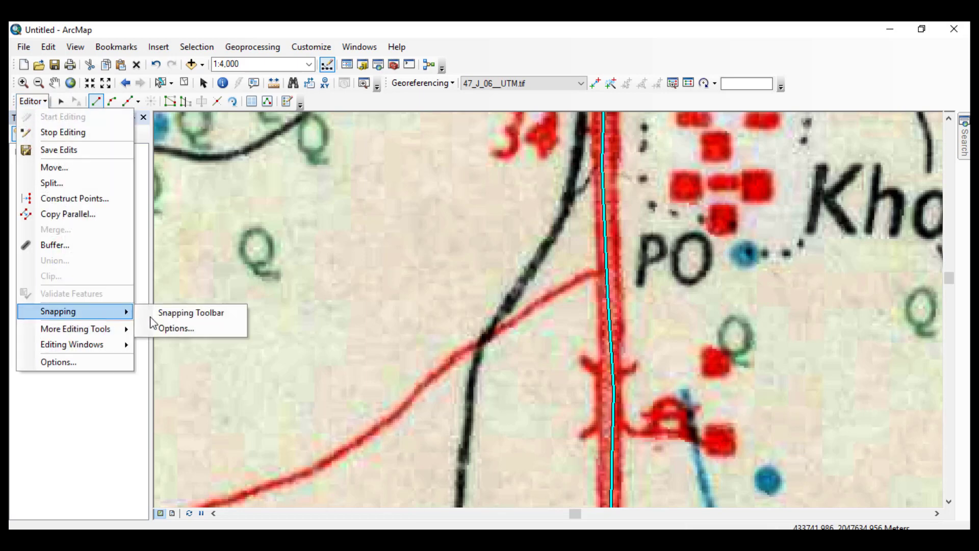
{"action": "left_click", "coordinate": [182, 313]}
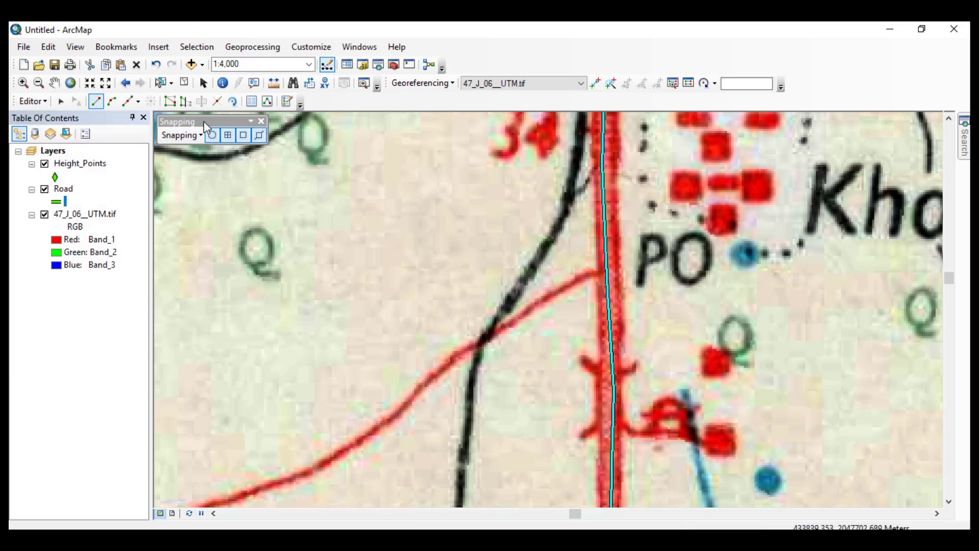
{"action": "left_click_drag", "start_coordinate": [203, 121], "coordinate": [408, 103]}
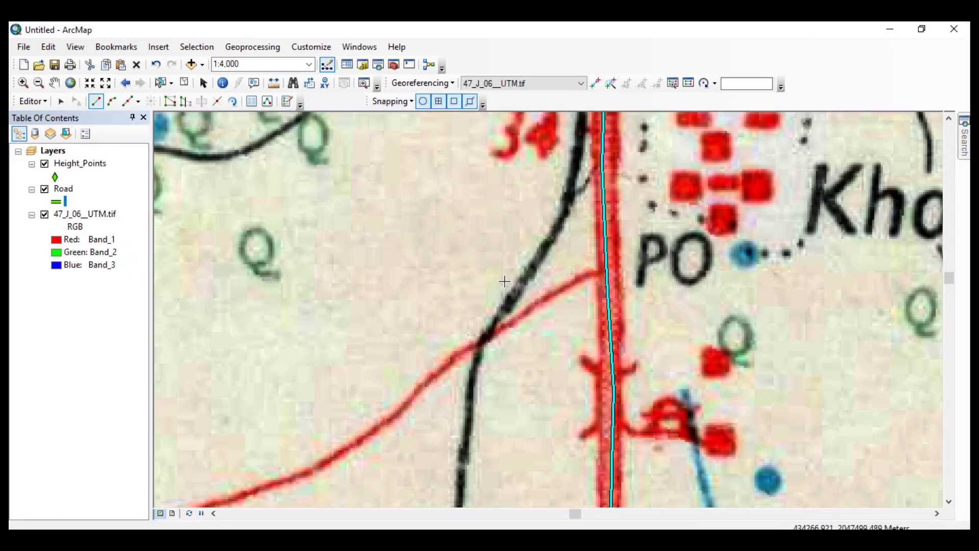
Try to digitize the thin red side road from the main road's edge near Khopodi southwest towards the black track crossing.
{"action": "left_click_drag", "start_coordinate": [526, 290], "coordinate": [441, 243]}
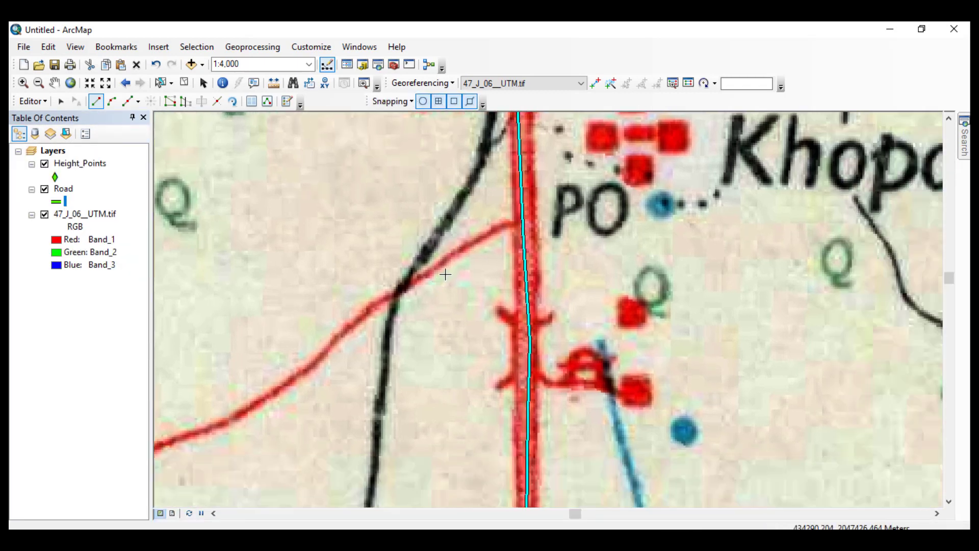
{"action": "scroll", "coordinate": [504, 253], "scroll_direction": "up", "scroll_amount": 2}
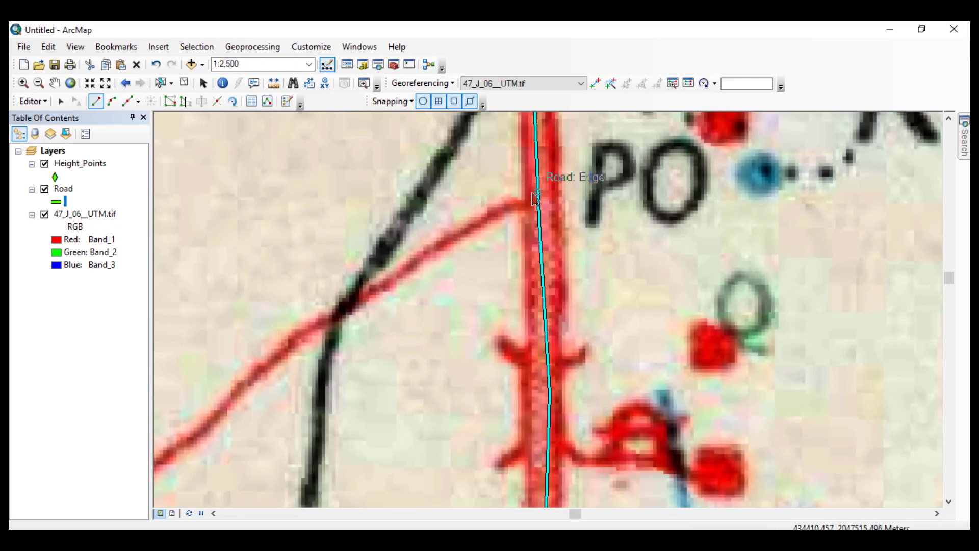
{"action": "left_click", "coordinate": [44, 216]}
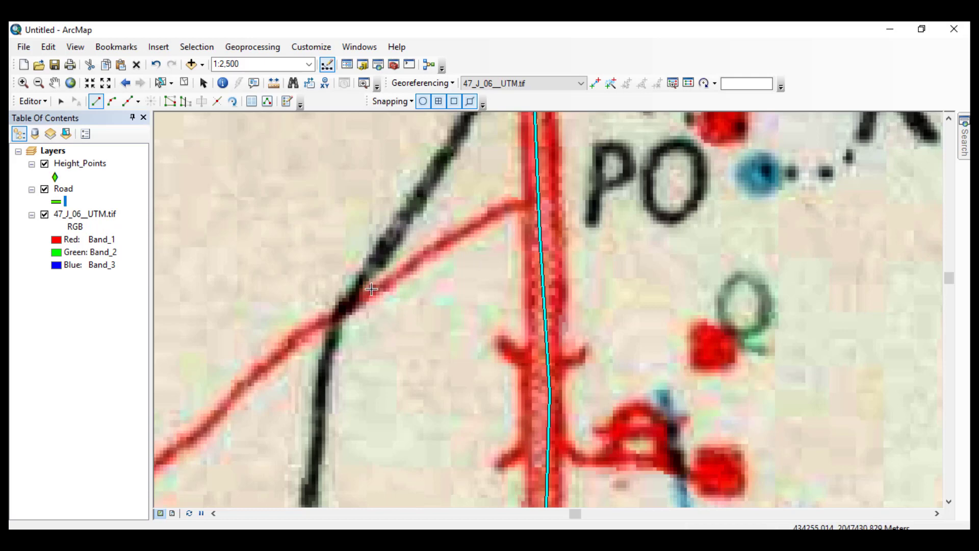
{"action": "left_click", "coordinate": [520, 204]}
{"action": "left_click", "coordinate": [456, 234]}
{"action": "double_click", "coordinate": [383, 281]}
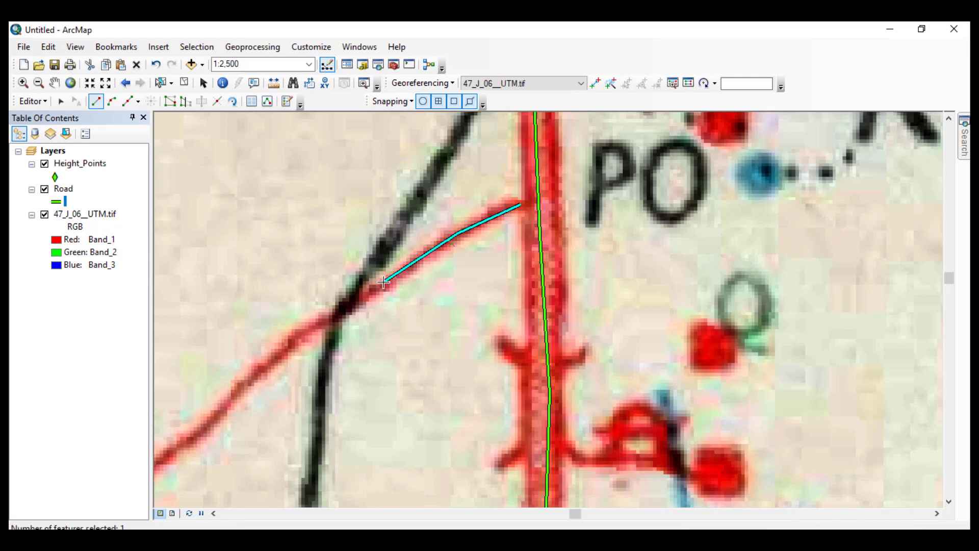
Examine how the trial side road's end meets the main road line, and delete the trial line.
{"action": "scroll", "coordinate": [408, 286], "scroll_direction": "up", "scroll_amount": 5}
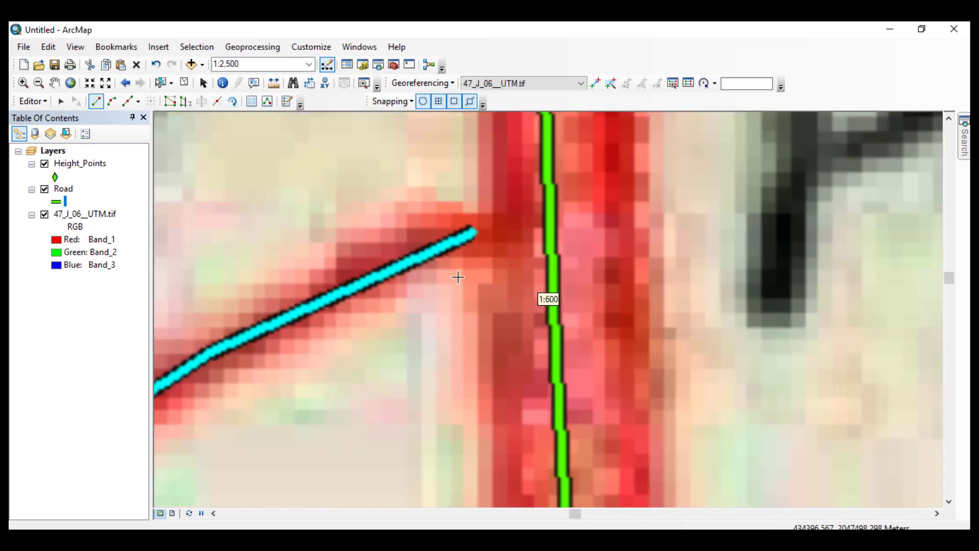
{"action": "scroll", "coordinate": [458, 276], "scroll_direction": "up", "scroll_amount": 1}
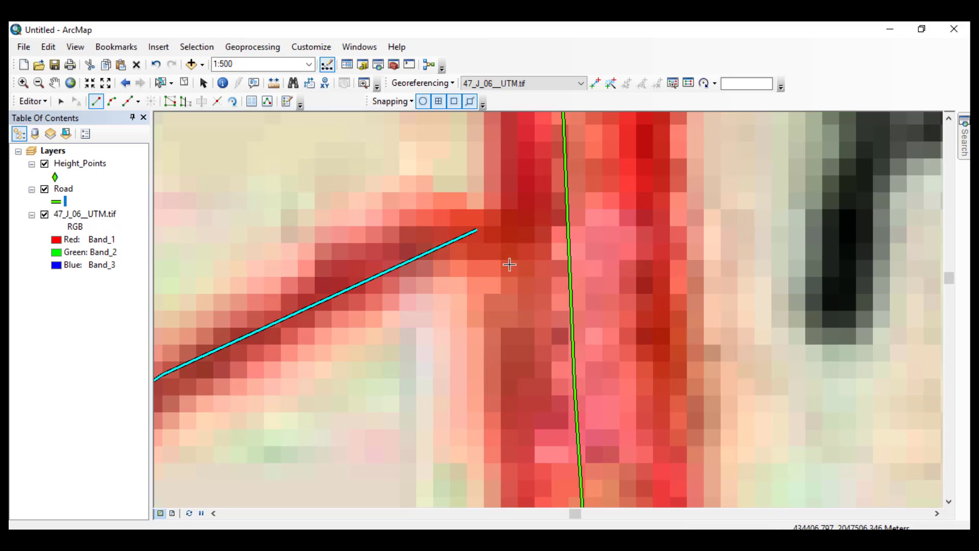
{"action": "left_click_drag", "start_coordinate": [545, 250], "coordinate": [551, 327]}
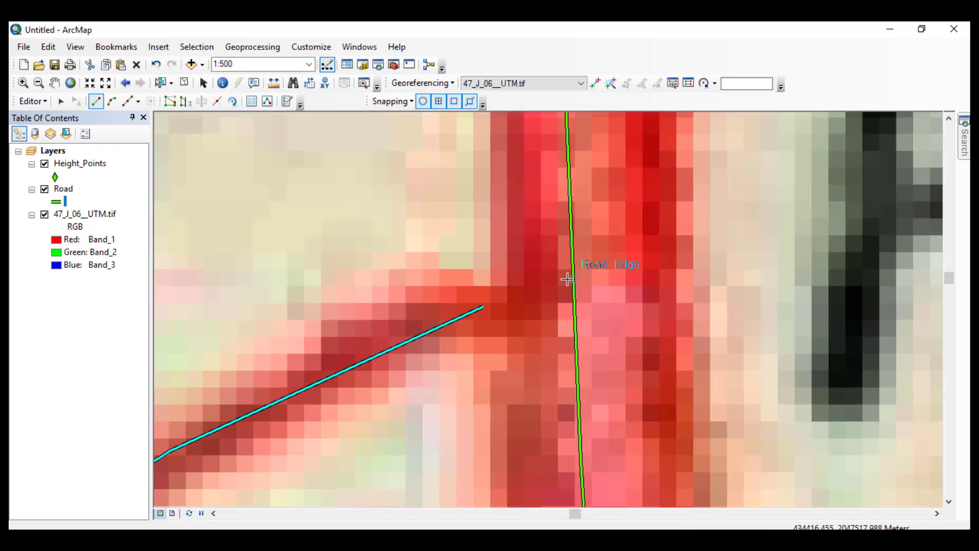
{"action": "scroll", "coordinate": [535, 298], "scroll_direction": "down", "scroll_amount": 2}
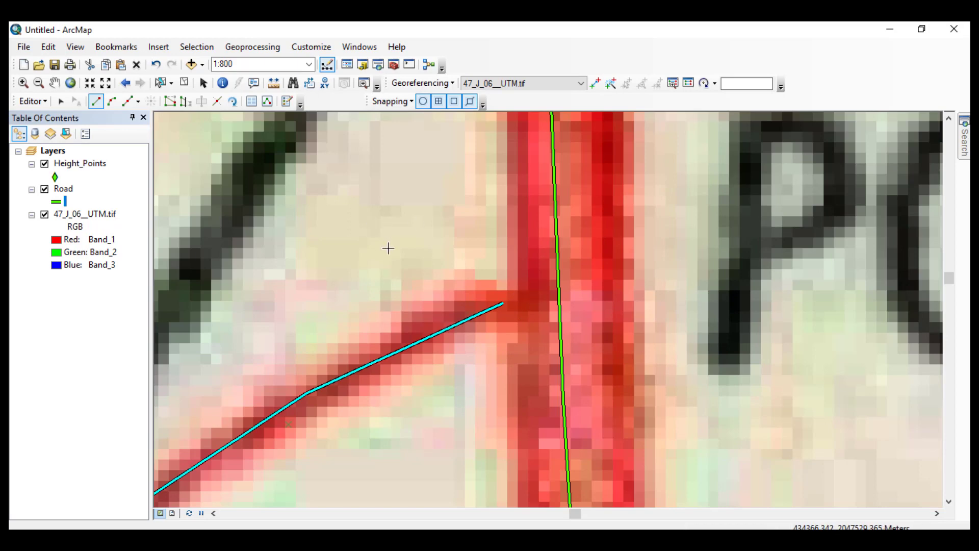
{"action": "key", "text": "Delete"}
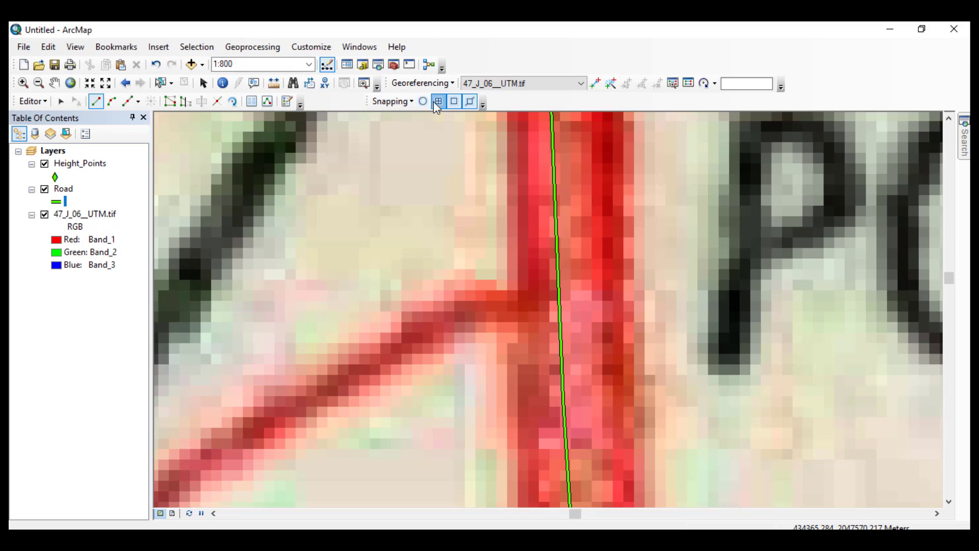
Turn off the point, end, vertex and edge snapping types and open the Create Features window.
{"action": "left_click", "coordinate": [470, 101]}
{"action": "left_click", "coordinate": [287, 101]}
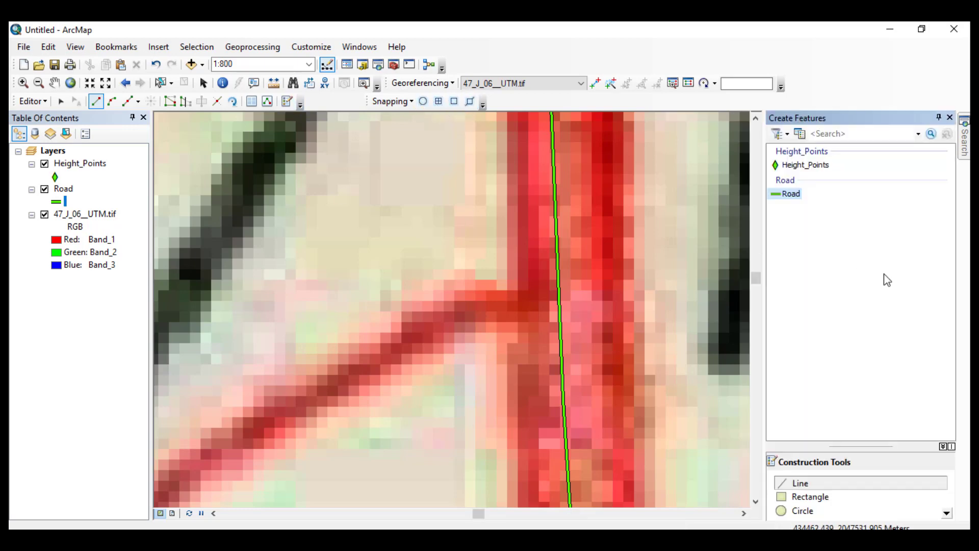
Activate the Line construction tool for the Road layer and turn on point, end, vertex and edge snapping.
{"action": "left_click", "coordinate": [800, 485]}
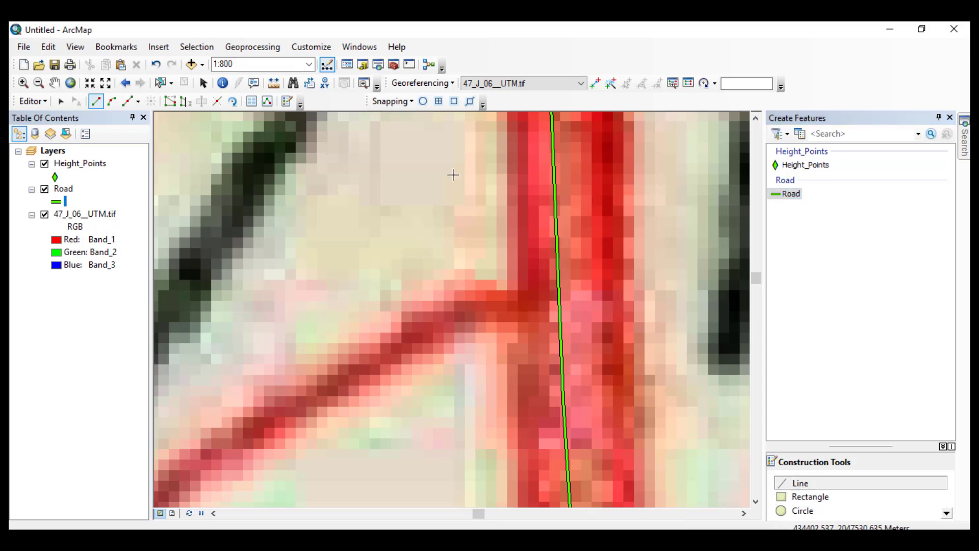
{"action": "left_click", "coordinate": [439, 101]}
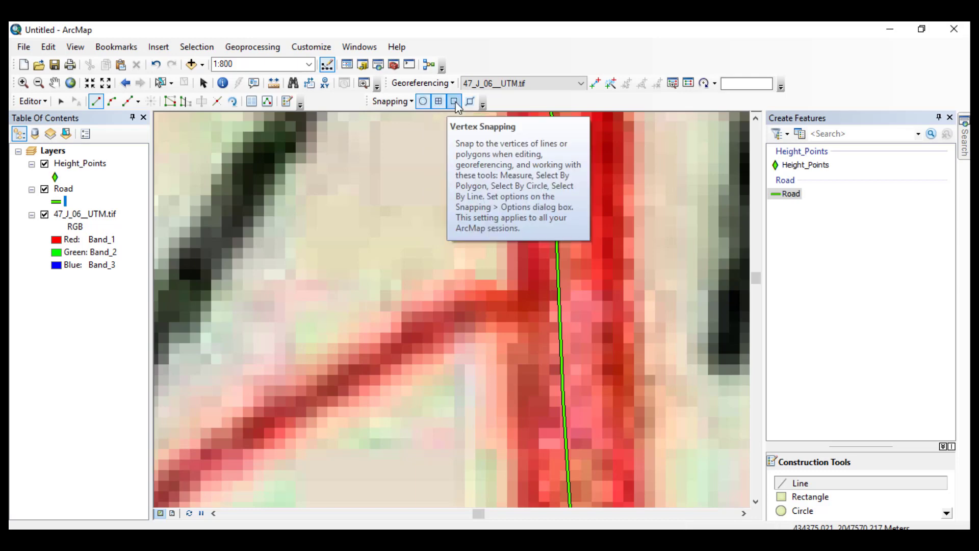
{"action": "left_click", "coordinate": [456, 103]}
{"action": "left_click", "coordinate": [471, 102]}
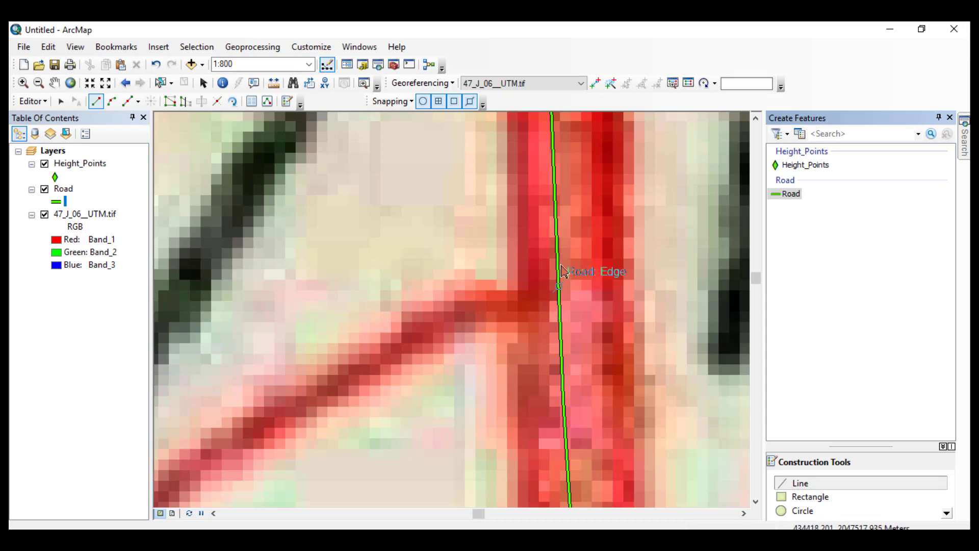
Start digitizing the thin red side road, snapped to the main road's edge near Khopodi, southwest to the black track crossing.
{"action": "left_click", "coordinate": [559, 293]}
{"action": "left_click", "coordinate": [479, 316]}
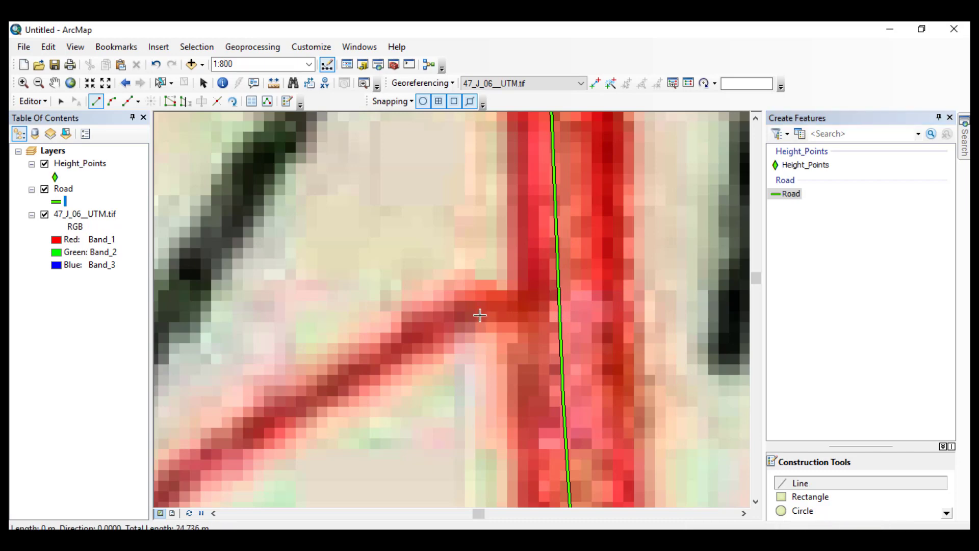
{"action": "left_click", "coordinate": [309, 401]}
{"action": "left_click_drag", "start_coordinate": [309, 400], "coordinate": [597, 265]}
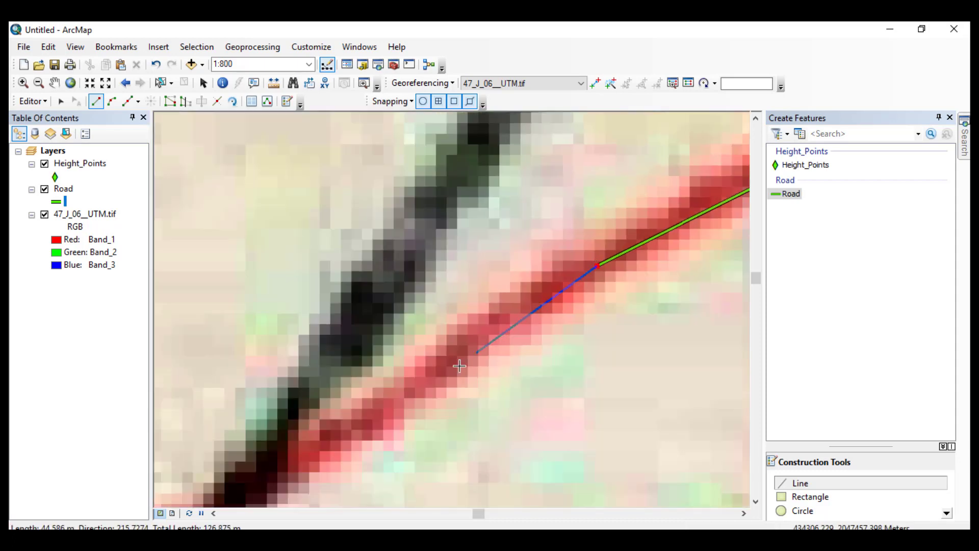
{"action": "left_click", "coordinate": [454, 367]}
{"action": "scroll", "coordinate": [454, 368], "scroll_direction": "down", "scroll_amount": 3}
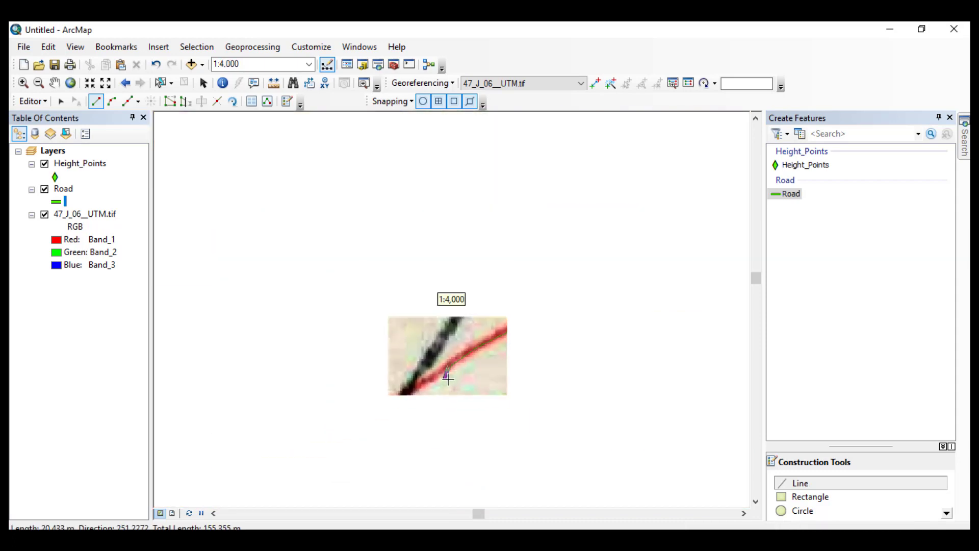
{"action": "scroll", "coordinate": [416, 389], "scroll_direction": "up", "scroll_amount": 3}
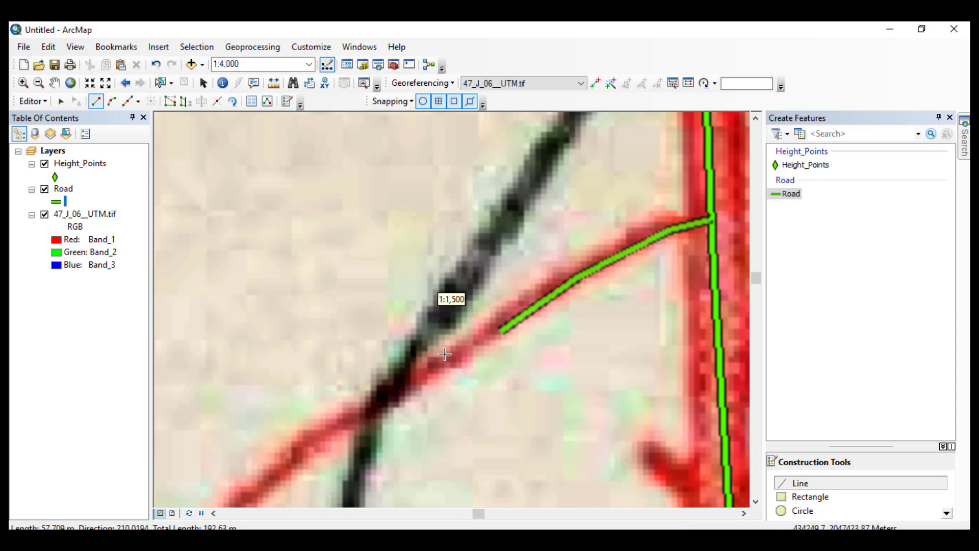
{"action": "scroll", "coordinate": [446, 342], "scroll_direction": "up", "scroll_amount": 1}
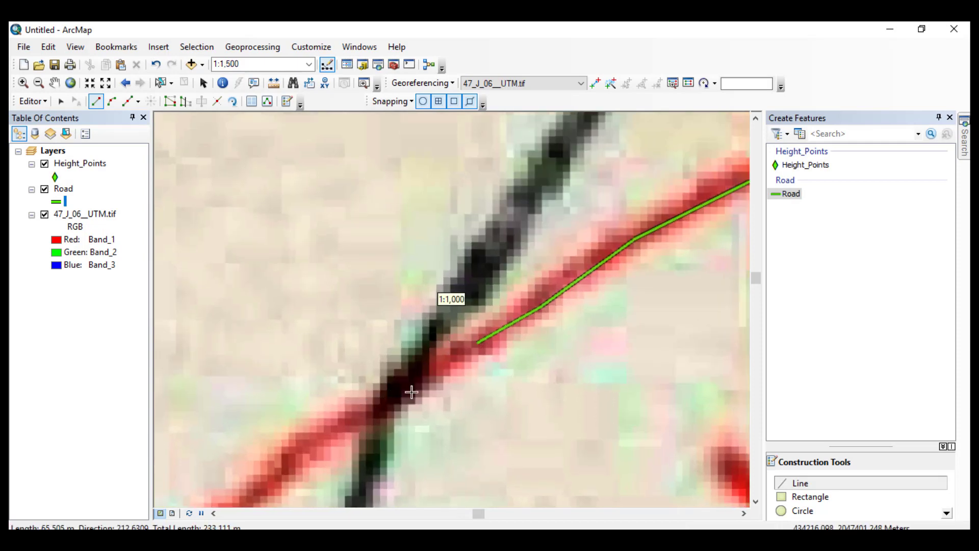
{"action": "scroll", "coordinate": [400, 400], "scroll_direction": "down", "scroll_amount": 3}
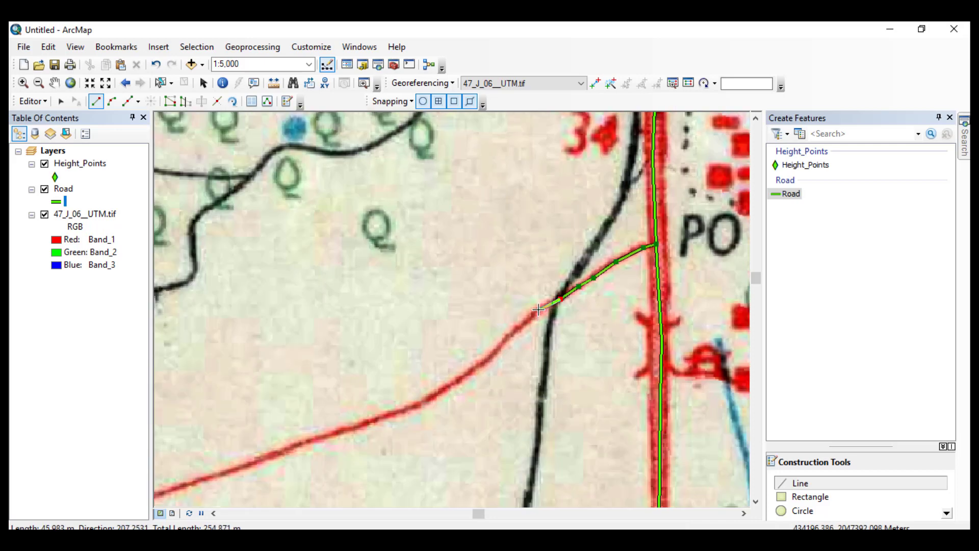
Continue the side road line from the black track crossing southwest along the red line to the roadside red building.
{"action": "left_click", "coordinate": [538, 309]}
{"action": "left_click", "coordinate": [519, 329]}
{"action": "left_click", "coordinate": [492, 351]}
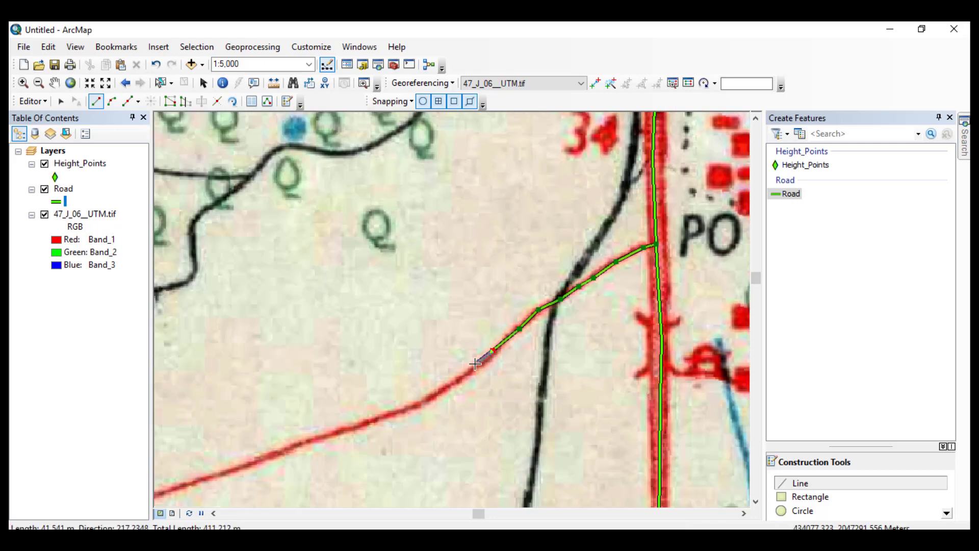
{"action": "left_click", "coordinate": [474, 363]}
{"action": "left_click", "coordinate": [453, 384]}
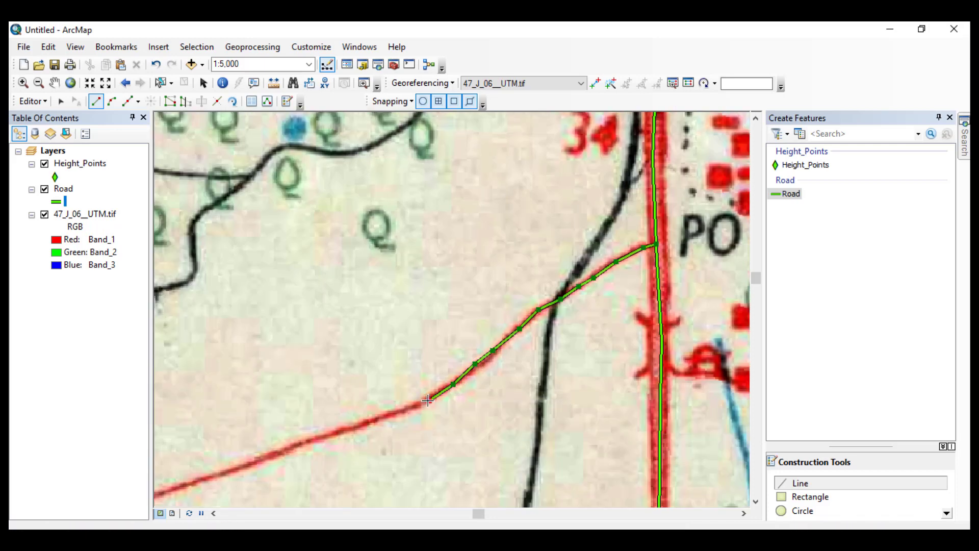
{"action": "left_click", "coordinate": [427, 401]}
{"action": "left_click", "coordinate": [490, 325]}
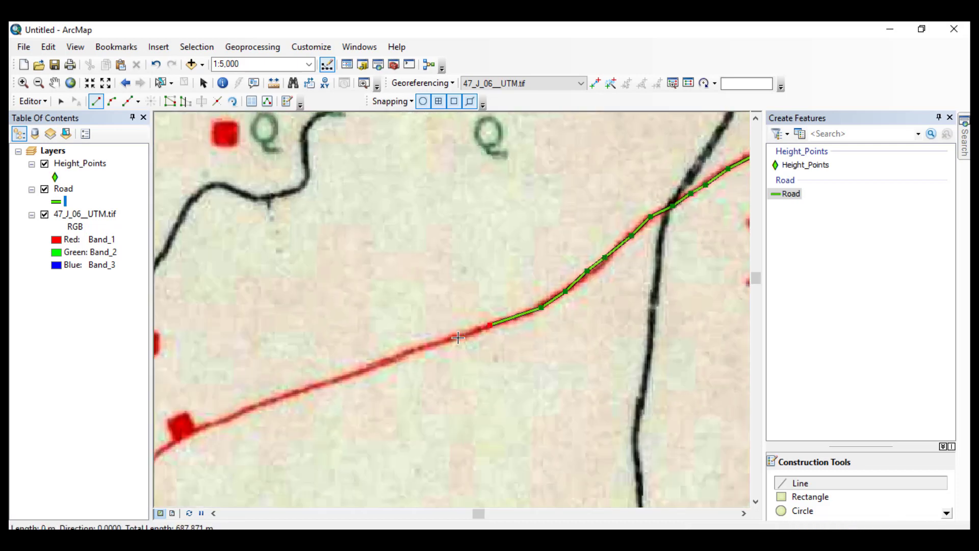
{"action": "left_click", "coordinate": [458, 337]}
{"action": "left_click", "coordinate": [412, 353]}
{"action": "left_click", "coordinate": [375, 364]}
{"action": "left_click", "coordinate": [305, 387]}
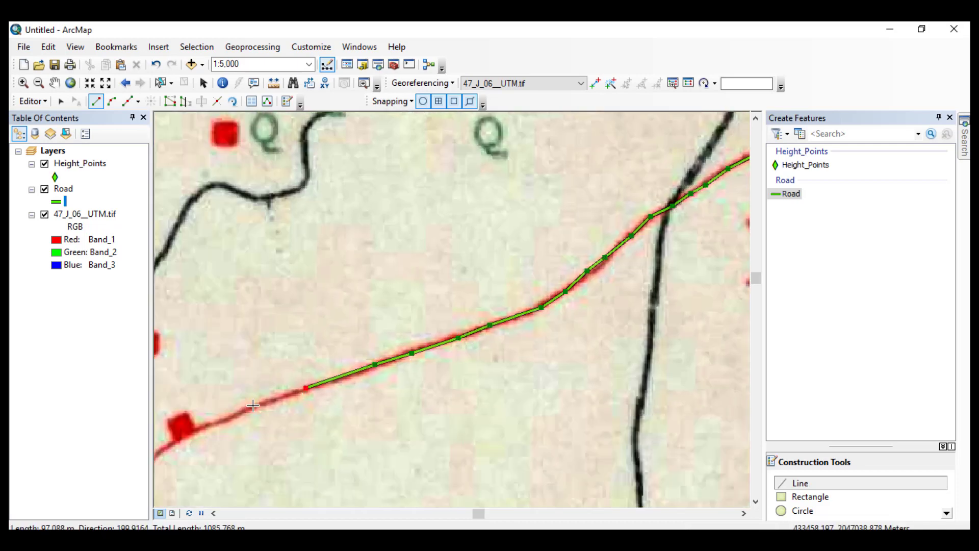
{"action": "left_click", "coordinate": [247, 408]}
{"action": "left_click", "coordinate": [210, 428]}
{"action": "left_click", "coordinate": [178, 440]}
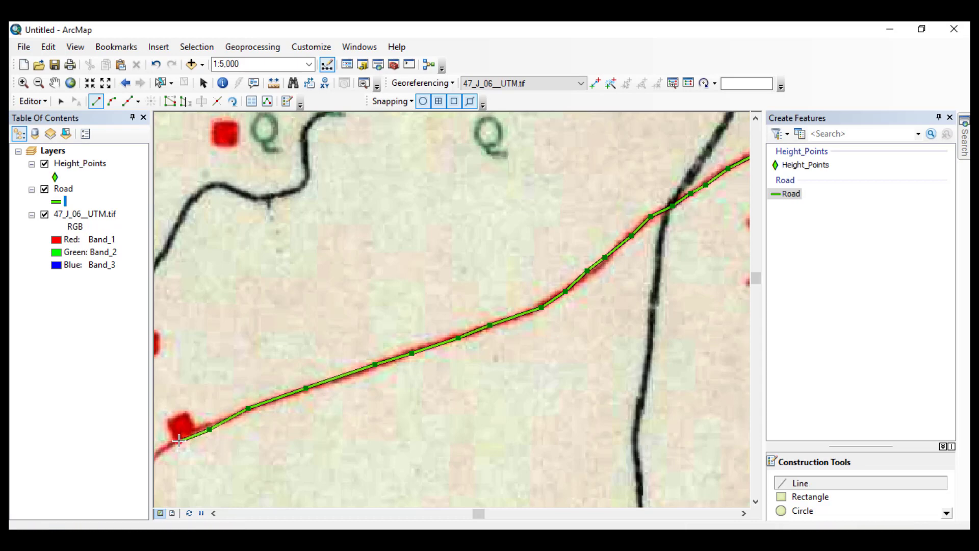
Extend the side road line from the red building down to Handalwadi and finish the sketch there.
{"action": "left_click_drag", "start_coordinate": [178, 440], "coordinate": [534, 333]}
{"action": "left_click", "coordinate": [515, 345]}
{"action": "left_click", "coordinate": [488, 366]}
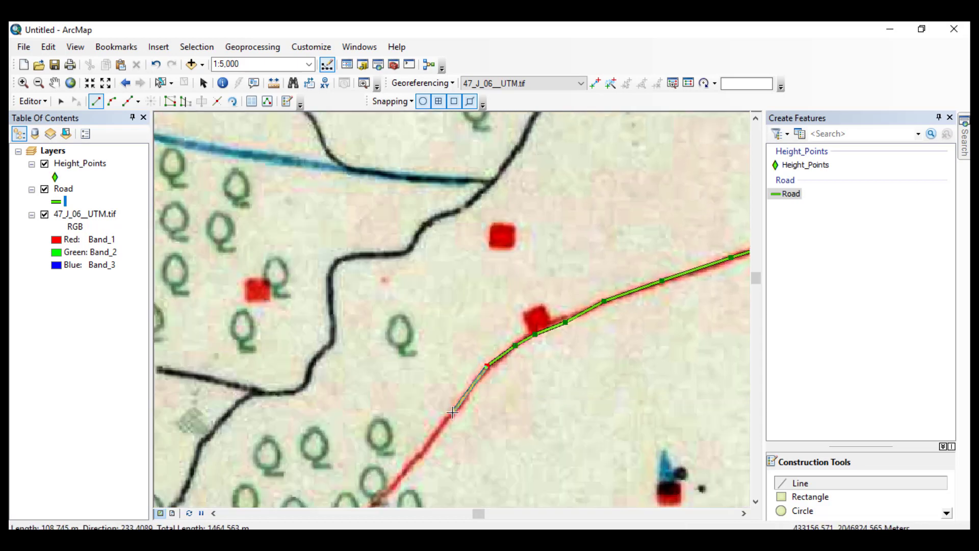
{"action": "left_click", "coordinate": [452, 412]}
{"action": "left_click", "coordinate": [418, 457]}
{"action": "left_click_drag", "start_coordinate": [406, 465], "coordinate": [484, 272]}
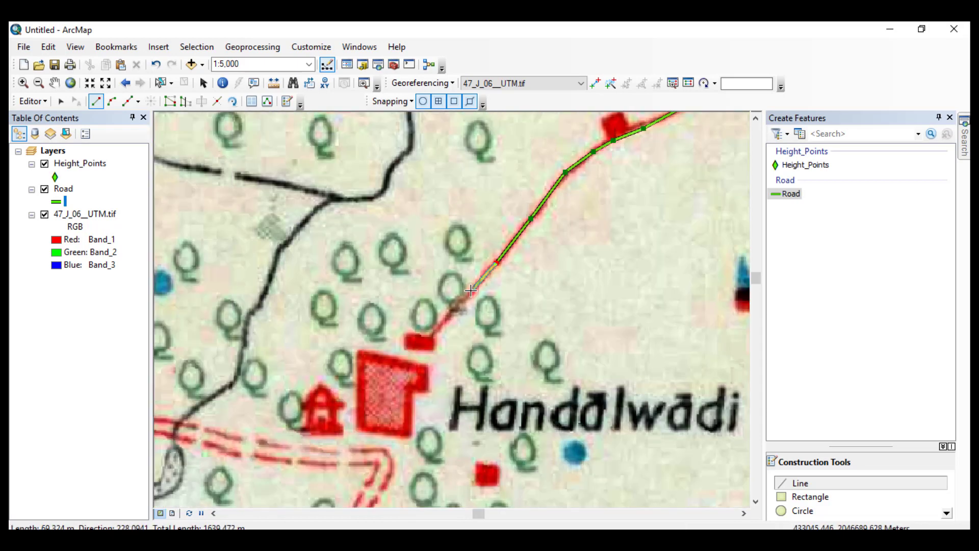
{"action": "left_click", "coordinate": [469, 291]}
{"action": "left_click", "coordinate": [444, 325]}
{"action": "double_click", "coordinate": [415, 353]}
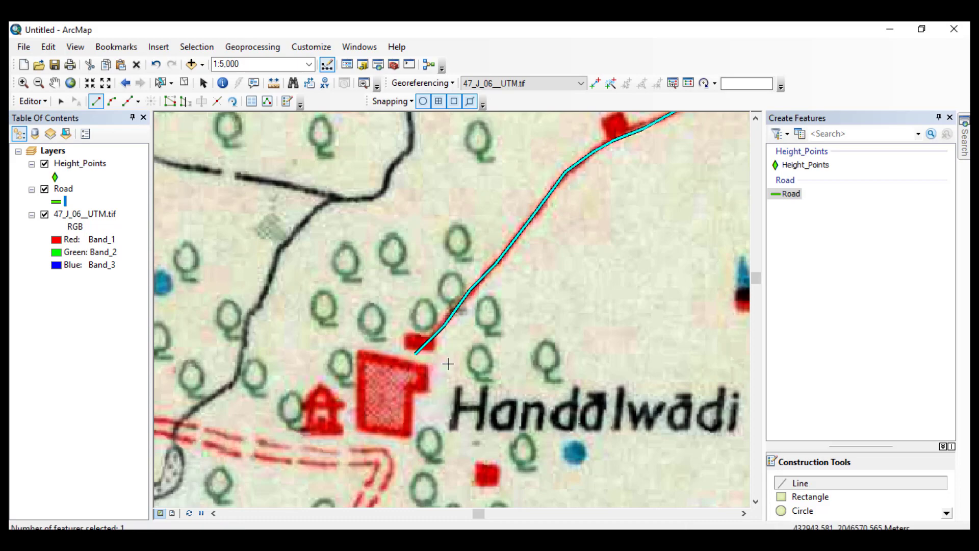
Examine the finished side road beside the main road and select the main road line with the Edit tool.
{"action": "scroll", "coordinate": [448, 363], "scroll_direction": "up", "scroll_amount": 5}
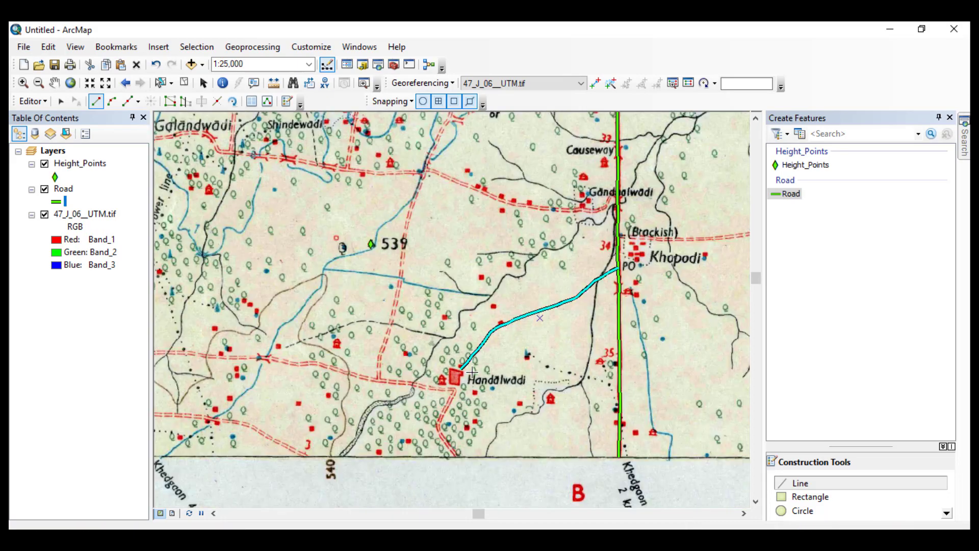
{"action": "left_click_drag", "start_coordinate": [508, 333], "coordinate": [242, 340]}
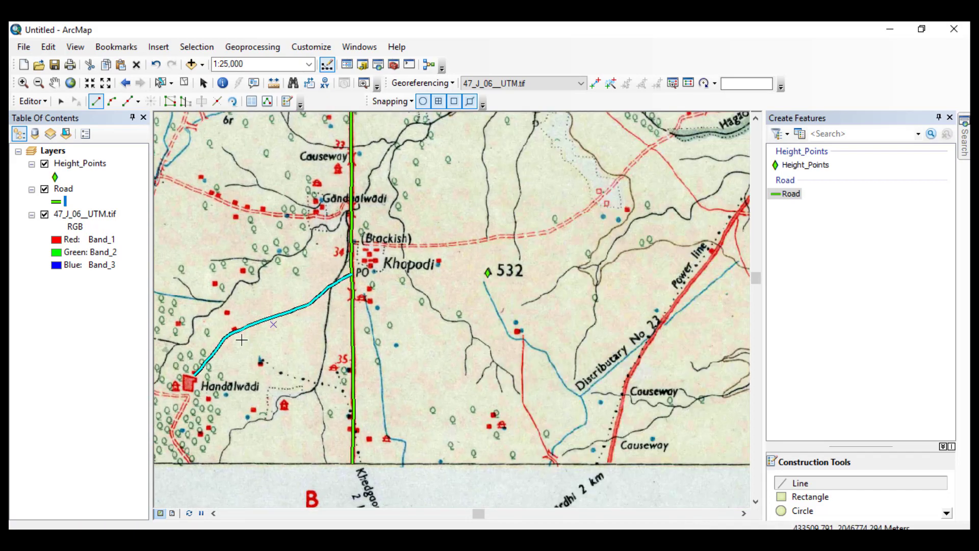
{"action": "left_click", "coordinate": [60, 101]}
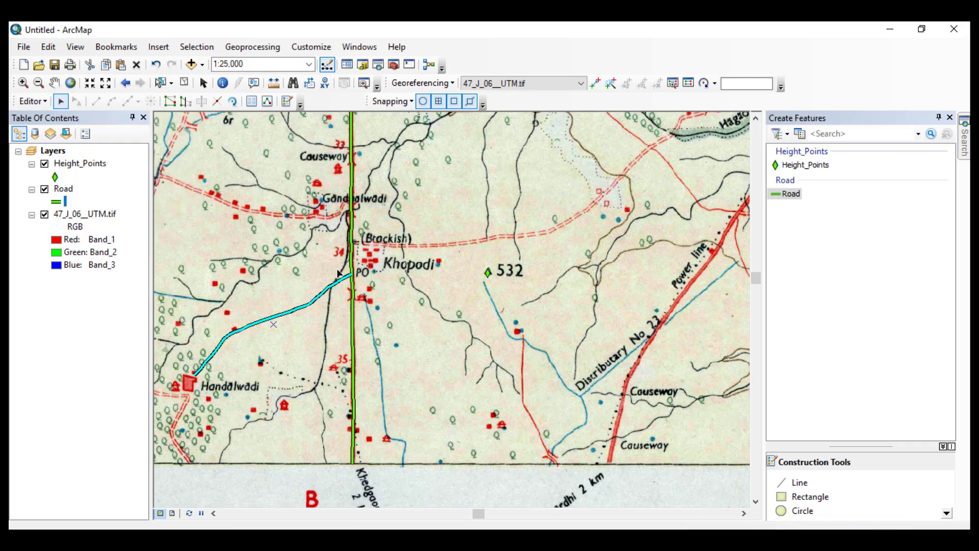
{"action": "left_click", "coordinate": [355, 201]}
{"action": "left_click", "coordinate": [351, 196]}
{"action": "left_click_drag", "start_coordinate": [387, 197], "coordinate": [601, 290]}
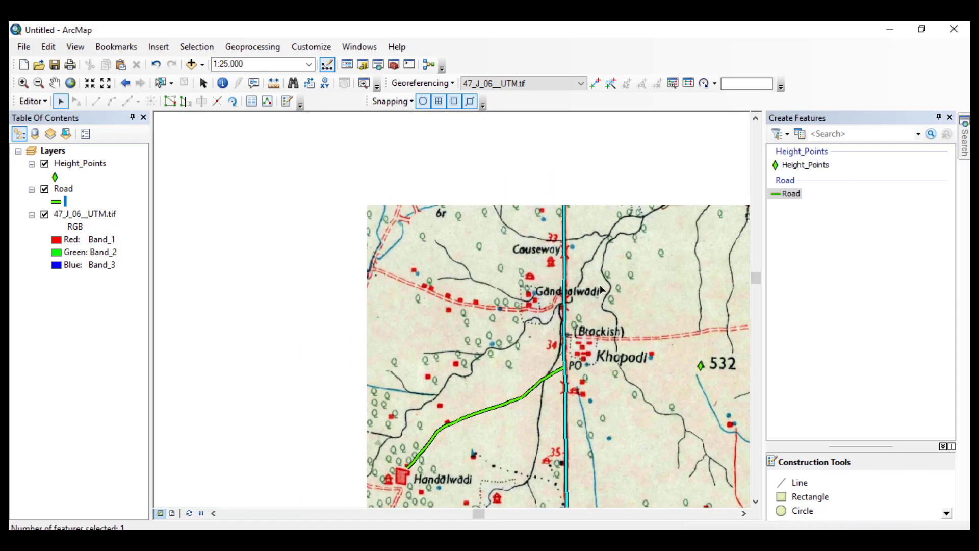
{"action": "scroll", "coordinate": [587, 274], "scroll_direction": "down", "scroll_amount": 2}
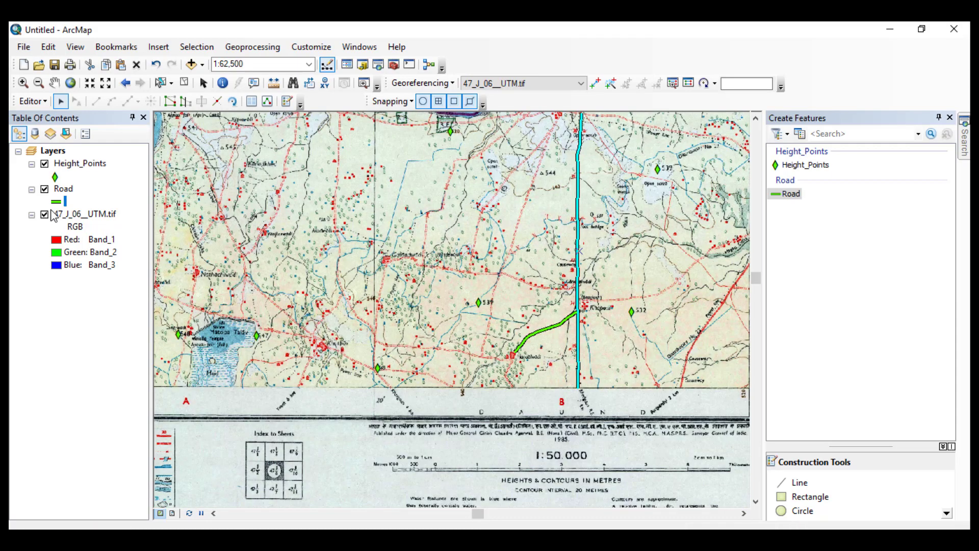
Hide the 47_J_06__UTM.tif toposheet and select the main road and side road lines in turn to check them.
{"action": "left_click", "coordinate": [45, 214]}
{"action": "left_click_drag", "start_coordinate": [327, 237], "coordinate": [84, 278]}
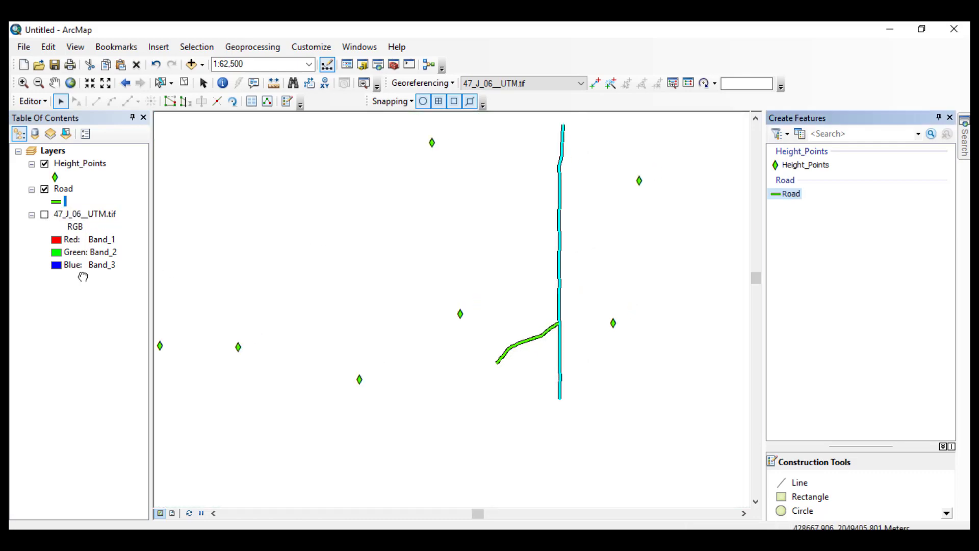
{"action": "left_click", "coordinate": [336, 184]}
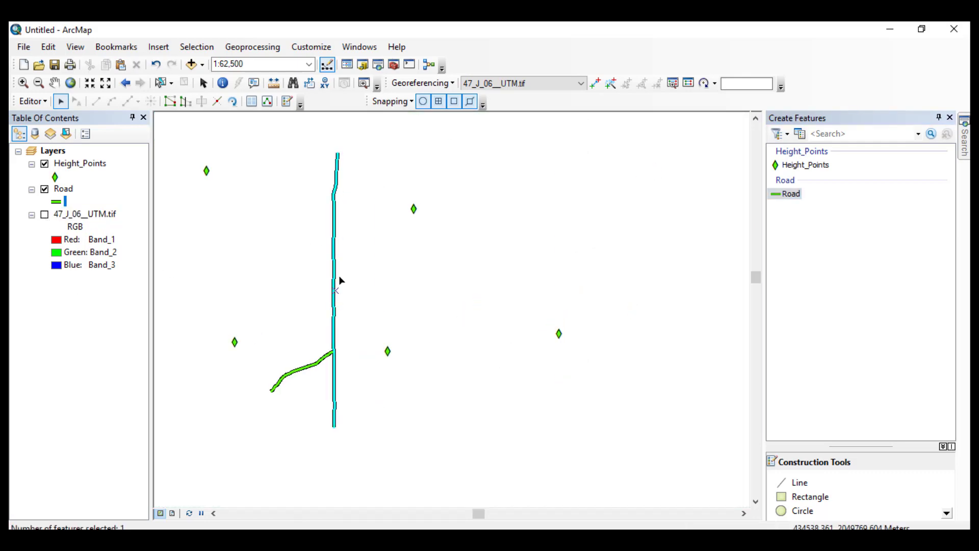
{"action": "left_click", "coordinate": [312, 362]}
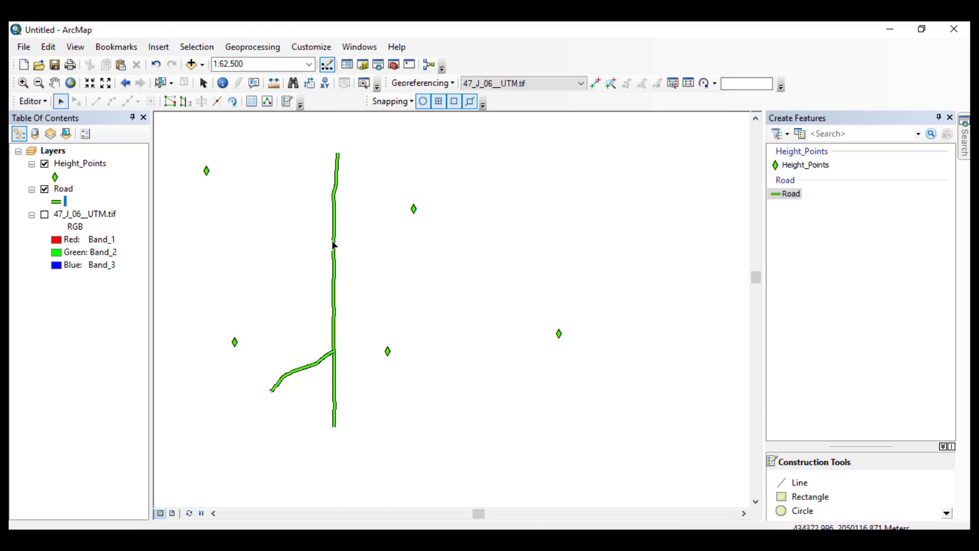
{"action": "left_click", "coordinate": [333, 245]}
{"action": "left_click", "coordinate": [304, 371]}
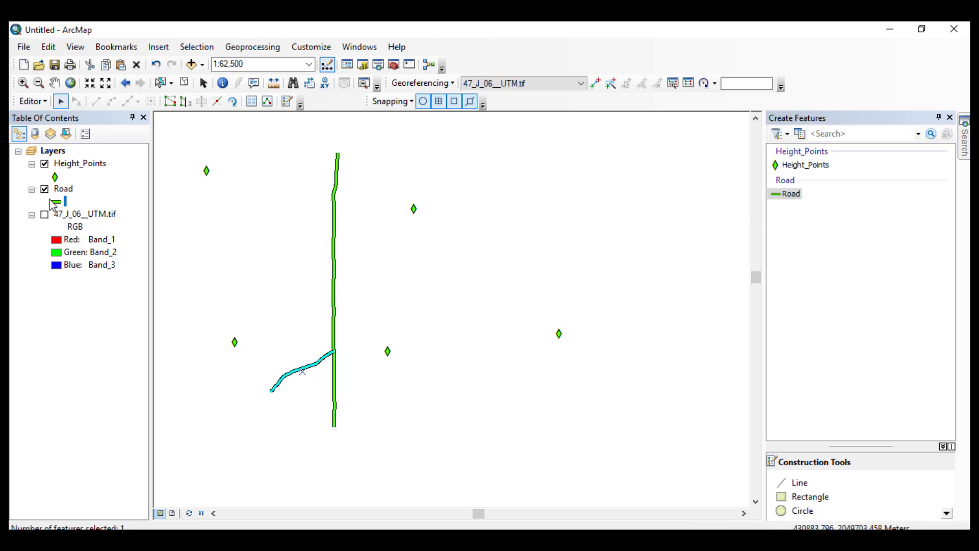
Save the road edits and stop the editing session.
{"action": "left_click", "coordinate": [32, 101]}
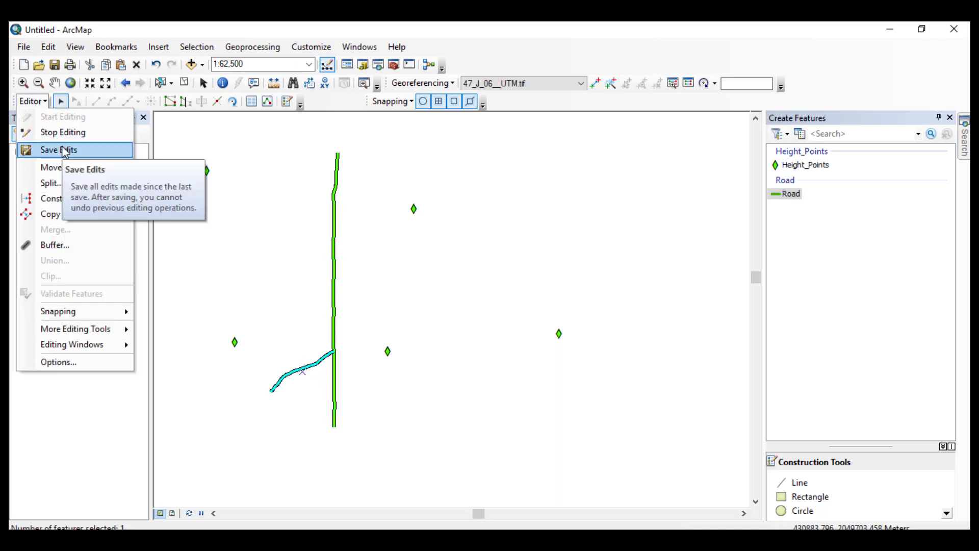
{"action": "left_click", "coordinate": [64, 150]}
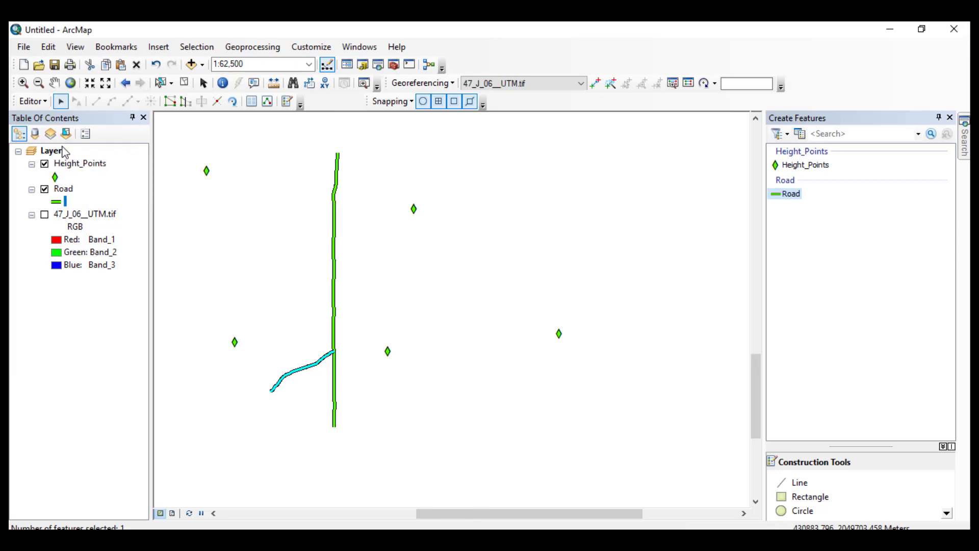
{"action": "left_click", "coordinate": [32, 101]}
{"action": "left_click", "coordinate": [55, 139]}
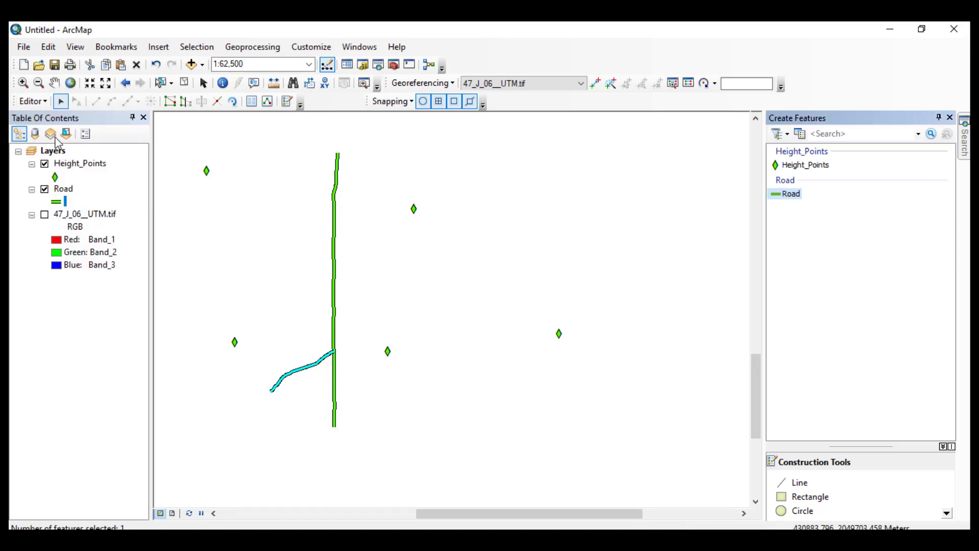
{"action": "left_click", "coordinate": [32, 101]}
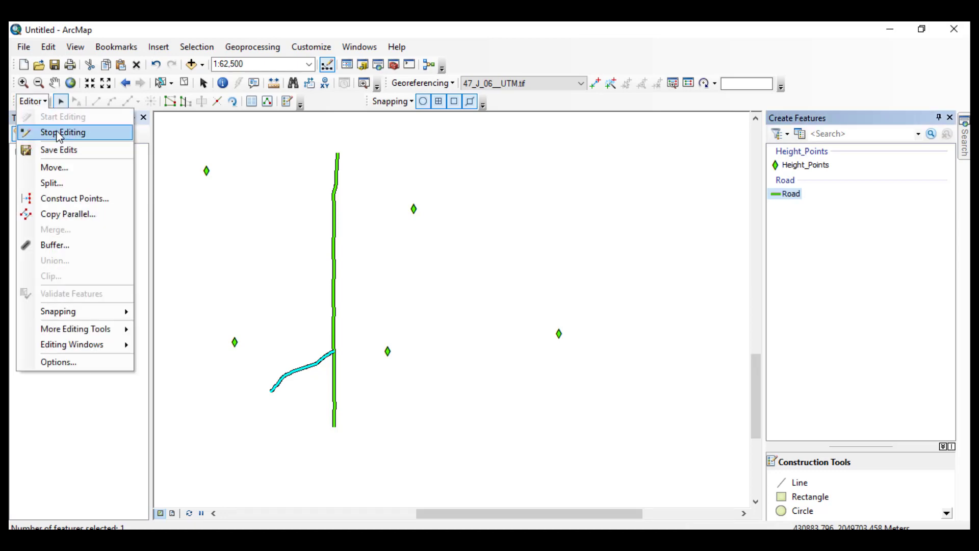
{"action": "left_click", "coordinate": [59, 135]}
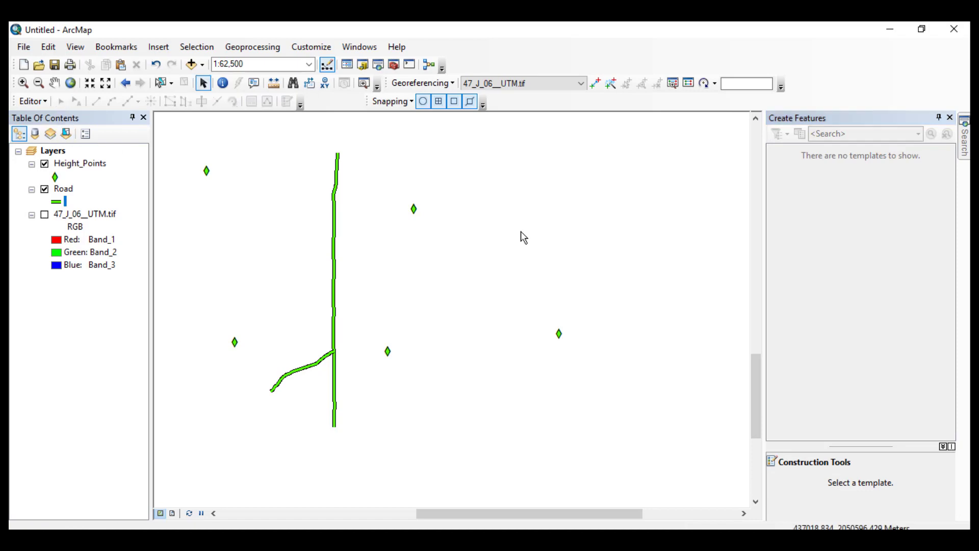
Show the 47_J_06__UTM.tif toposheet, hide the Road and Height_Points layers, and locate the reserved forest north of the river.
{"action": "left_click", "coordinate": [45, 215]}
{"action": "left_click", "coordinate": [44, 189]}
{"action": "left_click", "coordinate": [44, 164]}
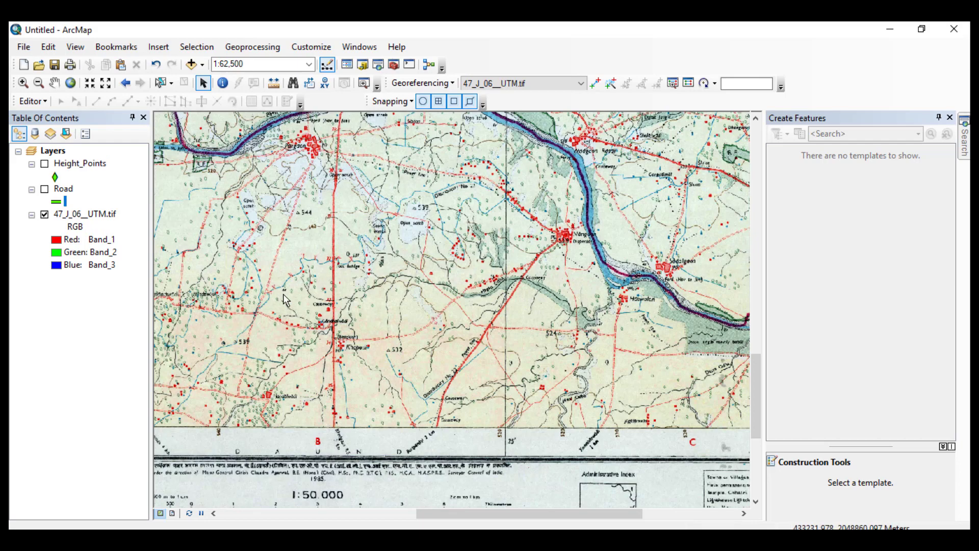
{"action": "left_click_drag", "start_coordinate": [540, 335], "coordinate": [368, 259]}
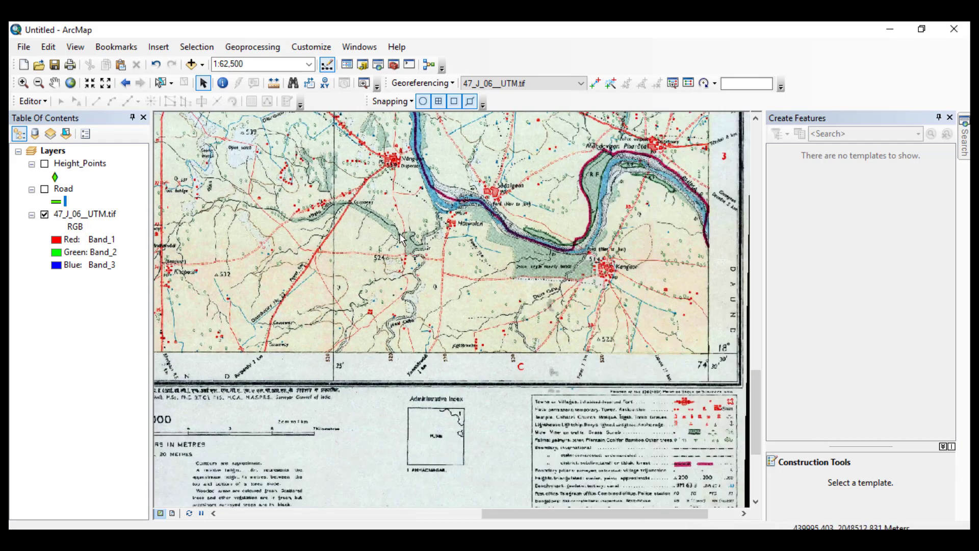
{"action": "left_click_drag", "start_coordinate": [442, 246], "coordinate": [494, 345]}
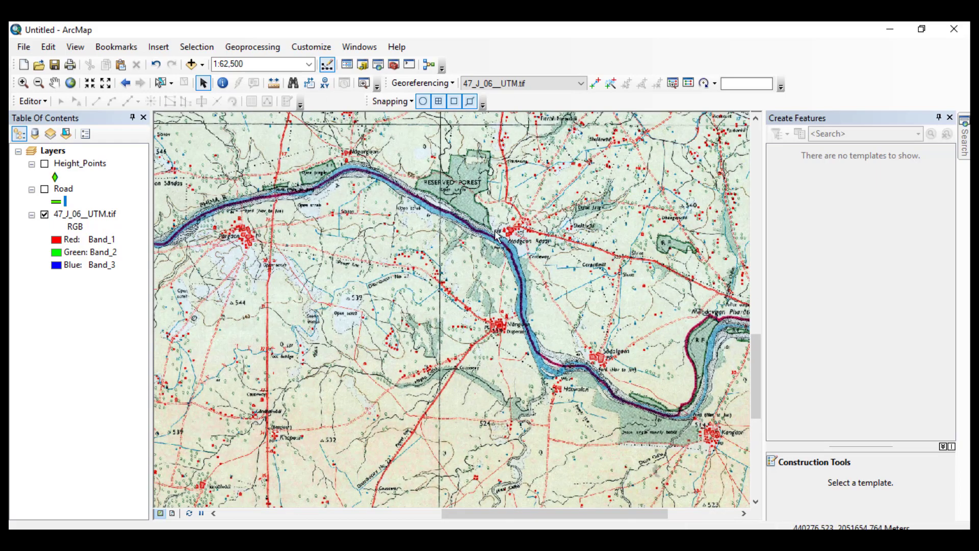
{"action": "scroll", "coordinate": [497, 235], "scroll_direction": "up", "scroll_amount": 5}
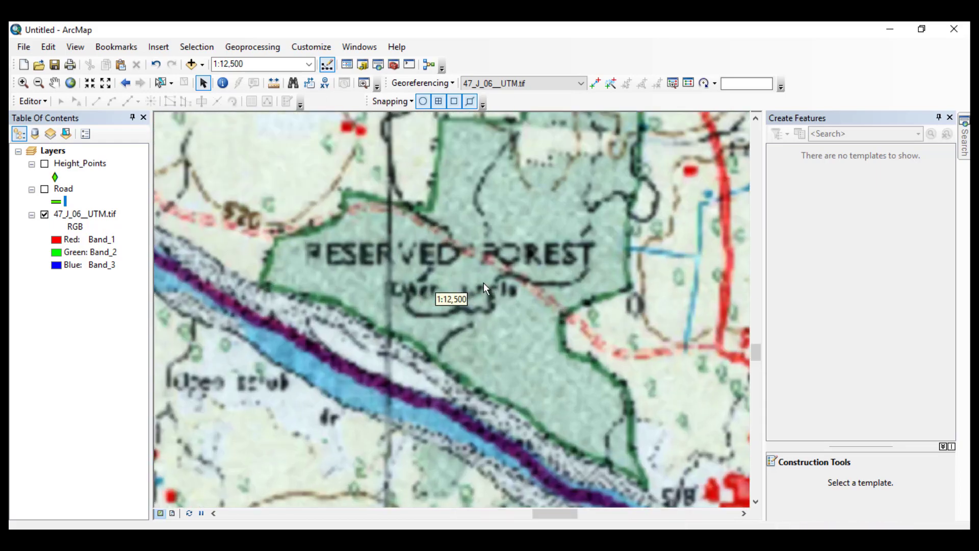
Examine the whole toposheet from the reservoir in the northeast across the western river to the legend along the south margin.
{"action": "scroll", "coordinate": [485, 286], "scroll_direction": "down", "scroll_amount": 5}
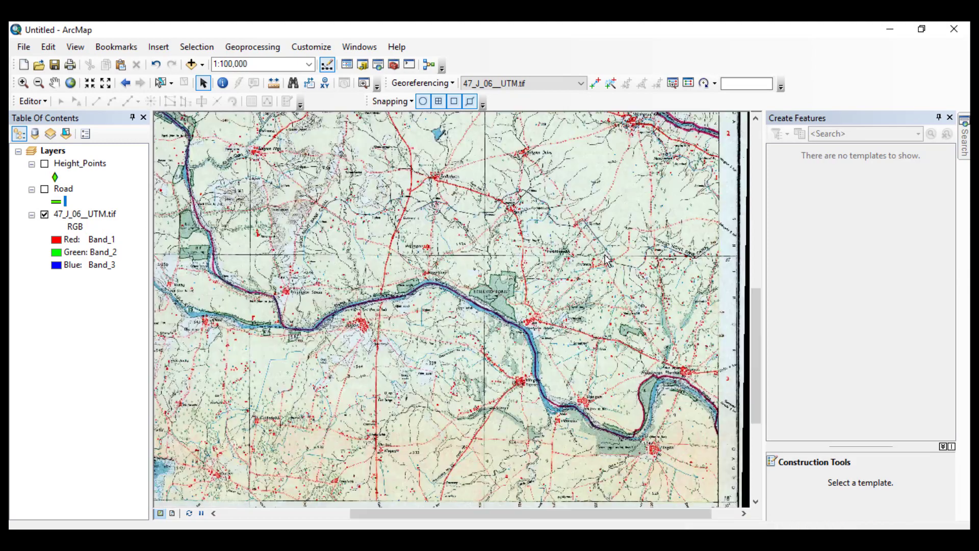
{"action": "left_click_drag", "start_coordinate": [636, 143], "coordinate": [448, 393]}
{"action": "left_click_drag", "start_coordinate": [464, 212], "coordinate": [470, 410]}
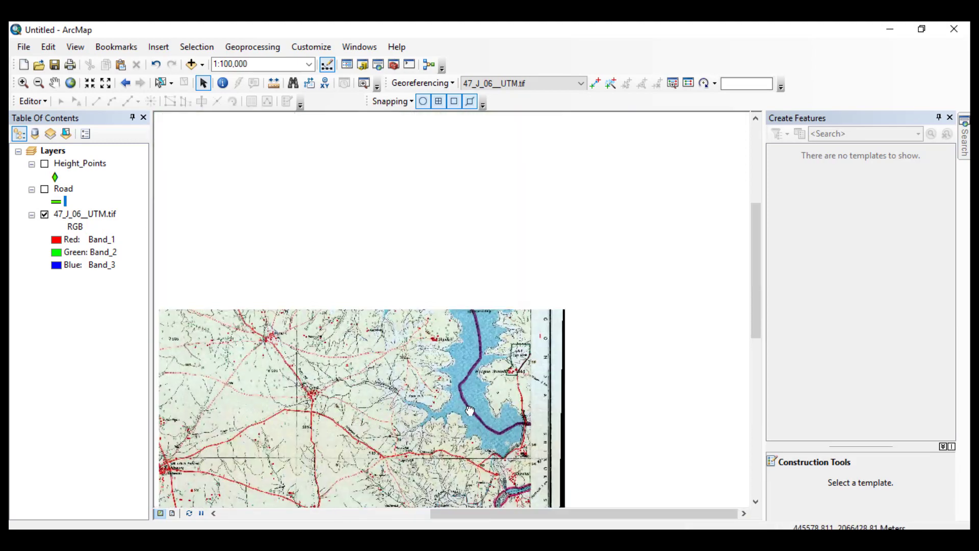
{"action": "left_click_drag", "start_coordinate": [479, 361], "coordinate": [558, 287]}
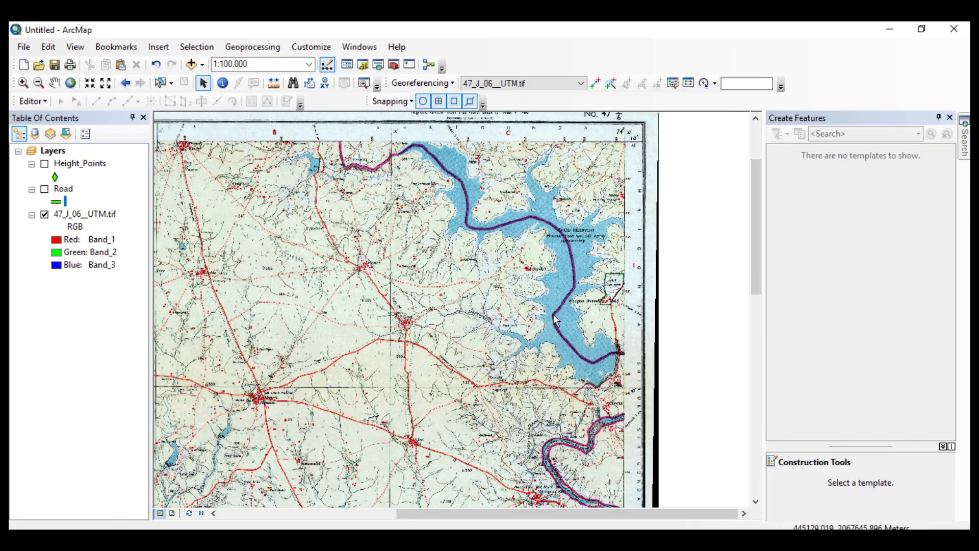
{"action": "left_click_drag", "start_coordinate": [231, 428], "coordinate": [342, 401]}
{"action": "left_click_drag", "start_coordinate": [235, 378], "coordinate": [442, 296]}
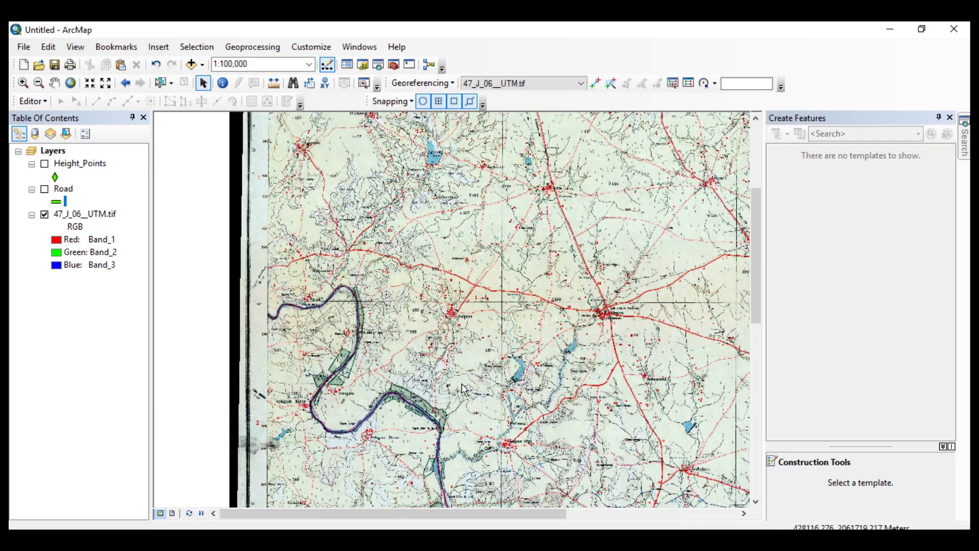
{"action": "left_click_drag", "start_coordinate": [449, 370], "coordinate": [423, 250]}
{"action": "left_click_drag", "start_coordinate": [407, 341], "coordinate": [413, 108]}
{"action": "left_click_drag", "start_coordinate": [419, 415], "coordinate": [356, 323]}
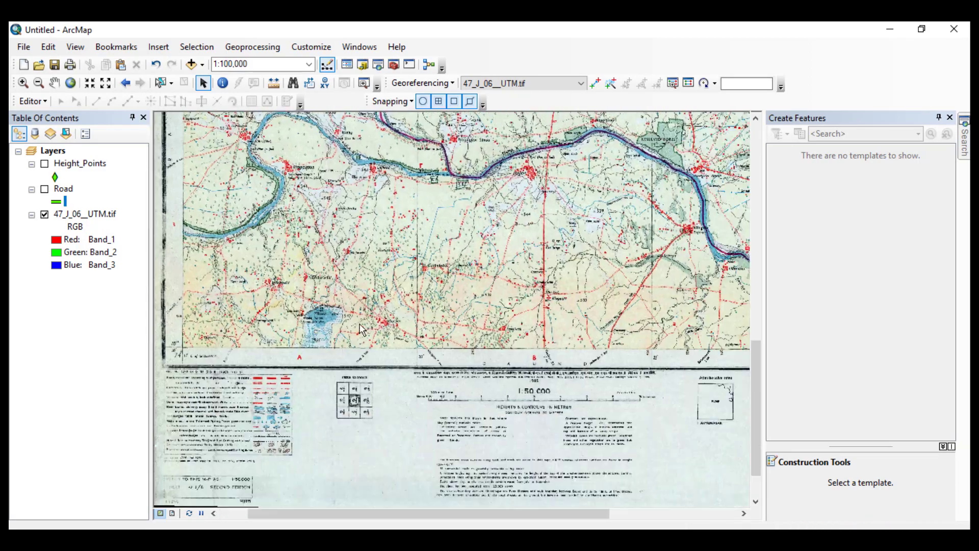
{"action": "left_click_drag", "start_coordinate": [485, 289], "coordinate": [342, 431]}
{"action": "scroll", "coordinate": [347, 426], "scroll_direction": "down", "scroll_amount": 2}
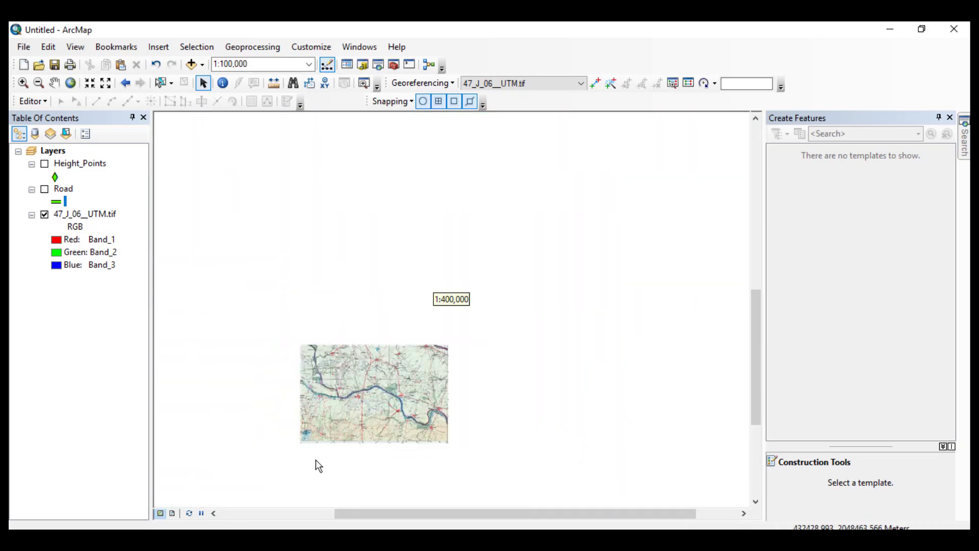
Start a new polygon shapefile named RF in the Digitization 2 folder under TASKS.
{"action": "left_click", "coordinate": [363, 66]}
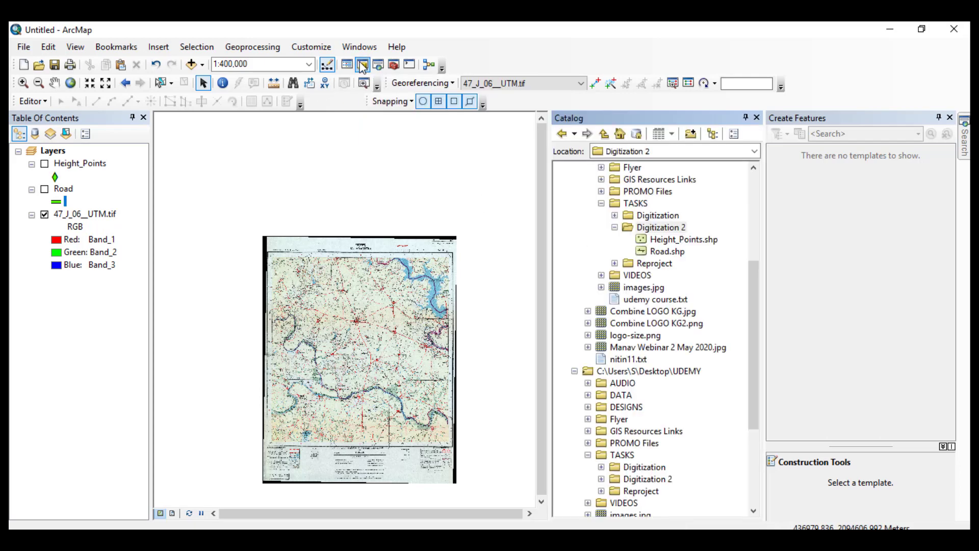
{"action": "left_click", "coordinate": [950, 117]}
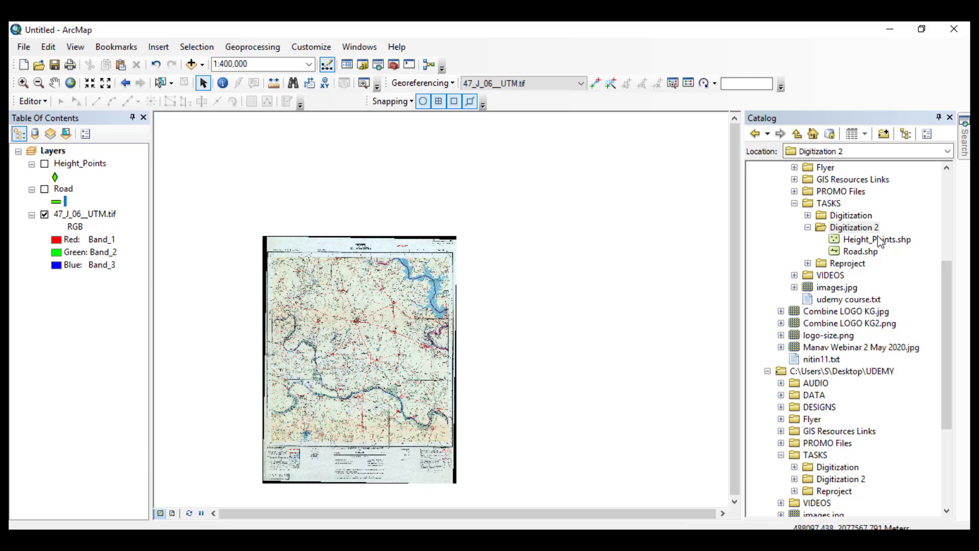
{"action": "right_click", "coordinate": [862, 228]}
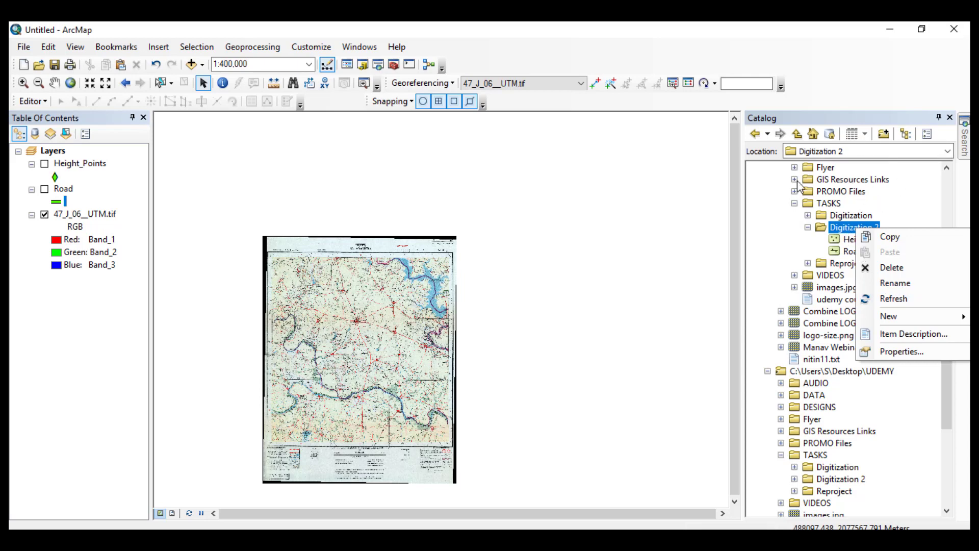
{"action": "mouse_move", "coordinate": [906, 316]}
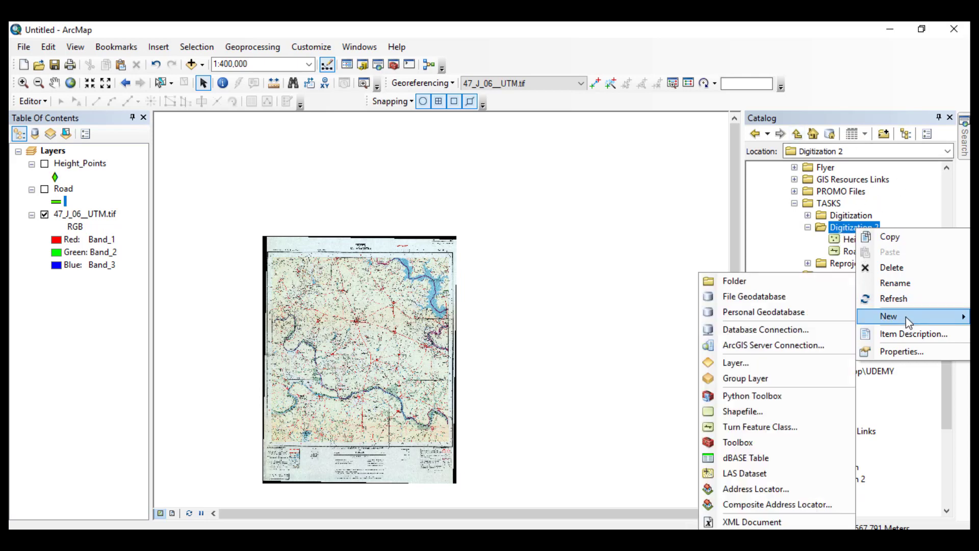
{"action": "left_click", "coordinate": [773, 411]}
{"action": "left_click", "coordinate": [489, 173]}
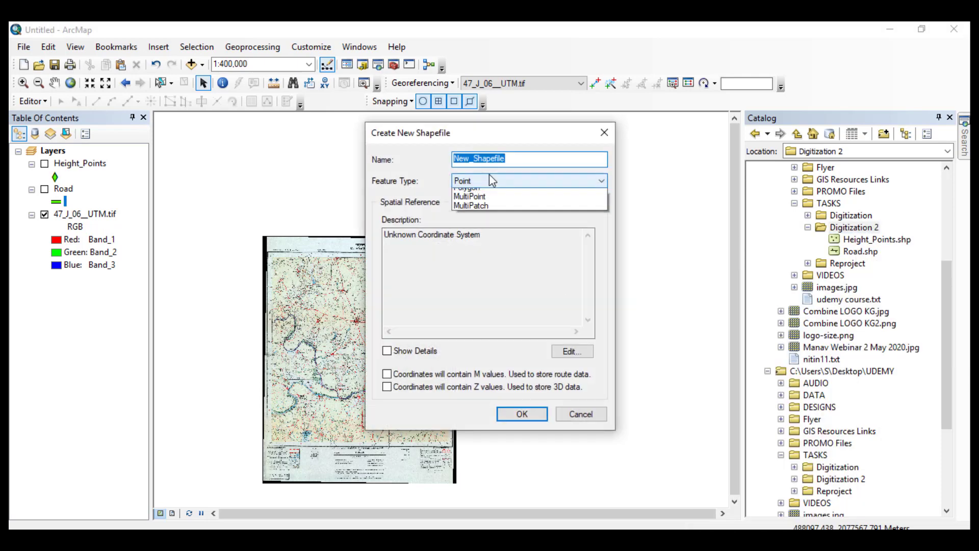
{"action": "left_click", "coordinate": [482, 212]}
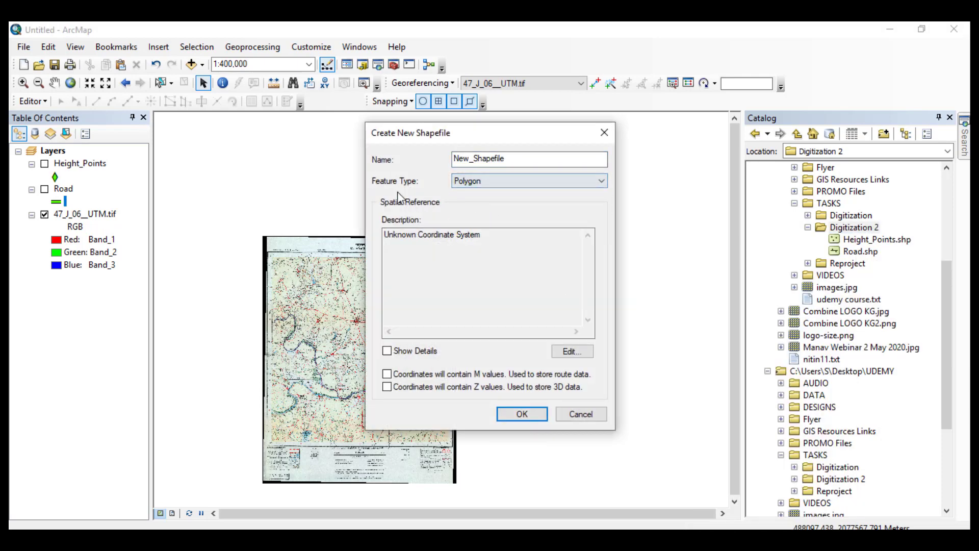
{"action": "double_click", "coordinate": [512, 158]}
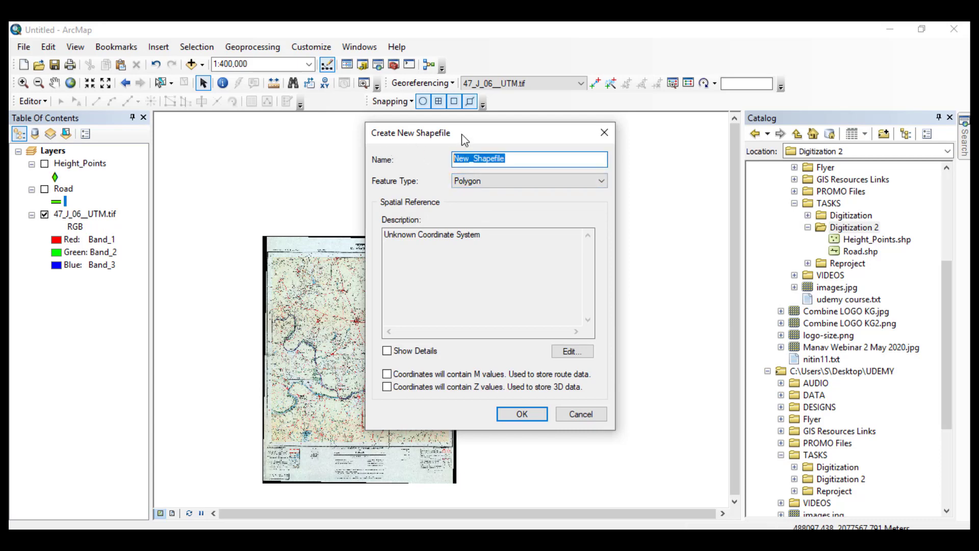
{"action": "left_click_drag", "start_coordinate": [464, 139], "coordinate": [643, 136]}
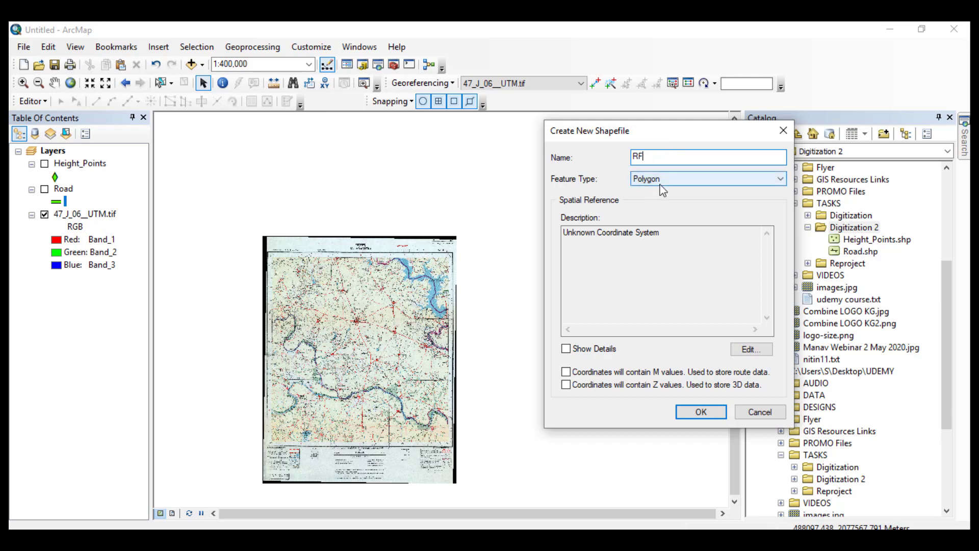
Choose the projected coordinate system WGS 1984 UTM Zone 43N for the RF shapefile.
{"action": "left_click", "coordinate": [747, 350]}
{"action": "double_click", "coordinate": [452, 187]}
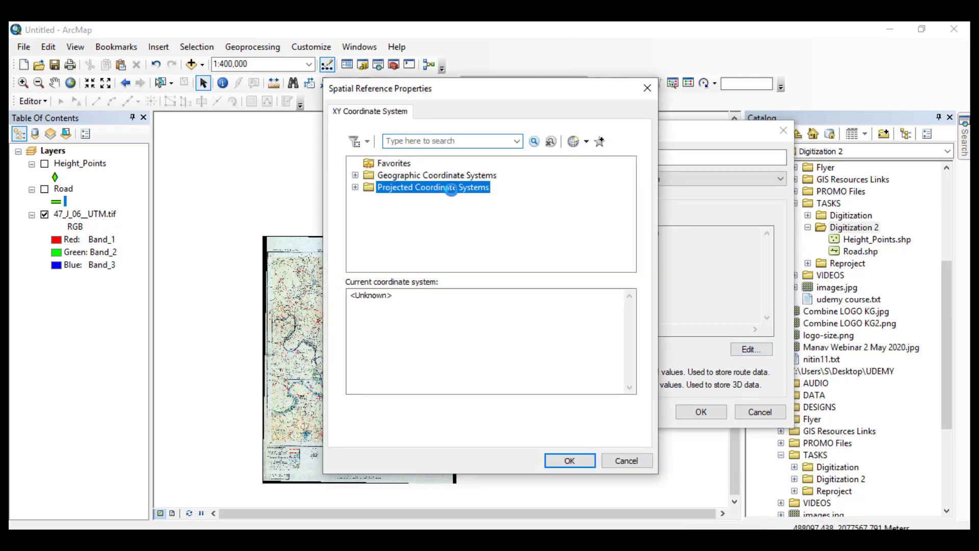
{"action": "scroll", "coordinate": [434, 247], "scroll_direction": "down", "scroll_amount": 5}
{"action": "double_click", "coordinate": [403, 235]}
{"action": "scroll", "coordinate": [440, 236], "scroll_direction": "down", "scroll_amount": 3}
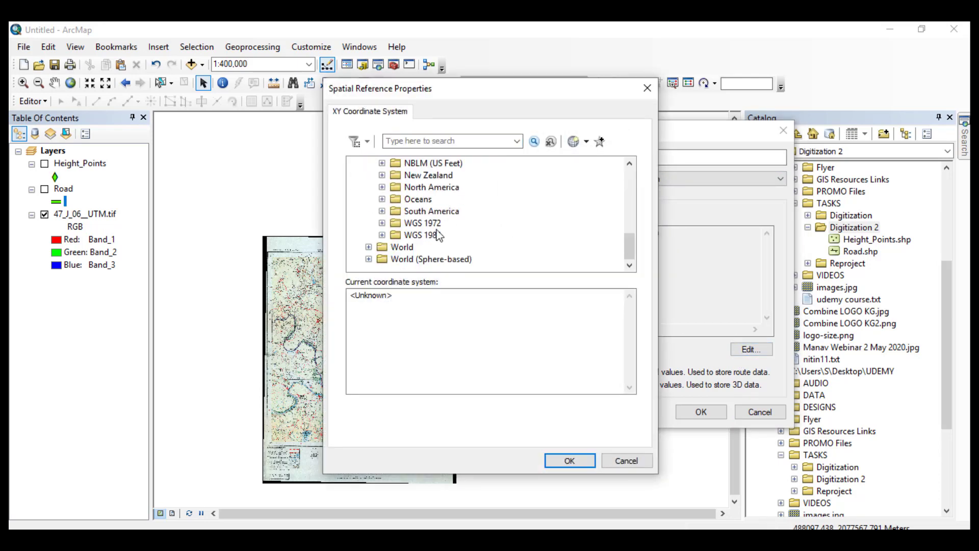
{"action": "left_click", "coordinate": [423, 235]}
{"action": "double_click", "coordinate": [423, 237]}
{"action": "scroll", "coordinate": [485, 233], "scroll_direction": "down", "scroll_amount": 1}
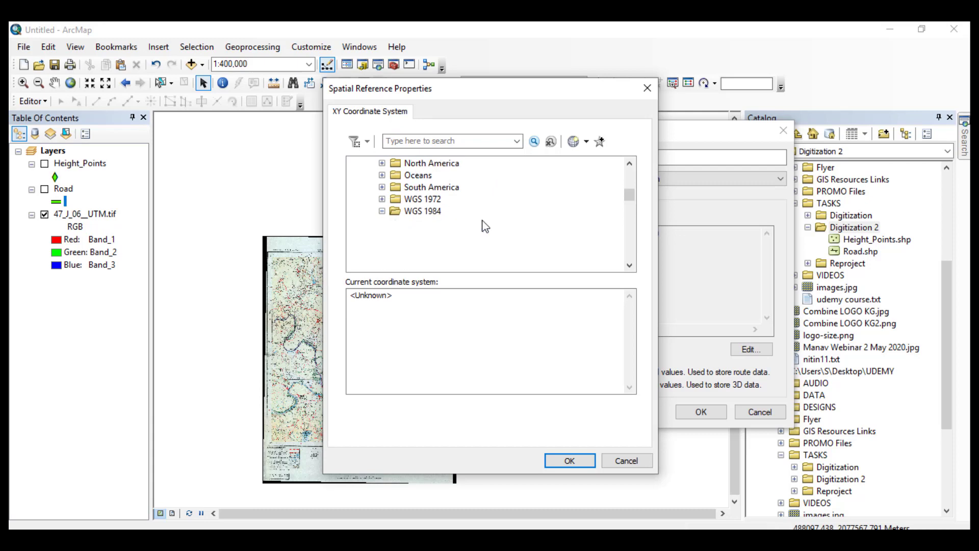
{"action": "double_click", "coordinate": [483, 223]}
{"action": "scroll", "coordinate": [523, 247], "scroll_direction": "down", "scroll_amount": 15}
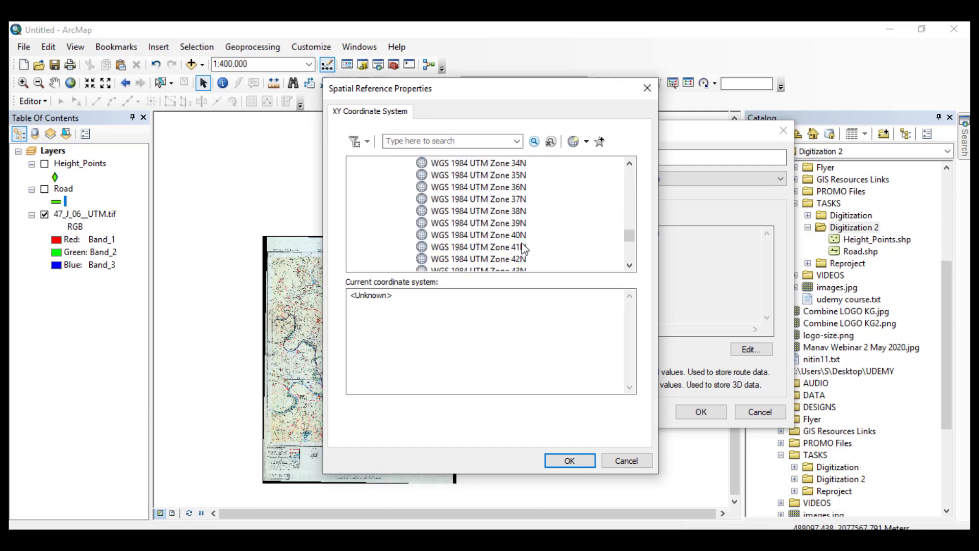
{"action": "left_click", "coordinate": [520, 237]}
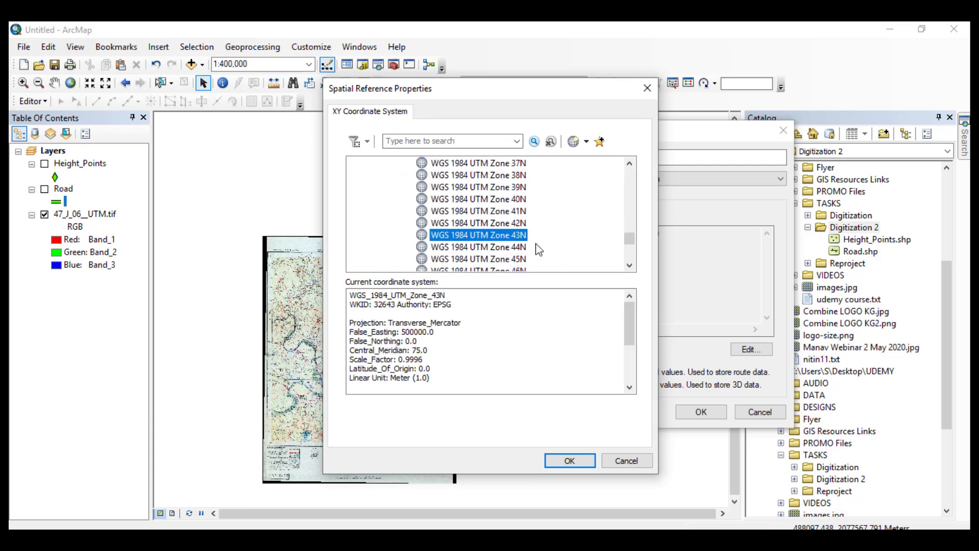
{"action": "left_click_drag", "start_coordinate": [549, 85], "coordinate": [429, 66]}
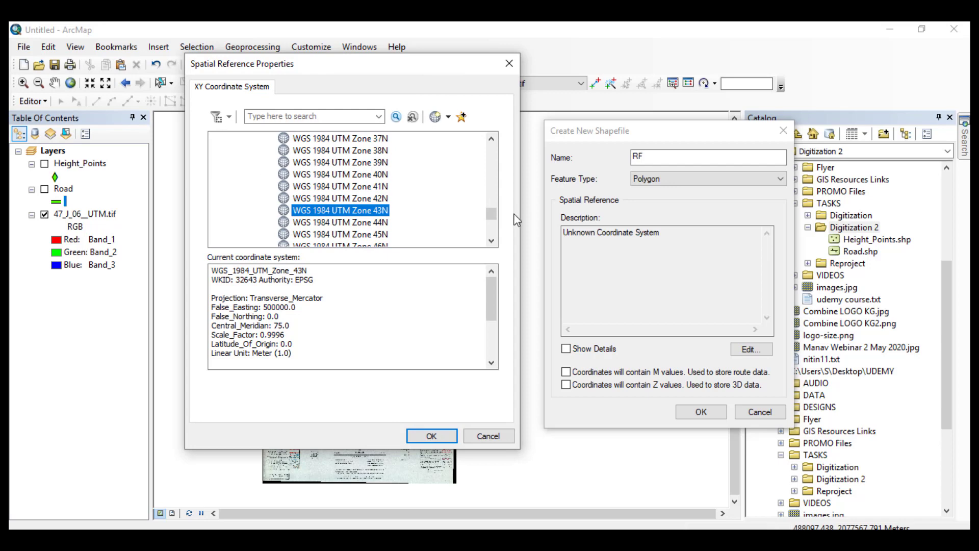
Add WGS 1984 UTM Zone 43N to the favorite coordinate systems, apply it and create the RF shapefile.
{"action": "mouse_move", "coordinate": [491, 213]}
{"action": "left_mouse_down"}
{"action": "mouse_move", "coordinate": [491, 140]}
{"action": "mouse_move", "coordinate": [492, 224]}
{"action": "left_mouse_up"}
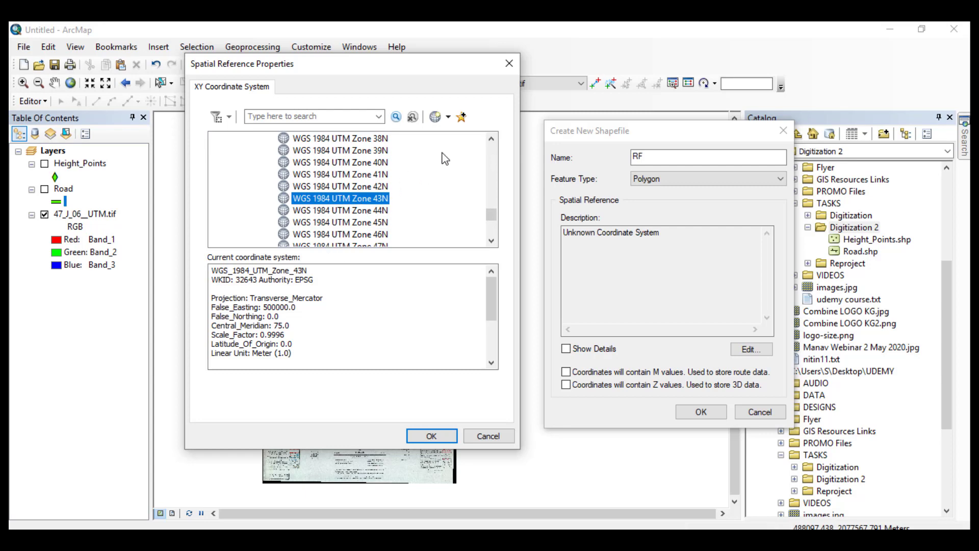
{"action": "left_click", "coordinate": [462, 117]}
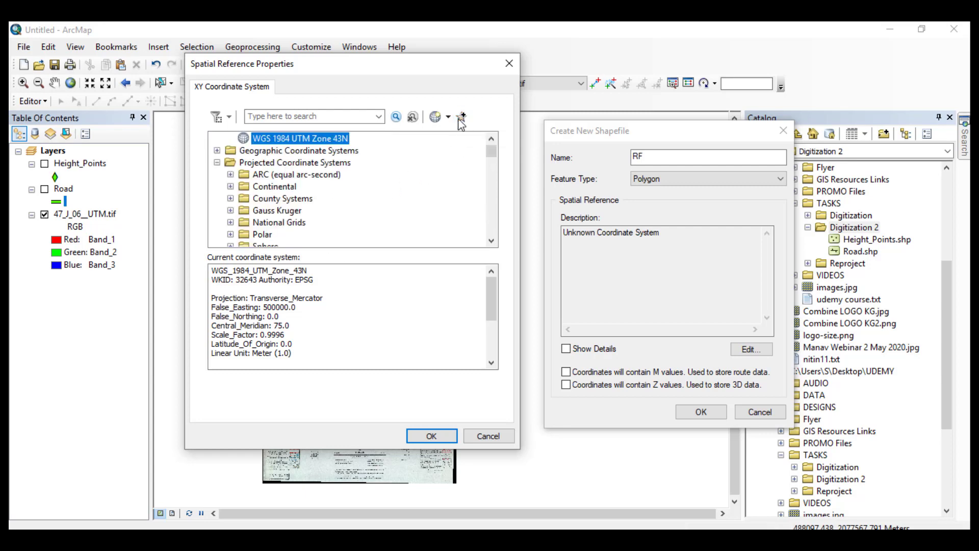
{"action": "left_click", "coordinate": [218, 175]}
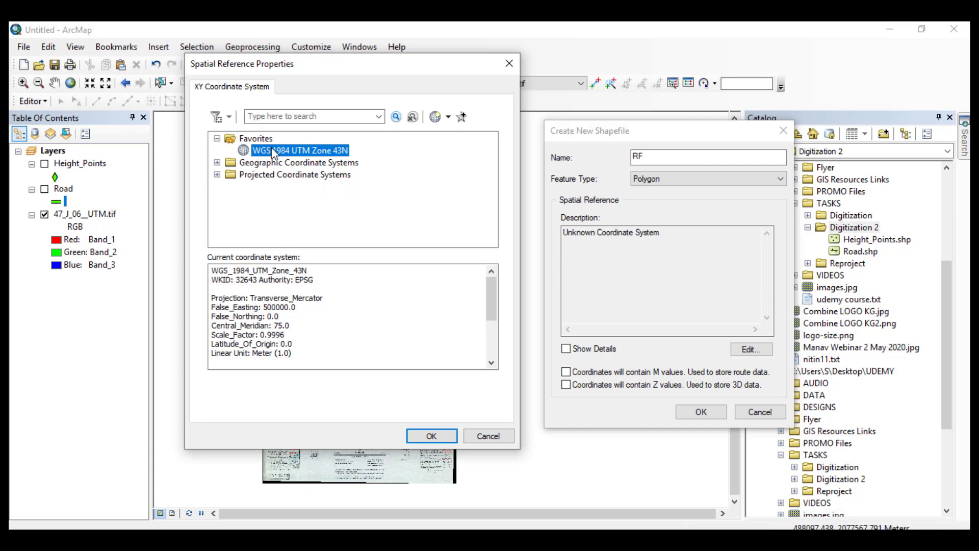
{"action": "left_click", "coordinate": [432, 436]}
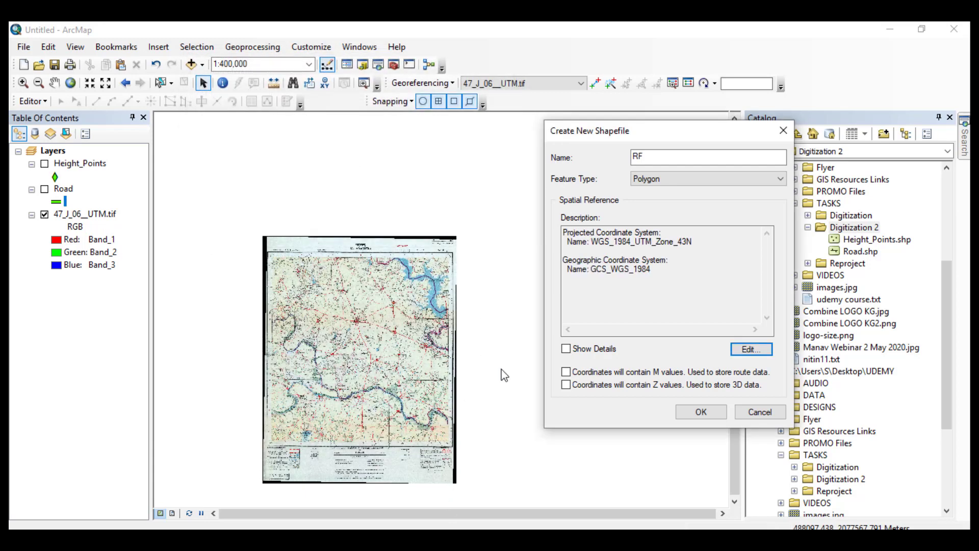
{"action": "left_click", "coordinate": [701, 412]}
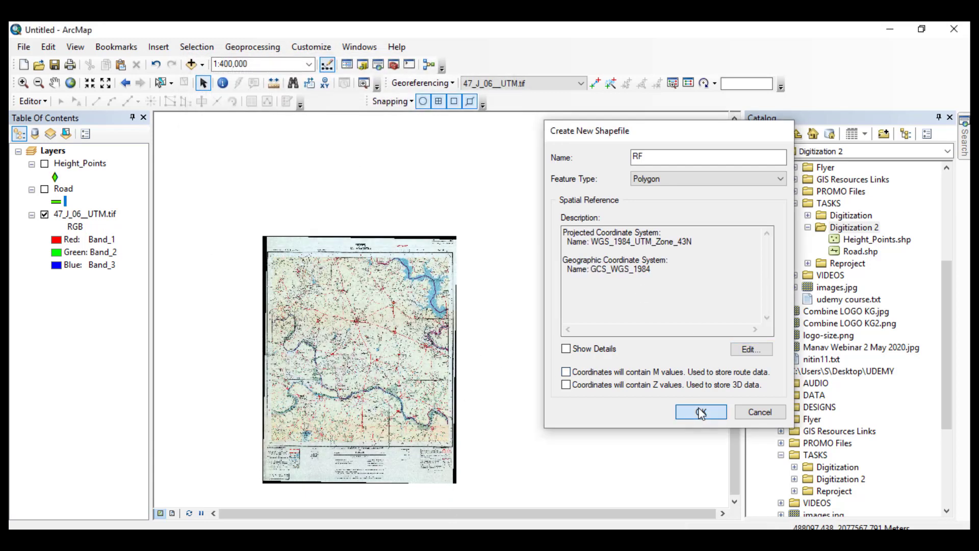
Check for RF.shp in the Digitization 2 folder and close the catalog.
{"action": "left_click", "coordinate": [950, 118]}
{"action": "left_click", "coordinate": [392, 67]}
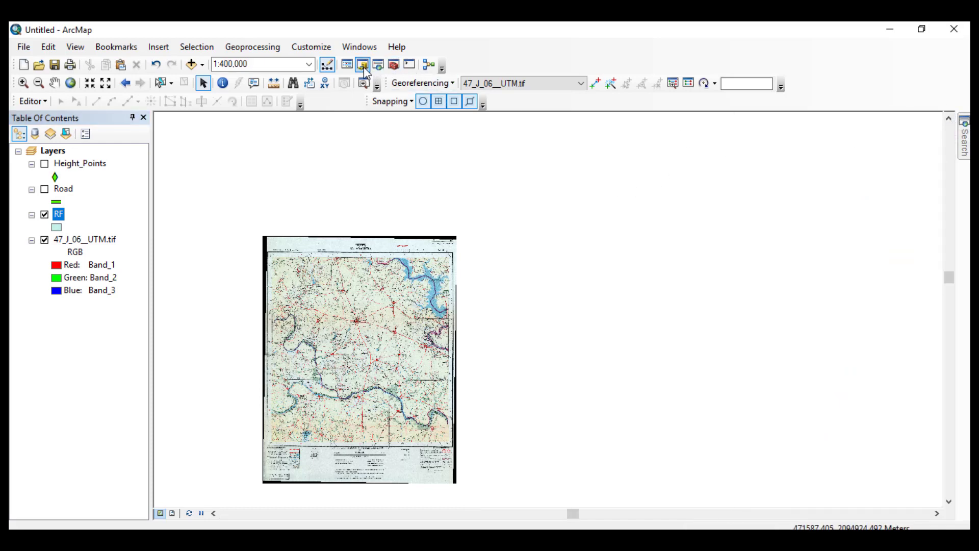
{"action": "left_click", "coordinate": [852, 252]}
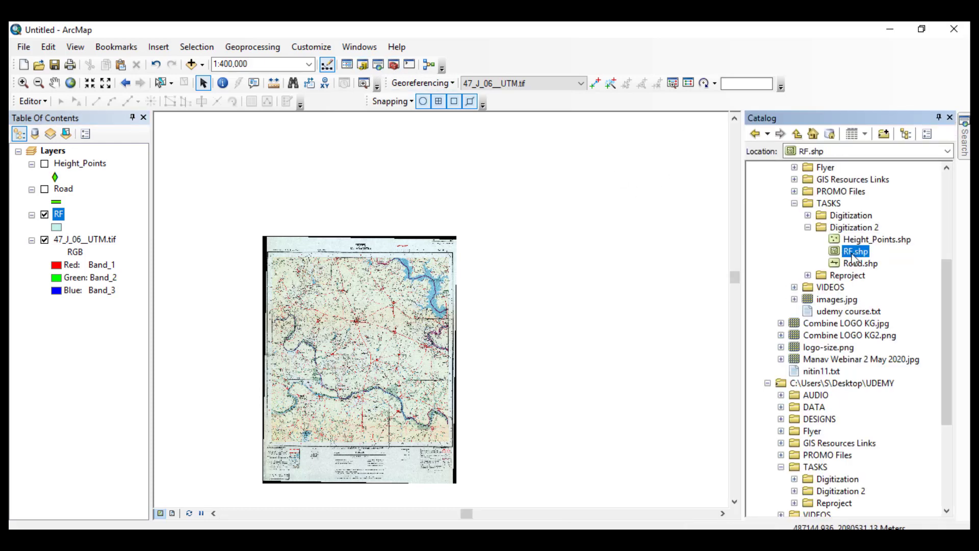
{"action": "left_click", "coordinate": [950, 118]}
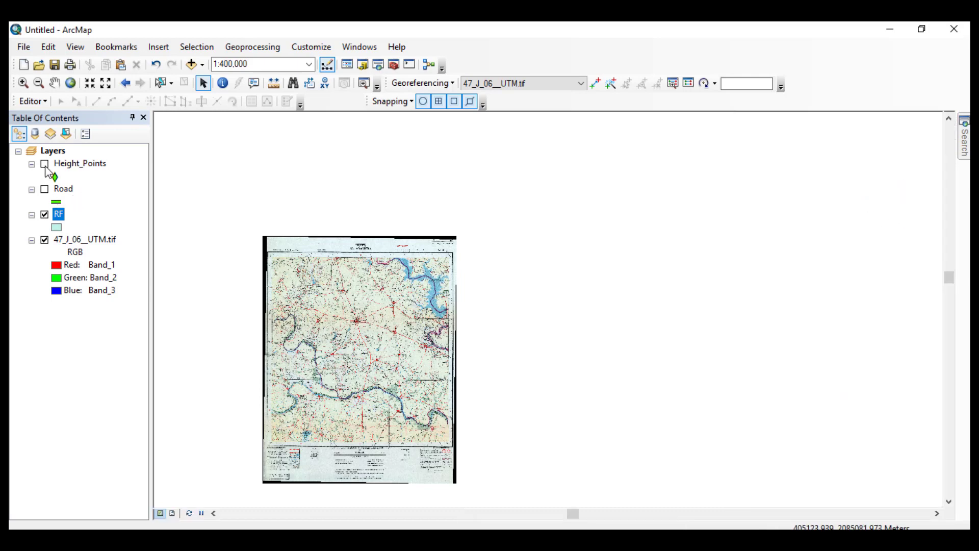
Show the Height_Points and Road layers over the 47_J_06__UTM.tif toposheet at 1:150,000.
{"action": "left_click", "coordinate": [44, 189]}
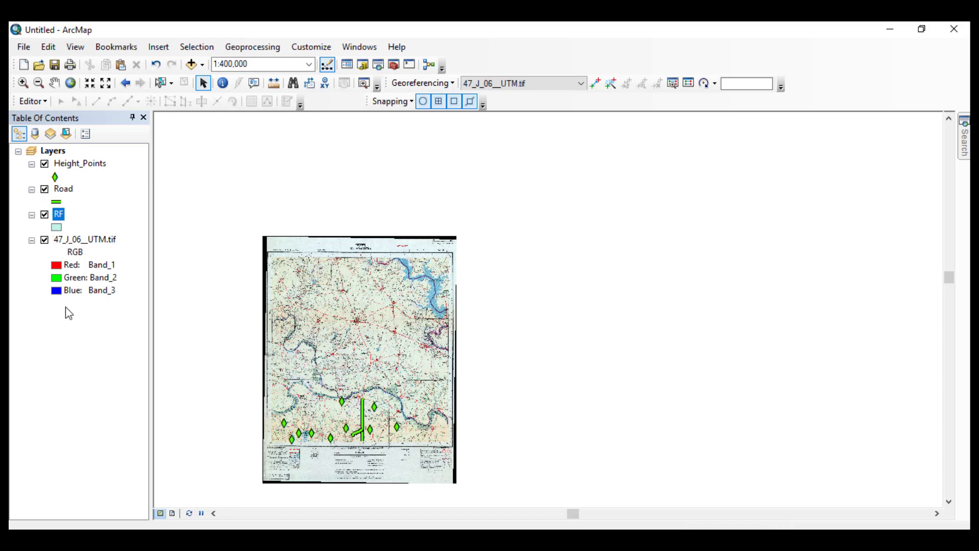
{"action": "left_click", "coordinate": [45, 240]}
{"action": "scroll", "coordinate": [343, 267], "scroll_direction": "up", "scroll_amount": 3}
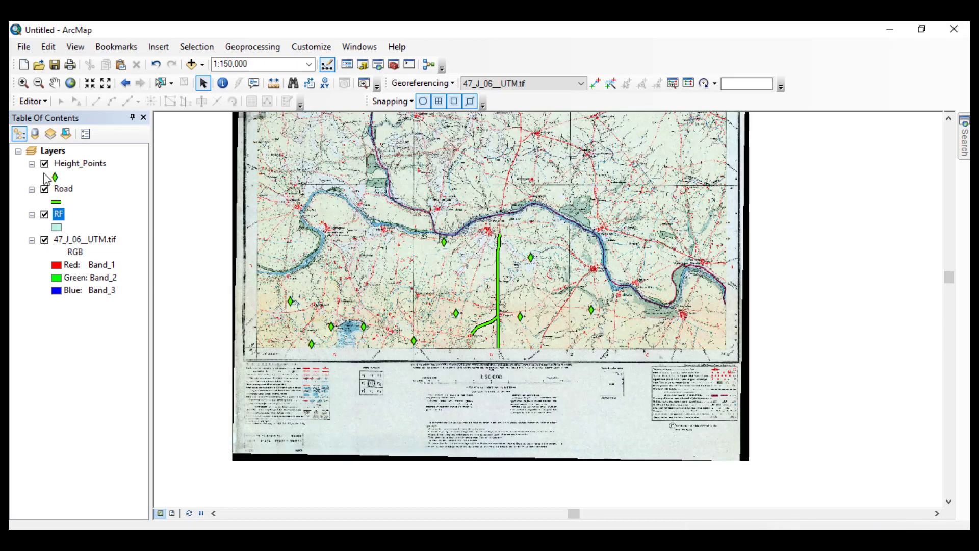
Try the Vineyard and Grassland fill patterns as the symbol for the RF layer.
{"action": "left_click", "coordinate": [56, 227]}
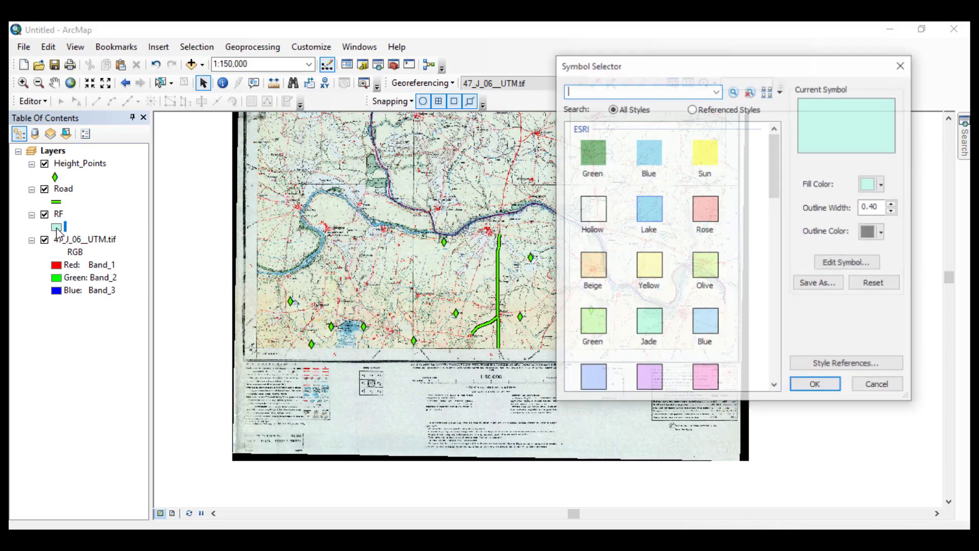
{"action": "left_click_drag", "start_coordinate": [777, 173], "coordinate": [769, 326]}
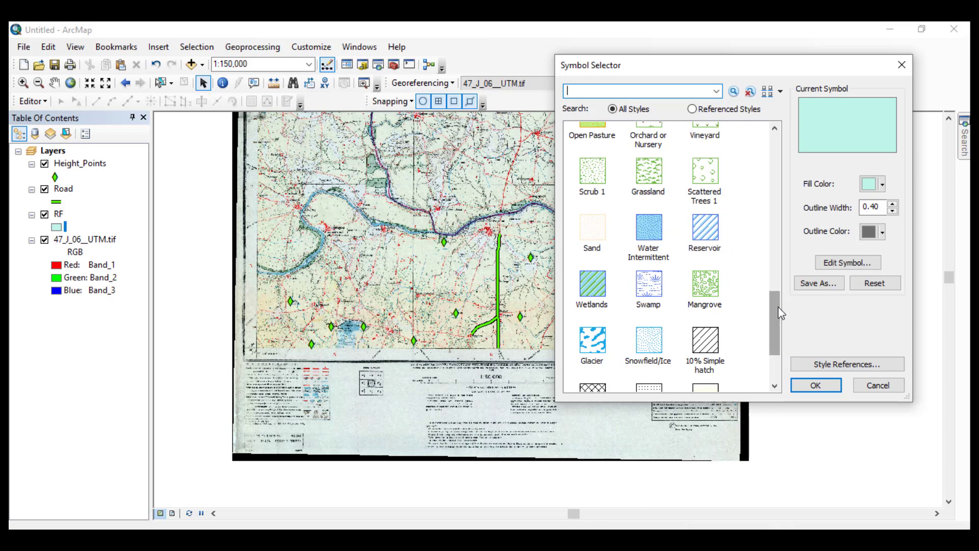
{"action": "scroll", "coordinate": [780, 313], "scroll_direction": "up", "scroll_amount": 5}
{"action": "left_click", "coordinate": [709, 260]}
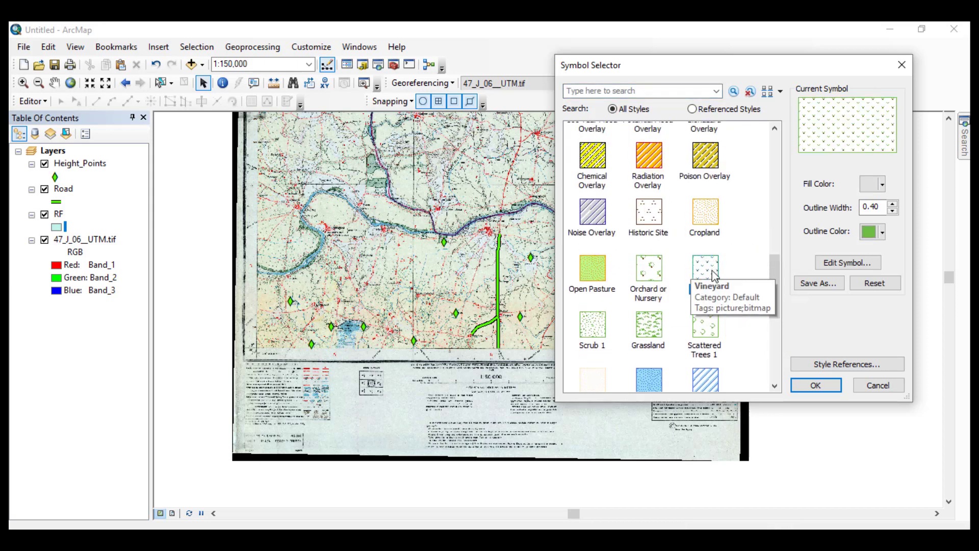
{"action": "left_click", "coordinate": [649, 326]}
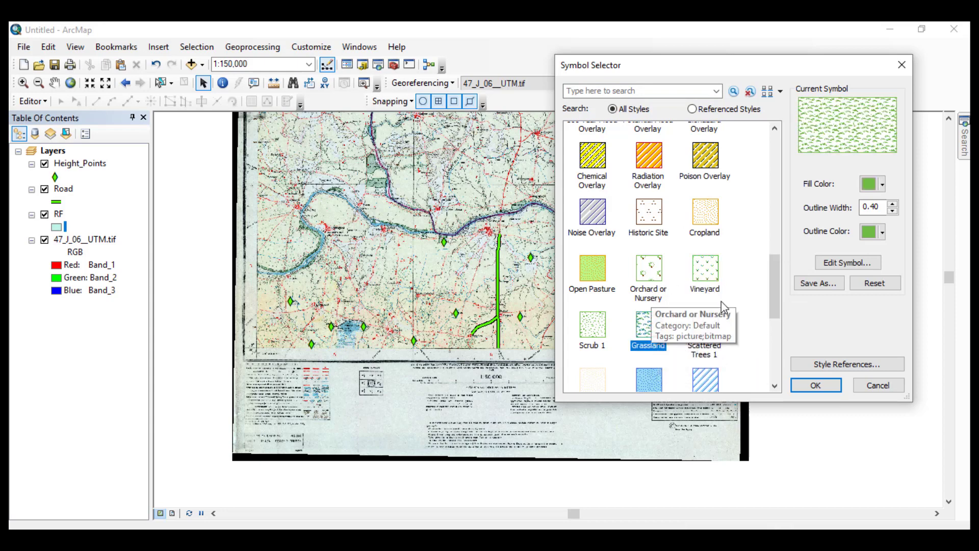
{"action": "left_click", "coordinate": [878, 131]}
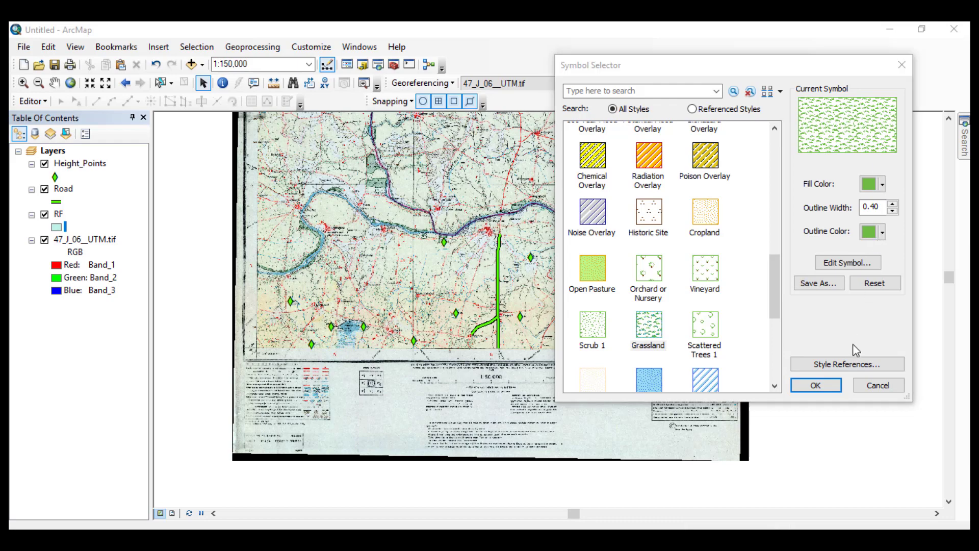
{"action": "left_click", "coordinate": [922, 389]}
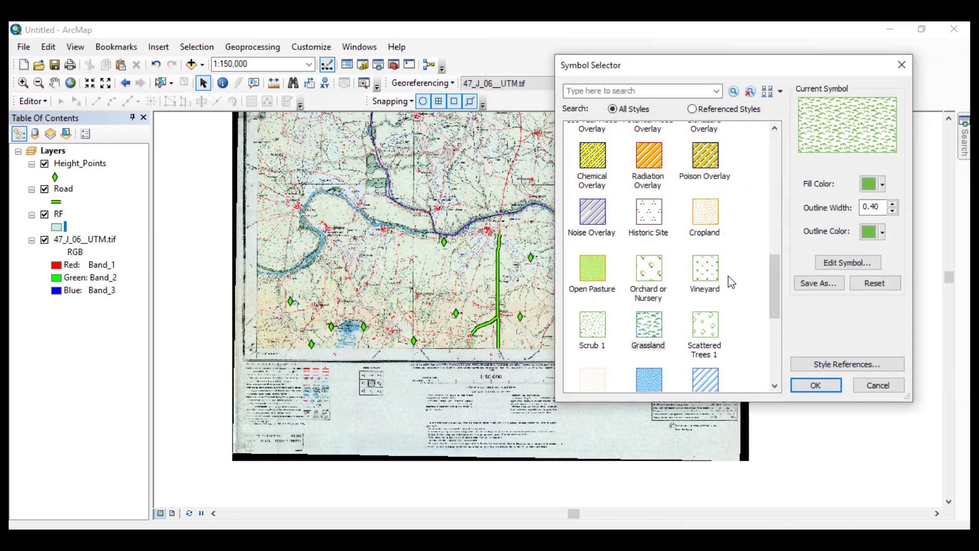
{"action": "left_click_drag", "start_coordinate": [775, 278], "coordinate": [774, 163]}
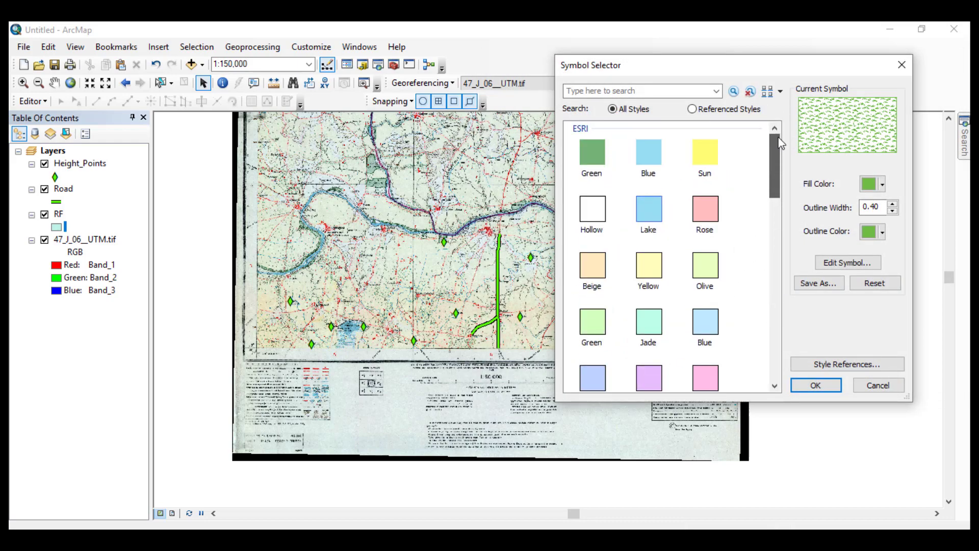
Symbolize the RF layer with the Hollow symbol, an outline width of 3 and a bright green outline color.
{"action": "left_click", "coordinate": [593, 214]}
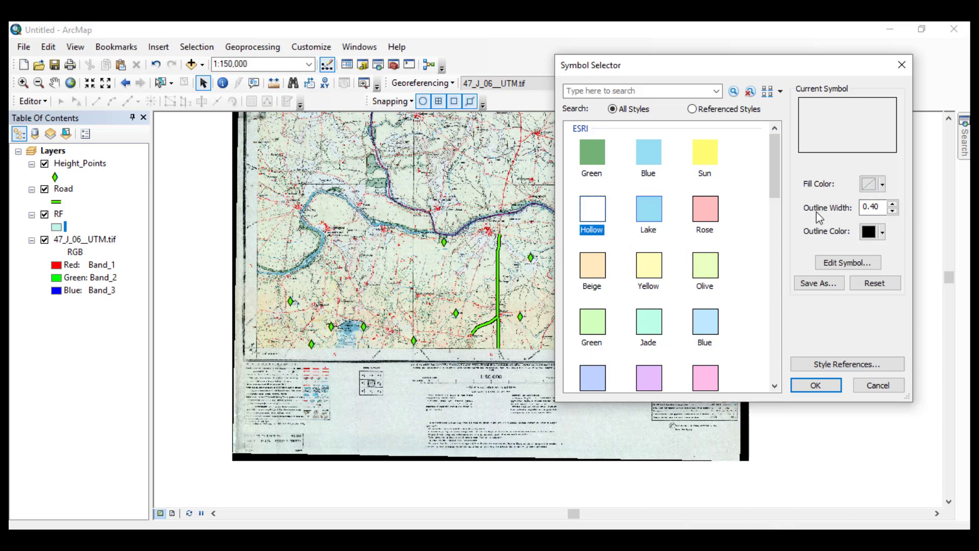
{"action": "left_click", "coordinate": [895, 204]}
{"action": "left_click", "coordinate": [895, 205]}
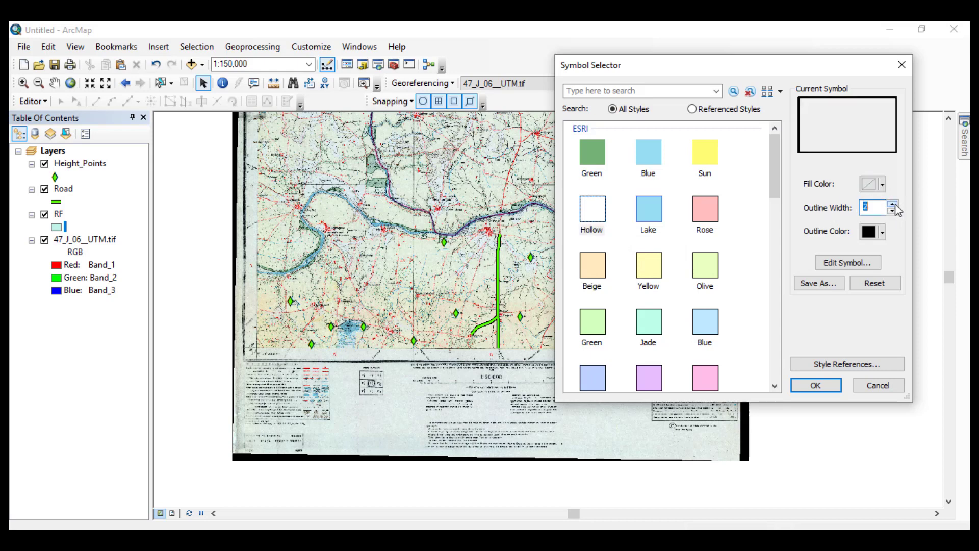
{"action": "left_click", "coordinate": [896, 204]}
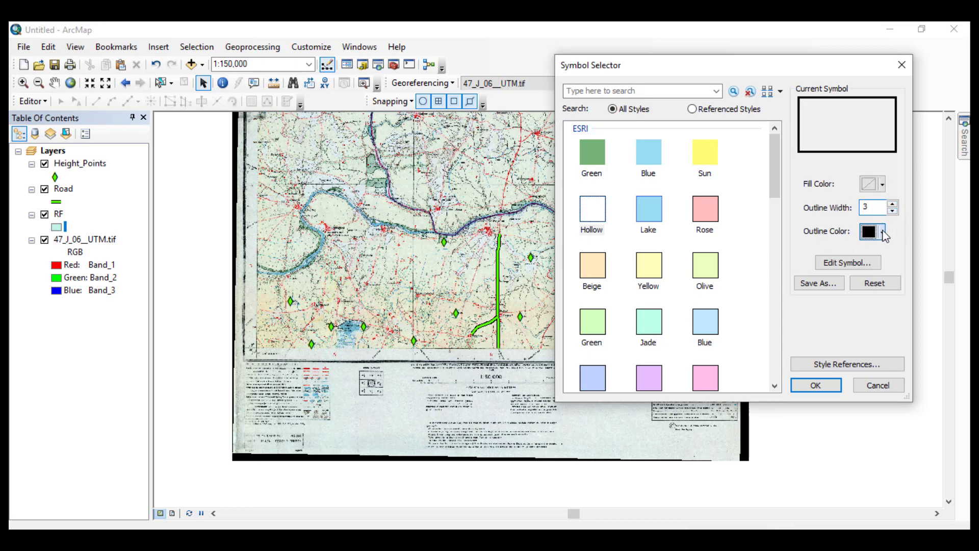
{"action": "left_click", "coordinate": [882, 232]}
{"action": "left_click", "coordinate": [817, 295]}
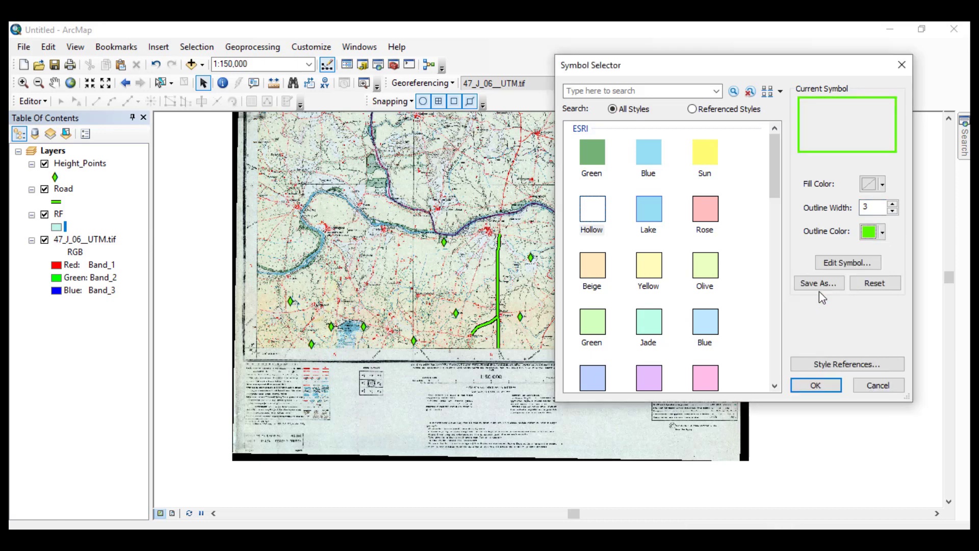
{"action": "left_click", "coordinate": [818, 386]}
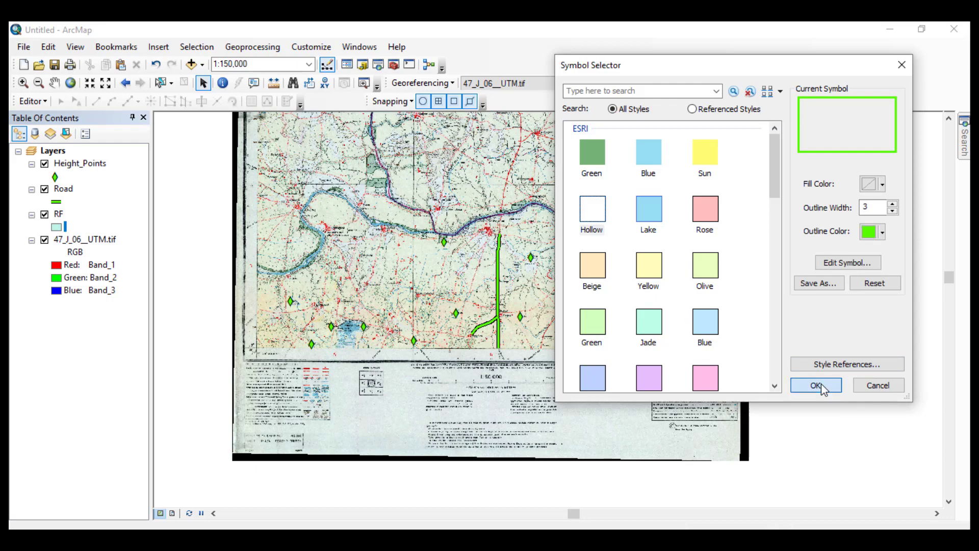
Start an edit session and select the RF feature template with the Polygon construction tool.
{"action": "left_click_drag", "start_coordinate": [449, 278], "coordinate": [493, 294]}
{"action": "left_click_drag", "start_coordinate": [559, 285], "coordinate": [468, 407]}
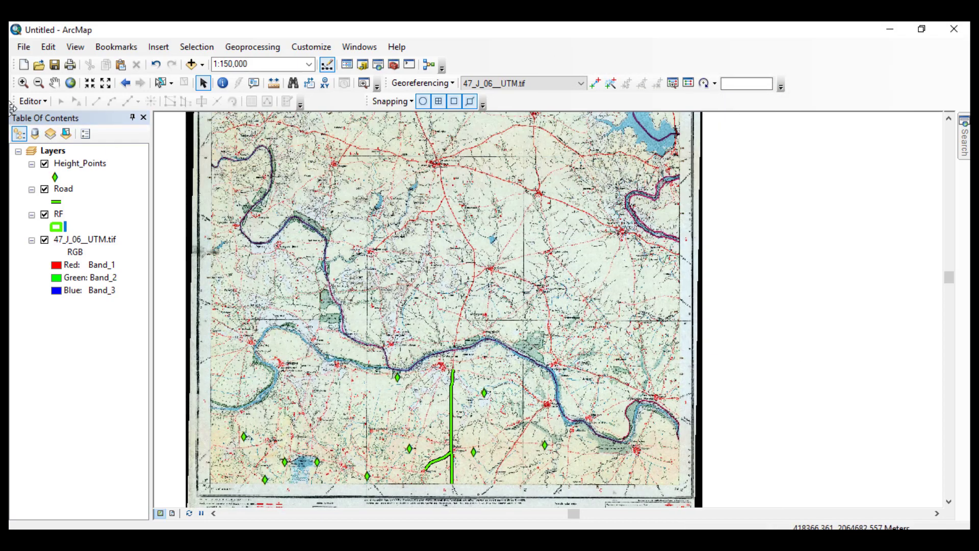
{"action": "left_click", "coordinate": [40, 101]}
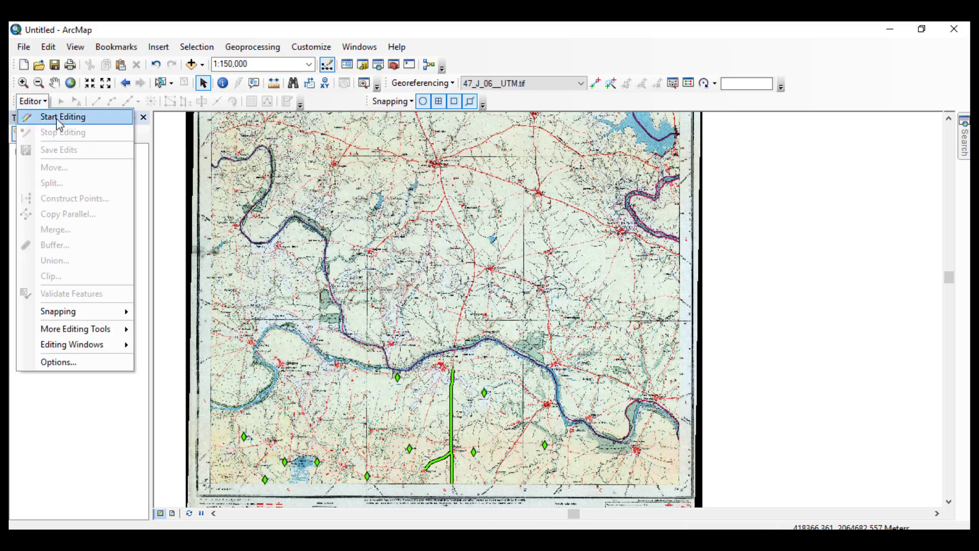
{"action": "left_click", "coordinate": [66, 116]}
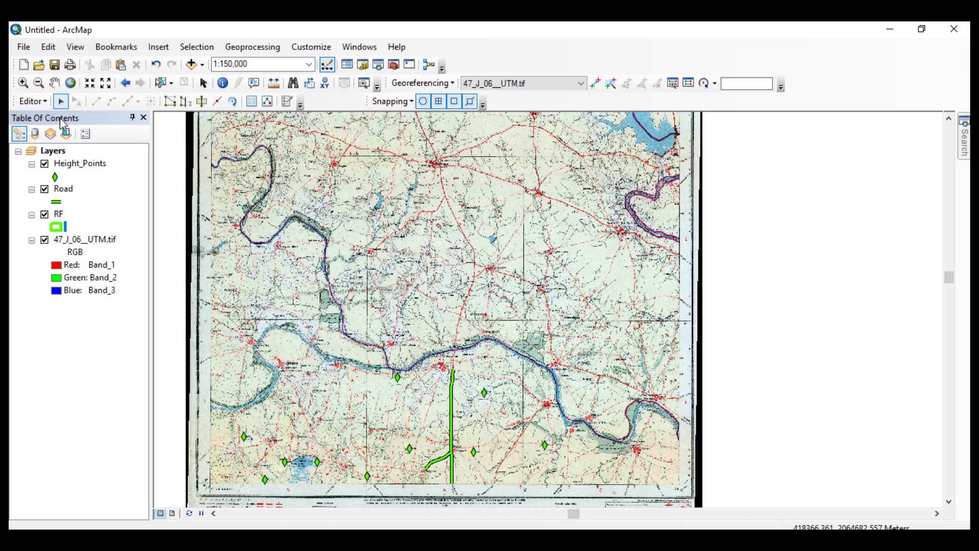
{"action": "left_click", "coordinate": [288, 101]}
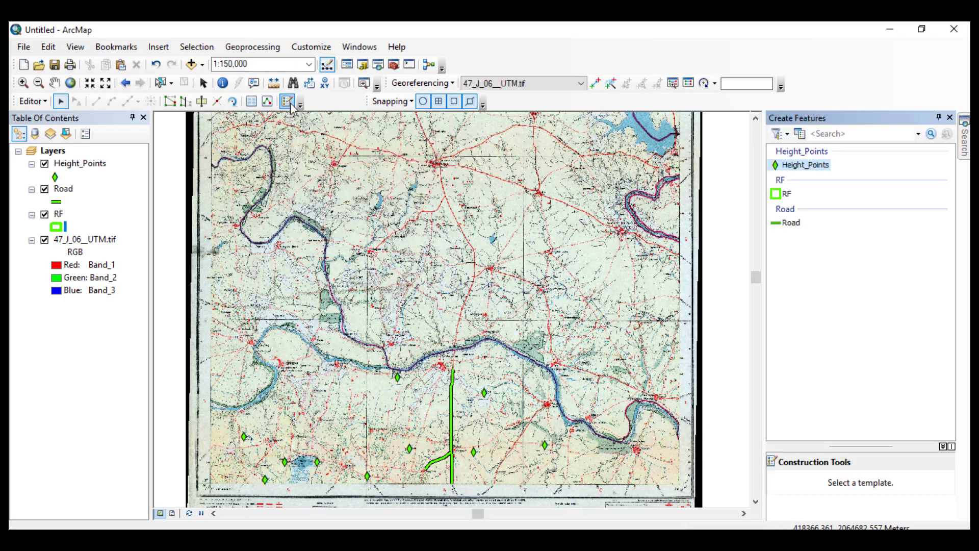
{"action": "left_click", "coordinate": [787, 195]}
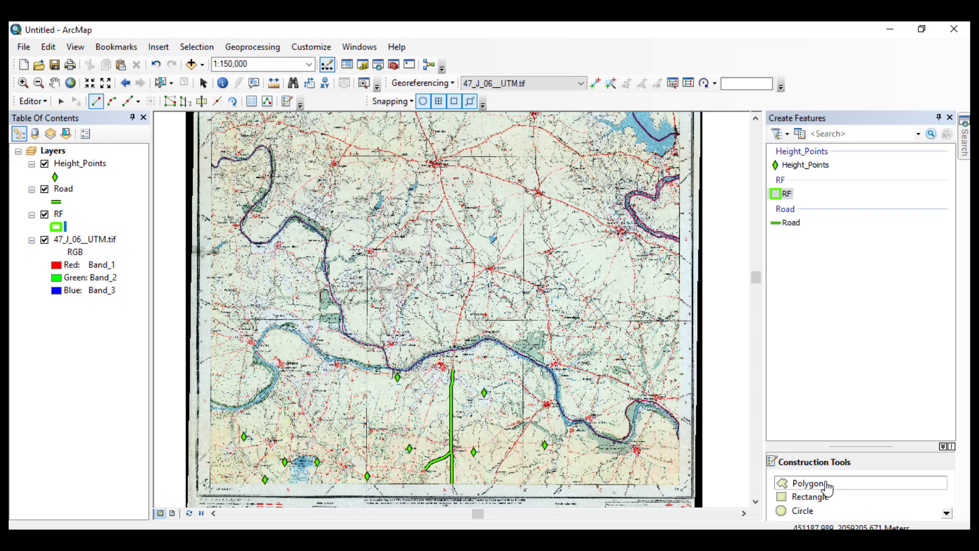
{"action": "left_click", "coordinate": [951, 113]}
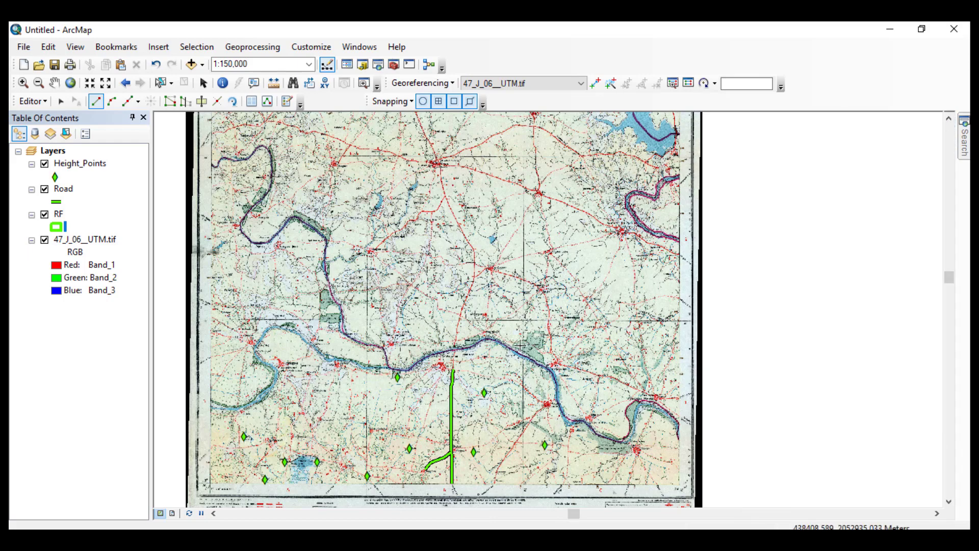
Locate the RF Open jungle patch north of Wālki at 1:8,000 and check that the RF polygon template is active.
{"action": "left_click_drag", "start_coordinate": [614, 291], "coordinate": [714, 164]}
{"action": "left_click_drag", "start_coordinate": [761, 210], "coordinate": [630, 331]}
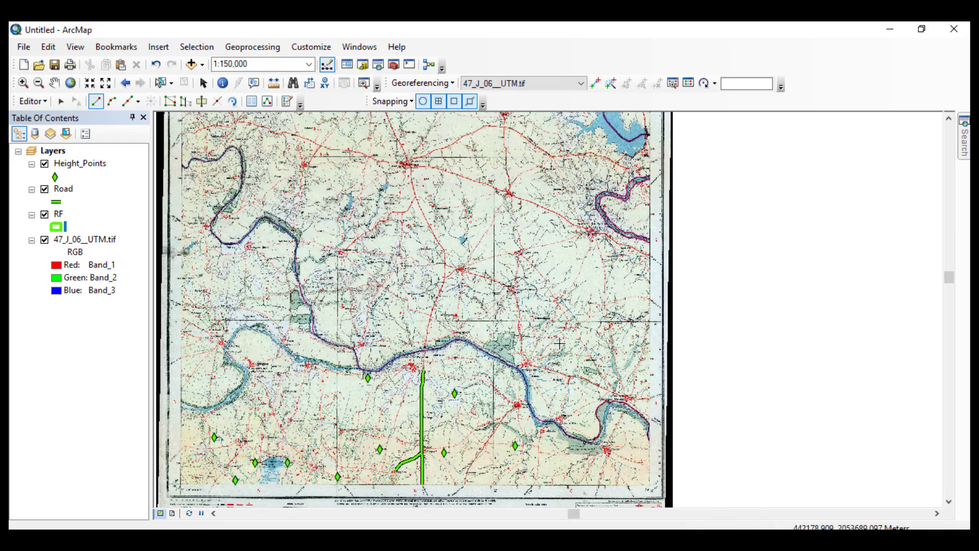
{"action": "left_click_drag", "start_coordinate": [541, 408], "coordinate": [678, 383]}
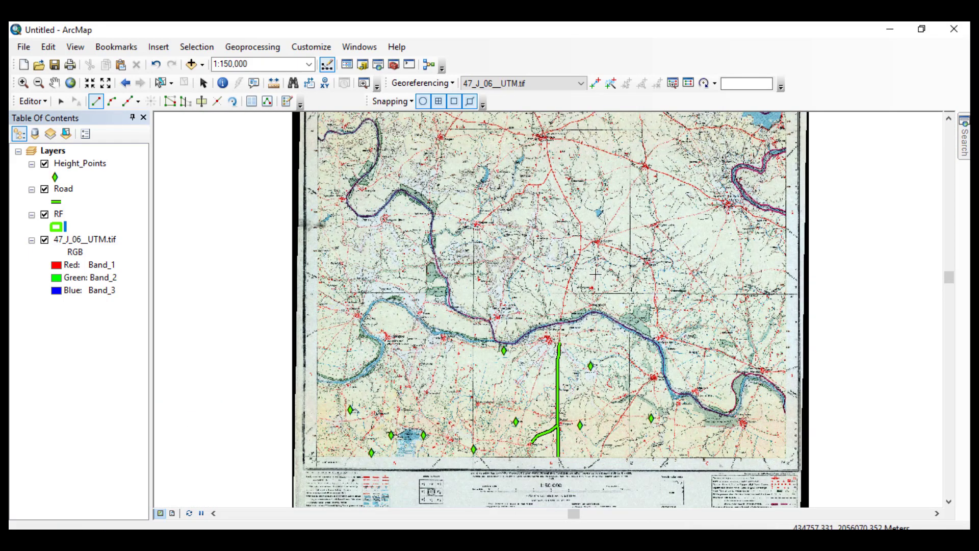
{"action": "left_click_drag", "start_coordinate": [477, 324], "coordinate": [424, 222]}
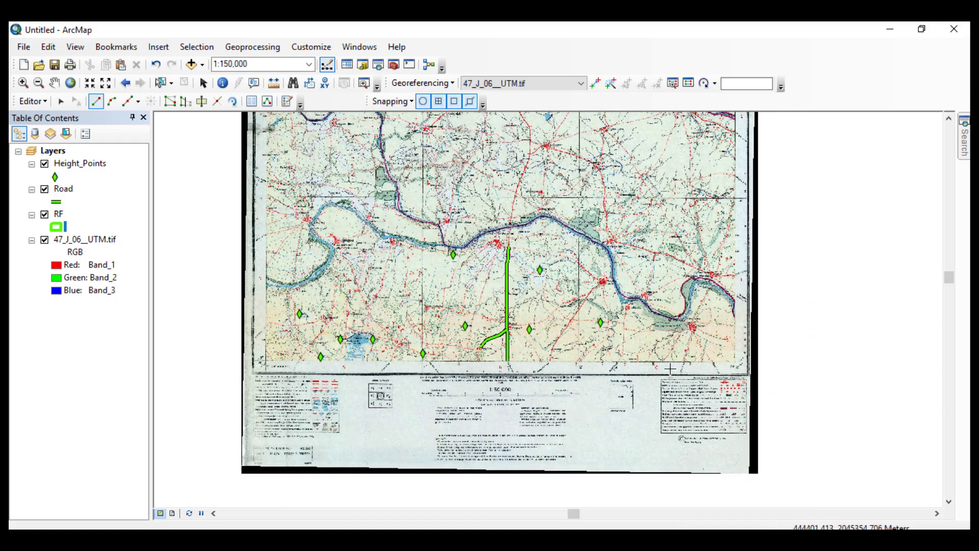
{"action": "left_click_drag", "start_coordinate": [383, 174], "coordinate": [486, 257]}
{"action": "scroll", "coordinate": [485, 258], "scroll_direction": "down", "scroll_amount": 4}
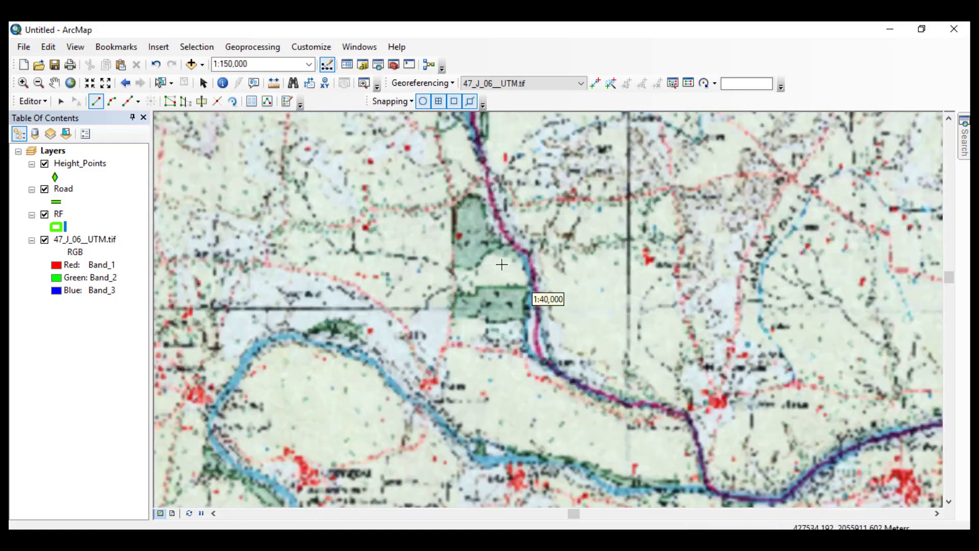
{"action": "scroll", "coordinate": [535, 274], "scroll_direction": "down", "scroll_amount": 3}
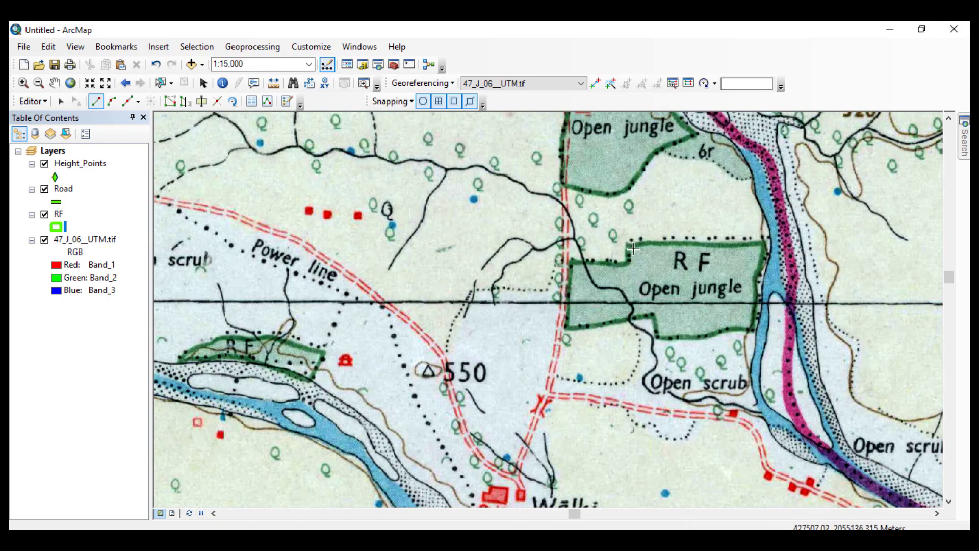
{"action": "left_click_drag", "start_coordinate": [518, 139], "coordinate": [329, 123]}
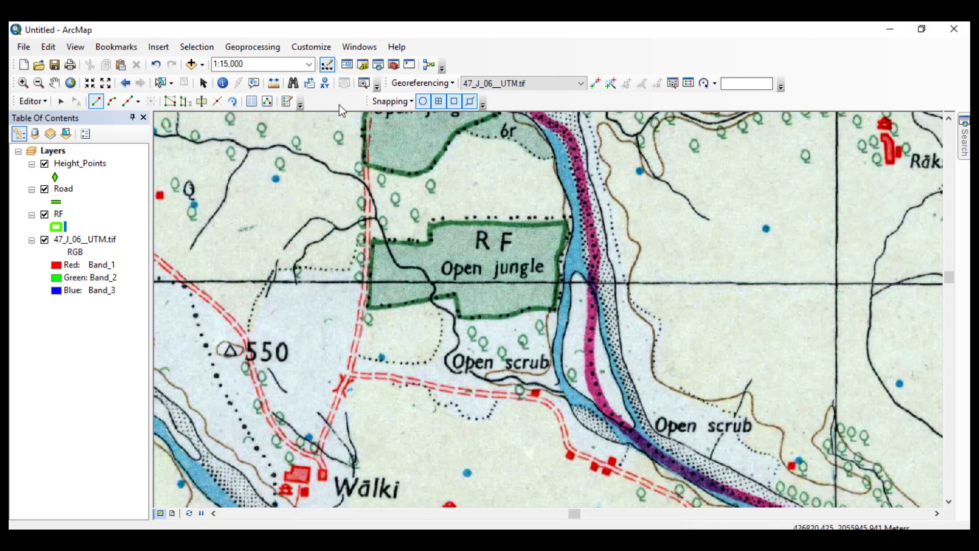
{"action": "left_click", "coordinate": [287, 101]}
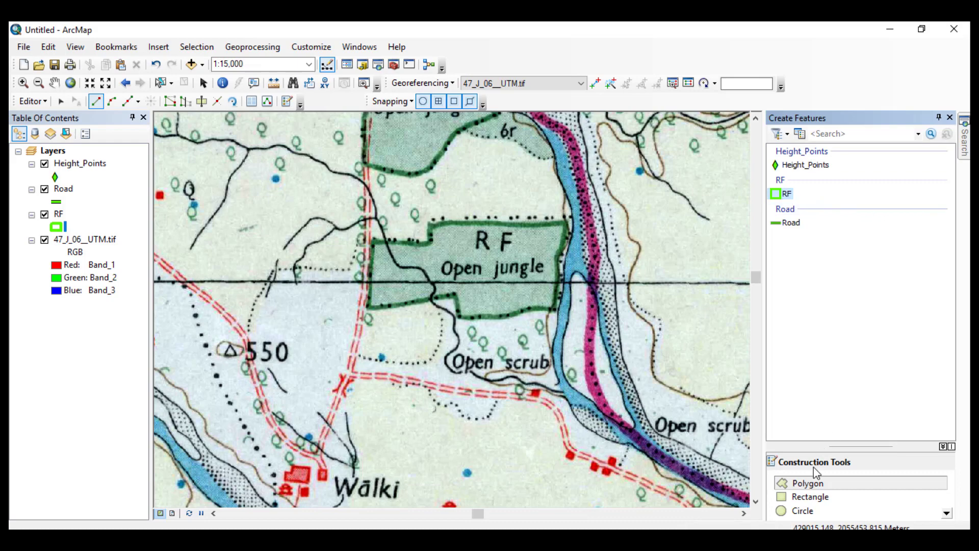
{"action": "left_click", "coordinate": [950, 117]}
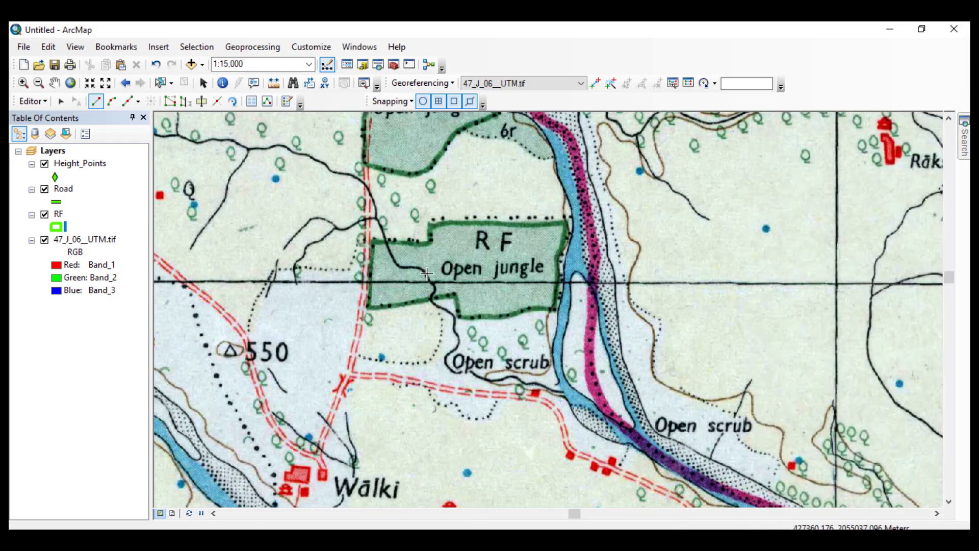
{"action": "scroll", "coordinate": [427, 274], "scroll_direction": "up", "scroll_amount": 2}
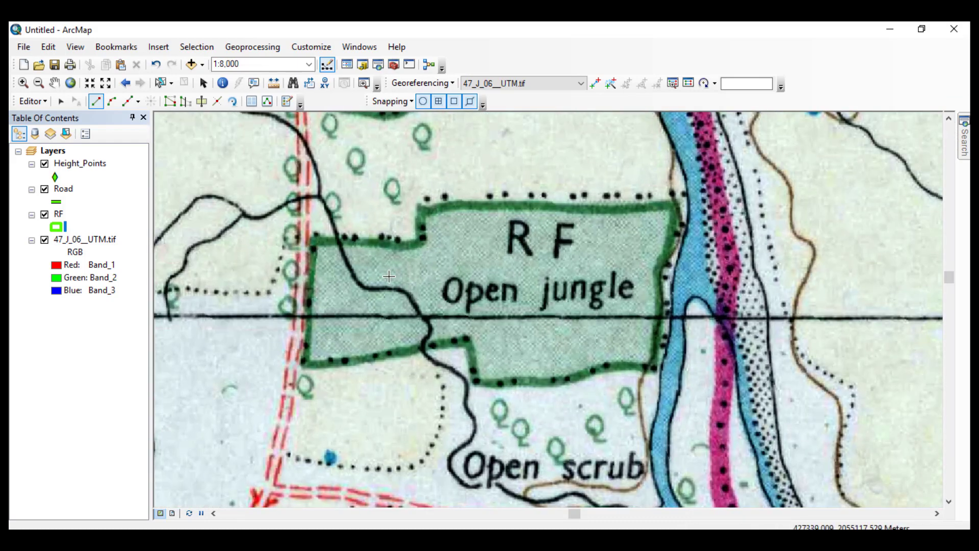
Trace the RF polygon along the west and south edges of the Open jungle patch, ending at its southeast corner.
{"action": "left_click", "coordinate": [315, 241]}
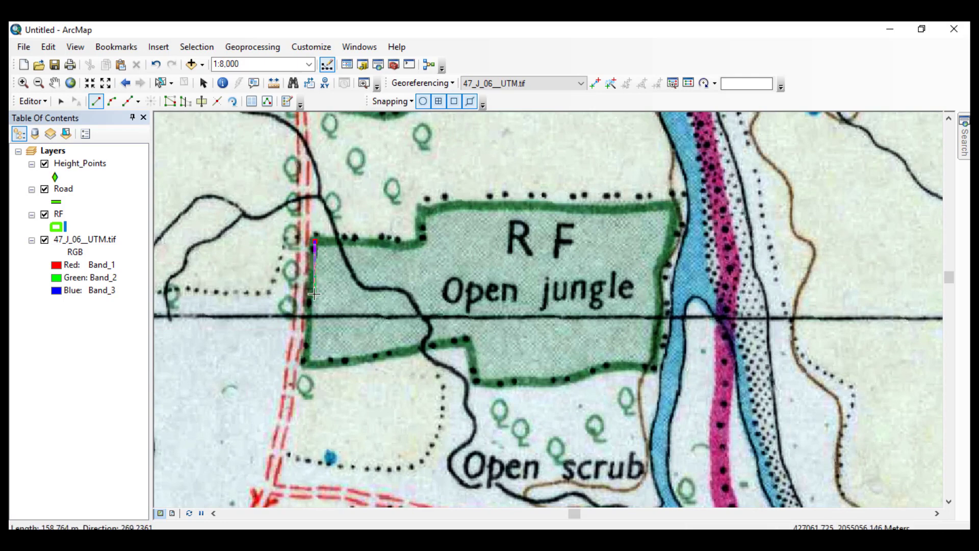
{"action": "left_click", "coordinate": [306, 343]}
{"action": "left_click", "coordinate": [306, 362]}
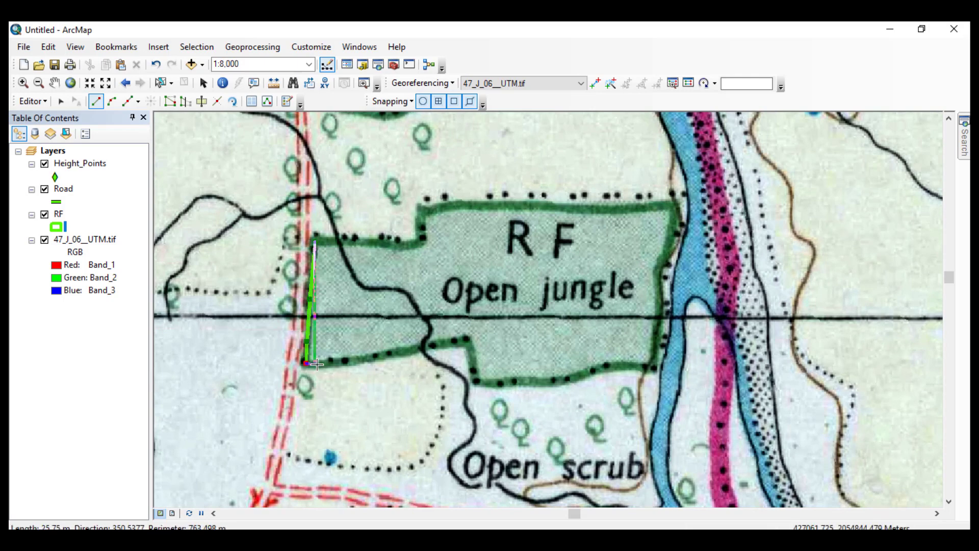
{"action": "left_click", "coordinate": [363, 358]}
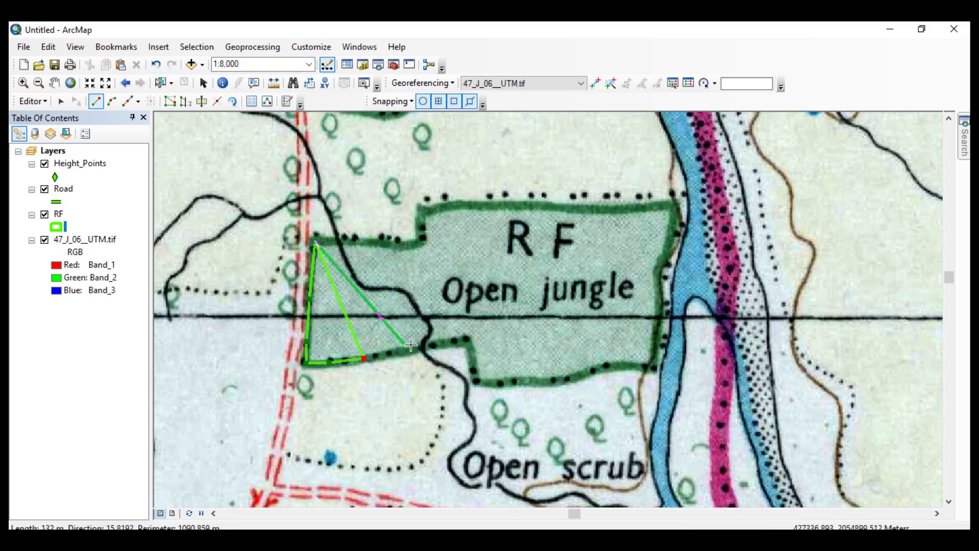
{"action": "left_click", "coordinate": [469, 340]}
{"action": "left_click", "coordinate": [478, 381]}
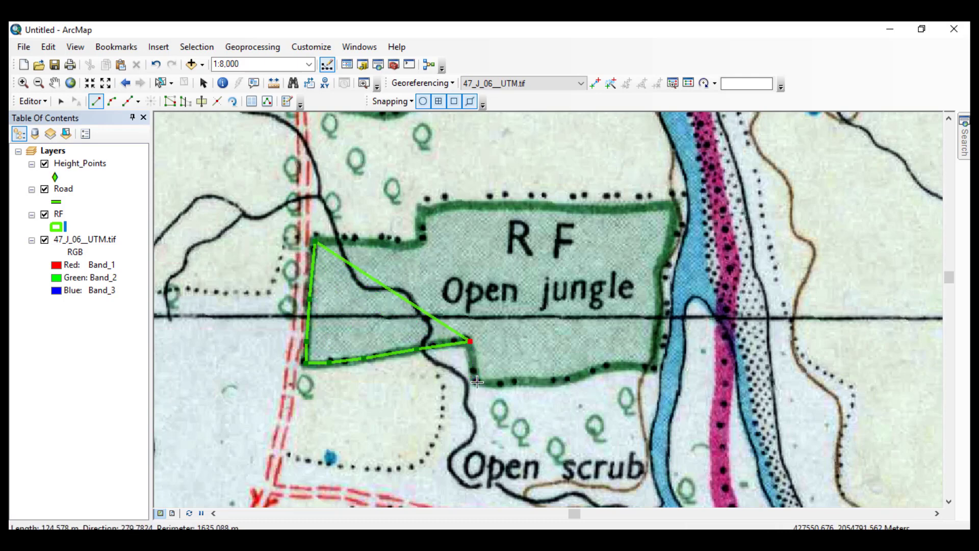
{"action": "left_click", "coordinate": [563, 382]}
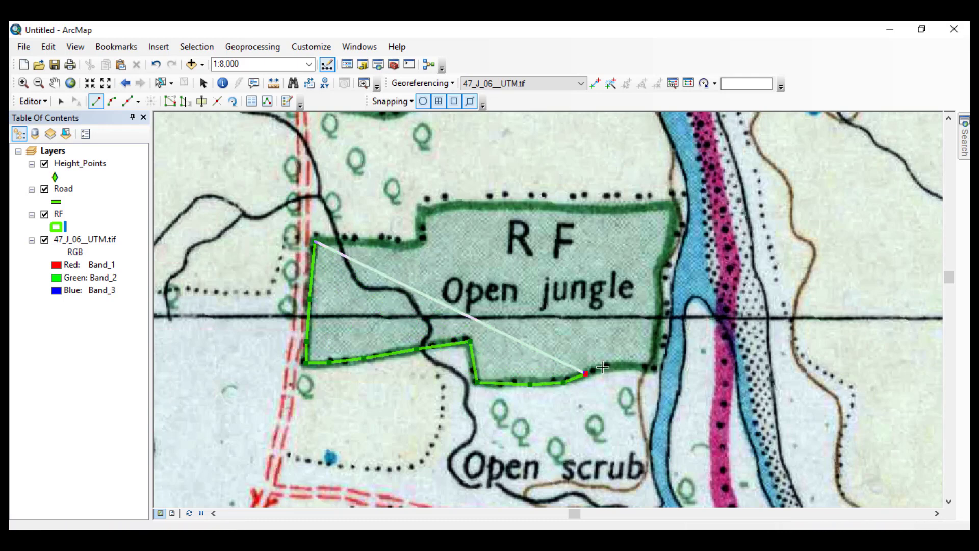
{"action": "left_click", "coordinate": [612, 366]}
{"action": "left_click", "coordinate": [650, 370]}
Continue the RF polygon up the patch's east edge beside the river to the northeast corner.
{"action": "left_click", "coordinate": [660, 337]}
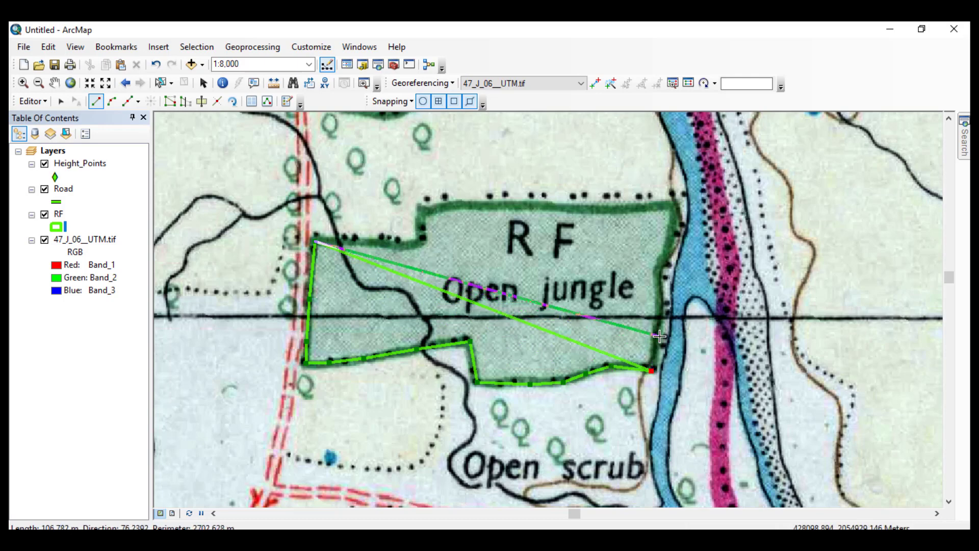
{"action": "left_click", "coordinate": [659, 274]}
{"action": "left_click", "coordinate": [671, 234]}
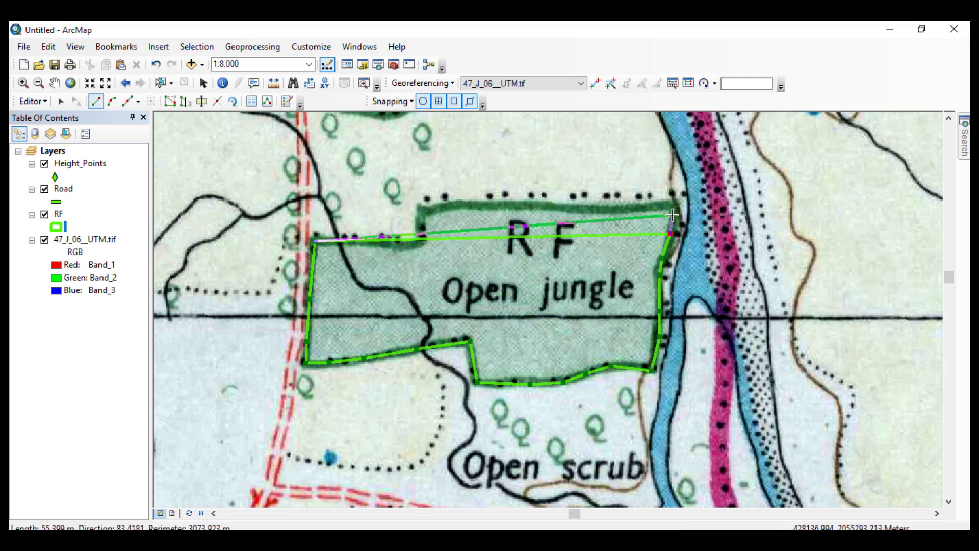
{"action": "left_click", "coordinate": [673, 218]}
{"action": "left_click", "coordinate": [670, 205]}
Trace the stepped north edge of the patch back toward the northwest corner and finish the RF polygon sketch.
{"action": "left_click", "coordinate": [641, 208]}
{"action": "left_click", "coordinate": [579, 206]}
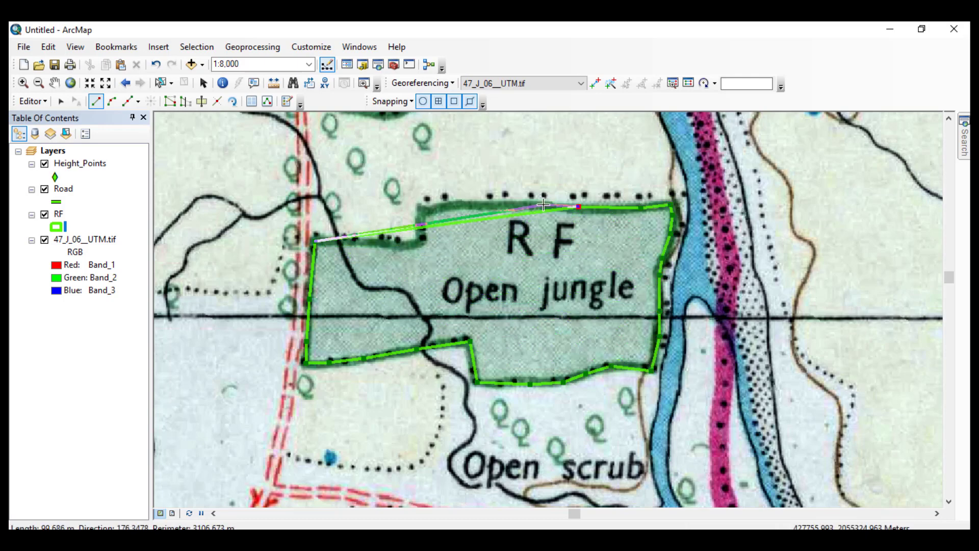
{"action": "left_click", "coordinate": [542, 205]}
{"action": "left_click", "coordinate": [469, 204]}
{"action": "left_click", "coordinate": [423, 207]}
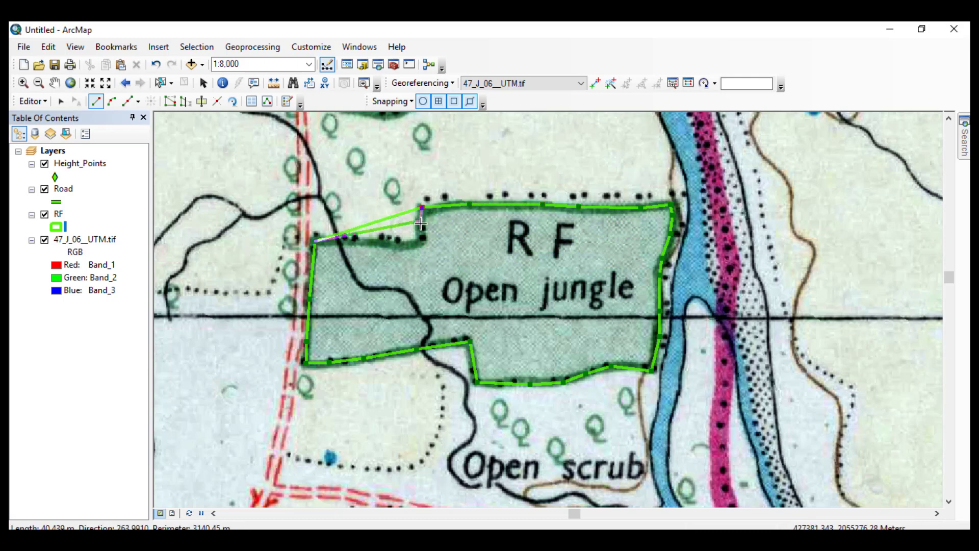
{"action": "left_click", "coordinate": [421, 241]}
{"action": "left_click", "coordinate": [399, 246]}
{"action": "left_click", "coordinate": [348, 241]}
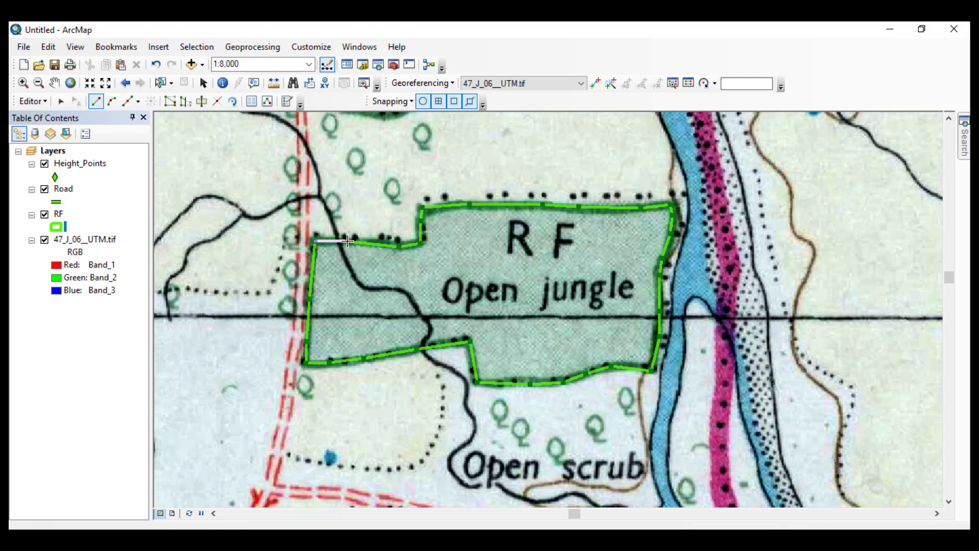
{"action": "key", "text": "F2"}
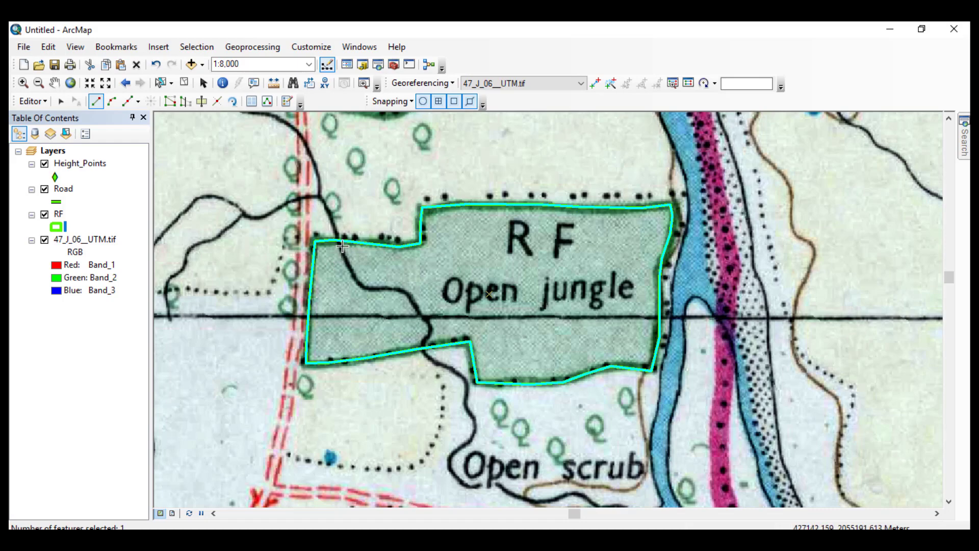
Give the RF layer's symbol a light green fill color.
{"action": "left_click_drag", "start_coordinate": [259, 331], "coordinate": [326, 321]}
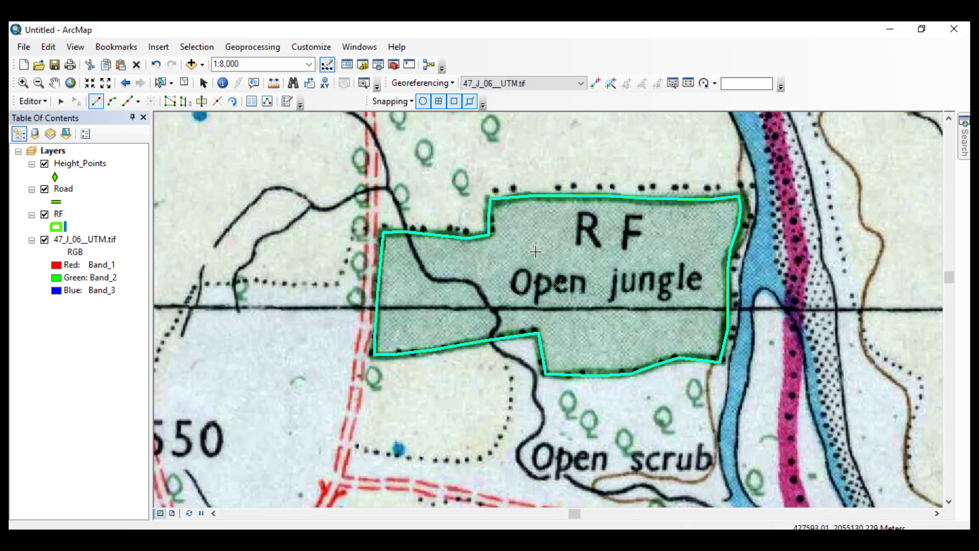
{"action": "left_click_drag", "start_coordinate": [521, 158], "coordinate": [406, 310]}
{"action": "left_click_drag", "start_coordinate": [423, 393], "coordinate": [430, 309]}
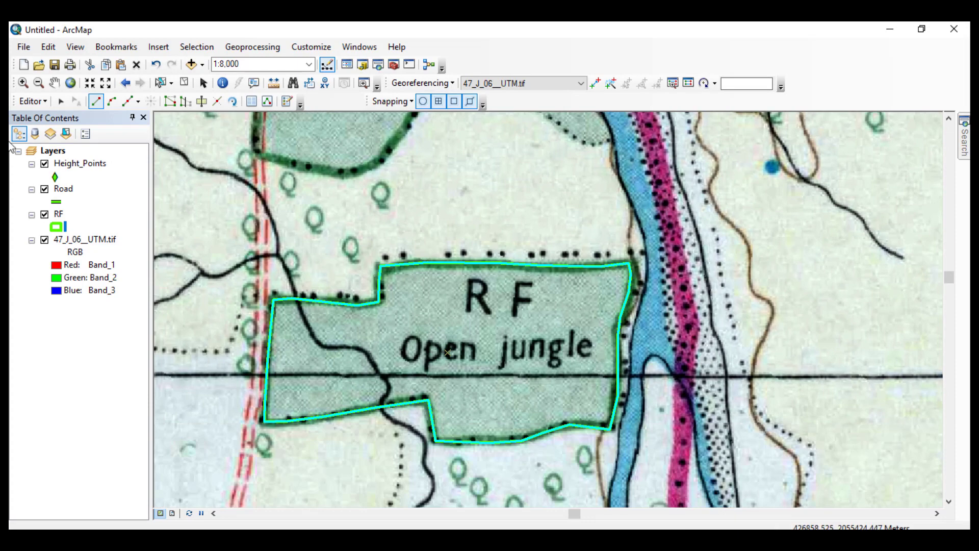
{"action": "left_click", "coordinate": [57, 228]}
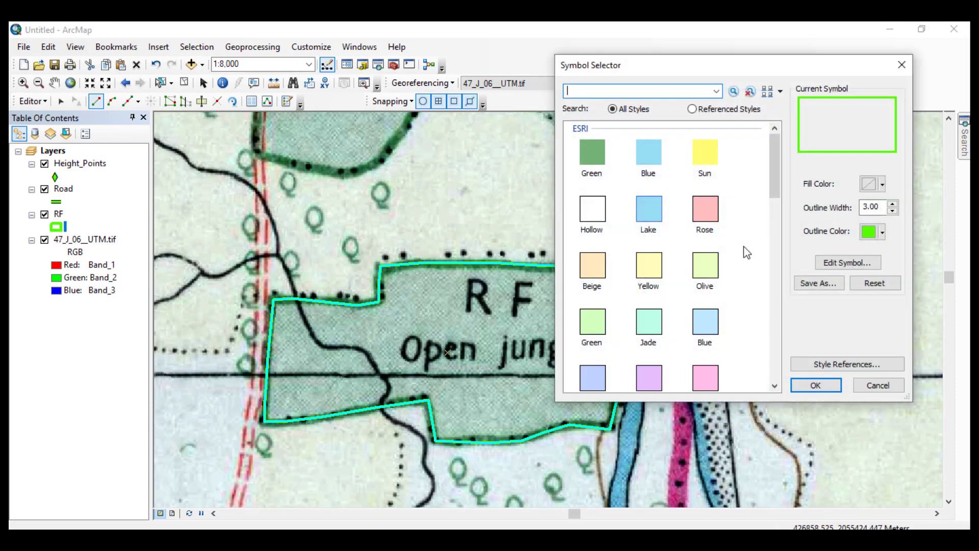
{"action": "left_click", "coordinate": [876, 183]}
{"action": "left_click", "coordinate": [814, 236]}
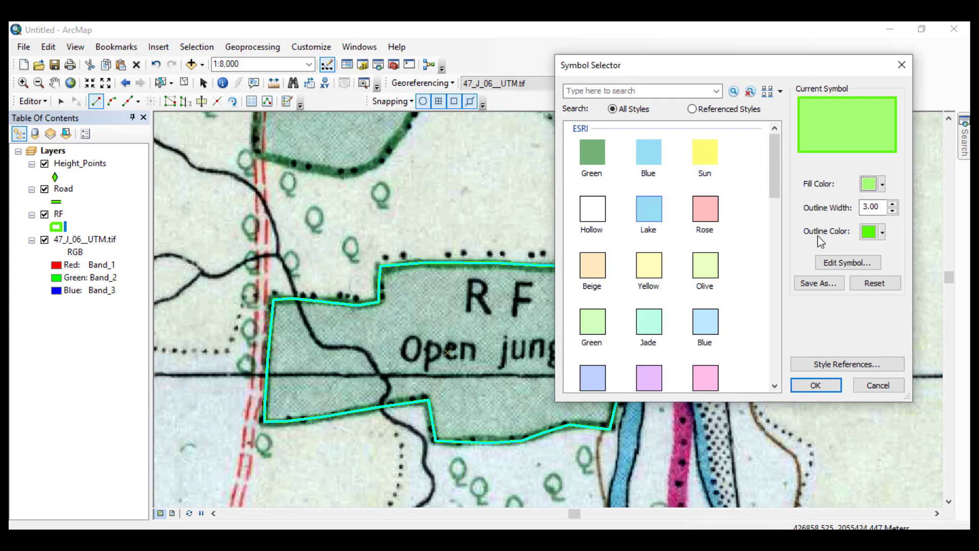
{"action": "left_click", "coordinate": [815, 385]}
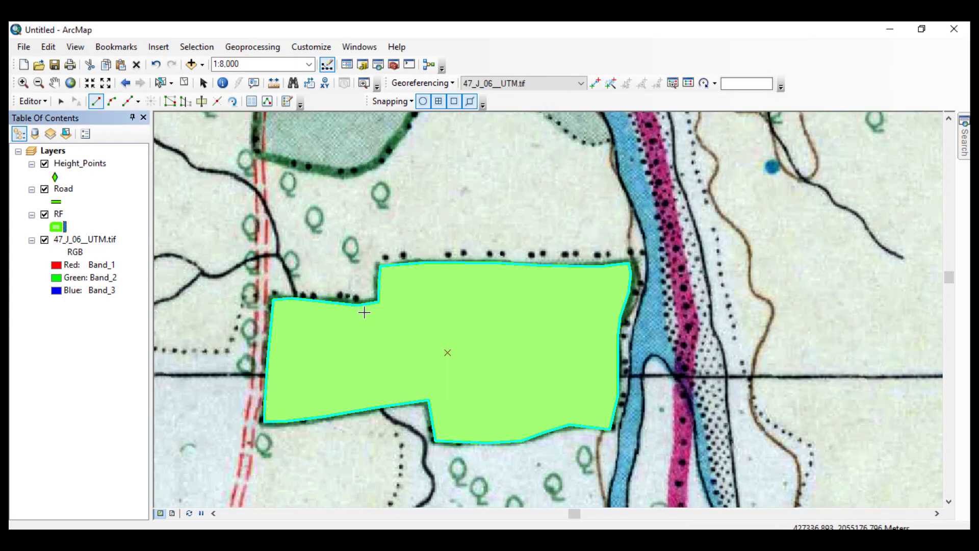
Set the RF layer symbol's fill back to no color.
{"action": "left_click", "coordinate": [58, 226]}
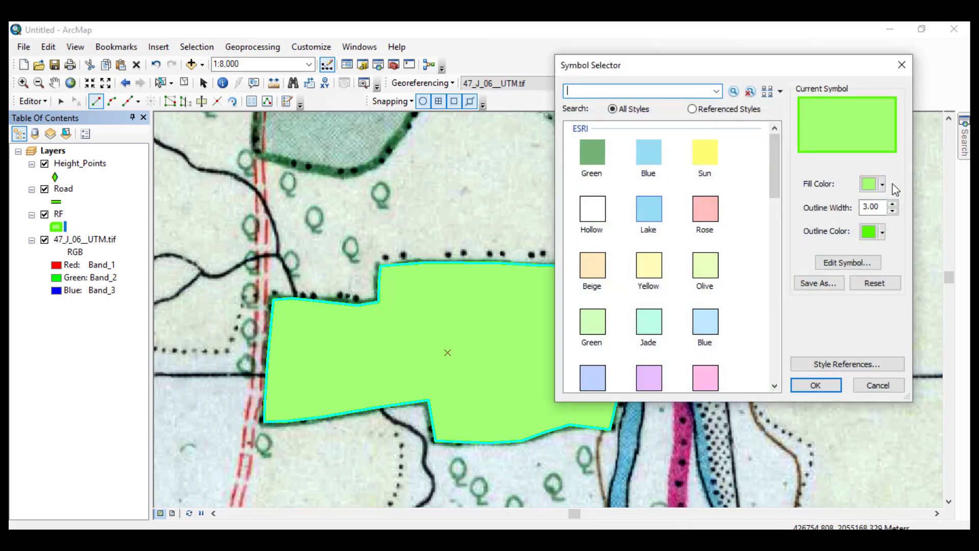
{"action": "left_click", "coordinate": [875, 186]}
{"action": "left_click", "coordinate": [787, 206]}
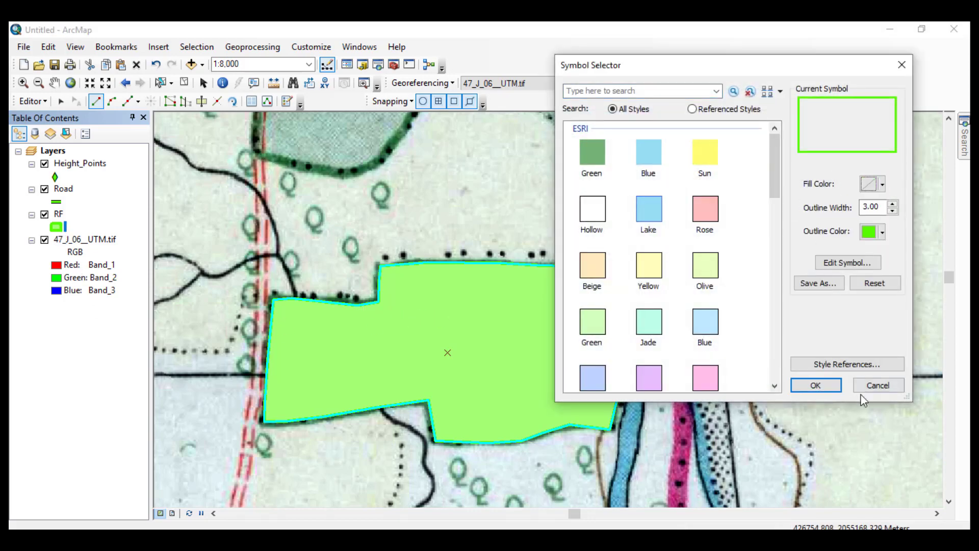
{"action": "left_click", "coordinate": [815, 385]}
Show the Create Features window and choose the Polygon construction tool for the RF patch south of the ford.
{"action": "left_click_drag", "start_coordinate": [546, 219], "coordinate": [628, 346]}
{"action": "scroll", "coordinate": [500, 233], "scroll_direction": "up", "scroll_amount": 2}
{"action": "left_click_drag", "start_coordinate": [476, 176], "coordinate": [479, 298]}
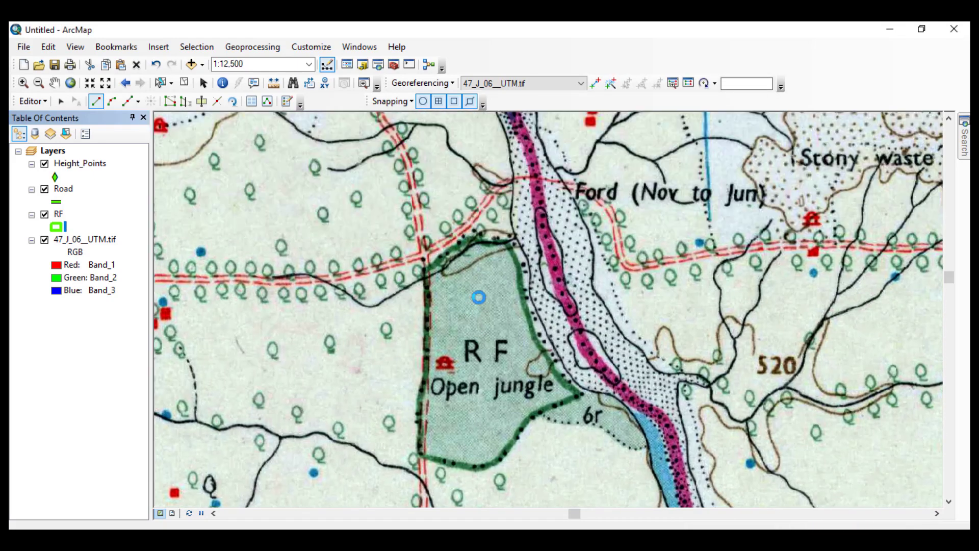
{"action": "left_click", "coordinate": [288, 101]}
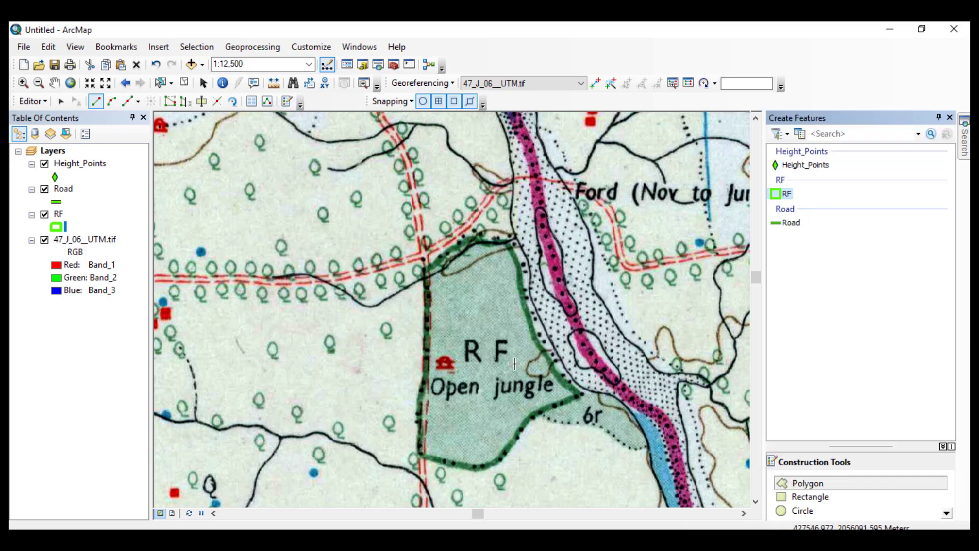
{"action": "left_click_drag", "start_coordinate": [498, 364], "coordinate": [470, 276]}
{"action": "left_click", "coordinate": [807, 483]}
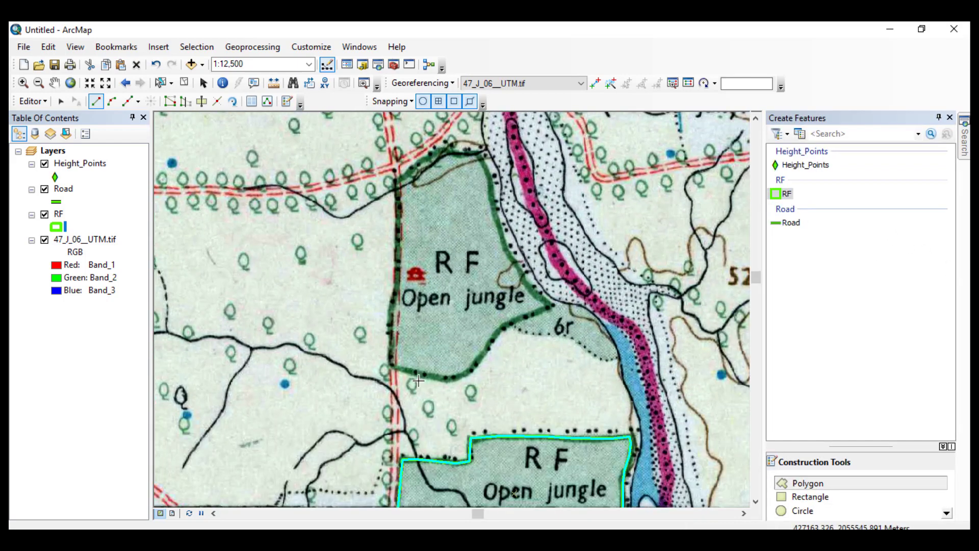
Start a new RF polygon at the southwest corner of the northern Open jungle patch, placing the first two vertices.
{"action": "scroll", "coordinate": [400, 374], "scroll_direction": "up", "scroll_amount": 6}
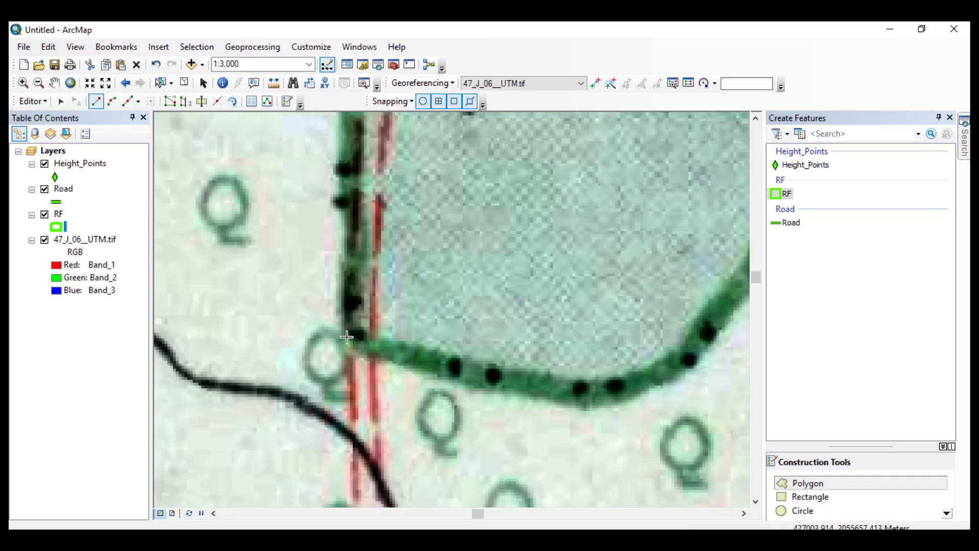
{"action": "left_click", "coordinate": [346, 338]}
{"action": "left_click", "coordinate": [497, 376]}
{"action": "scroll", "coordinate": [376, 389], "scroll_direction": "down", "scroll_amount": 5}
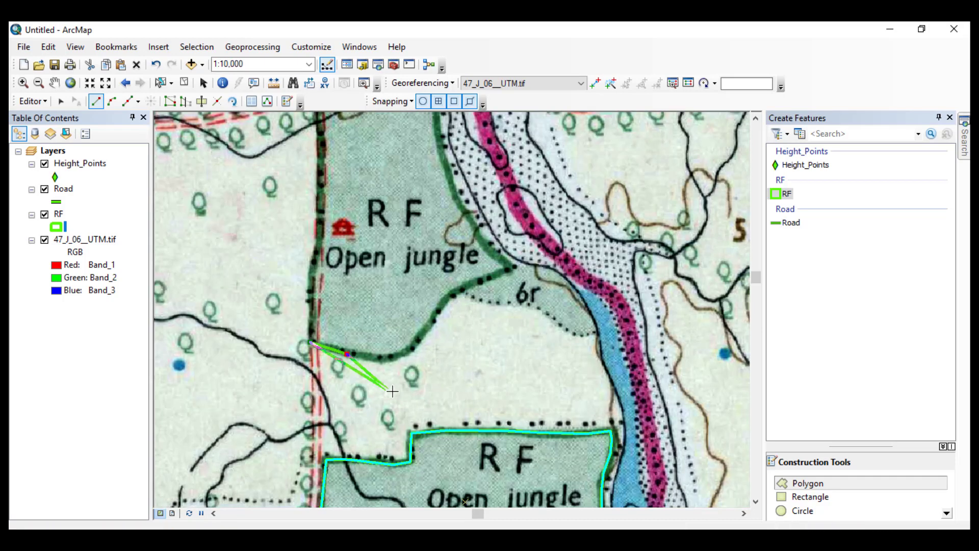
{"action": "left_click", "coordinate": [395, 390]}
{"action": "left_click", "coordinate": [439, 401]}
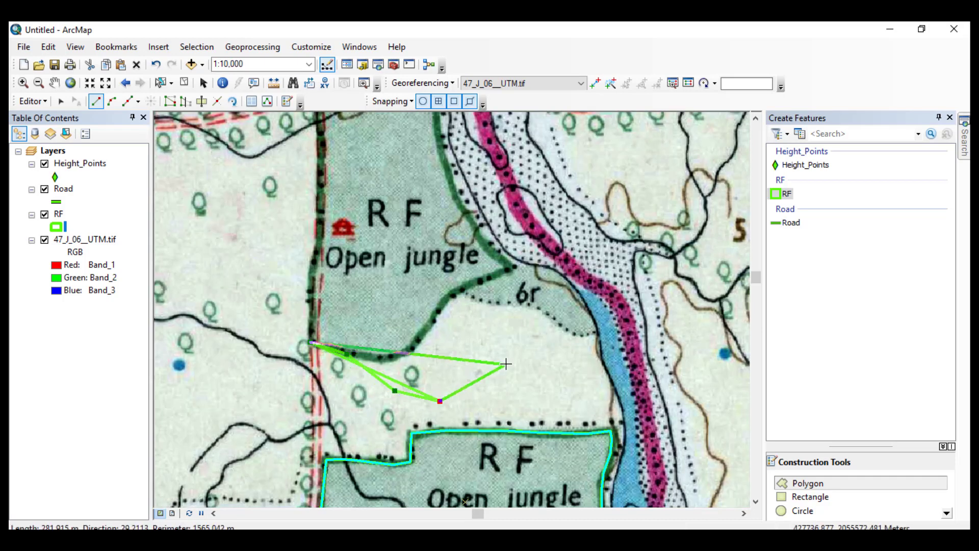
{"action": "left_click", "coordinate": [506, 364]}
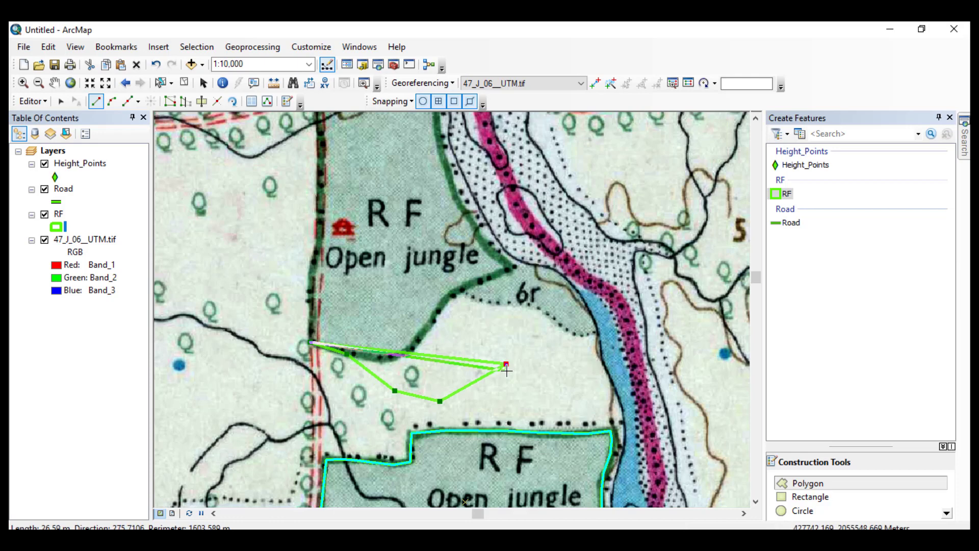
{"action": "key", "text": "ctrl+z"}
{"action": "key", "text": "ctrl+z"}
{"action": "key", "text": "ctrl+z"}
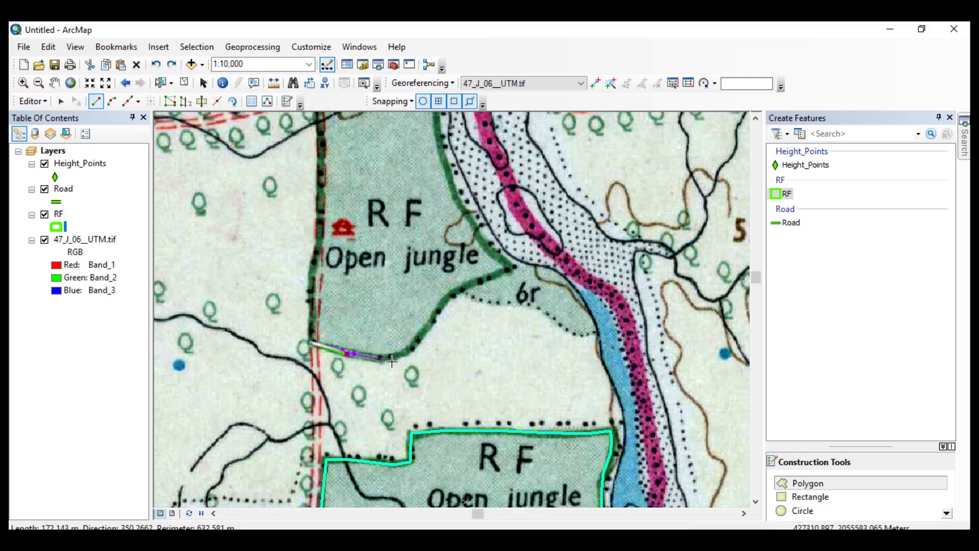
Trace the polygon along the northern patch's curved southern boundary to its eastern tip near the 6r label.
{"action": "left_click", "coordinate": [391, 360]}
{"action": "left_click", "coordinate": [424, 334]}
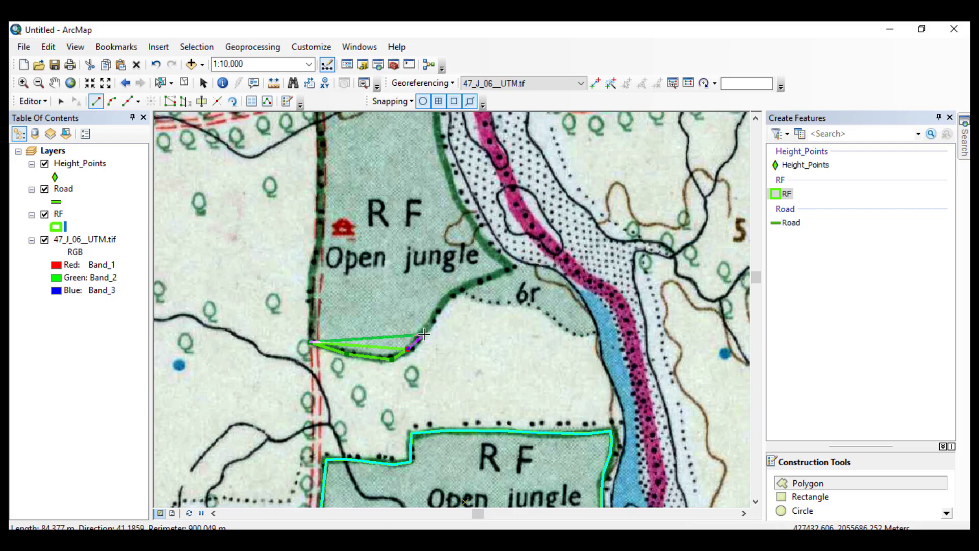
{"action": "left_click", "coordinate": [440, 306]}
{"action": "left_click", "coordinate": [452, 292]}
{"action": "left_click", "coordinate": [489, 276]}
{"action": "left_click", "coordinate": [513, 268]}
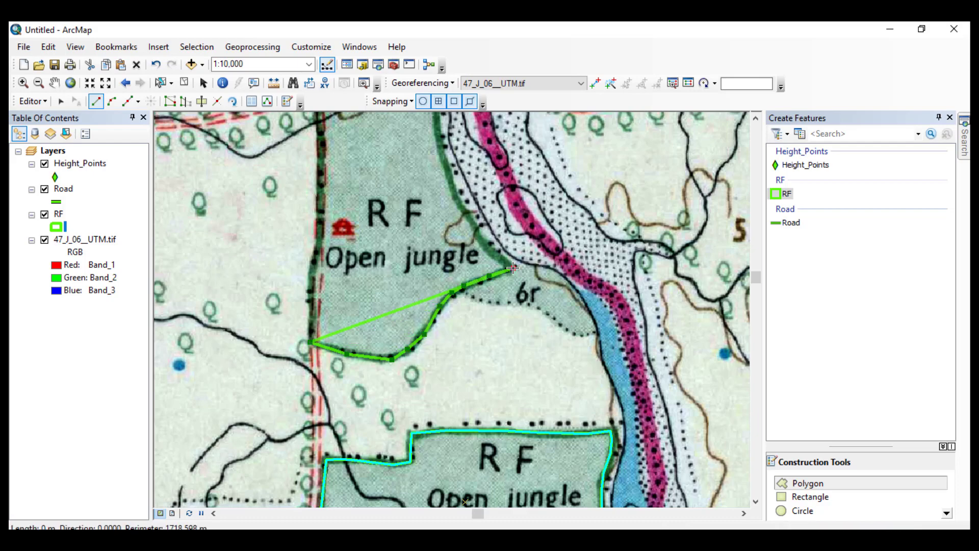
Continue the polygon up the northern patch's east edge beside the river toward its northeast corner.
{"action": "left_click", "coordinate": [488, 243]}
{"action": "left_click", "coordinate": [471, 222]}
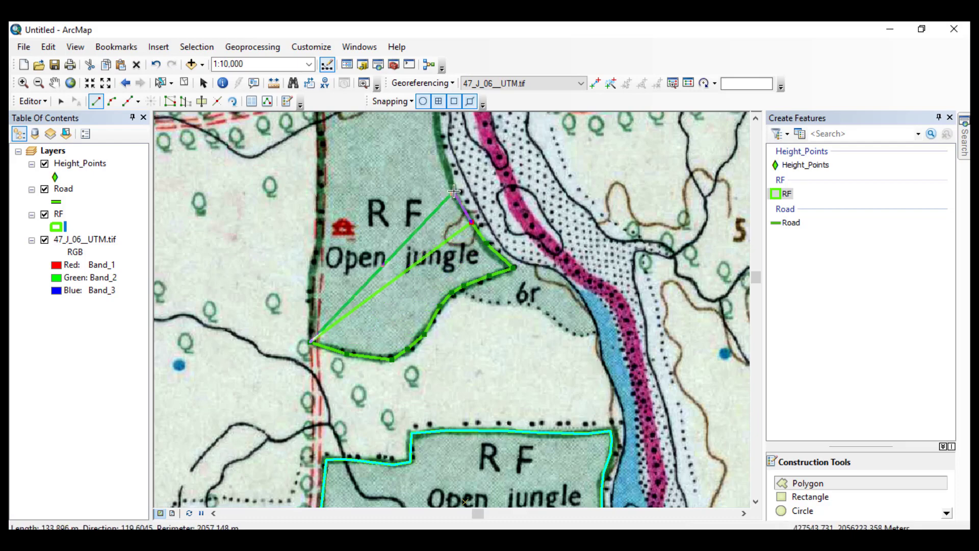
{"action": "left_click", "coordinate": [455, 192]}
{"action": "left_click_drag", "start_coordinate": [454, 192], "coordinate": [562, 418]}
{"action": "left_click", "coordinate": [548, 375]}
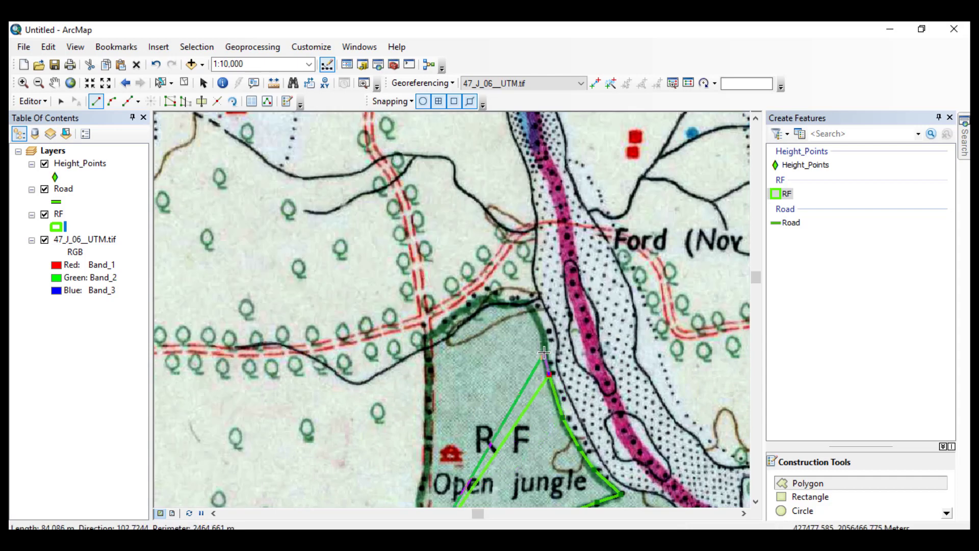
{"action": "left_click", "coordinate": [544, 351]}
{"action": "left_click", "coordinate": [544, 336]}
{"action": "left_click", "coordinate": [532, 309]}
Trace the northern patch's top edge from the northeast corner to the northwest corner below the road junction.
{"action": "left_click", "coordinate": [527, 303]}
{"action": "left_click", "coordinate": [500, 299]}
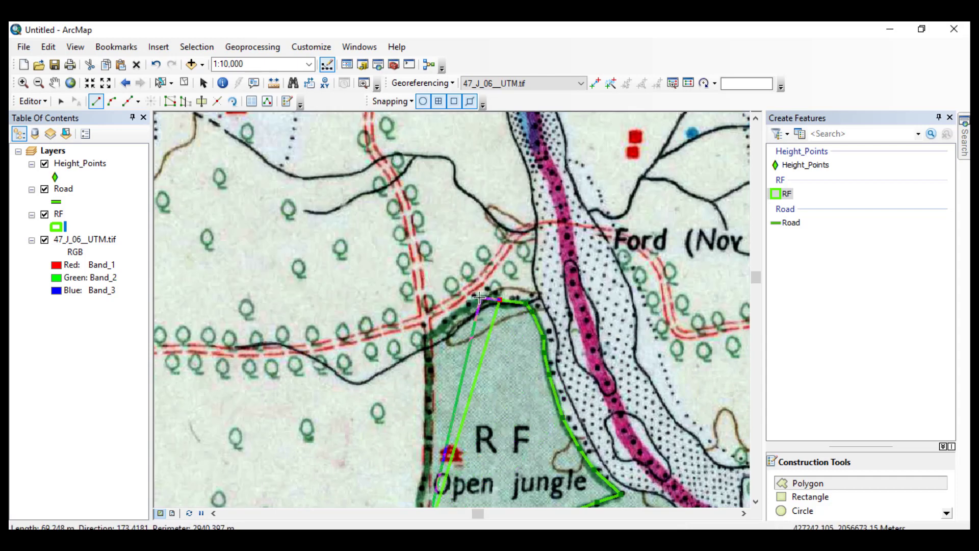
{"action": "left_click", "coordinate": [479, 297]}
{"action": "left_click", "coordinate": [423, 341]}
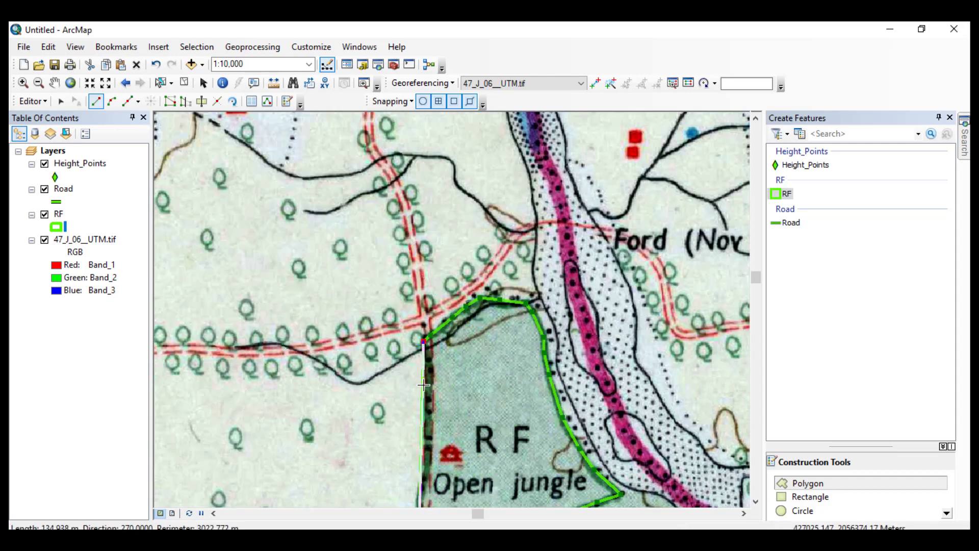
Trace the northern Open jungle patch's west edge down to the starting corner and finish the RF polygon.
{"action": "left_click", "coordinate": [428, 399]}
{"action": "left_click_drag", "start_coordinate": [427, 401], "coordinate": [427, 234]}
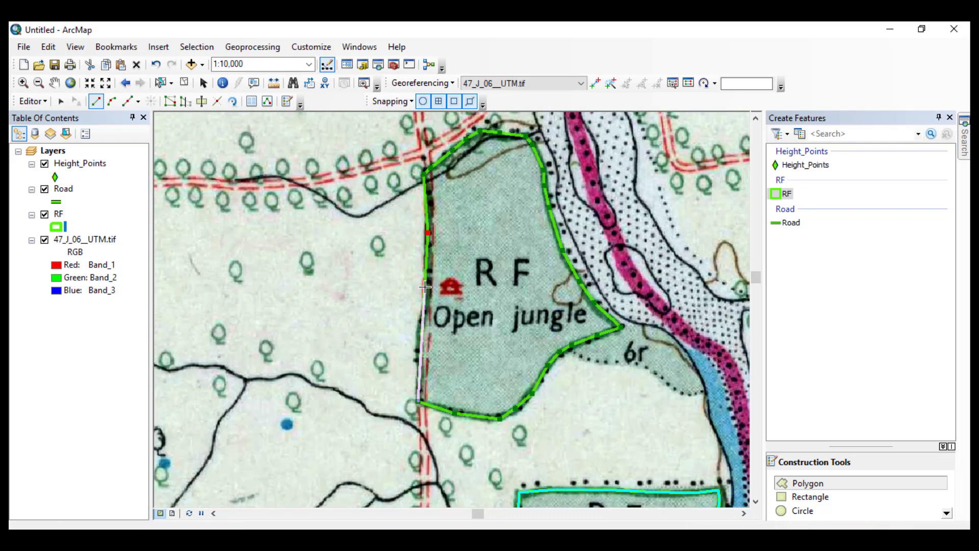
{"action": "left_click", "coordinate": [425, 287]}
{"action": "left_click", "coordinate": [420, 338]}
{"action": "left_click", "coordinate": [421, 363]}
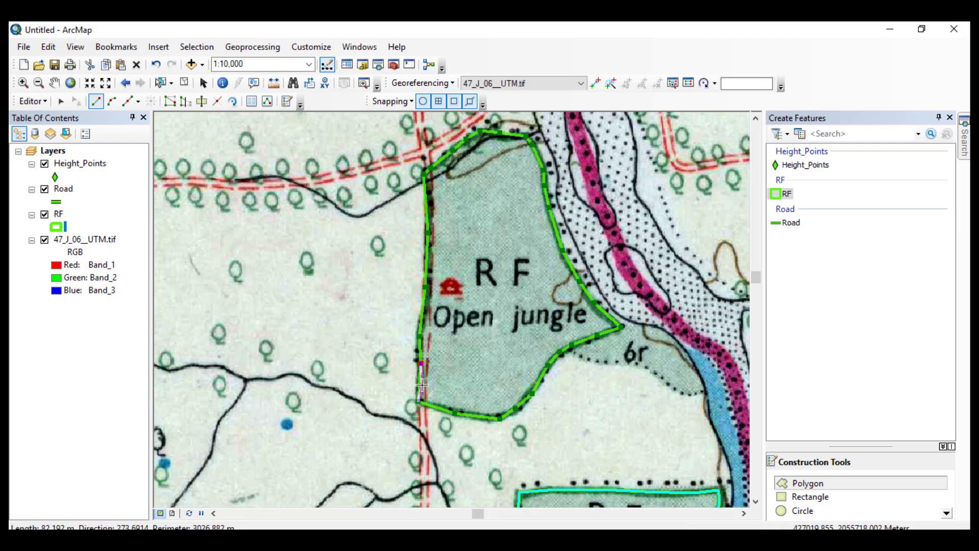
{"action": "left_click", "coordinate": [422, 387]}
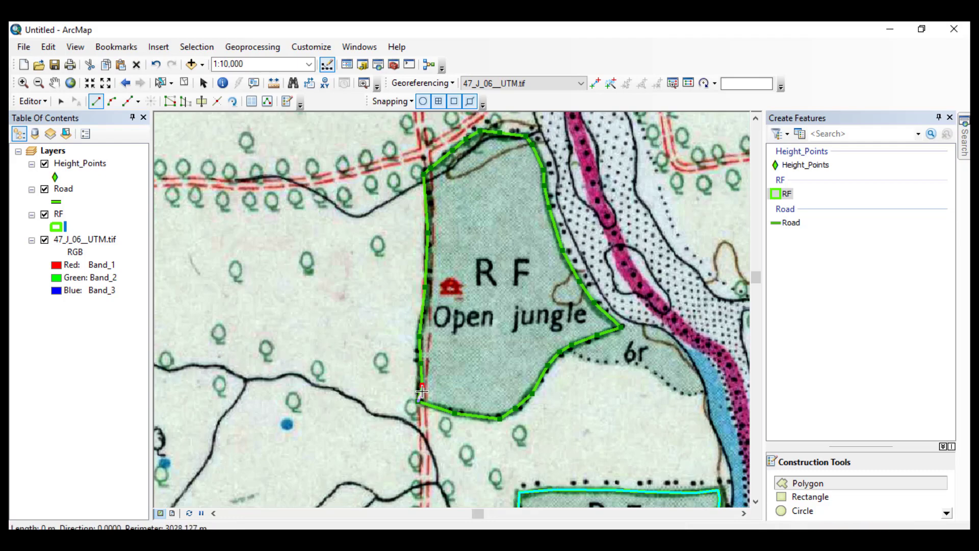
{"action": "double_click", "coordinate": [422, 392]}
Start an RF polygon at the west tip of the small RF strip on the Mula River's north bank, tracing its upper edge to the RF label.
{"action": "scroll", "coordinate": [487, 399], "scroll_direction": "up", "scroll_amount": 3}
{"action": "scroll", "coordinate": [488, 399], "scroll_direction": "up", "scroll_amount": 3}
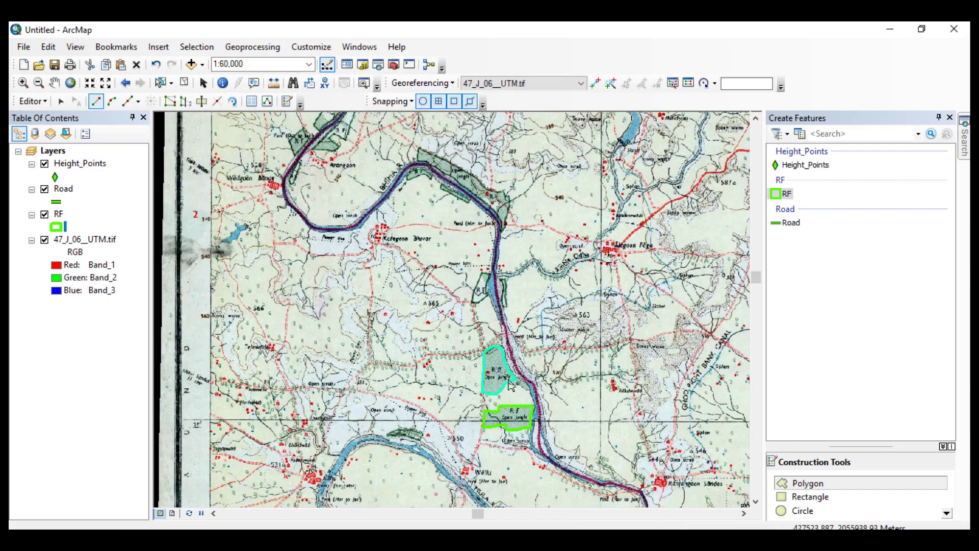
{"action": "left_click_drag", "start_coordinate": [478, 391], "coordinate": [281, 185]}
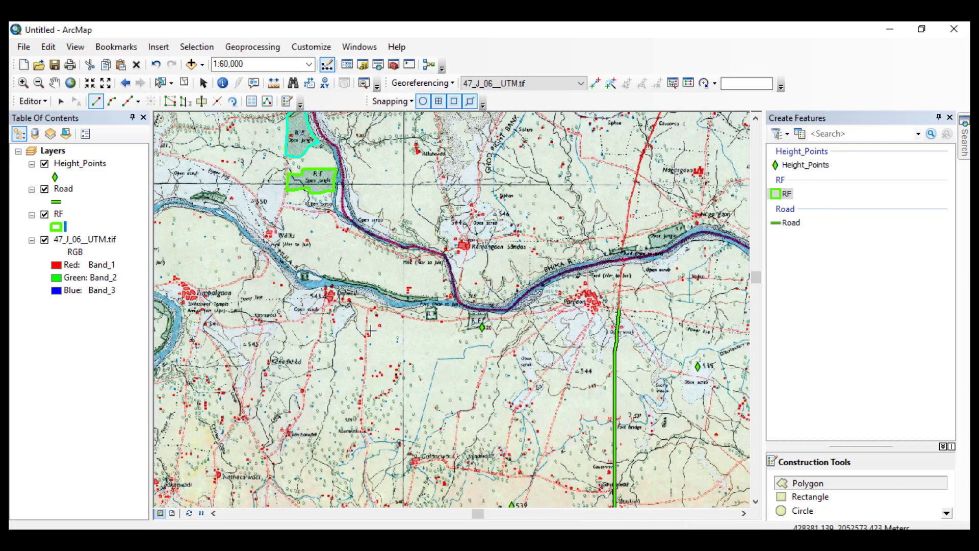
{"action": "scroll", "coordinate": [349, 229], "scroll_direction": "down", "scroll_amount": 5}
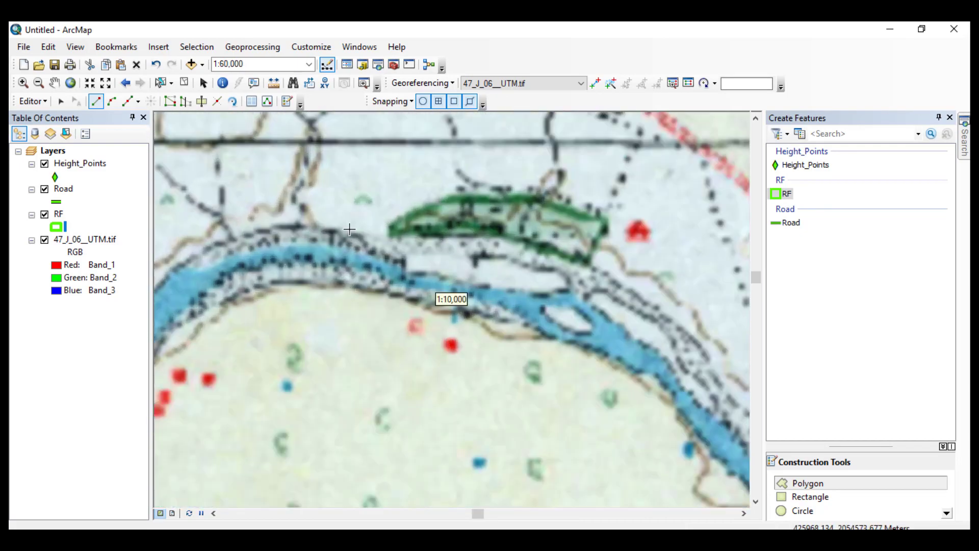
{"action": "scroll", "coordinate": [461, 245], "scroll_direction": "down", "scroll_amount": 1}
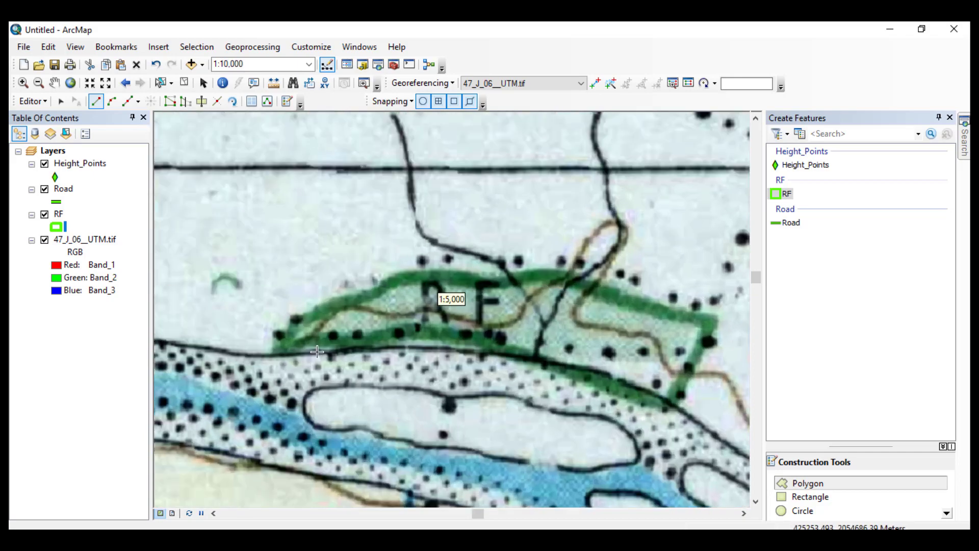
{"action": "left_click", "coordinate": [280, 345]}
{"action": "left_click", "coordinate": [327, 306]}
{"action": "left_click", "coordinate": [377, 290]}
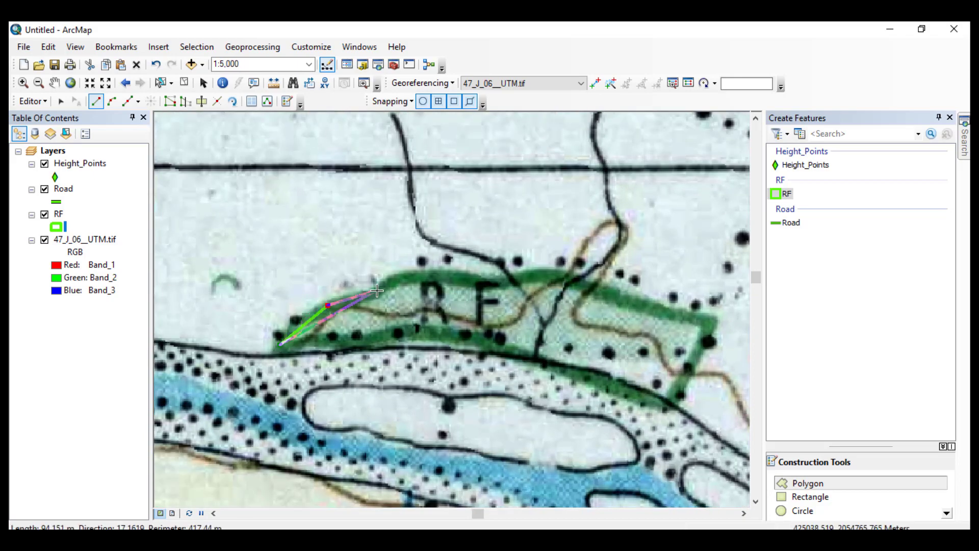
{"action": "left_click", "coordinate": [393, 281]}
{"action": "left_click", "coordinate": [417, 276]}
{"action": "left_click", "coordinate": [459, 279]}
{"action": "left_click", "coordinate": [488, 280]}
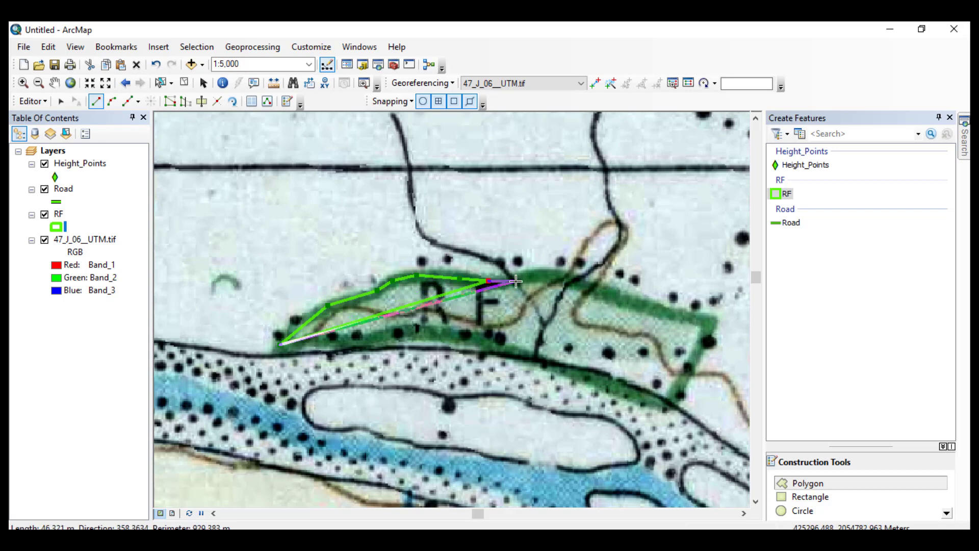
Continue the polygon along the strip's upper edge to its northeast corner and down the short east edge to the southeast corner.
{"action": "left_click", "coordinate": [517, 281]}
{"action": "left_click", "coordinate": [544, 279]}
{"action": "left_click", "coordinate": [574, 278]}
{"action": "left_click", "coordinate": [635, 305]}
{"action": "left_click", "coordinate": [706, 317]}
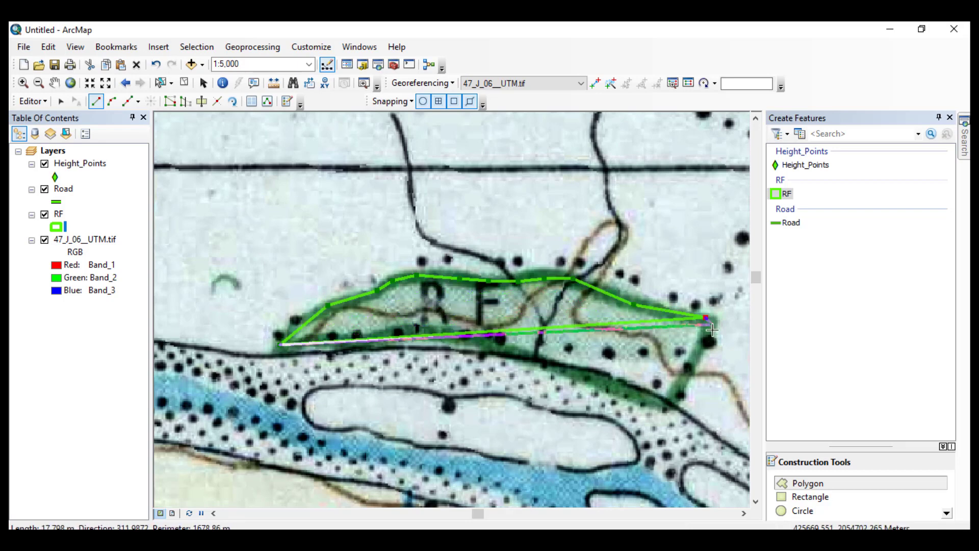
{"action": "left_click", "coordinate": [710, 338]}
{"action": "left_click", "coordinate": [672, 401]}
Trace the strip's southern boundary back to its west tip and finish the RF polygon.
{"action": "left_click", "coordinate": [629, 389]}
{"action": "left_click", "coordinate": [562, 371]}
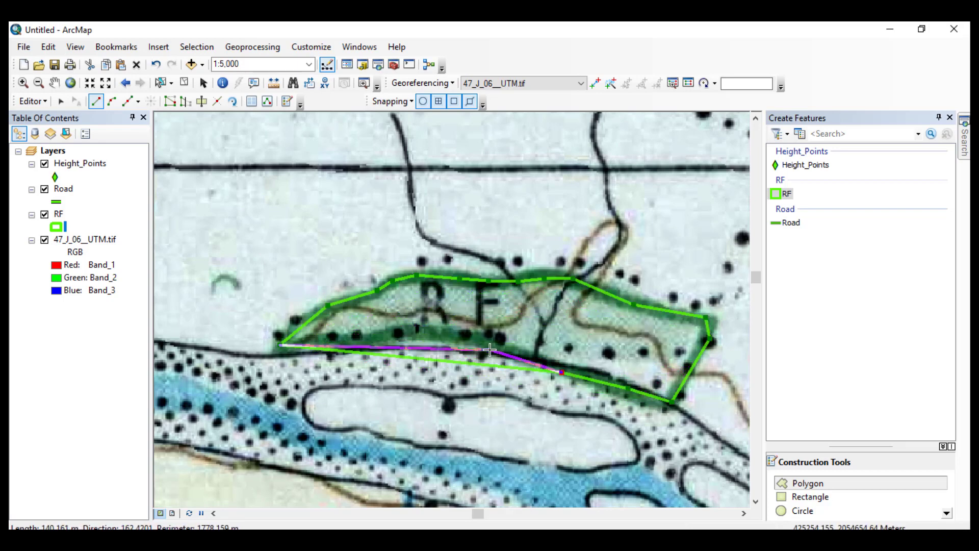
{"action": "left_click", "coordinate": [489, 350]}
{"action": "left_click", "coordinate": [457, 335]}
{"action": "left_click", "coordinate": [411, 339]}
{"action": "left_click", "coordinate": [366, 343]}
{"action": "left_click", "coordinate": [304, 350]}
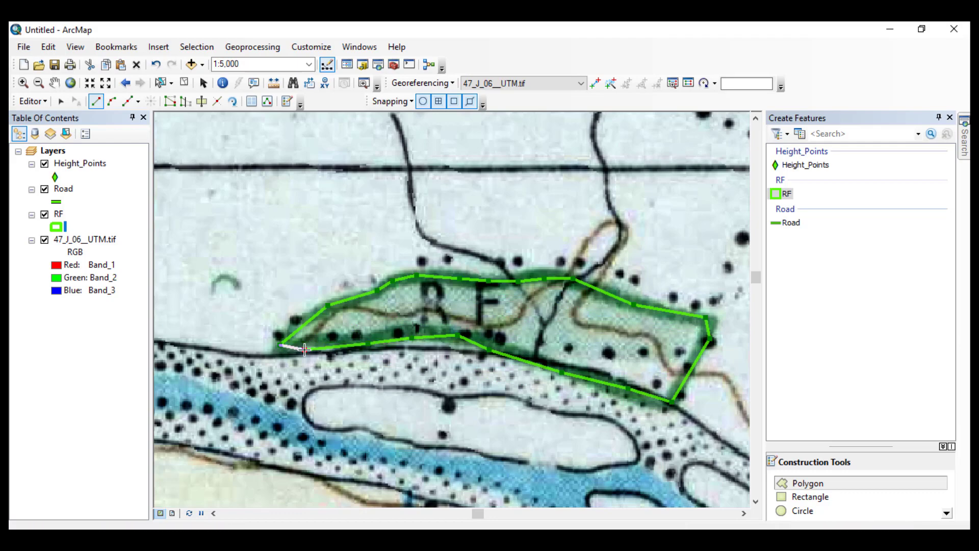
{"action": "double_click", "coordinate": [281, 345]}
Save the edits and stop the editing session.
{"action": "scroll", "coordinate": [382, 355], "scroll_direction": "down", "scroll_amount": 1}
{"action": "scroll", "coordinate": [383, 353], "scroll_direction": "down", "scroll_amount": 12}
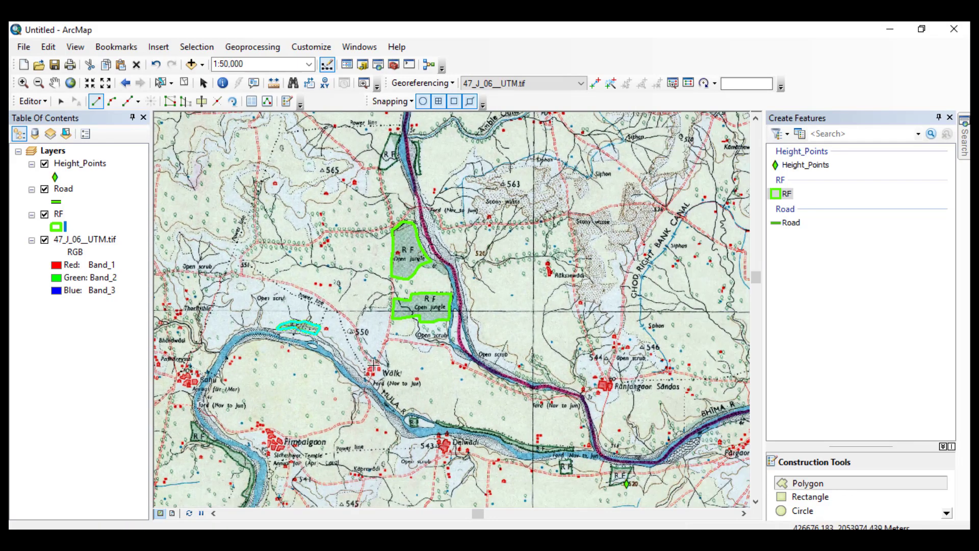
{"action": "left_click", "coordinate": [31, 101]}
{"action": "left_click", "coordinate": [57, 150]}
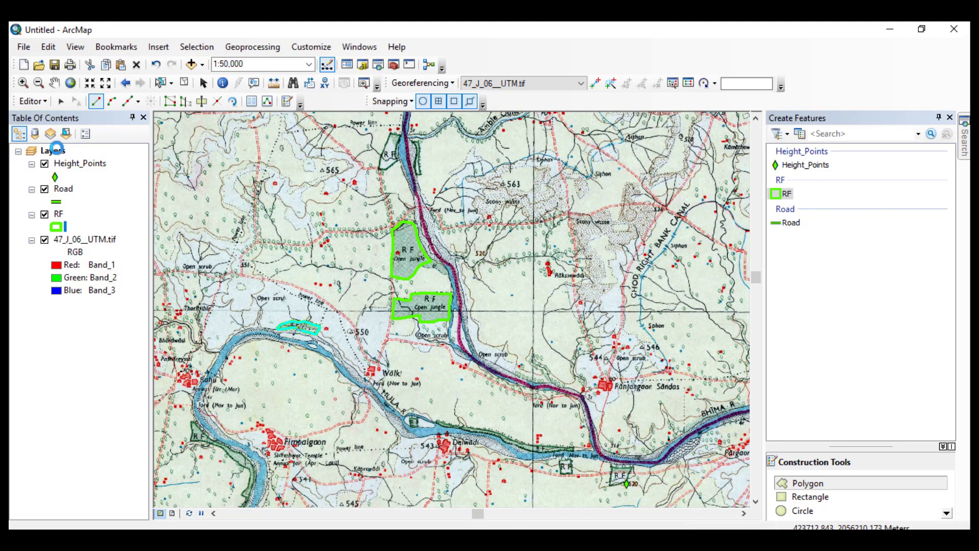
{"action": "left_click", "coordinate": [31, 101]}
{"action": "left_click", "coordinate": [53, 132]}
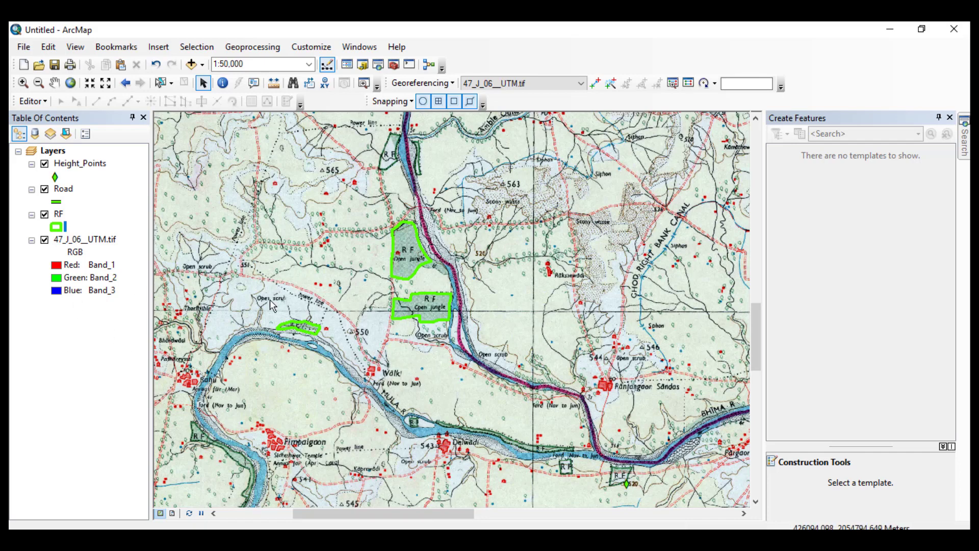
Close the Create Features pane and review the digitized RF, road and height point features across the toposheet.
{"action": "left_click_drag", "start_coordinate": [326, 268], "coordinate": [431, 313]}
{"action": "scroll", "coordinate": [481, 310], "scroll_direction": "up", "scroll_amount": 1}
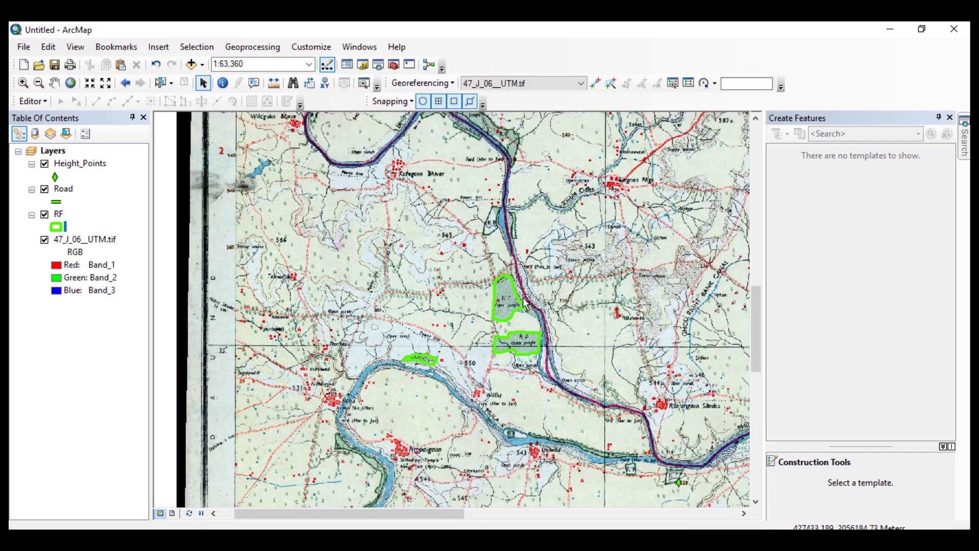
{"action": "left_click", "coordinate": [950, 118]}
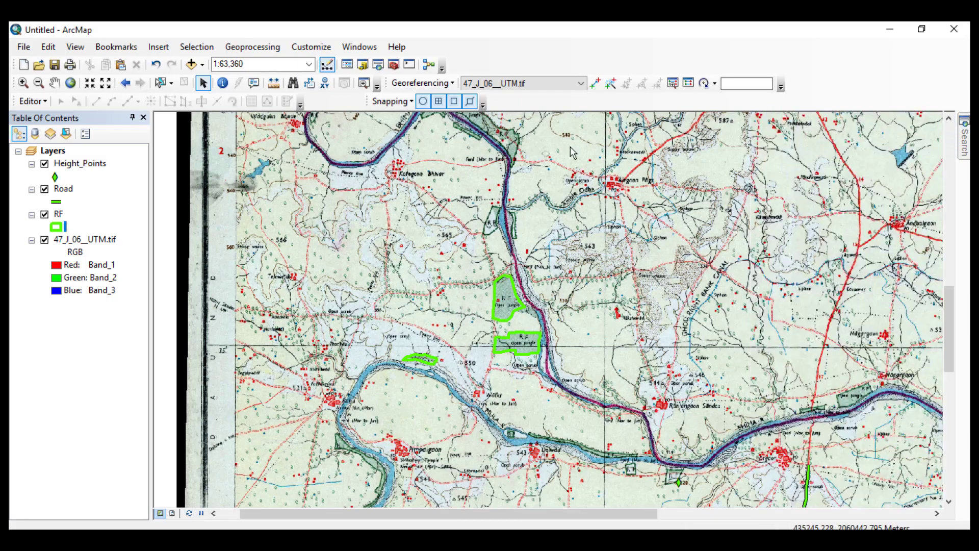
{"action": "scroll", "coordinate": [591, 239], "scroll_direction": "up", "scroll_amount": 2}
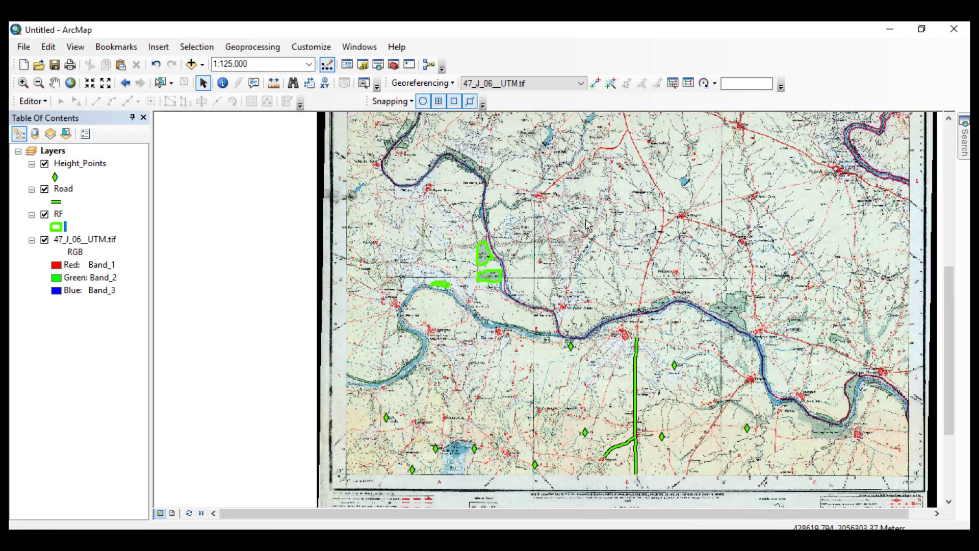
{"action": "left_click_drag", "start_coordinate": [619, 207], "coordinate": [473, 343]}
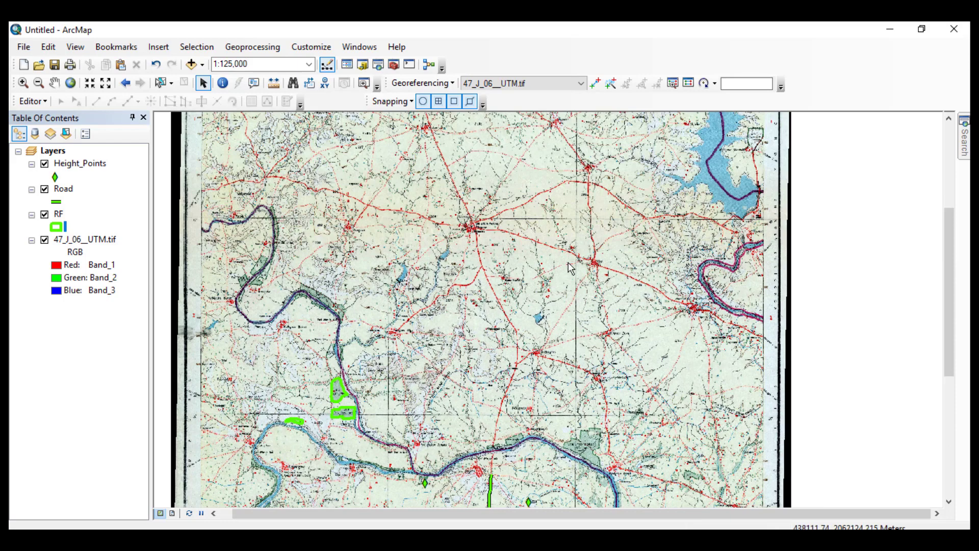
{"action": "left_click_drag", "start_coordinate": [579, 266], "coordinate": [505, 312]}
{"action": "left_click_drag", "start_coordinate": [359, 357], "coordinate": [491, 258]}
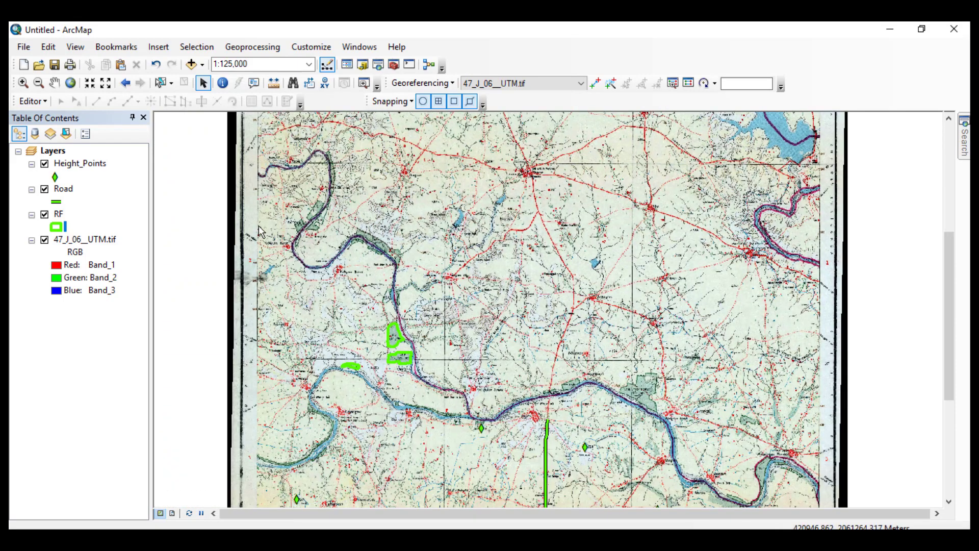